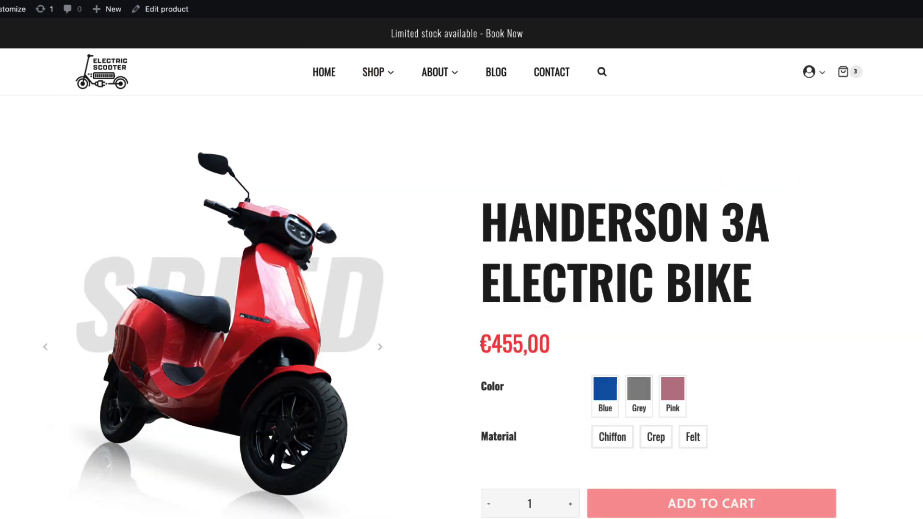
- Review the Handerson 3A electric bike page down to its FAQ section, comparing the Accessories and Similar products suggestions
scroll(874, 276, down, 9)
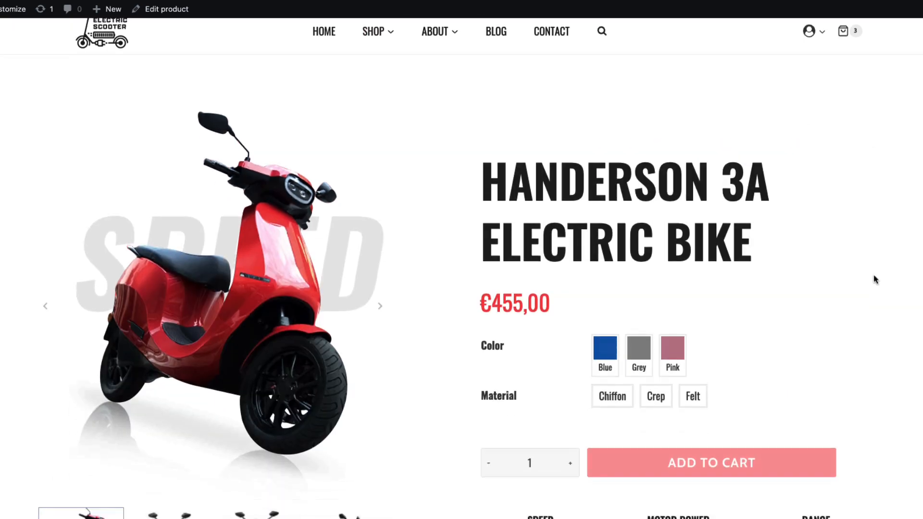
scroll(874, 281, down, 12)
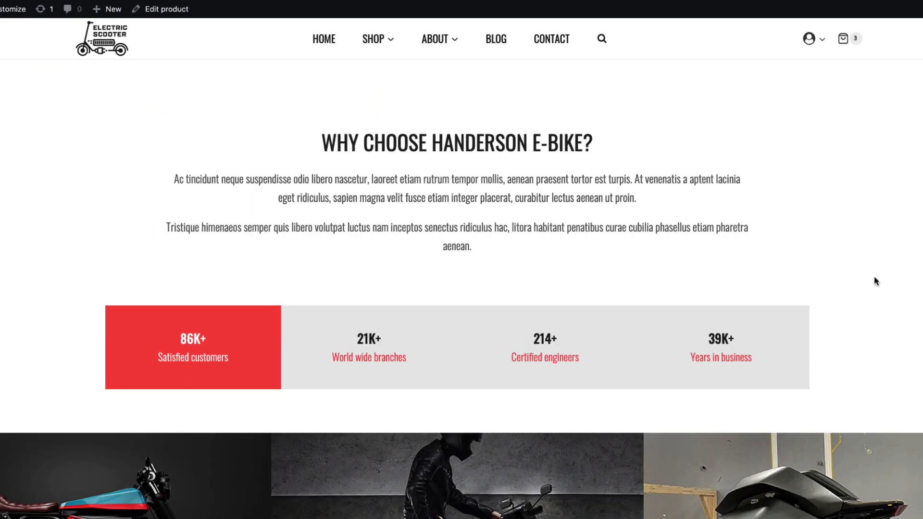
scroll(874, 281, down, 5)
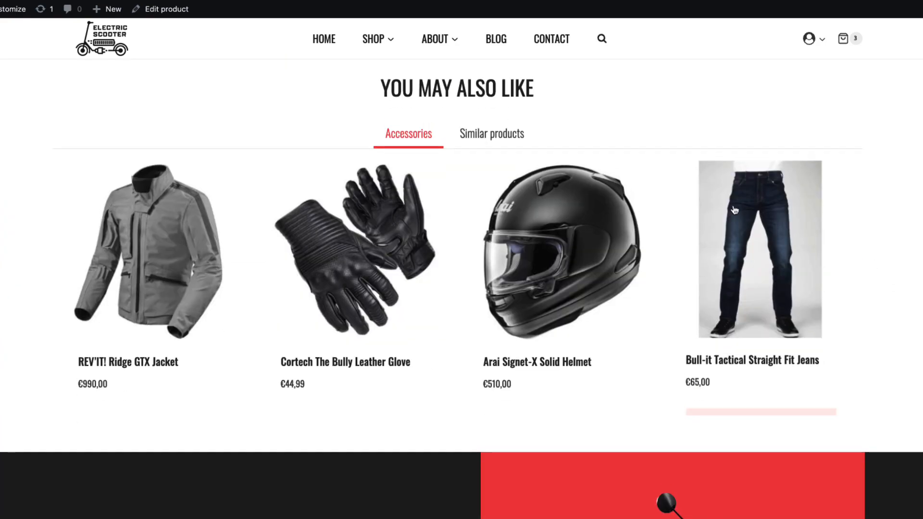
click(507, 136)
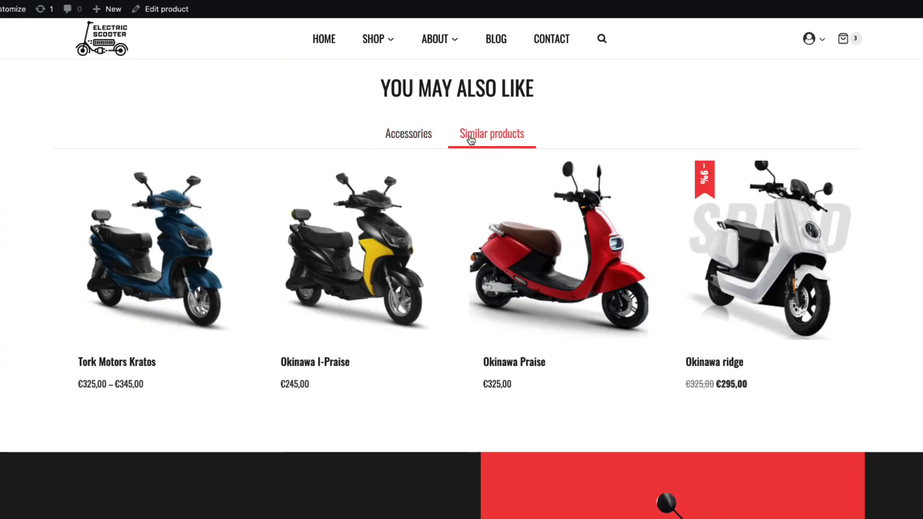
click(410, 140)
scroll(695, 171, down, 8)
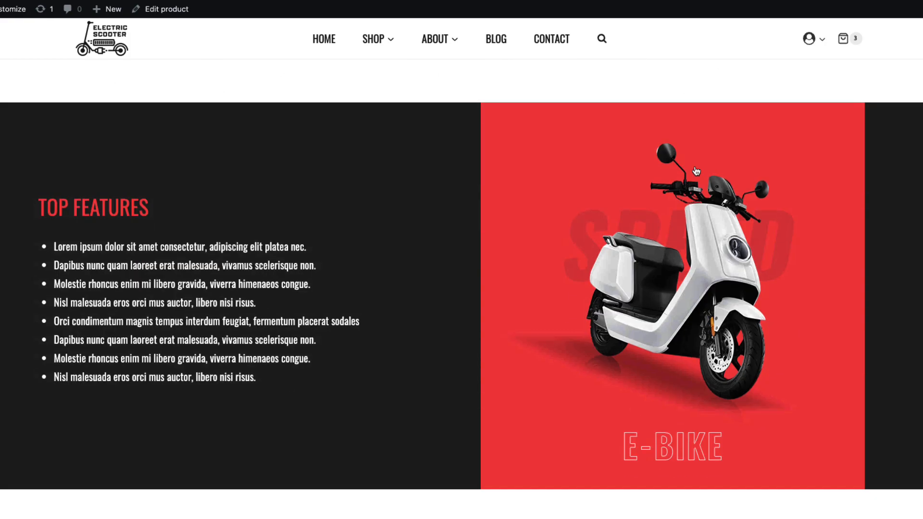
scroll(346, 221, down, 5)
scroll(348, 222, down, 7)
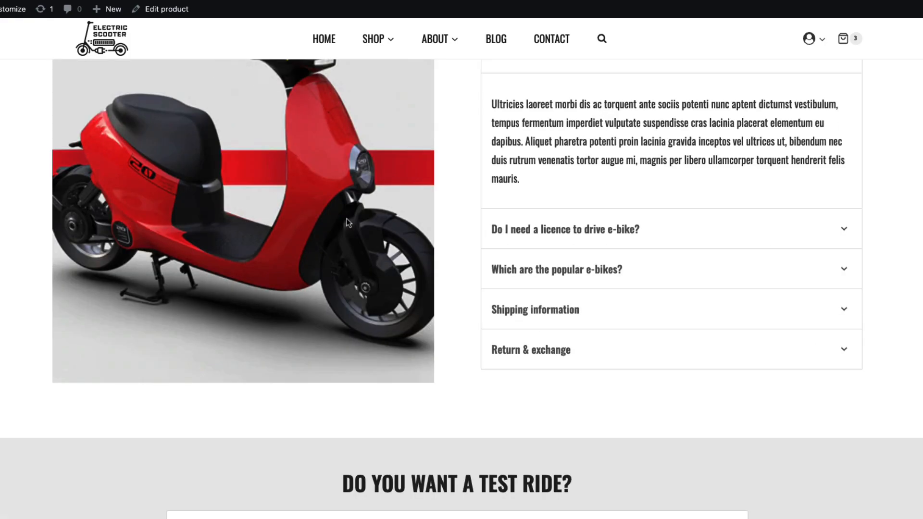
- View the WireMax earbuds page, step through its hero slides, and preview the presentation video
click(338, 4)
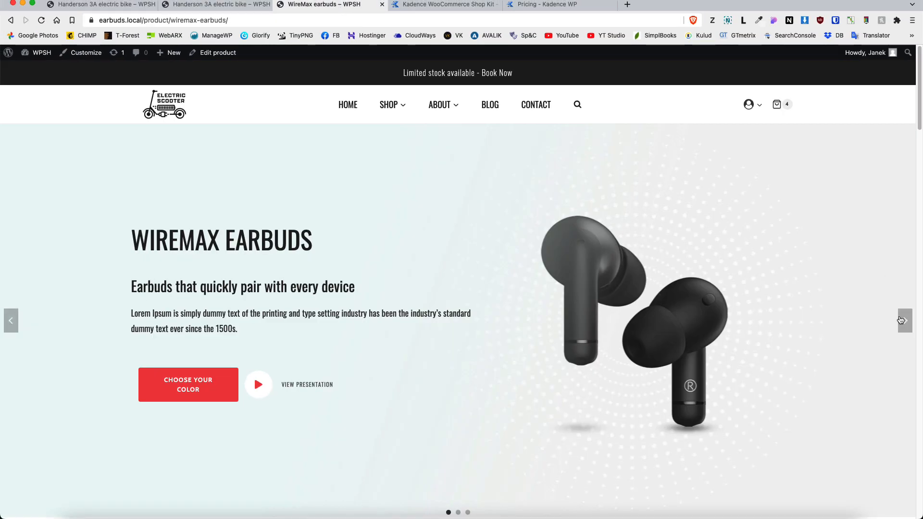
click(906, 323)
click(905, 322)
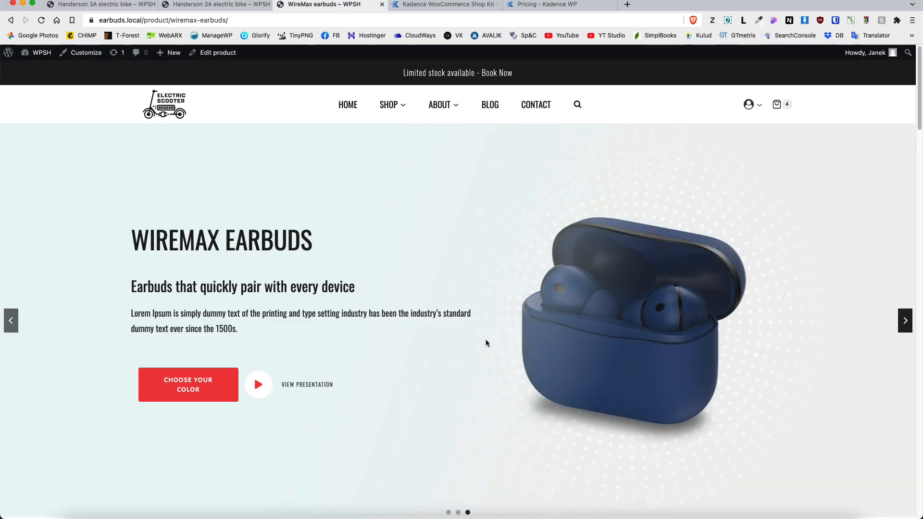
click(258, 384)
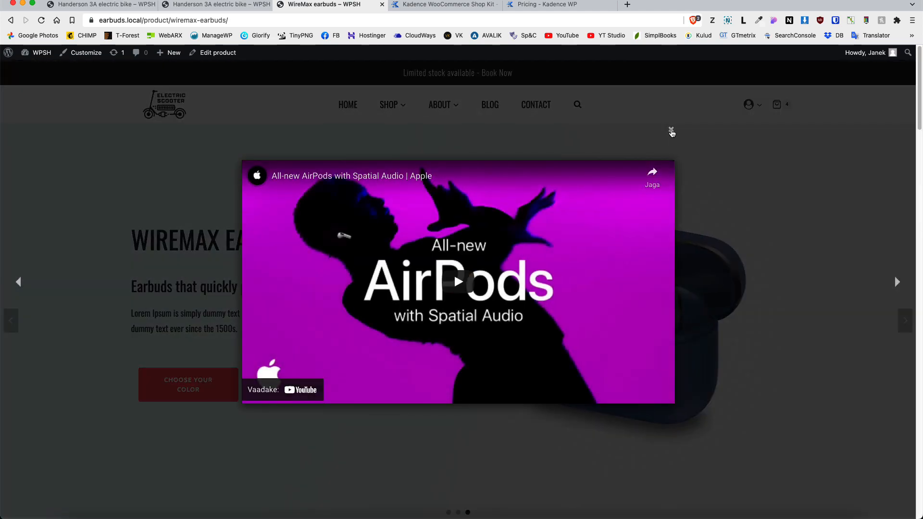
click(667, 130)
- Try the blue and white colour swatches in the WireMax earbuds purchase section
scroll(203, 406, down, 15)
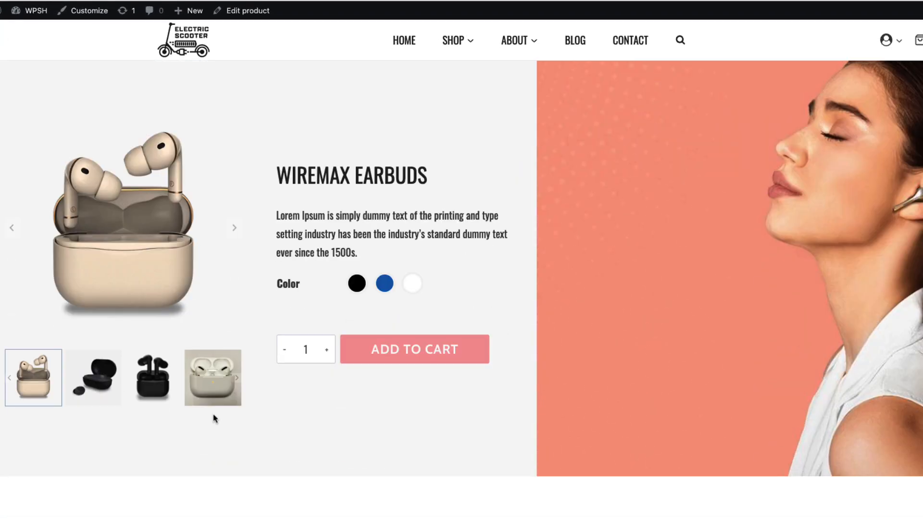
click(386, 283)
click(412, 283)
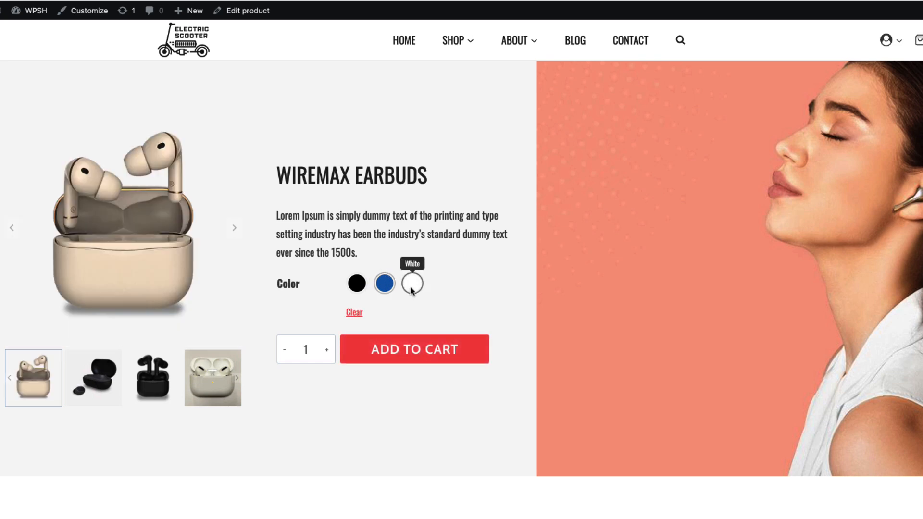
scroll(437, 262, up, 6)
- Review the product's short description, product data and extra images in its editor, and show the Bike info fields
scroll(436, 262, down, 4)
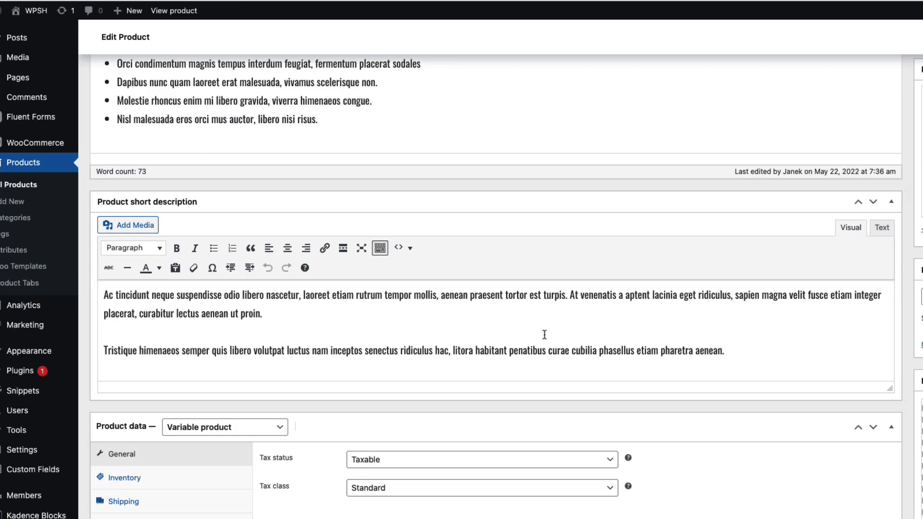
scroll(546, 339, down, 8)
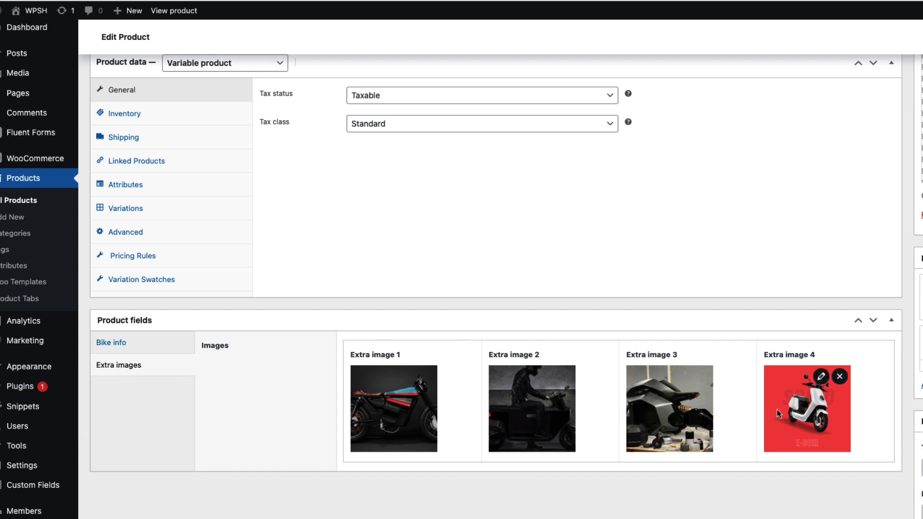
click(115, 342)
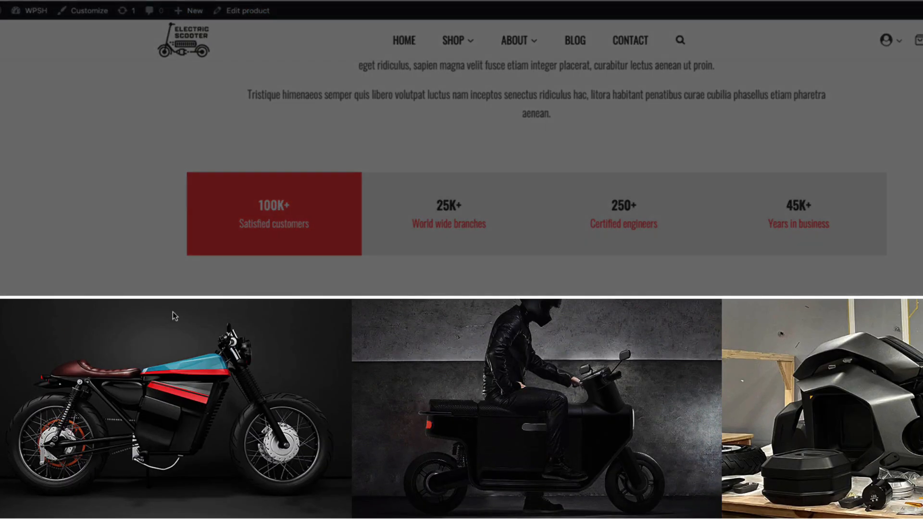
- Examine the extra images and the speed, motor power and range details on the published bike page
scroll(744, 300, down, 15)
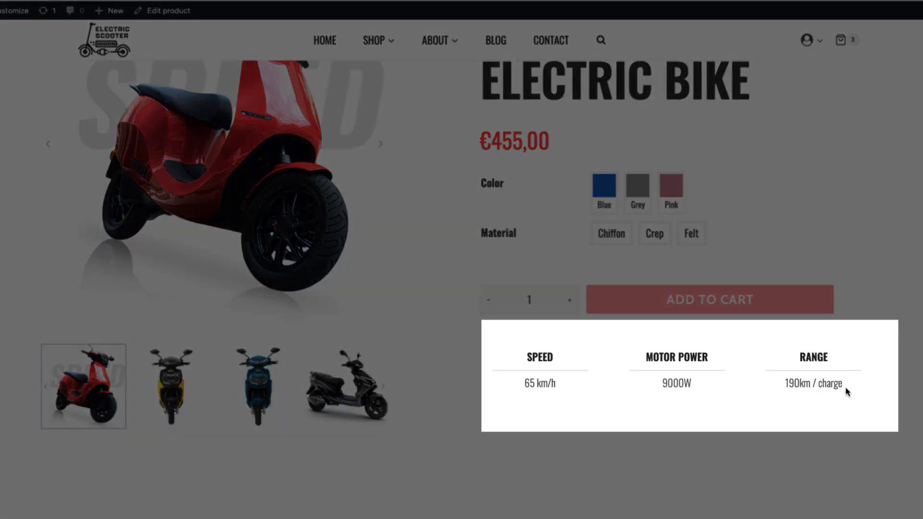
drag(846, 391, 511, 365)
click(910, 298)
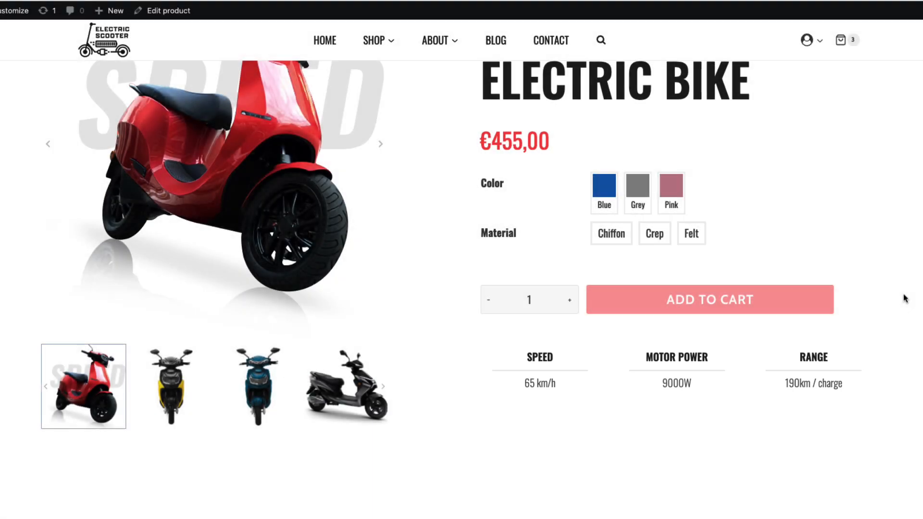
scroll(590, 179, up, 5)
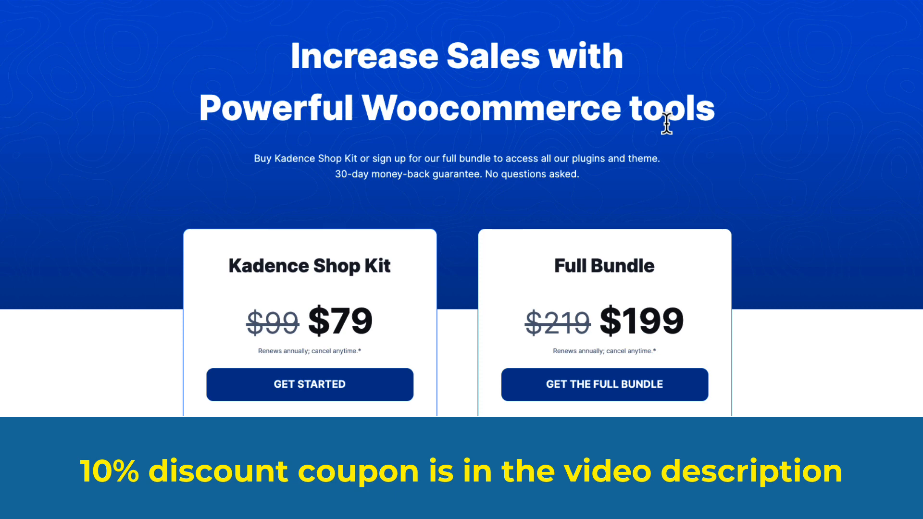
- Compare the Kadence Shop Kit, Kadence Blocks Pro and bundle pricing plans, including support terms and included products
scroll(612, 149, down, 4)
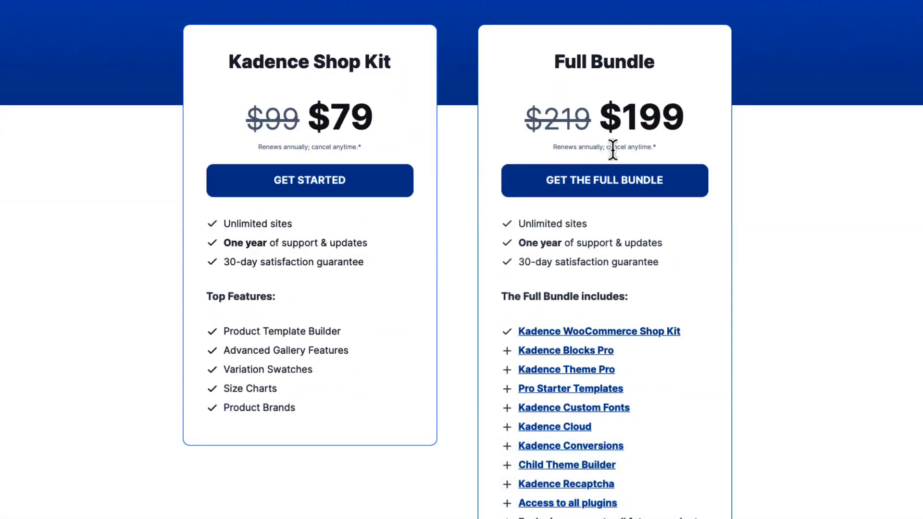
drag(368, 243, 223, 247)
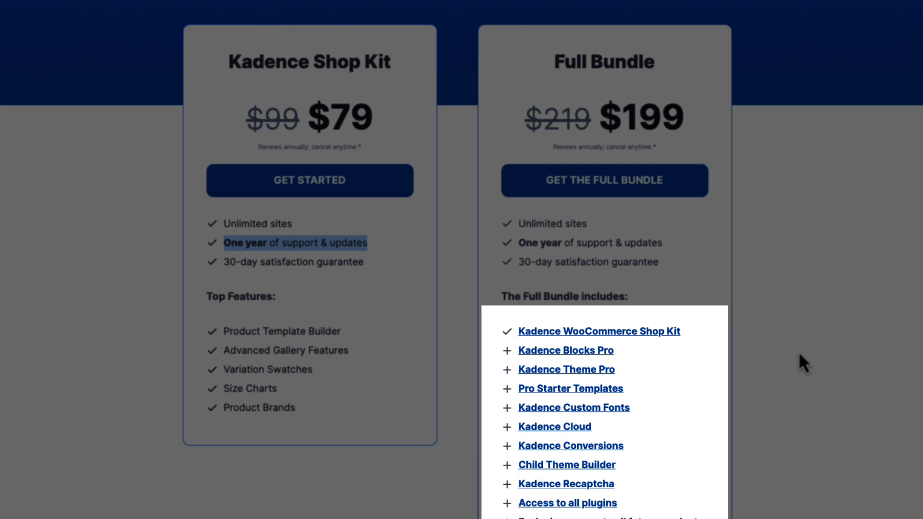
scroll(799, 354, up, 3)
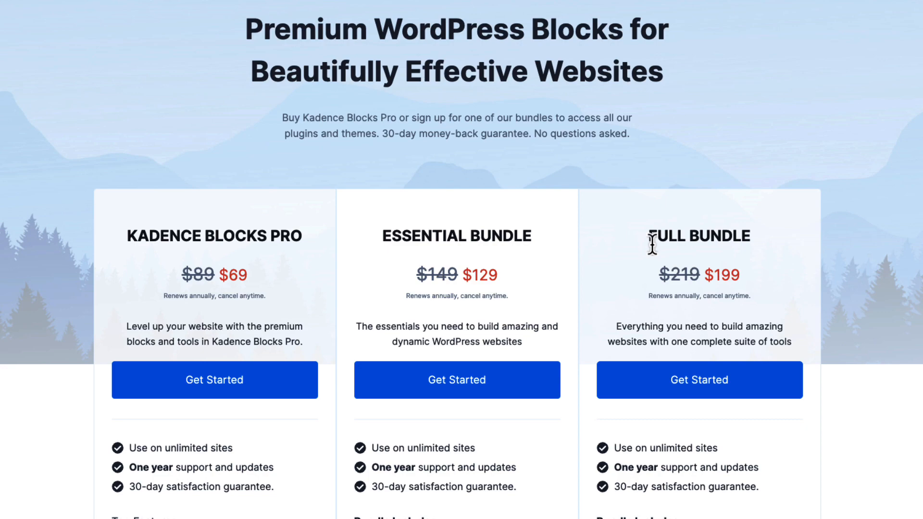
scroll(651, 244, down, 3)
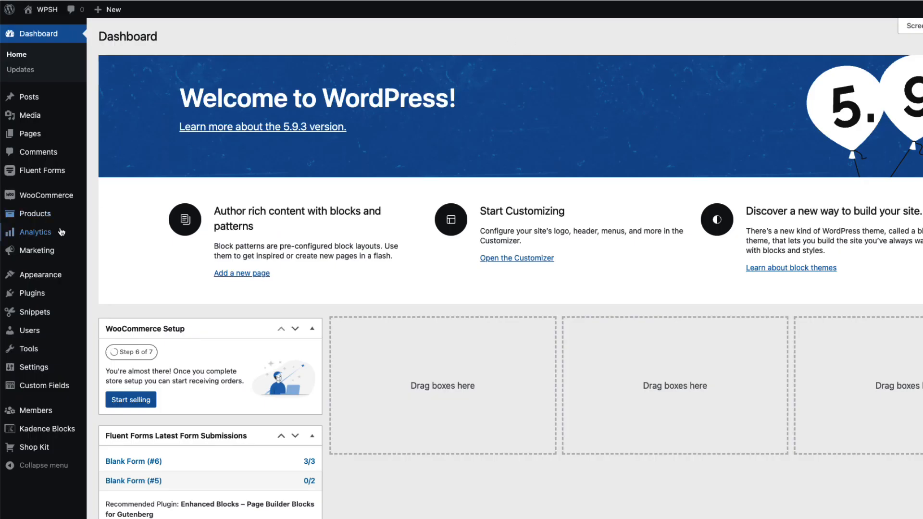
- Open the upload form for installing a new WordPress plugin from a .zip file
mouse_move(44, 294)
click(111, 312)
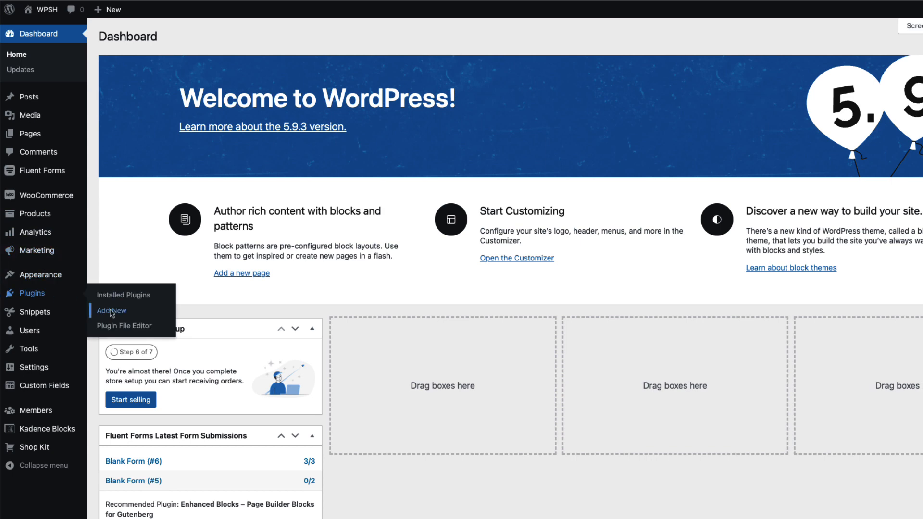
click(195, 36)
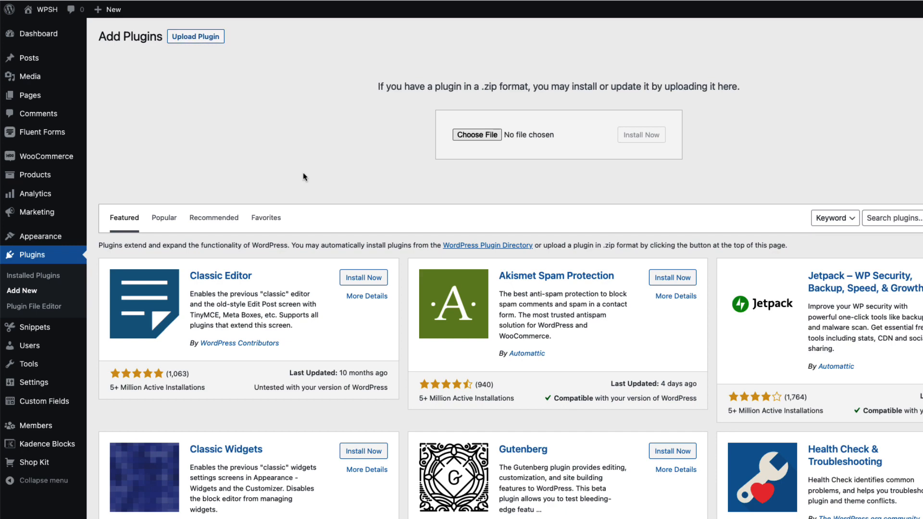
- Open the Product Gallery settings in Kadence Shop Kit and review the gallery type options for desktop, tablet and mobile
click(33, 462)
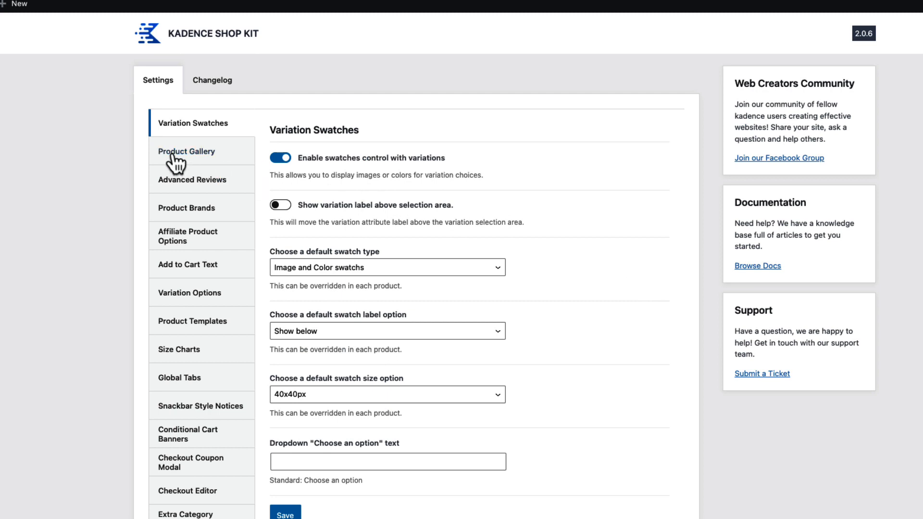
click(176, 162)
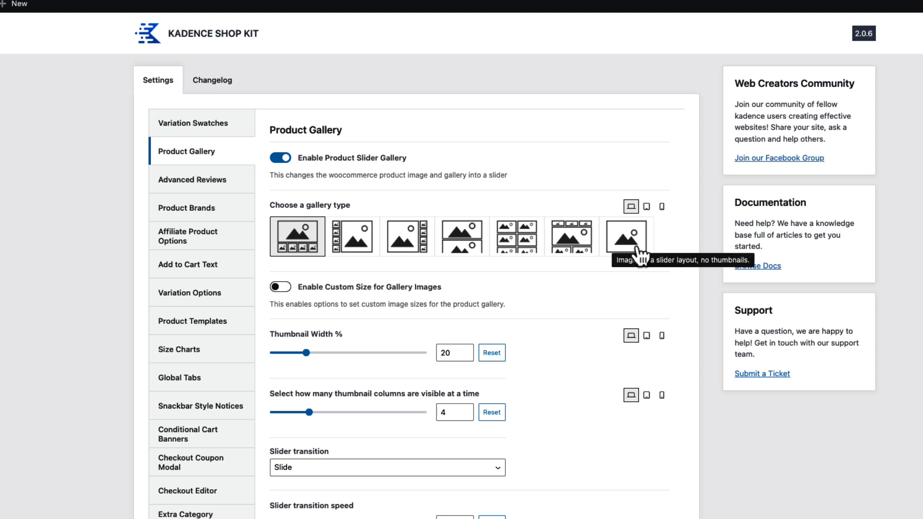
click(646, 208)
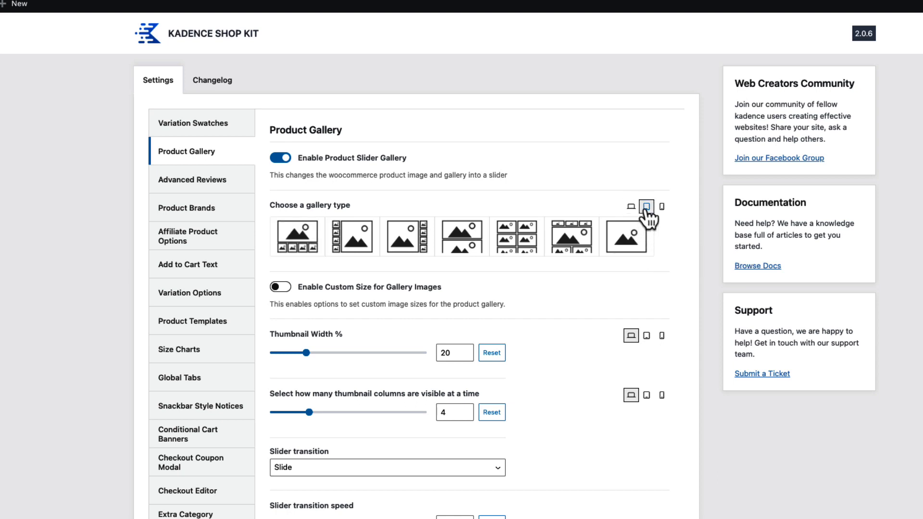
click(662, 208)
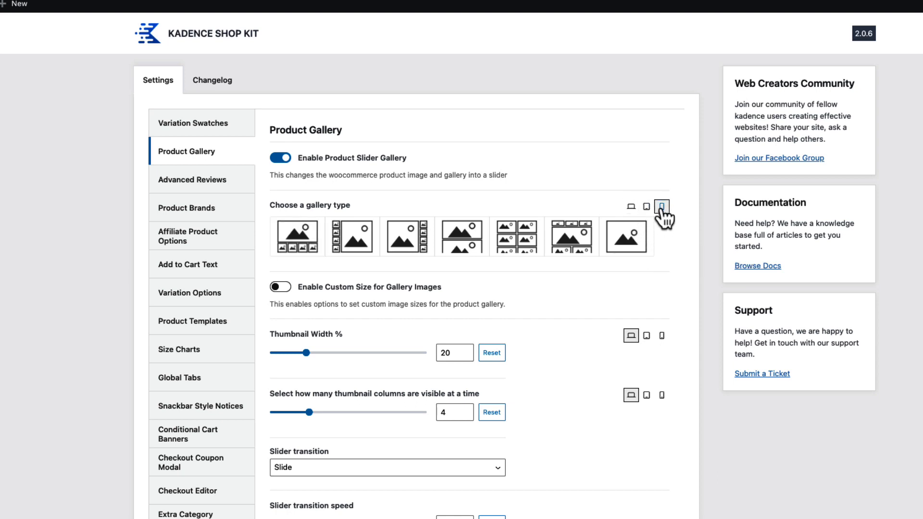
click(631, 207)
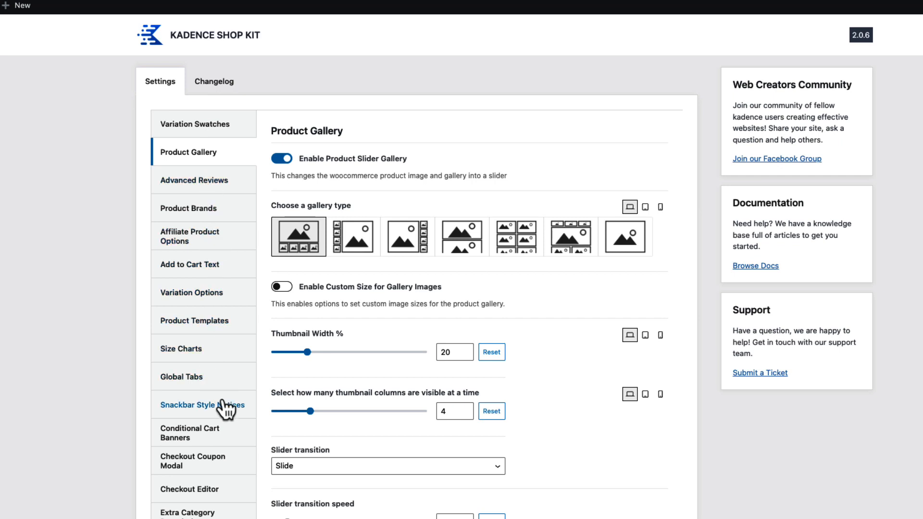
- Save the Shop Kit settings with Global Tabs enabled and open the Product Tabs list
click(183, 381)
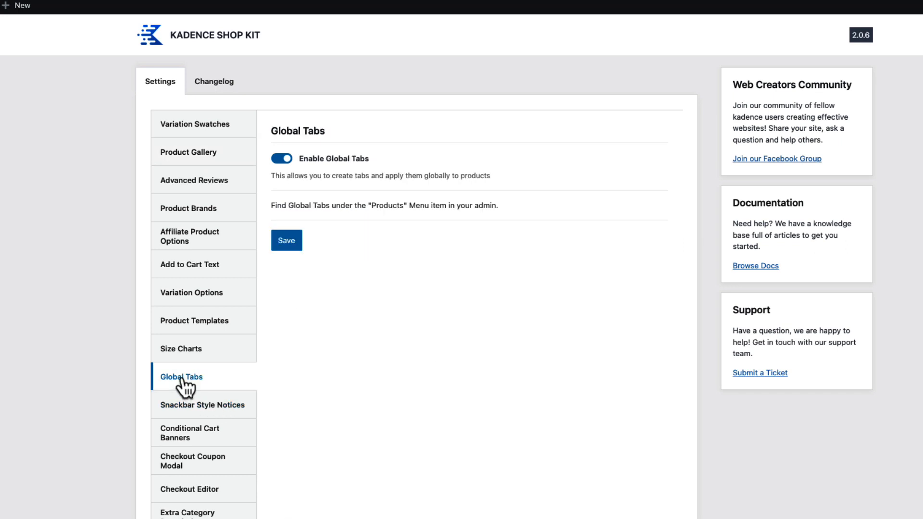
click(288, 243)
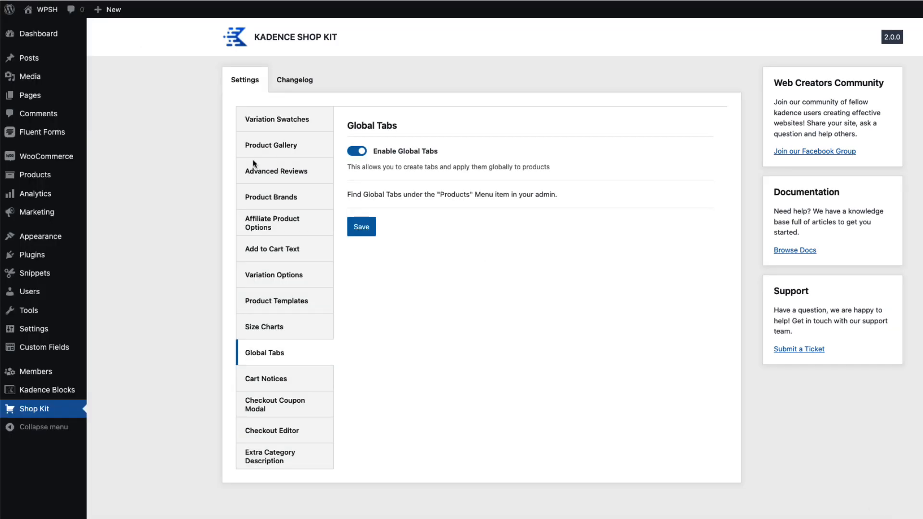
mouse_move(35, 145)
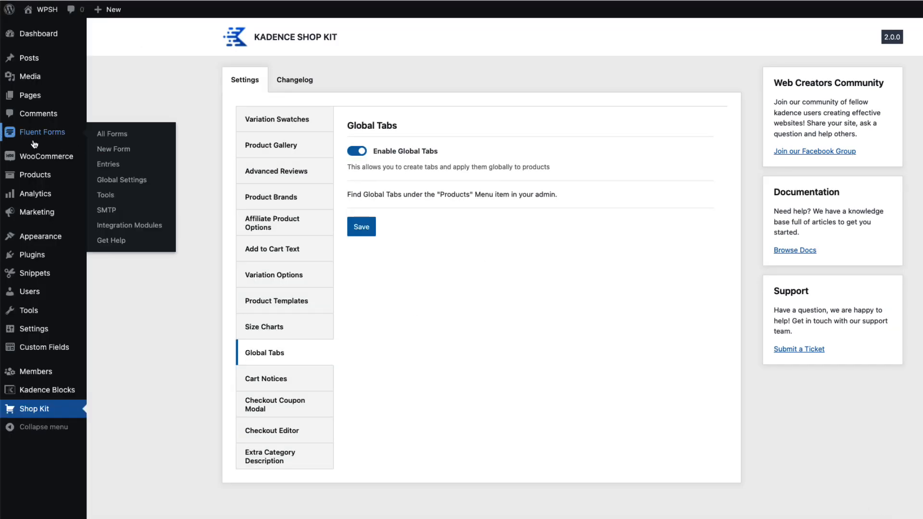
mouse_move(38, 174)
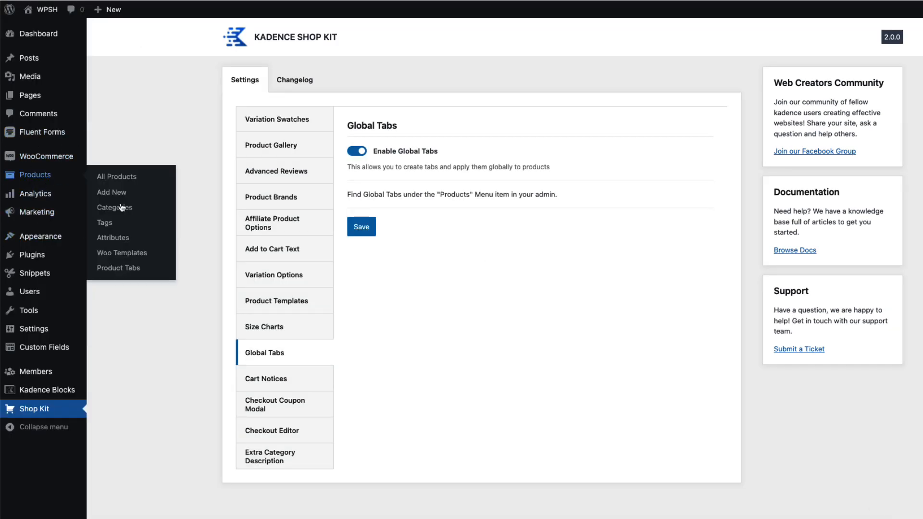
click(127, 273)
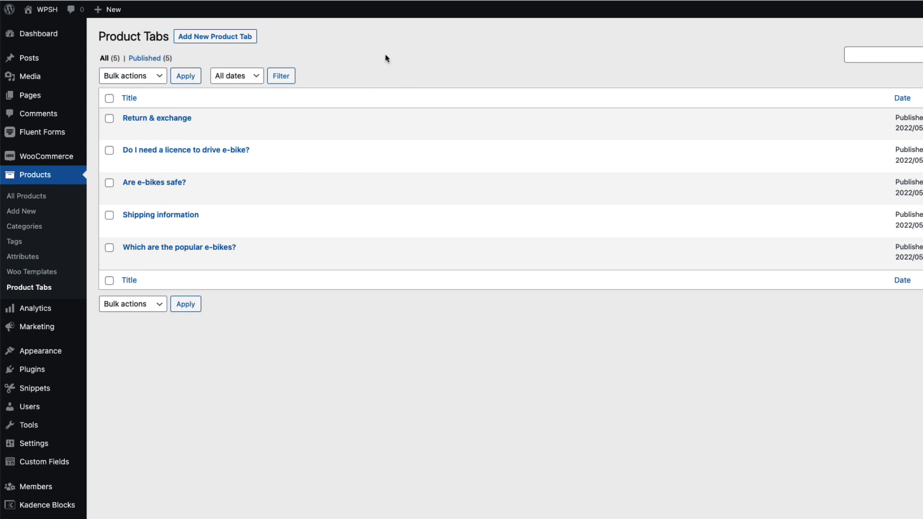
- Visit the storefront and look through the Handerson 3A electric bike product page
click(43, 9)
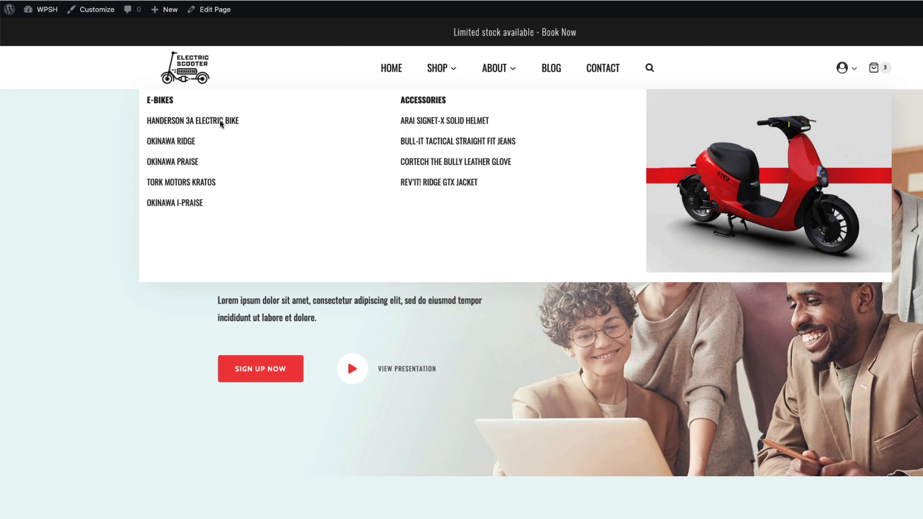
click(220, 125)
scroll(720, 254, down, 10)
scroll(721, 256, down, 10)
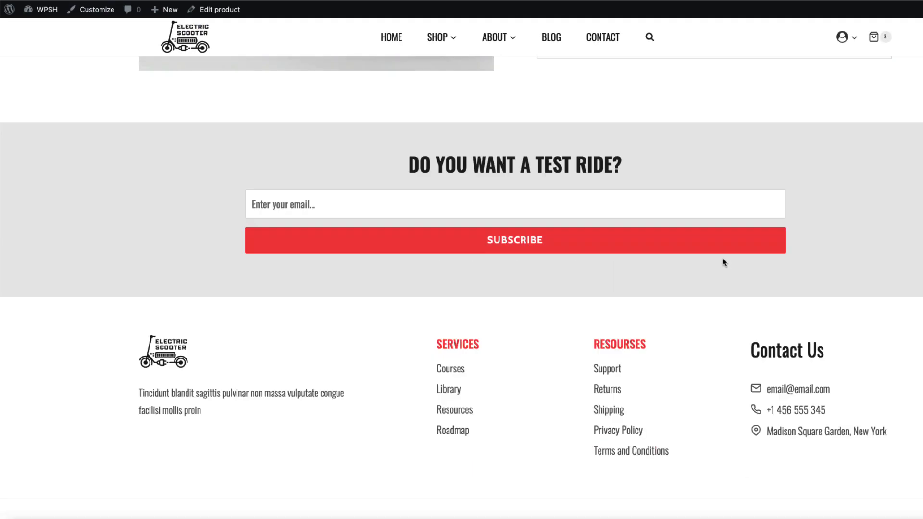
- Open the "Are e-bikes safe?" product tab and review its display type options, keeping it on Add to every product
scroll(721, 262, up, 10)
scroll(719, 260, down, 1)
scroll(719, 259, up, 1)
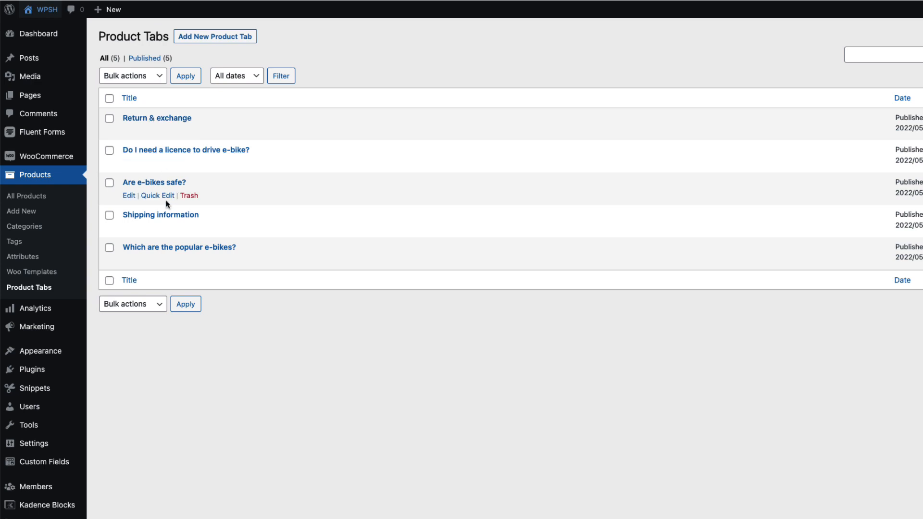
click(161, 185)
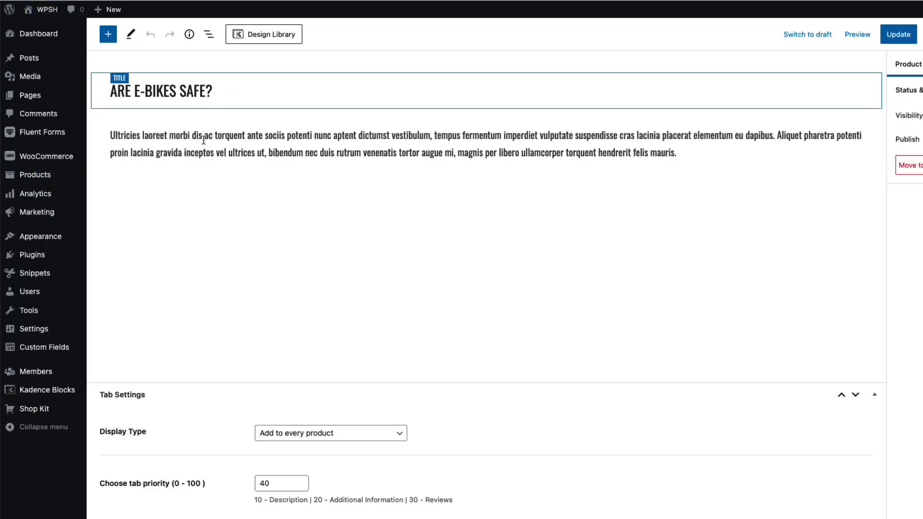
click(204, 139)
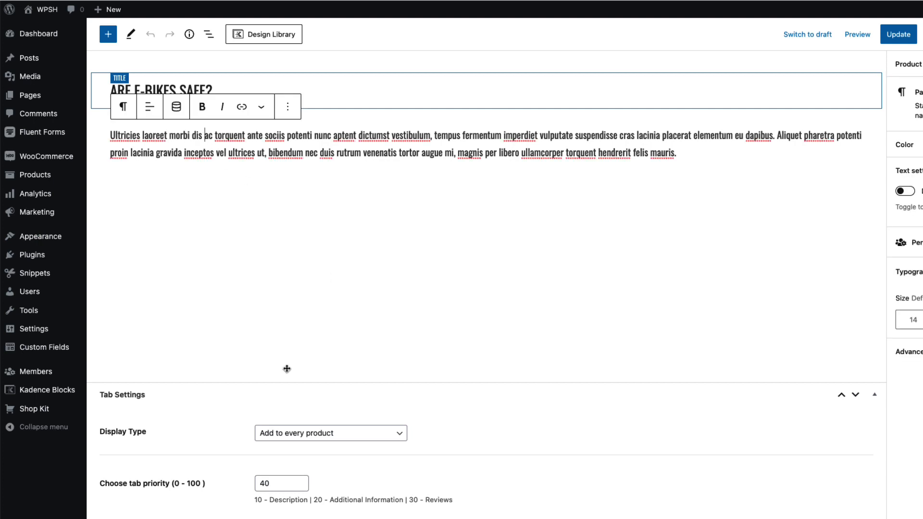
click(323, 434)
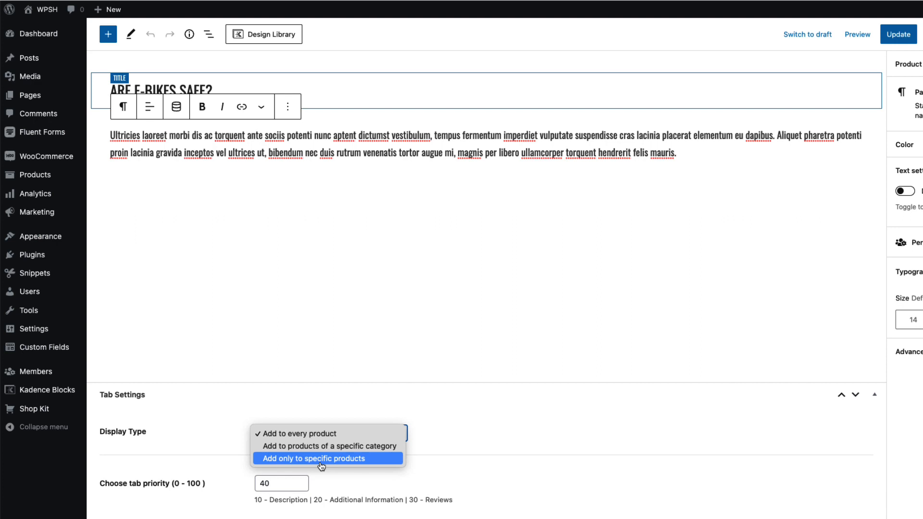
click(320, 434)
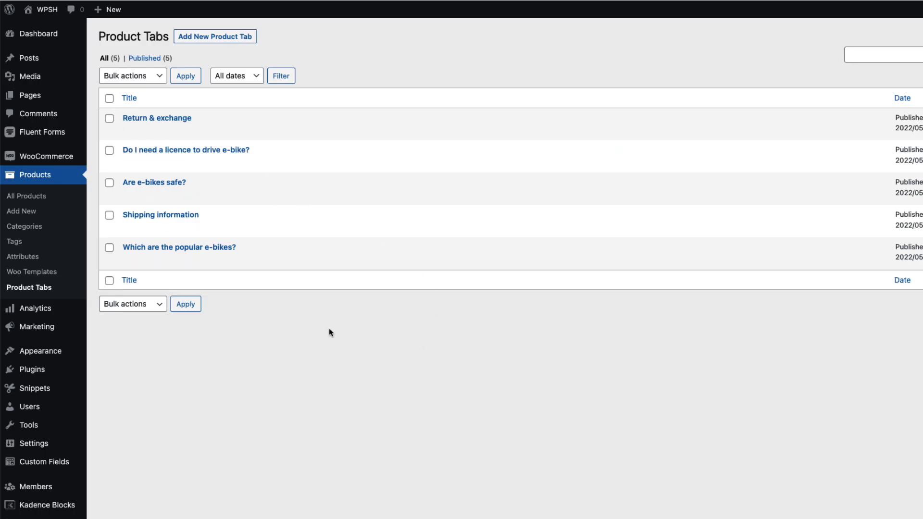
- Open the terms of the Color product attribute, set the Blue term's swatch color to #1e73be and update it
click(13, 258)
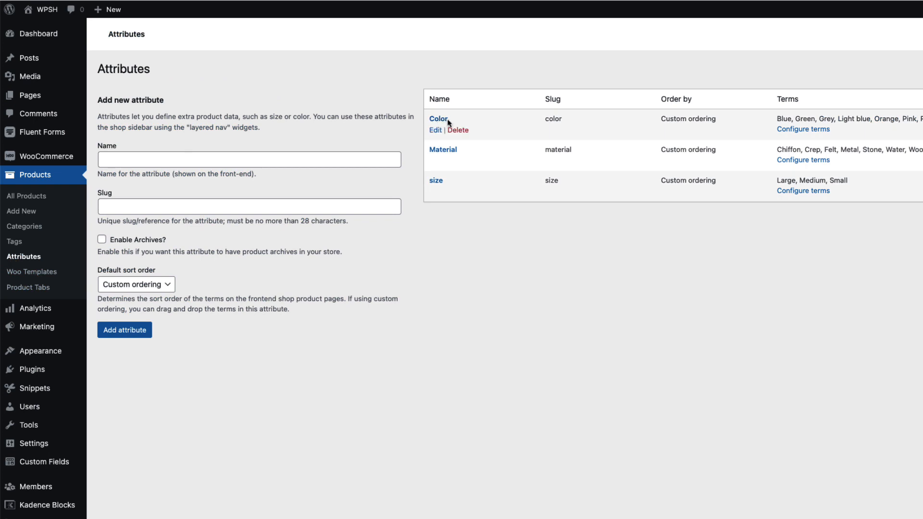
click(818, 133)
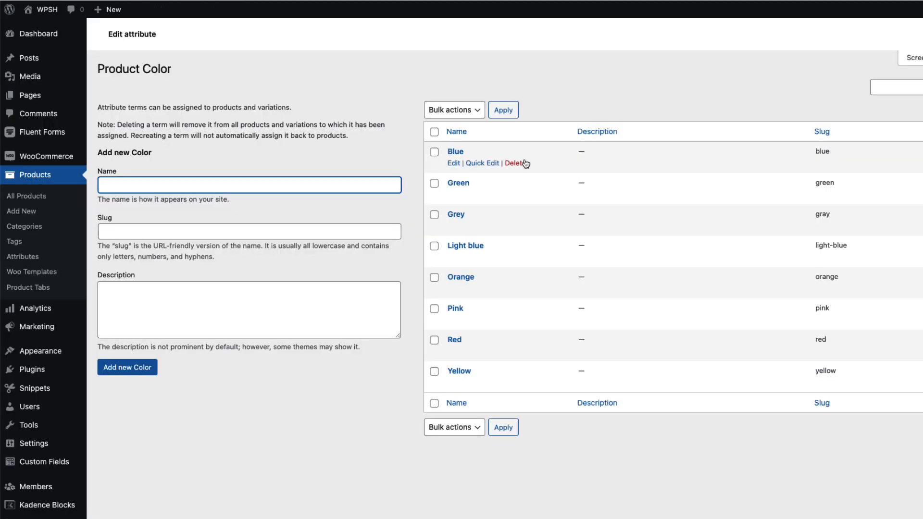
click(456, 154)
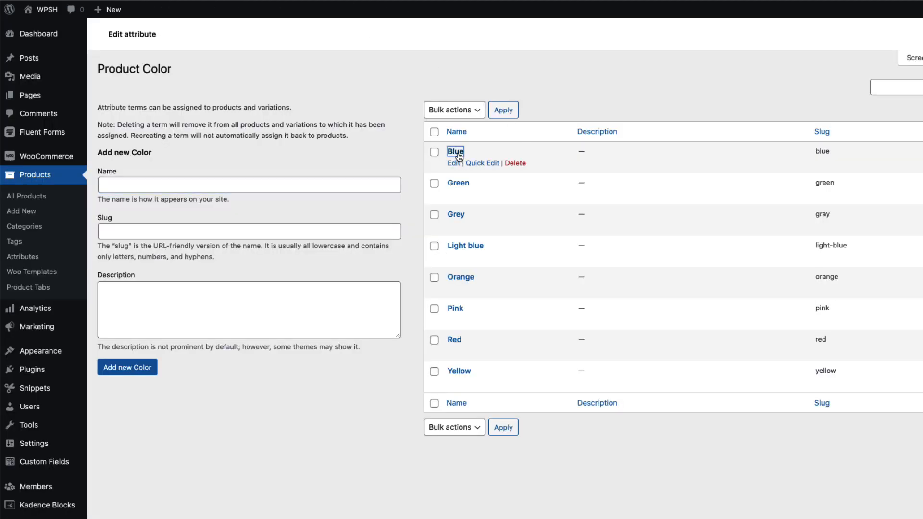
scroll(479, 264, down, 1)
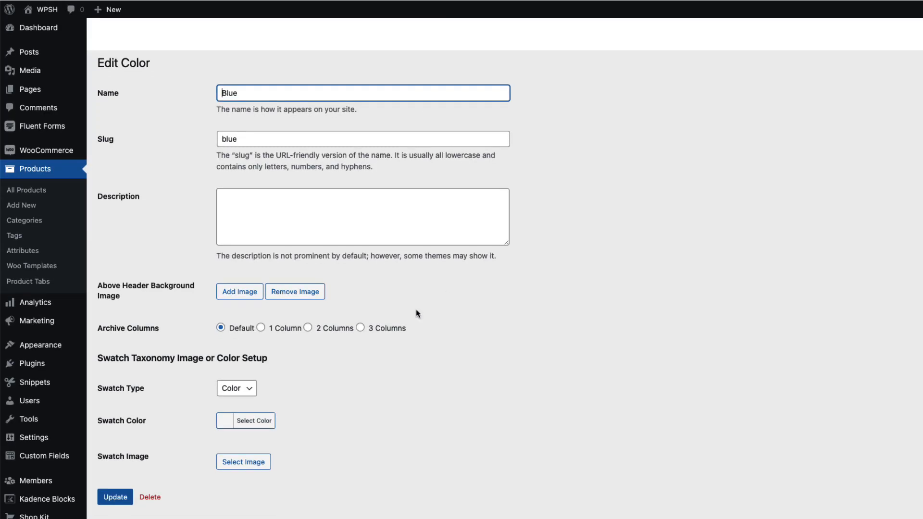
click(242, 420)
scroll(289, 423, down, 3)
click(303, 432)
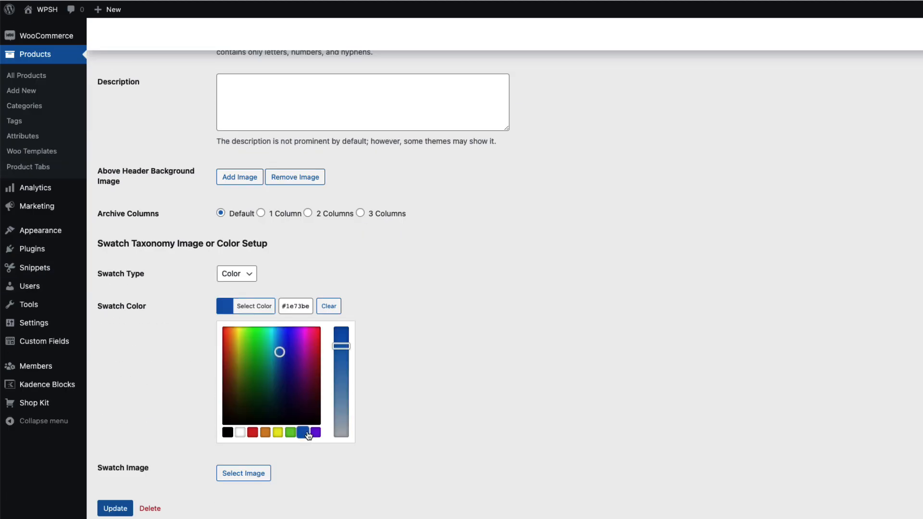
click(115, 507)
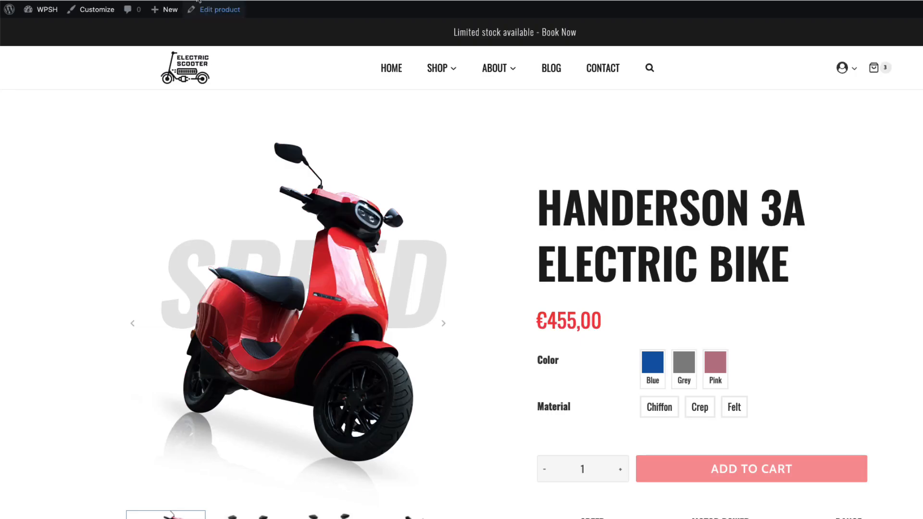
- Open the Handerson 3A electric bike product for editing and review its Variation Swatches settings for Color and Material
click(220, 10)
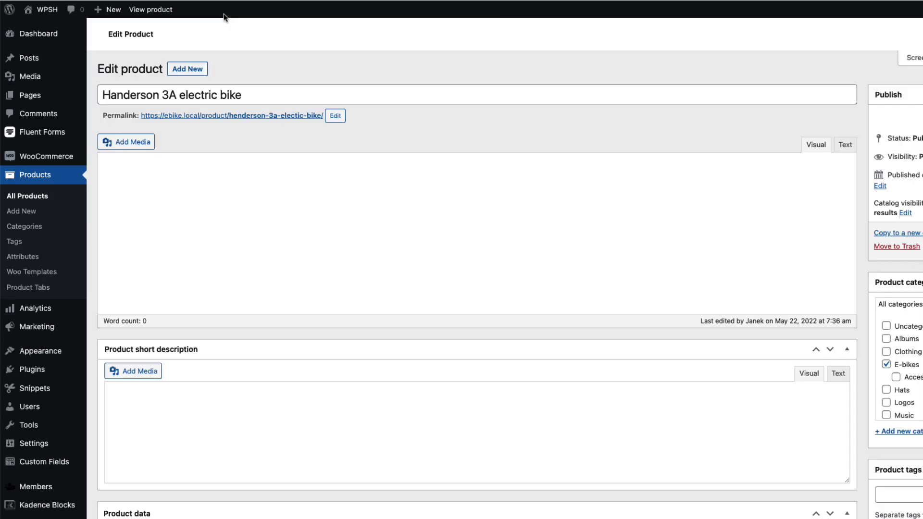
scroll(466, 283, down, 15)
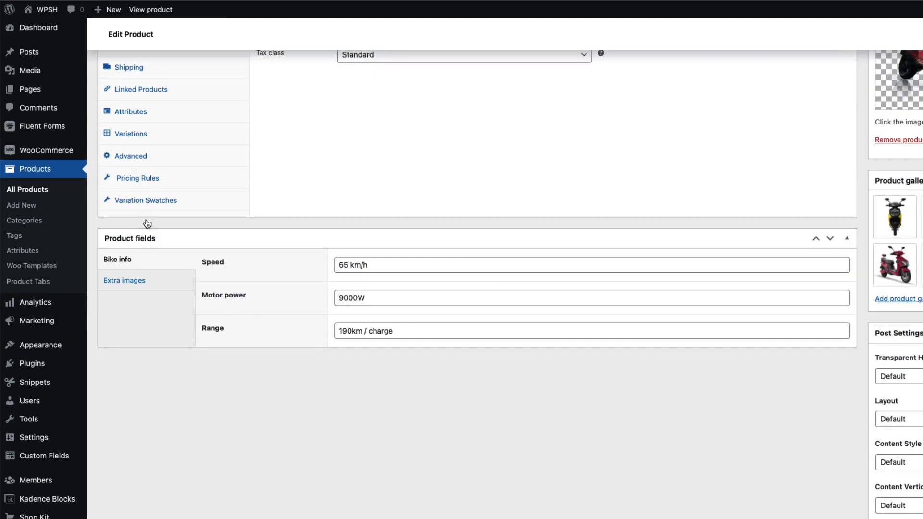
click(153, 201)
scroll(377, 308, up, 4)
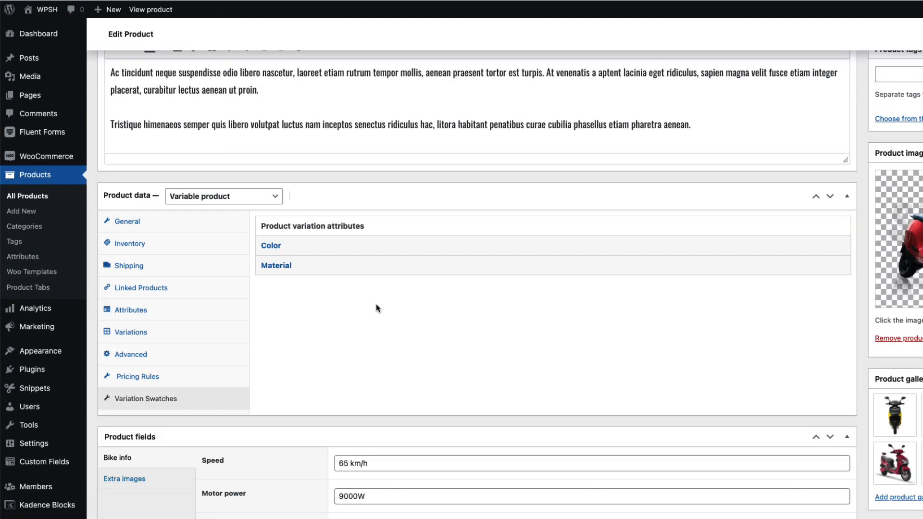
click(386, 247)
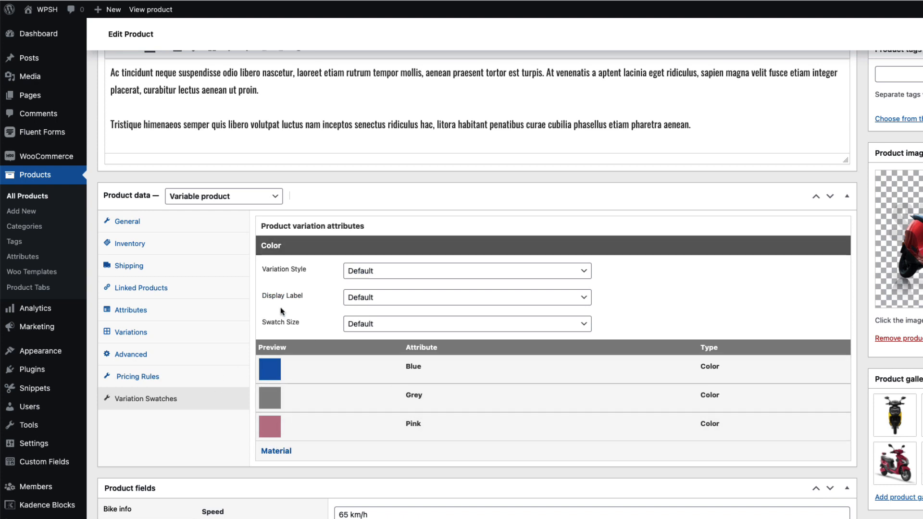
click(337, 451)
scroll(427, 432, down, 2)
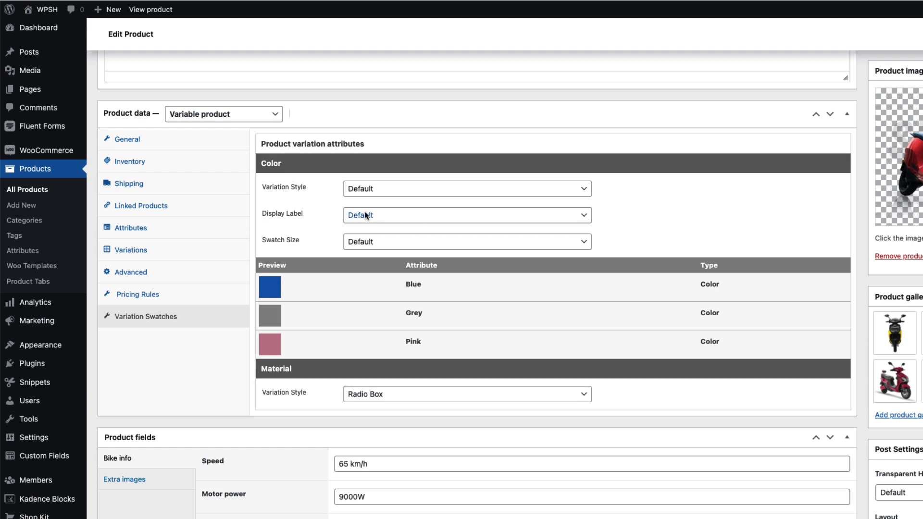
click(139, 8)
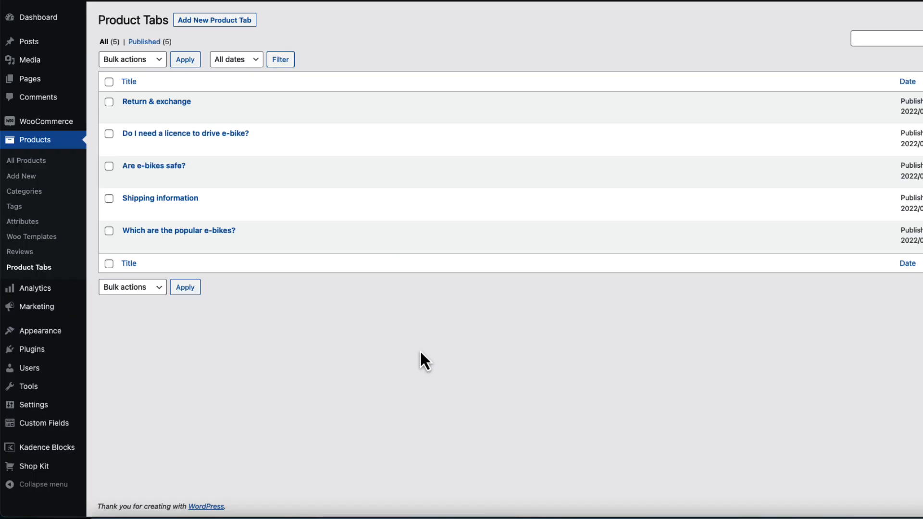
- Examine the Product Templates settings in Kadence Shop Kit
click(42, 469)
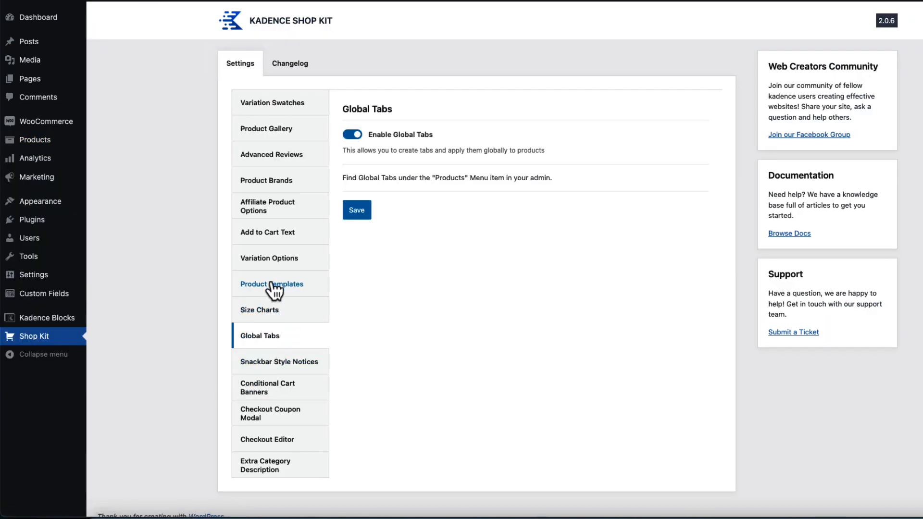
click(272, 286)
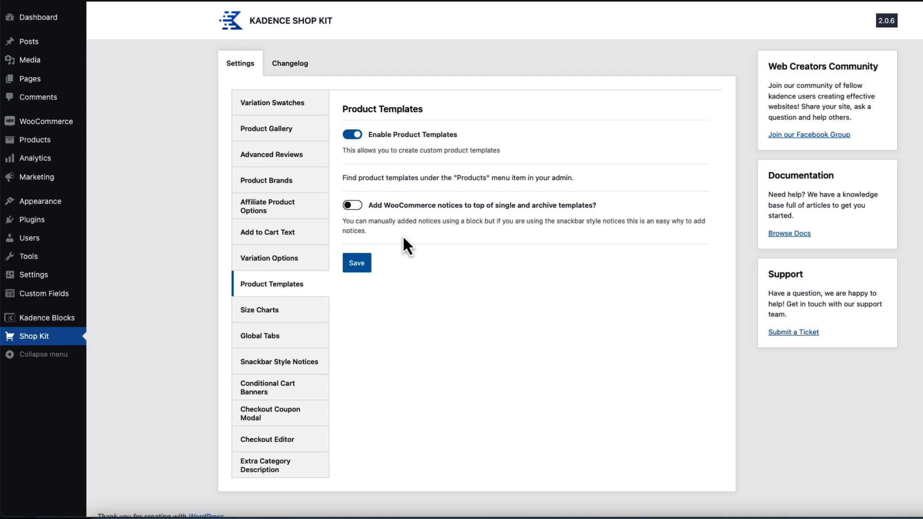
- Open the list of Woo Templates and switch the "Single product – earbuds" template to draft
mouse_move(58, 139)
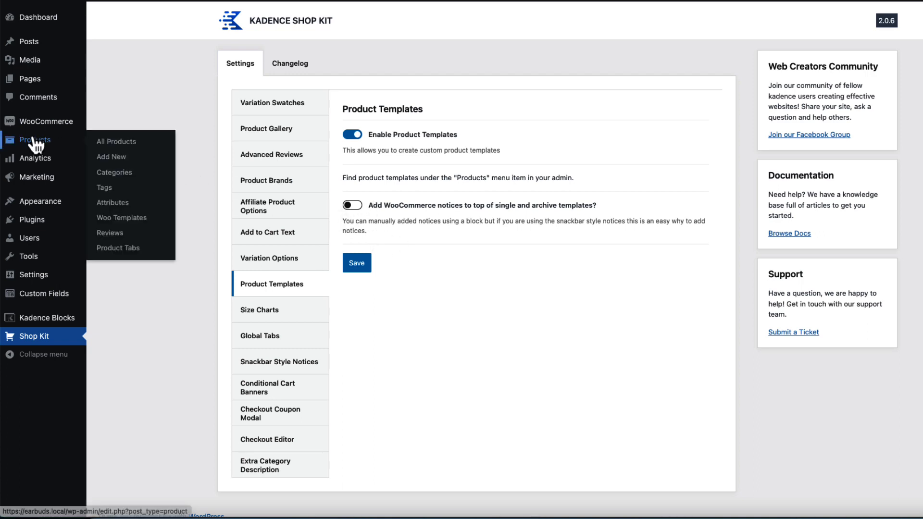
click(125, 219)
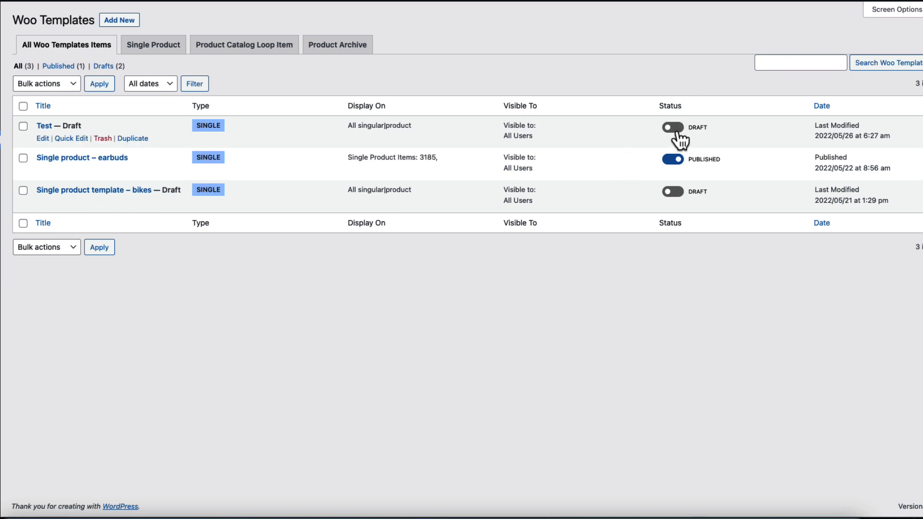
click(673, 193)
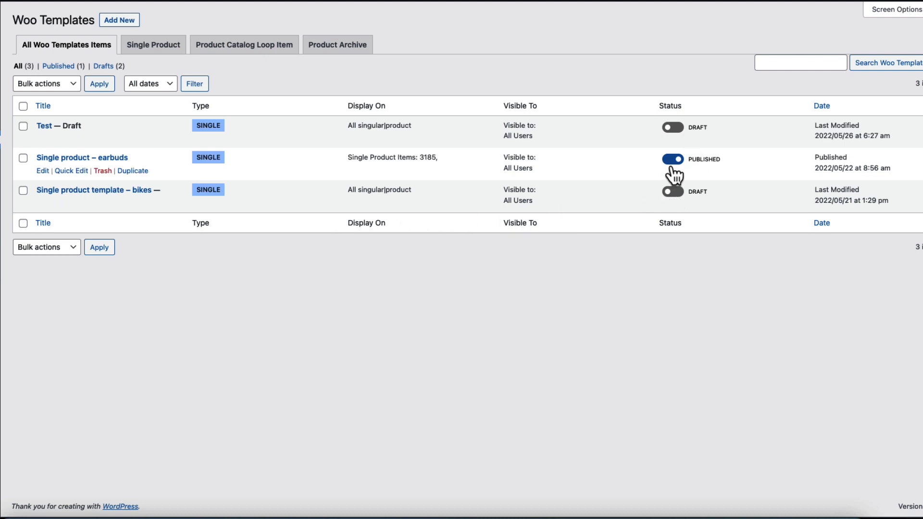
click(671, 162)
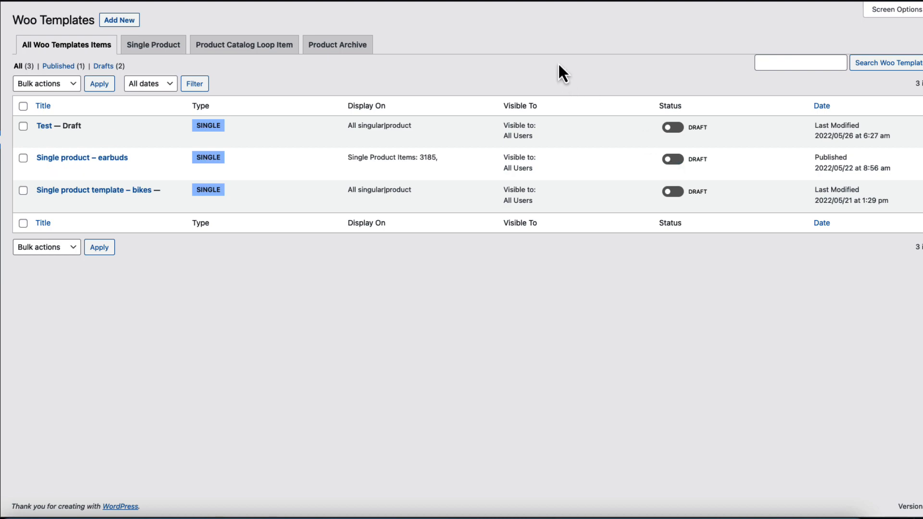
- Add a new blank single product Woo template titled "Single product tmeplate for e-bikes"
click(121, 21)
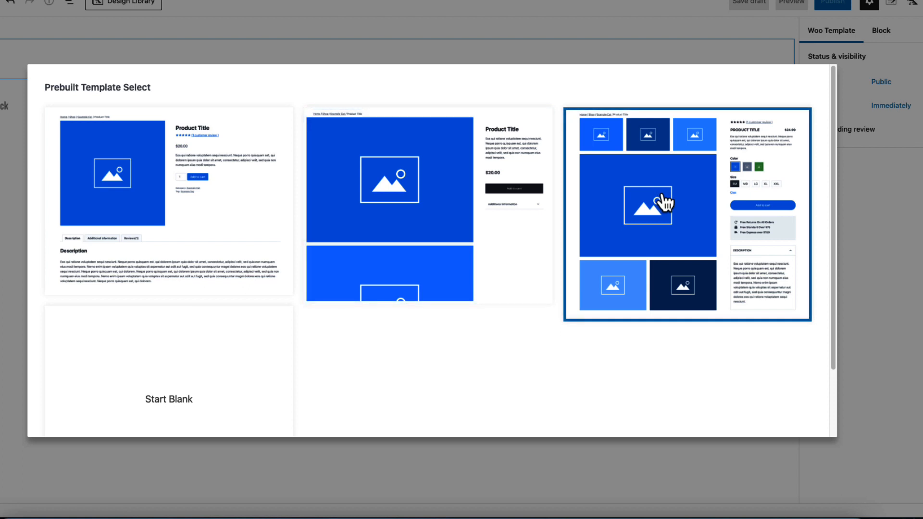
scroll(191, 387, down, 1)
scroll(191, 387, down, 3)
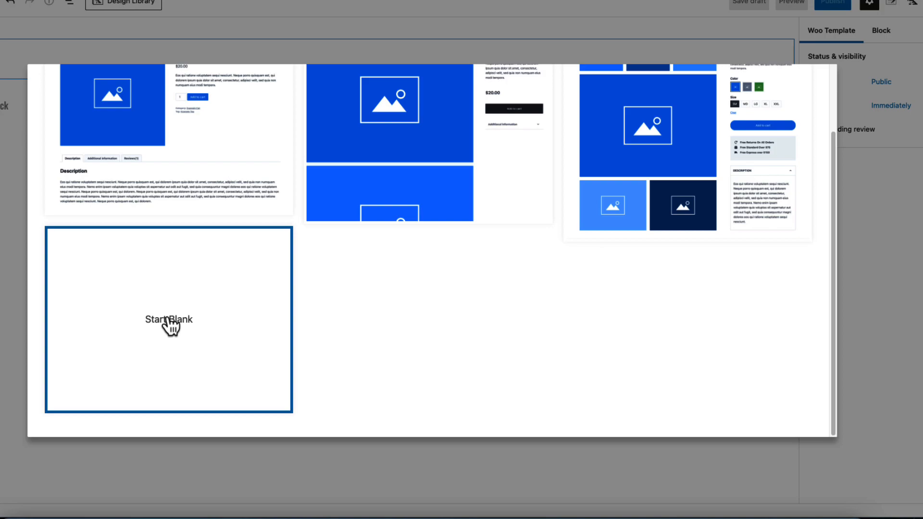
click(168, 322)
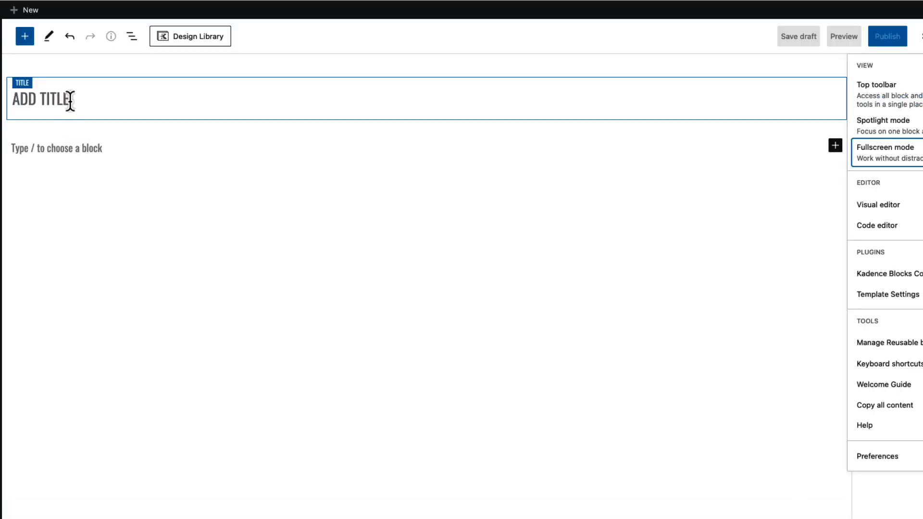
click(70, 100)
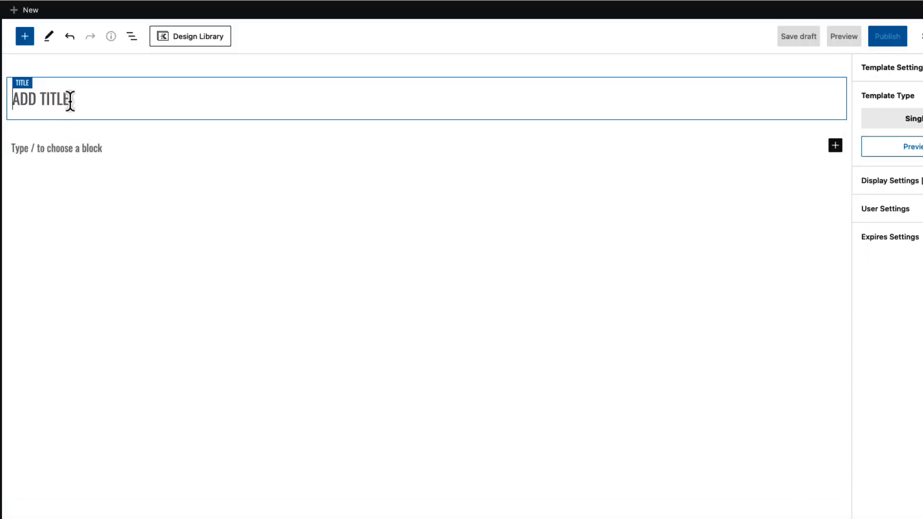
text(SIN)
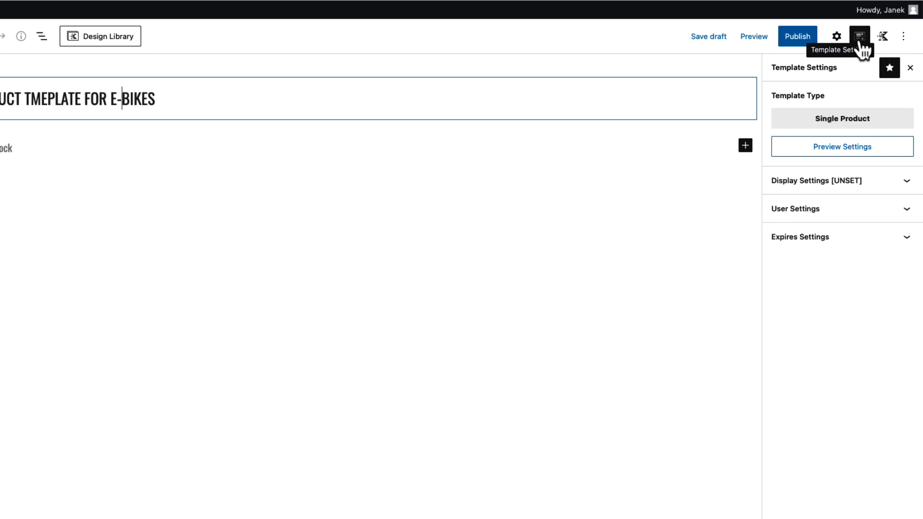
- Review the available template types in the template settings, choose Single Product again and dismiss the prebuilt template selection
click(860, 36)
click(859, 40)
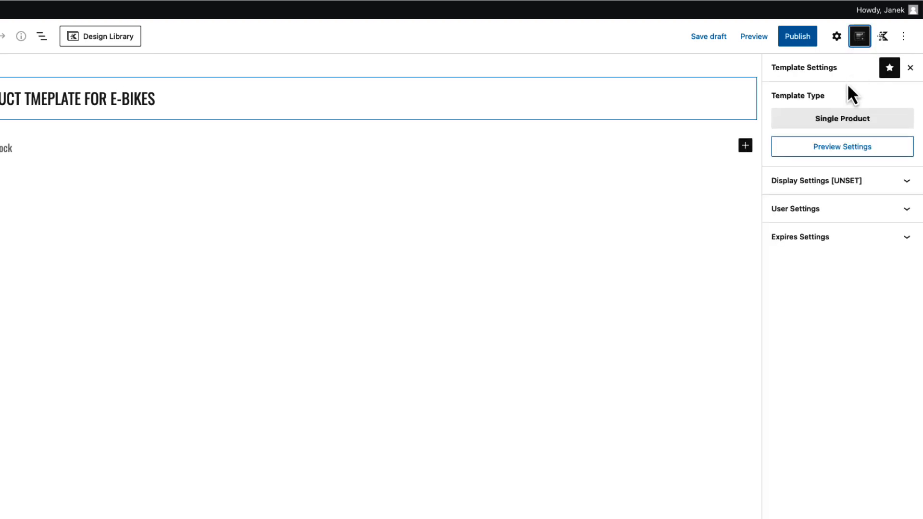
click(834, 122)
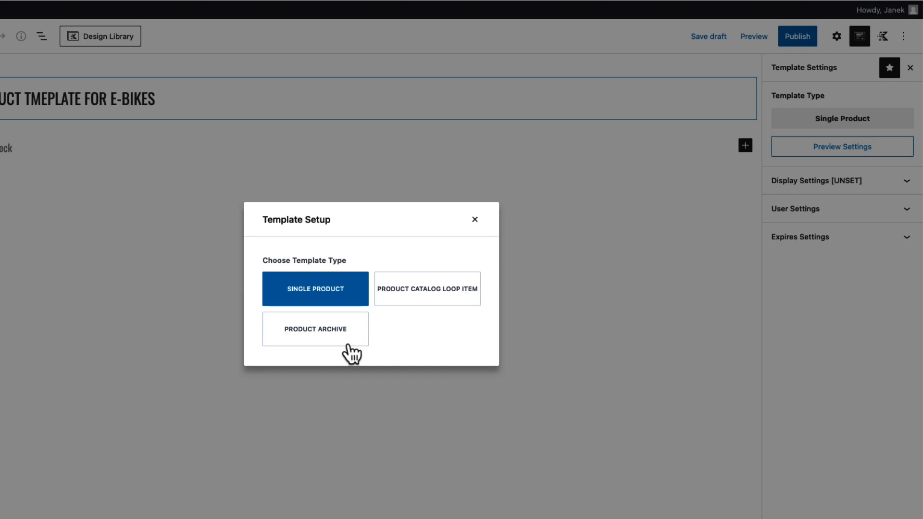
click(308, 297)
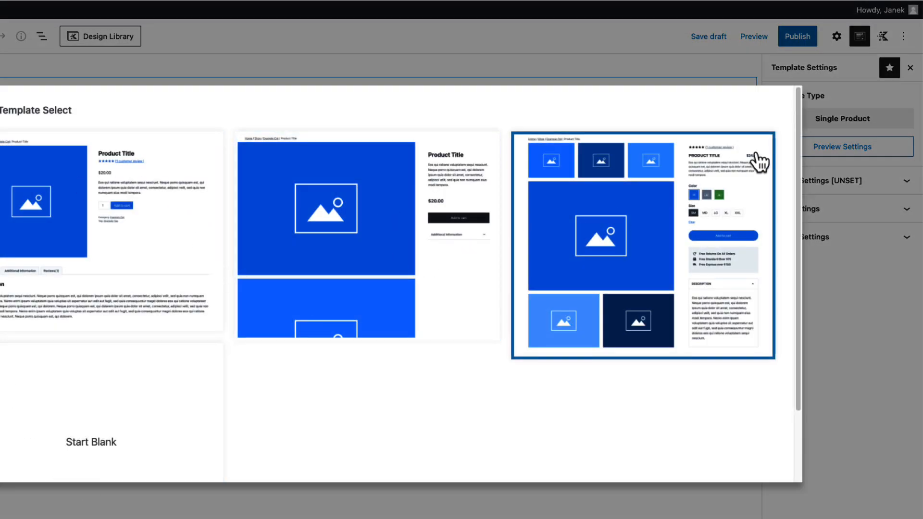
click(870, 370)
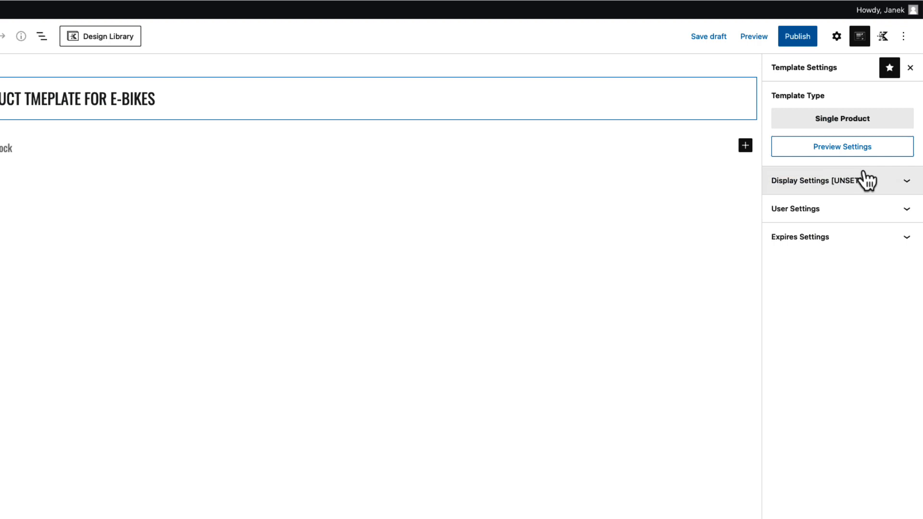
- Set the dynamic preview product for the template to Handerson 3A electric bike in the preview setup
click(841, 148)
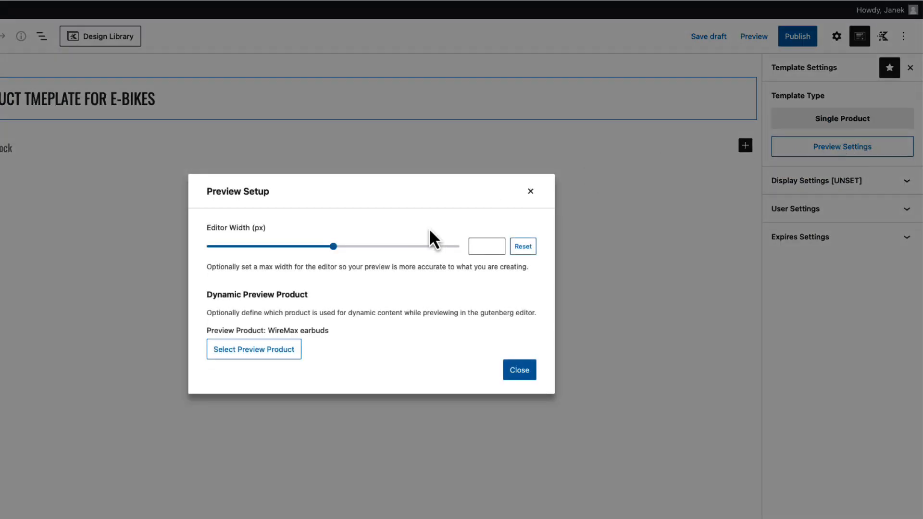
click(258, 352)
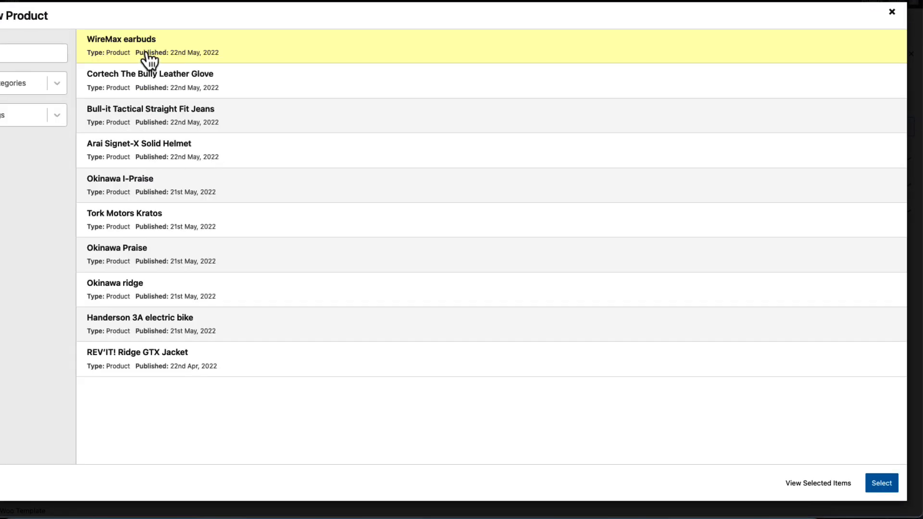
click(162, 331)
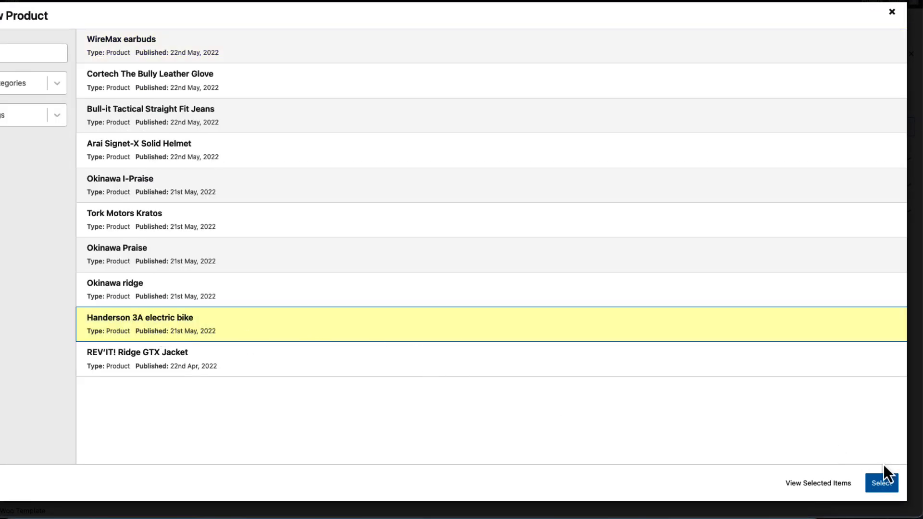
click(882, 482)
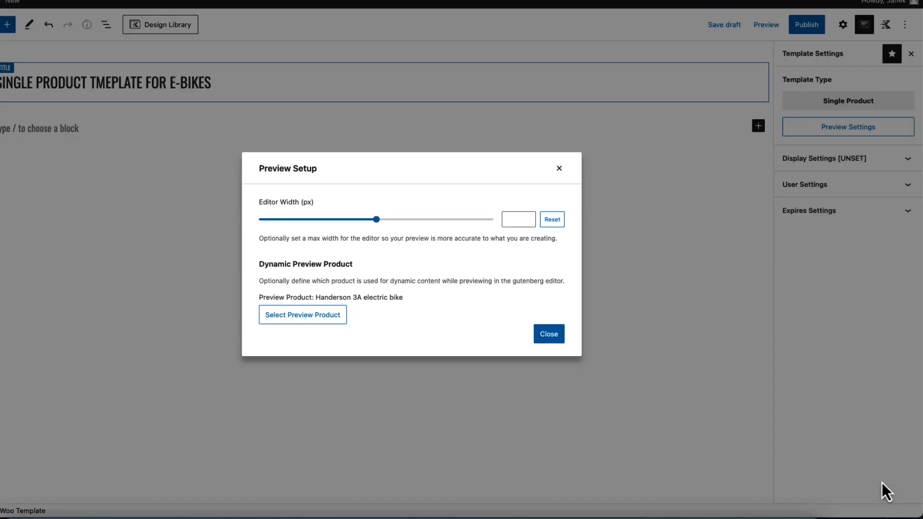
click(547, 336)
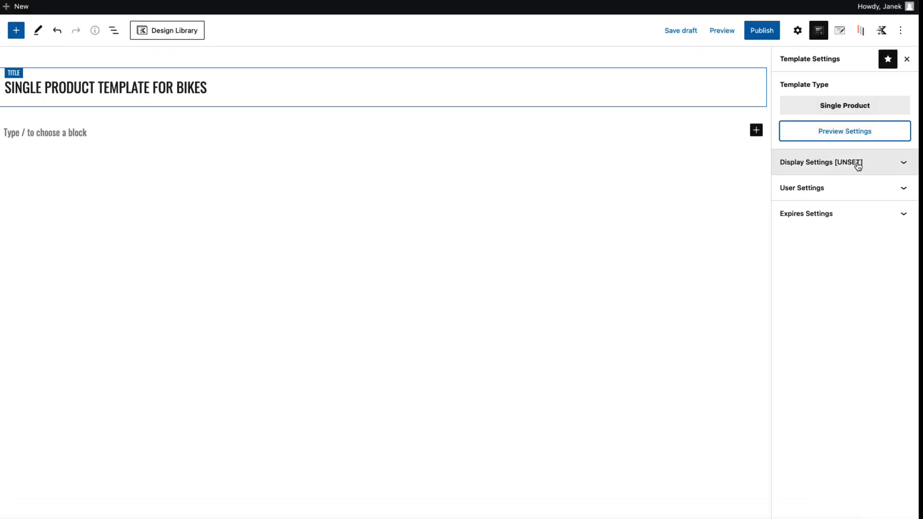
- Set the template's display settings to show on Single Product
click(857, 165)
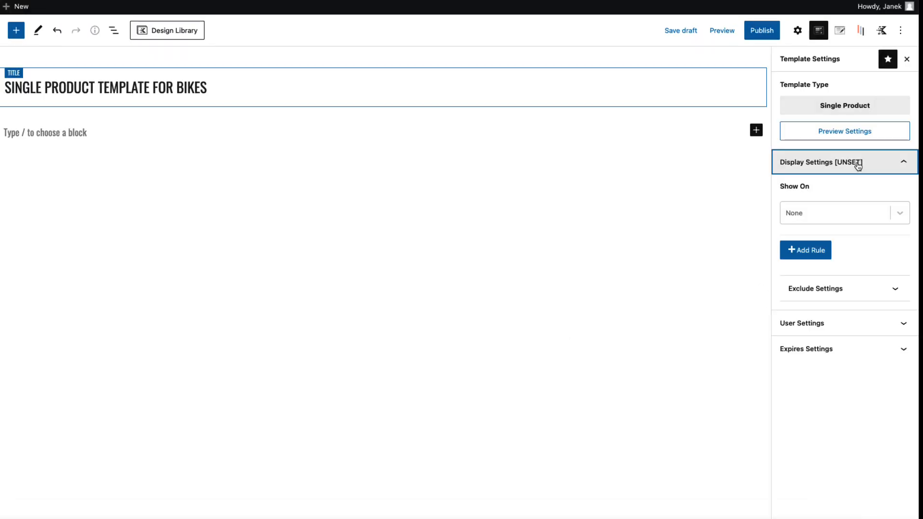
click(836, 213)
click(805, 239)
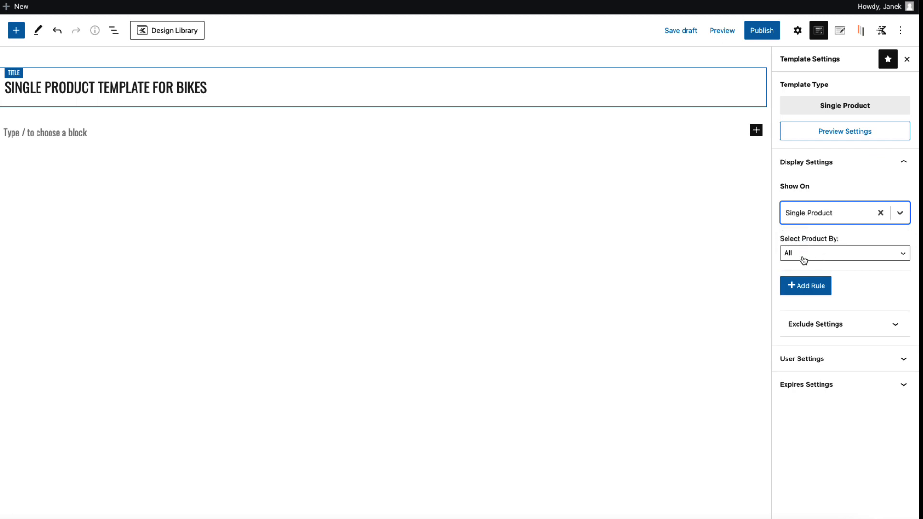
- Try limiting the display rule by group to the Accessories product category, and clear the category again
click(810, 257)
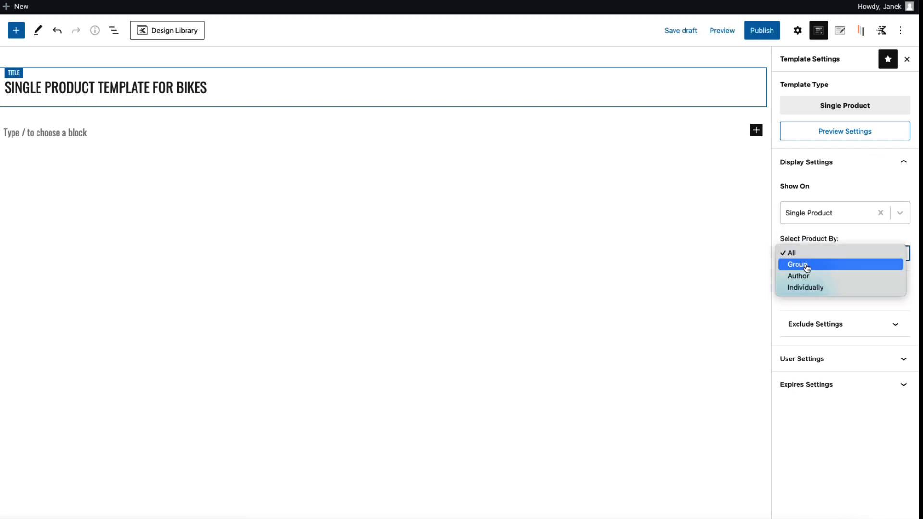
click(806, 265)
click(813, 284)
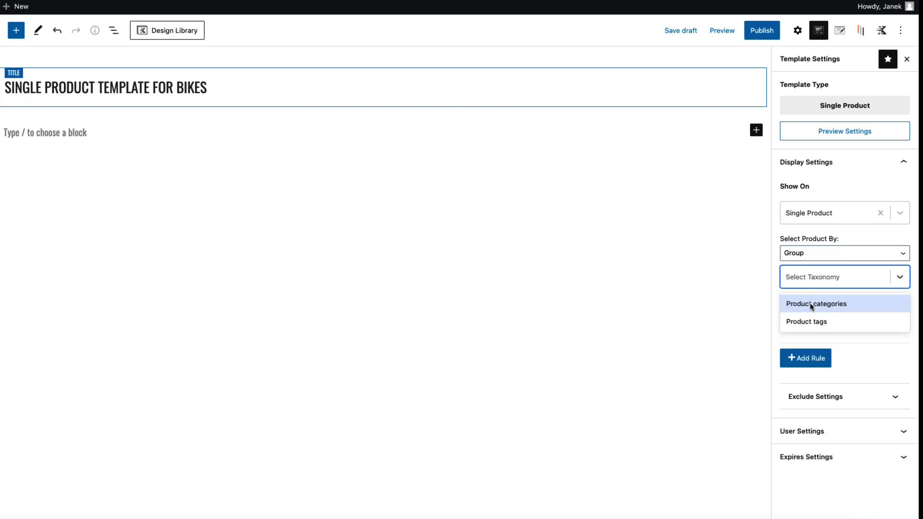
click(811, 305)
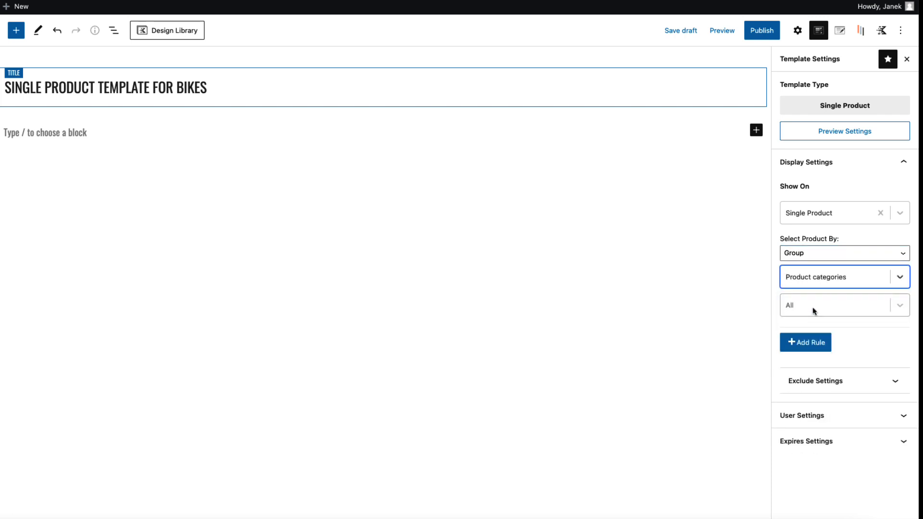
click(815, 304)
click(812, 331)
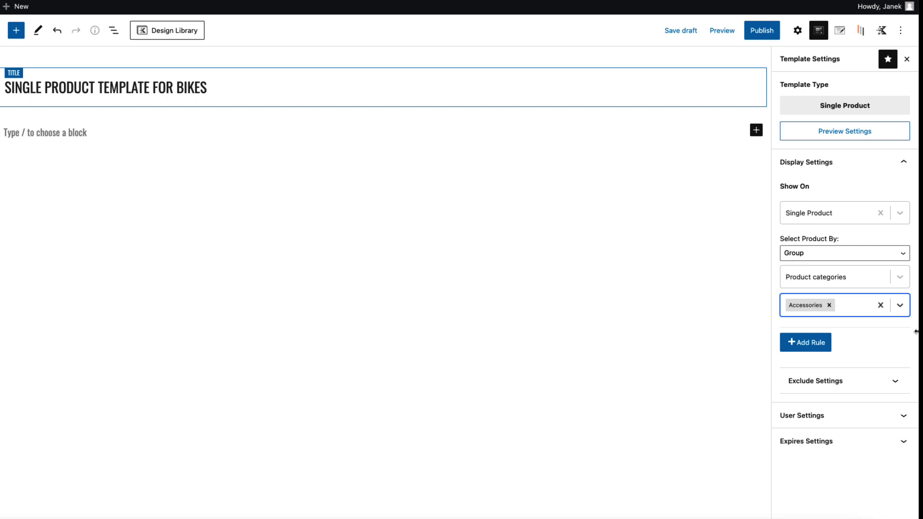
click(880, 306)
- Try selecting the rule's products by Author and Individually, picking Bull-it Tactical Straight Fit Jeans as the individual item
click(815, 277)
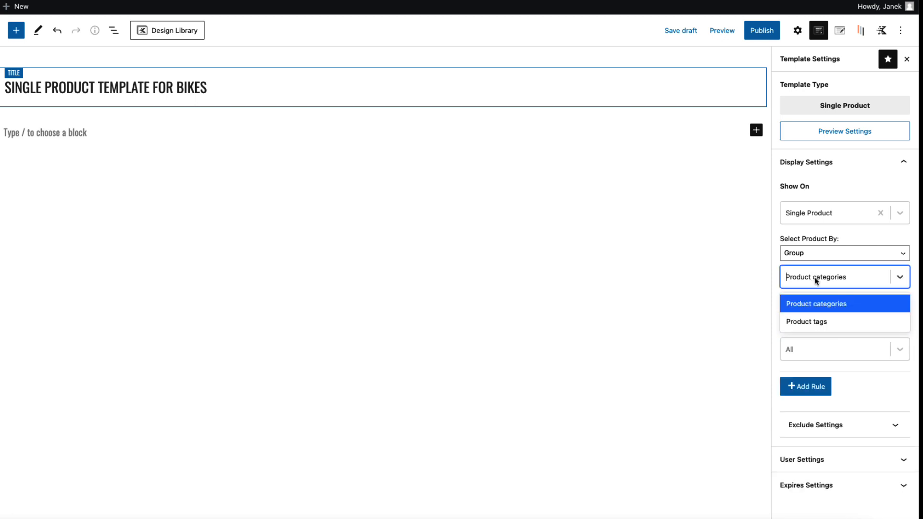
click(812, 253)
click(806, 264)
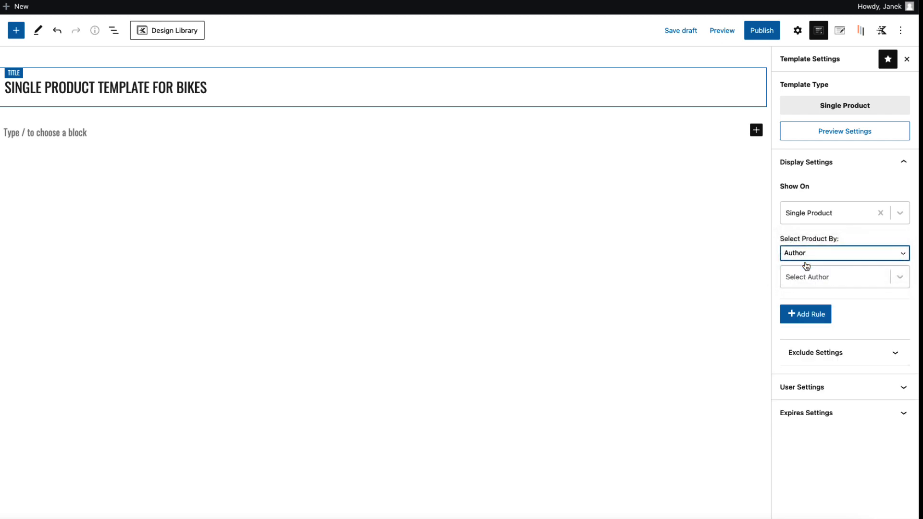
click(816, 255)
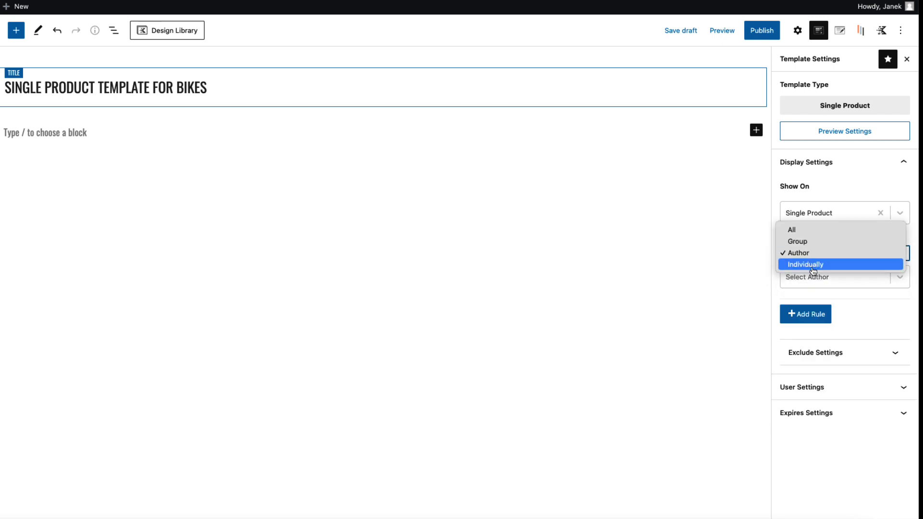
click(812, 266)
click(813, 274)
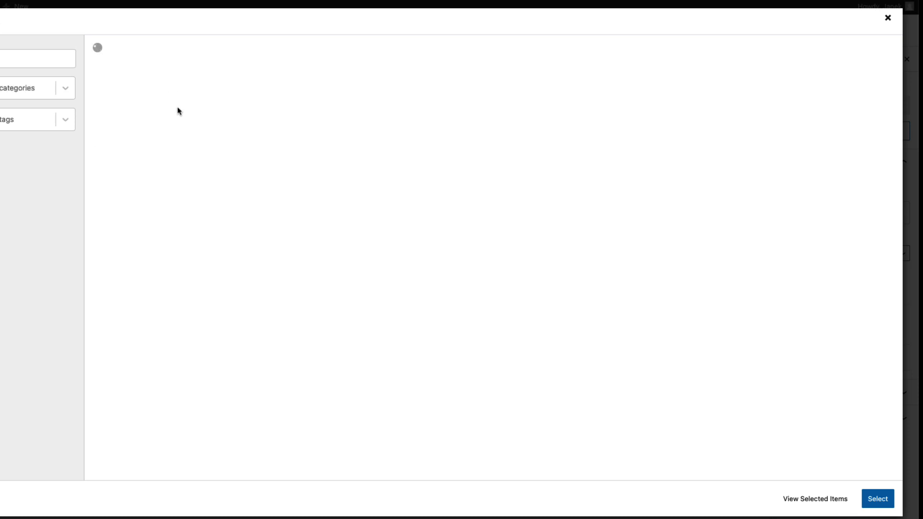
click(162, 91)
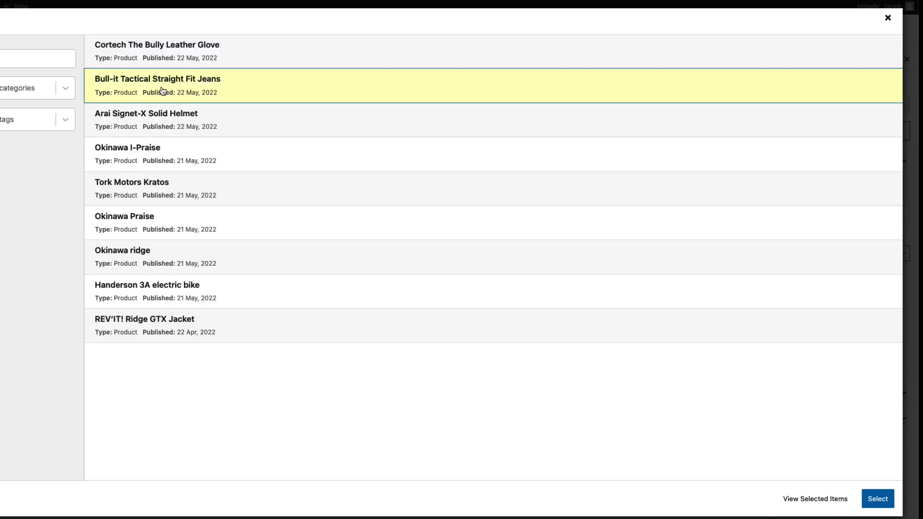
click(880, 499)
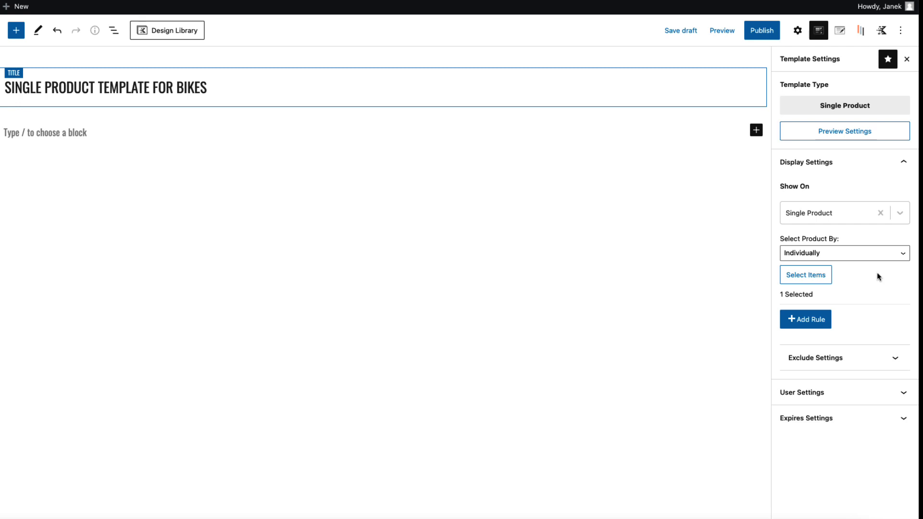
- Reset the display rule to Single Product with products selected by All
click(818, 216)
click(808, 240)
click(812, 250)
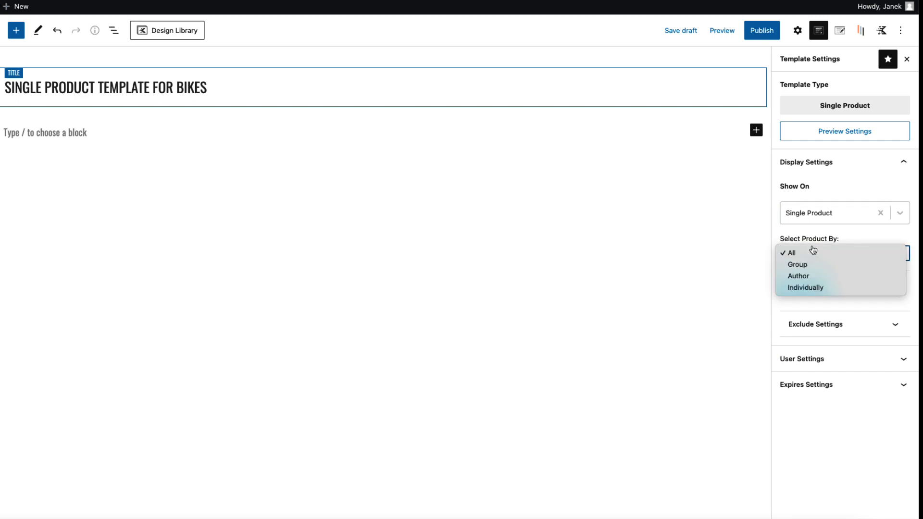
click(807, 251)
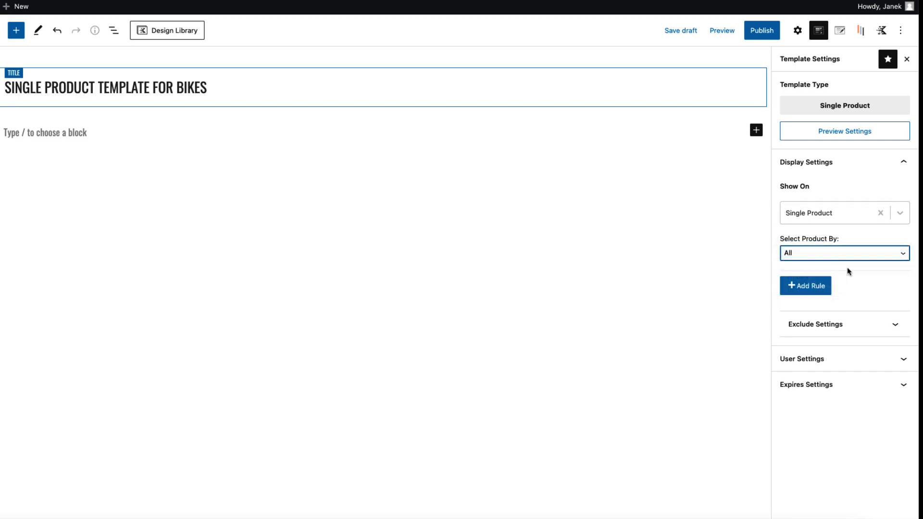
- Publish the template and reload the Handerson 3A electric bike product page to check its effect
click(762, 31)
click(805, 39)
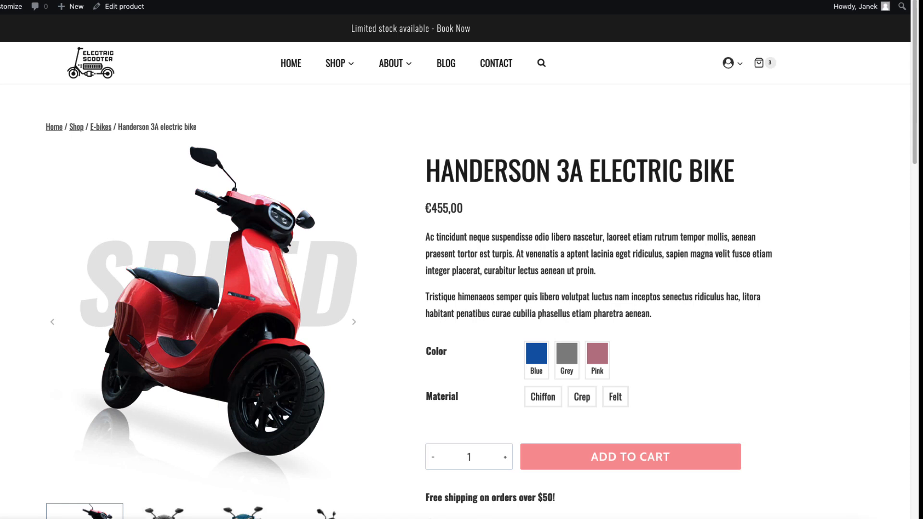
key(super+r)
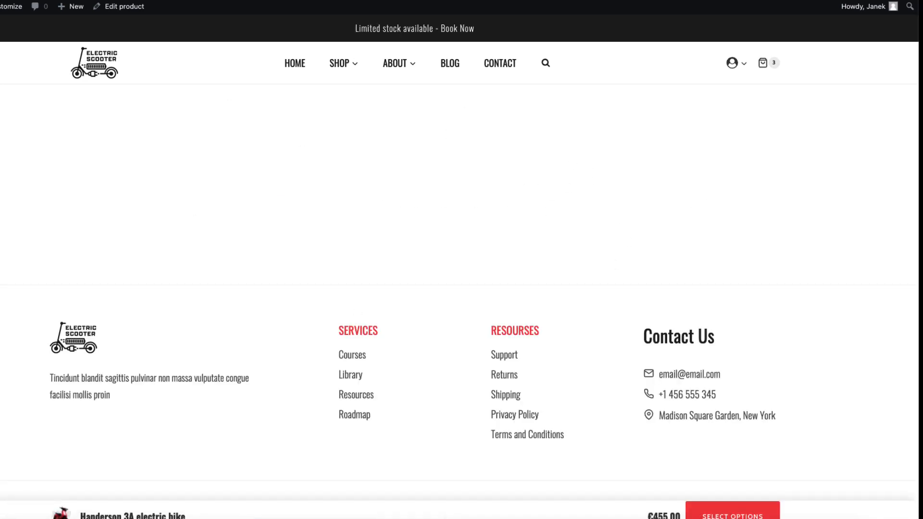
click(34, 1)
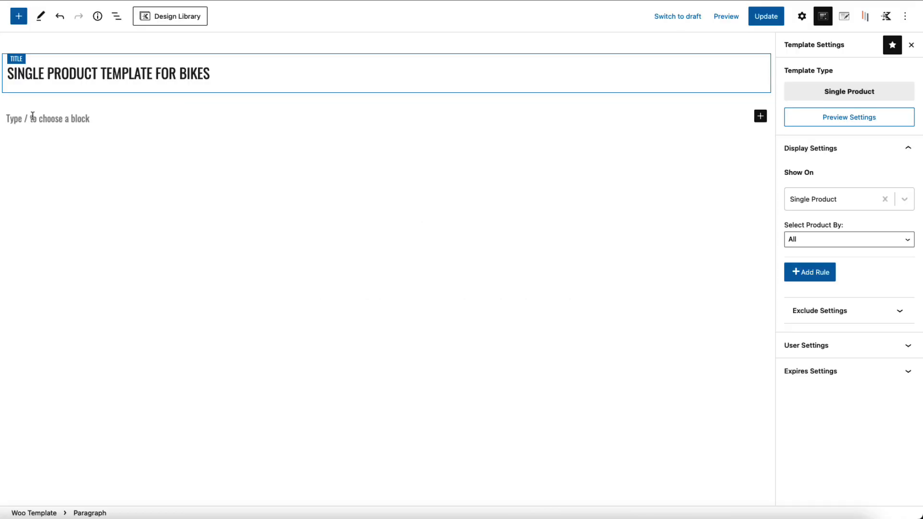
- Insert a Row Layout block with two equal columns and make it use the theme content inner width
text(/row)
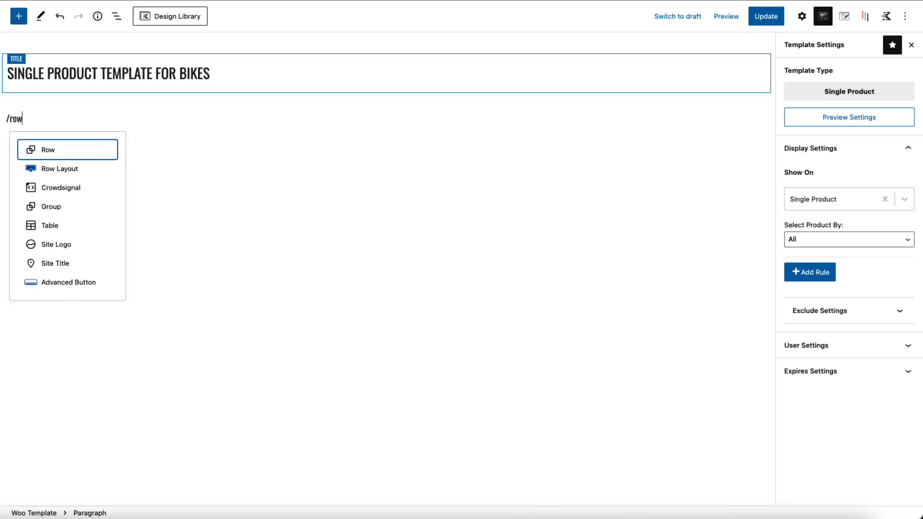
click(69, 170)
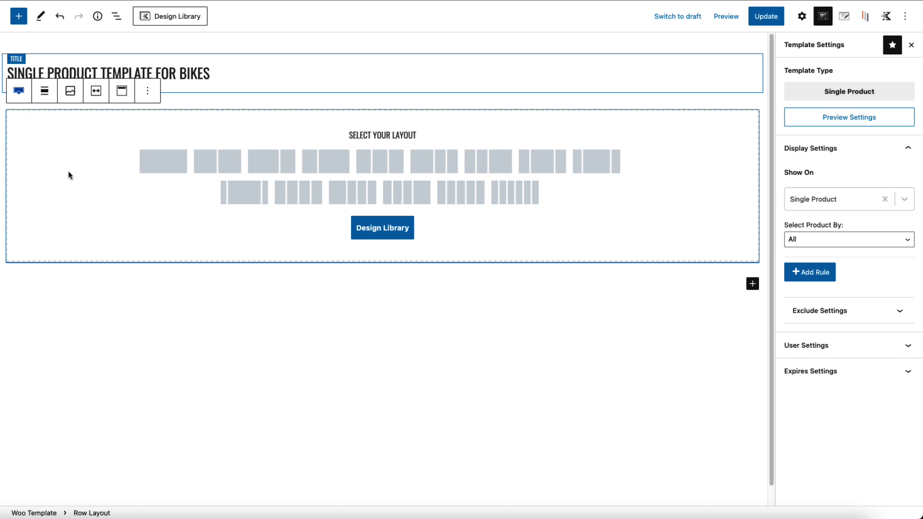
click(225, 166)
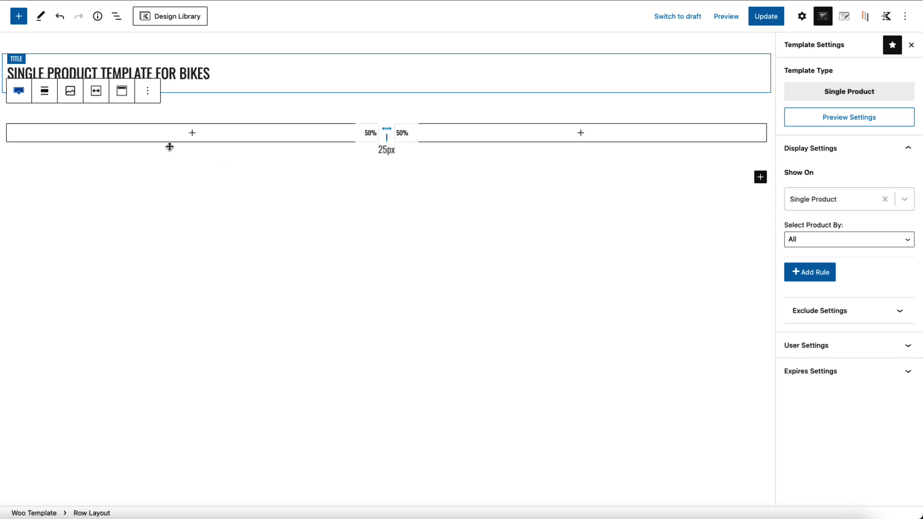
click(96, 91)
click(33, 128)
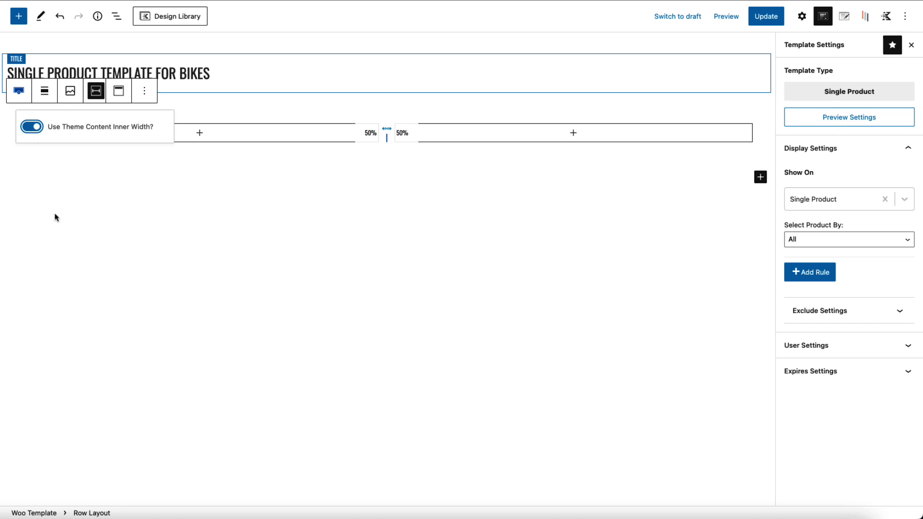
- Add a Product: Gallery block to the first column of the row
click(203, 137)
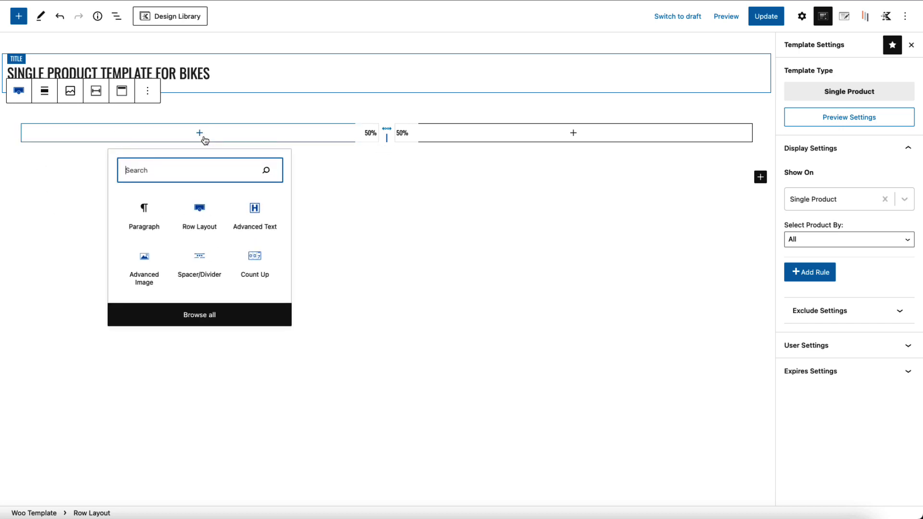
text(gall)
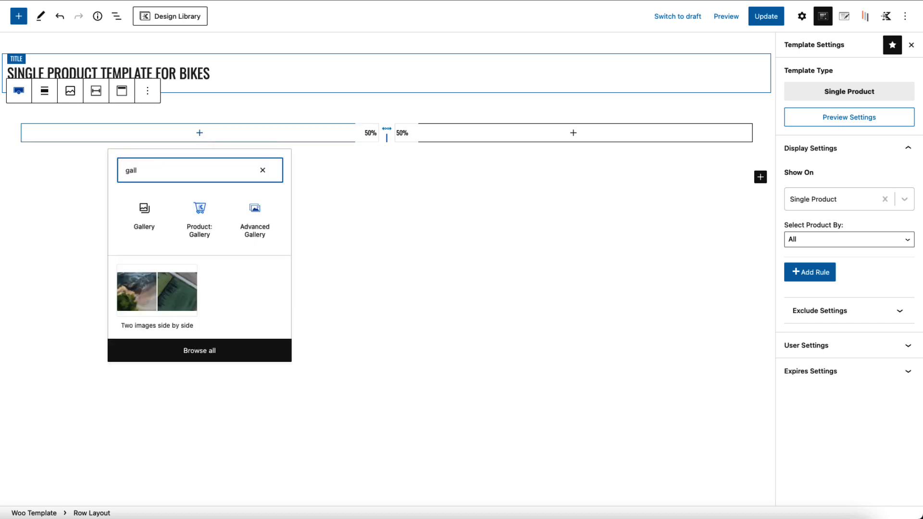
click(199, 211)
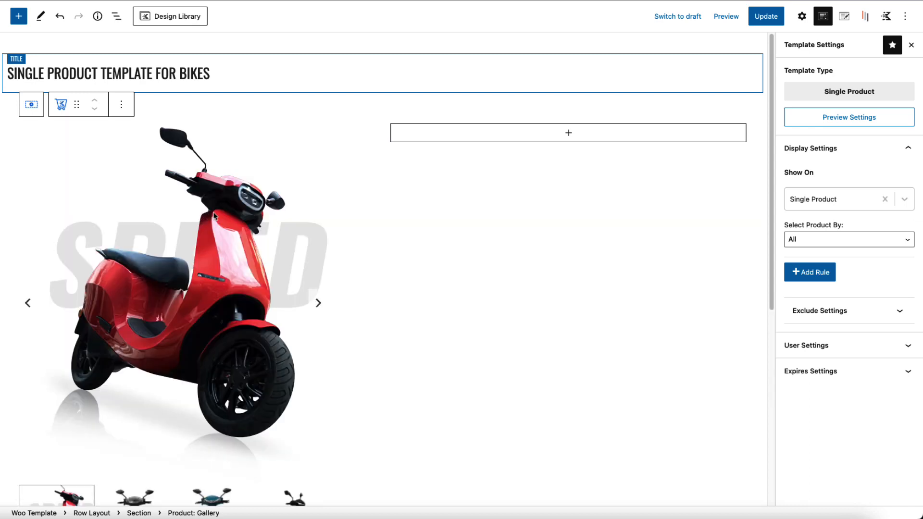
scroll(214, 216, down, 3)
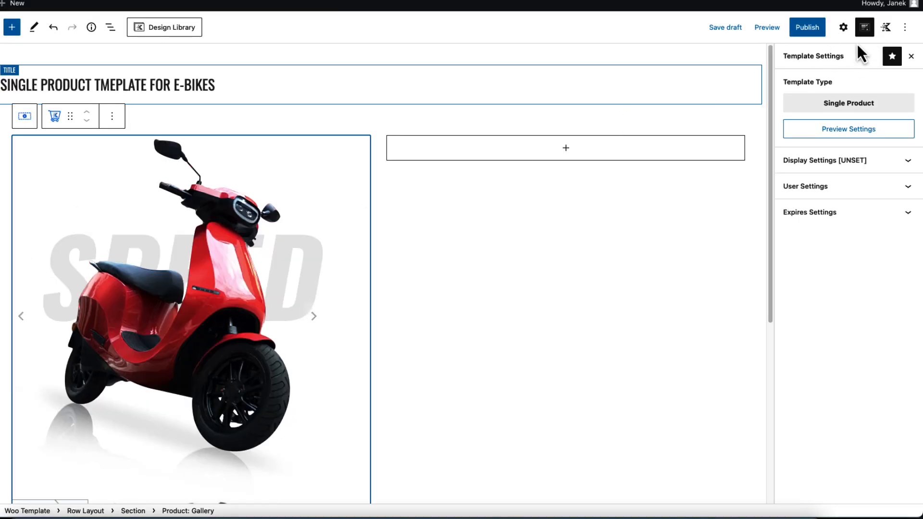
- Try the Standard, Thumbnails Right, Thumbnails Left, List, Two Column Grid and Tiles layouts for the product gallery on desktop
click(843, 28)
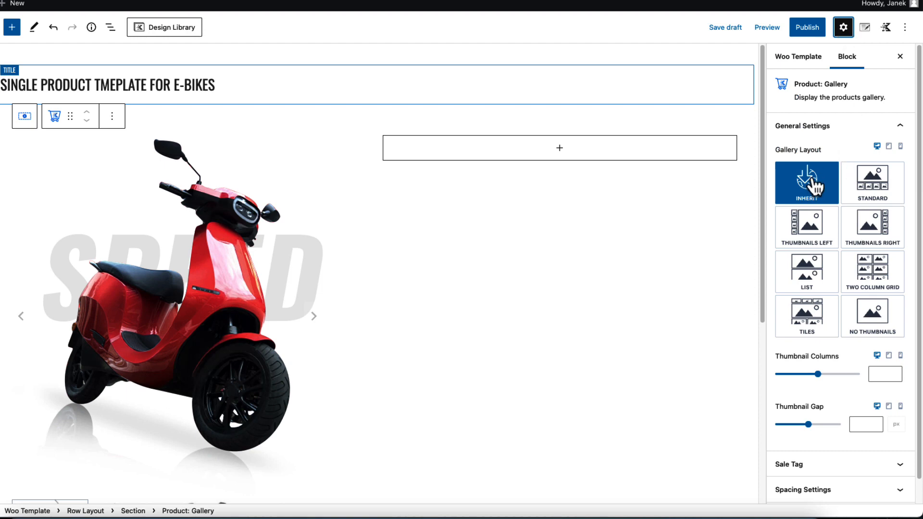
click(879, 190)
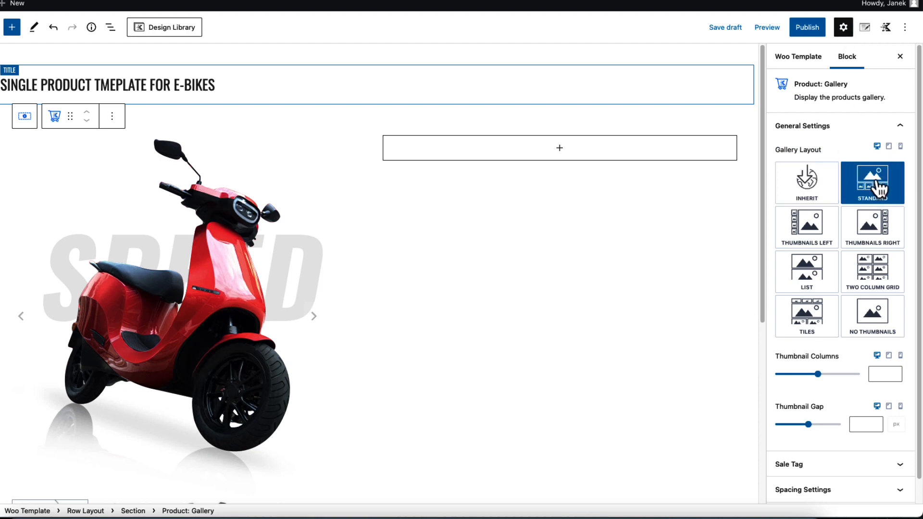
click(882, 238)
click(804, 227)
click(810, 278)
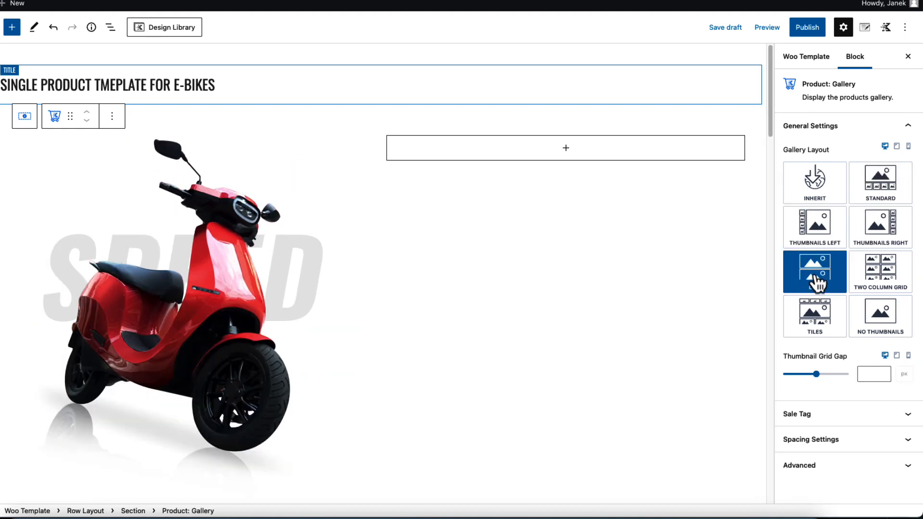
click(878, 274)
click(824, 319)
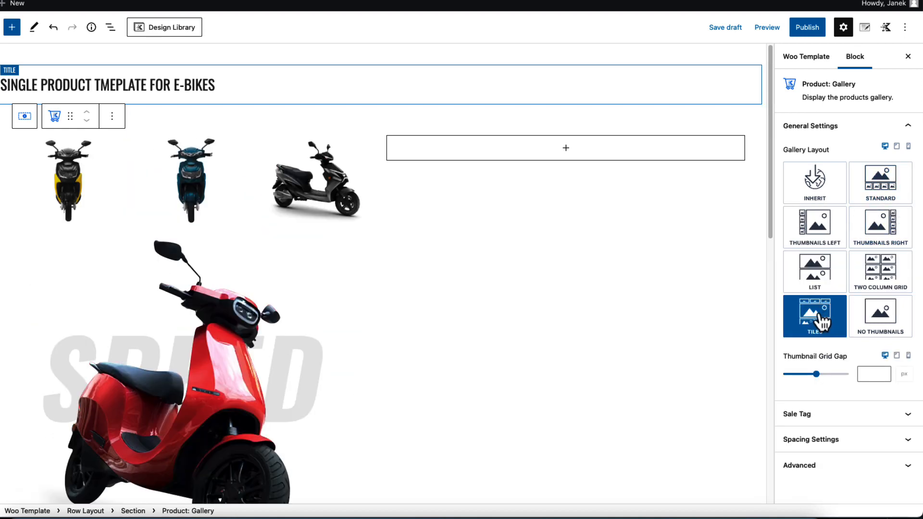
- Set the product gallery layout to Thumbnails Right for tablet and Thumbnails Left for mobile
click(896, 146)
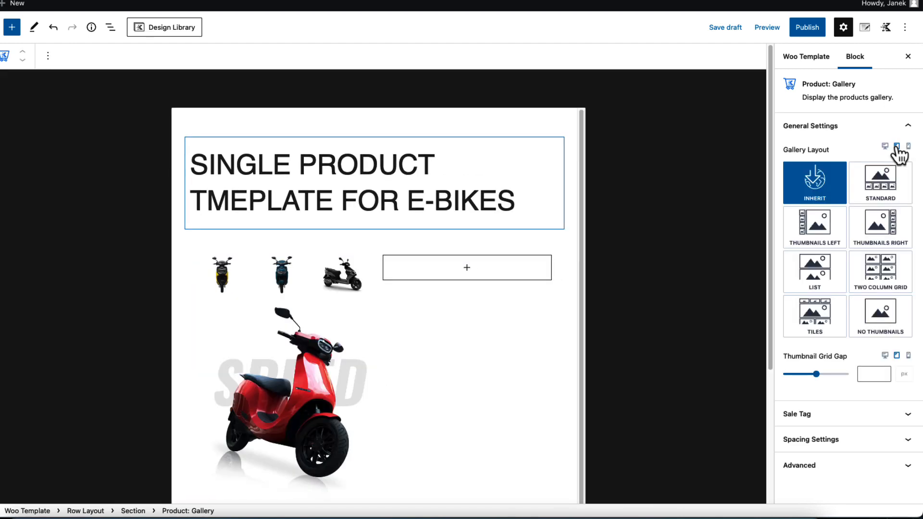
click(882, 222)
click(900, 147)
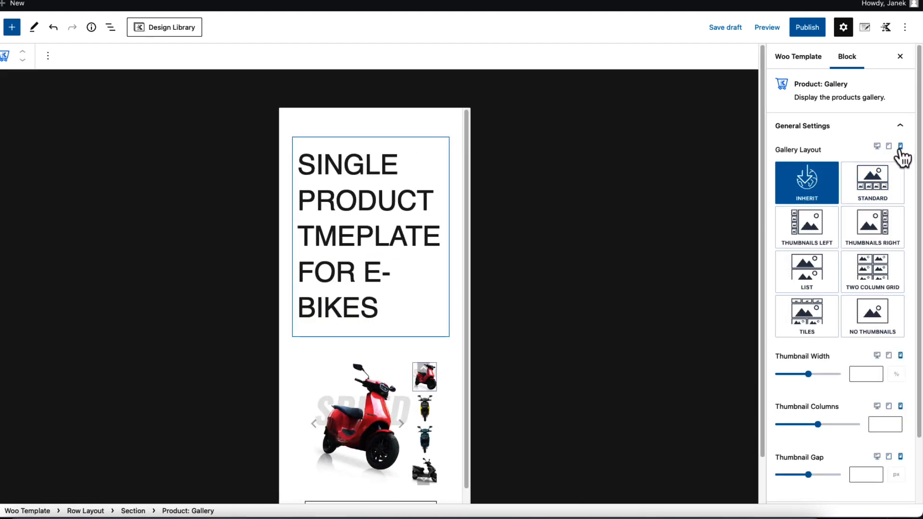
click(822, 230)
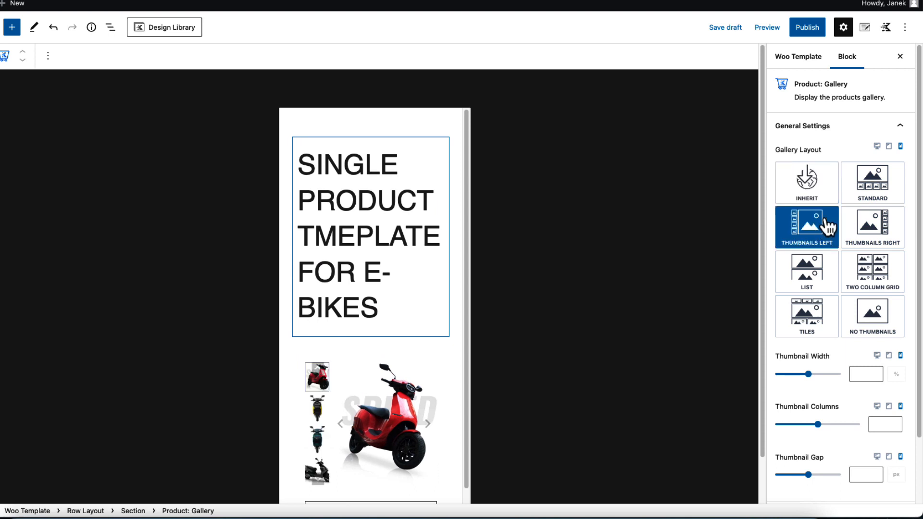
- Reset the product gallery layout to Inherit for both tablet and desktop
click(889, 146)
click(824, 178)
click(884, 147)
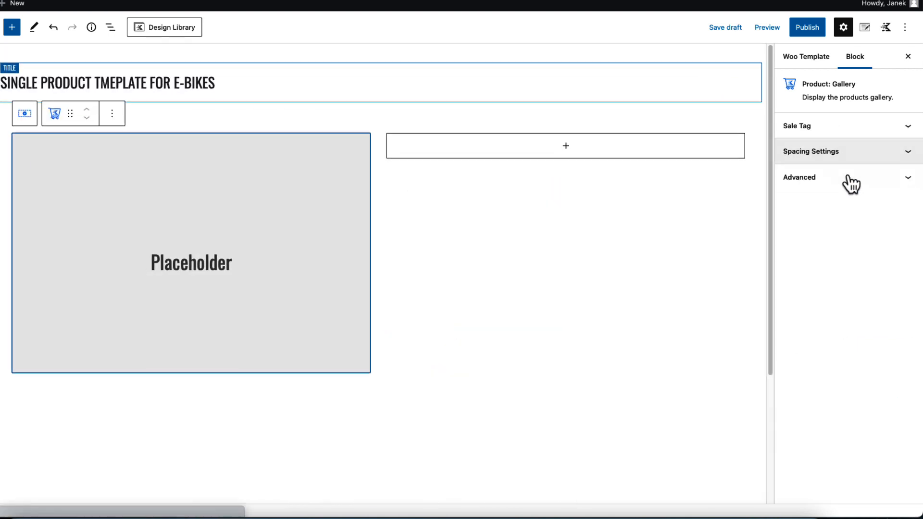
click(814, 181)
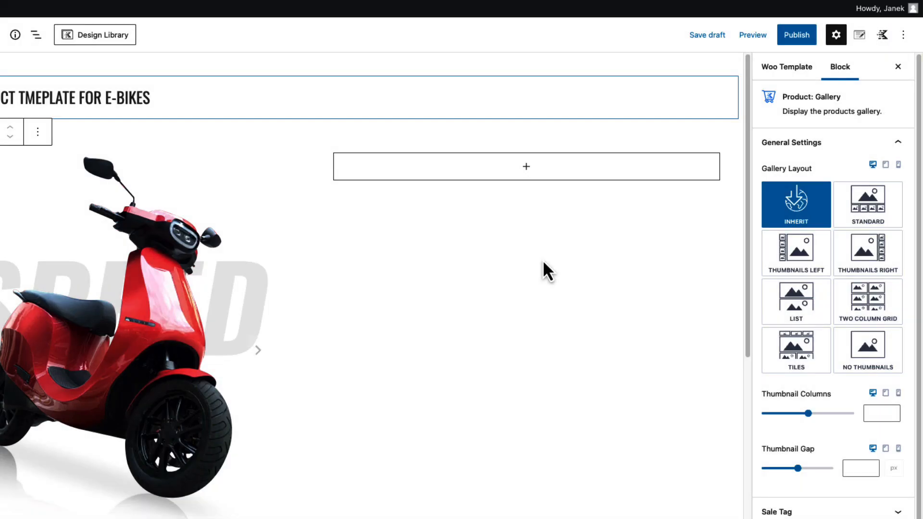
- Review the gallery block's thumbnail, sale tag and spacing options
scroll(813, 325, down, 1)
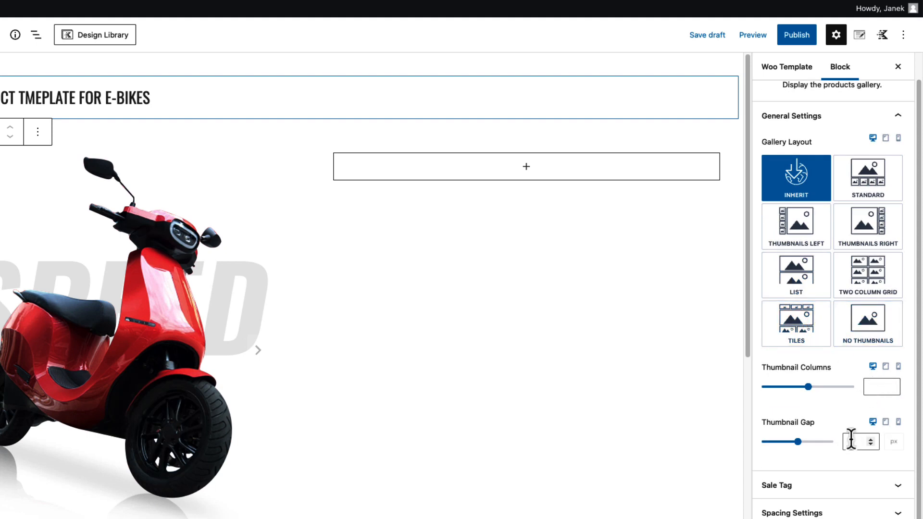
click(844, 487)
scroll(813, 162, down, 2)
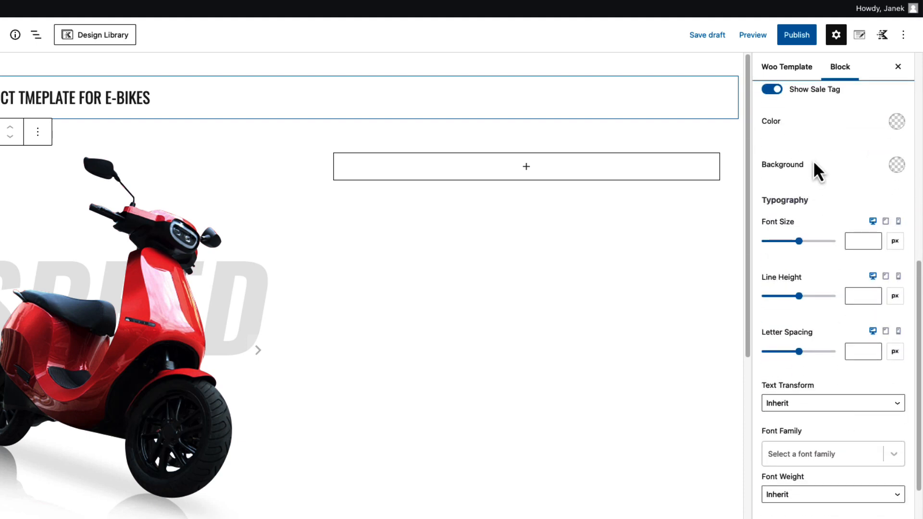
scroll(855, 360, down, 5)
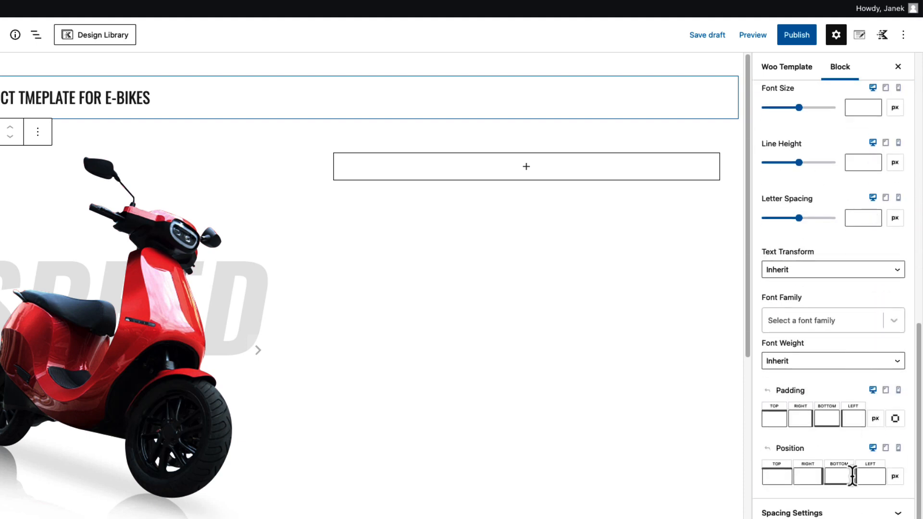
click(850, 513)
scroll(840, 438, up, 10)
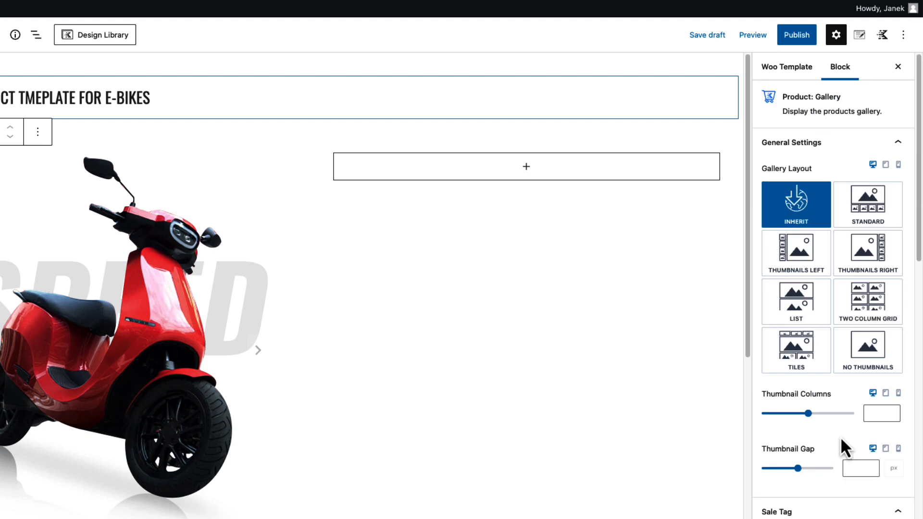
scroll(846, 409, down, 10)
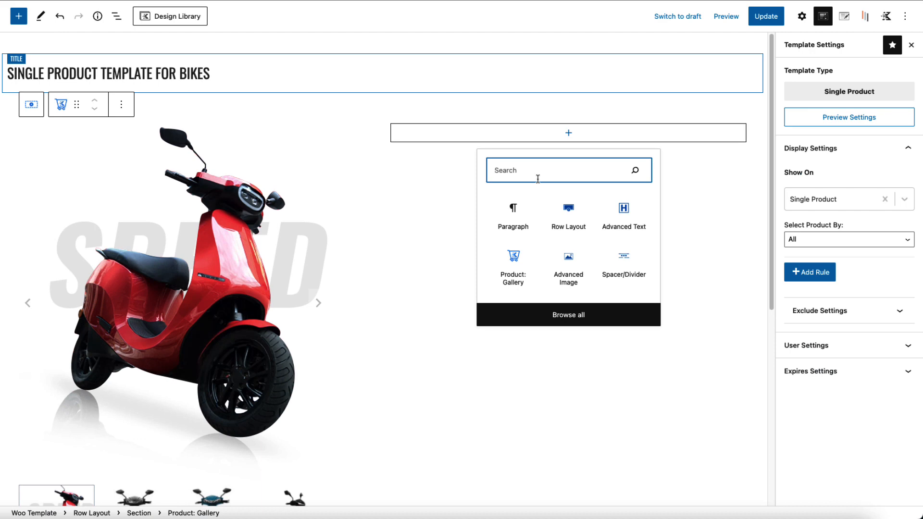
- Add a Product: Title block to the row's second column and set its font size to 80 px
text(product)
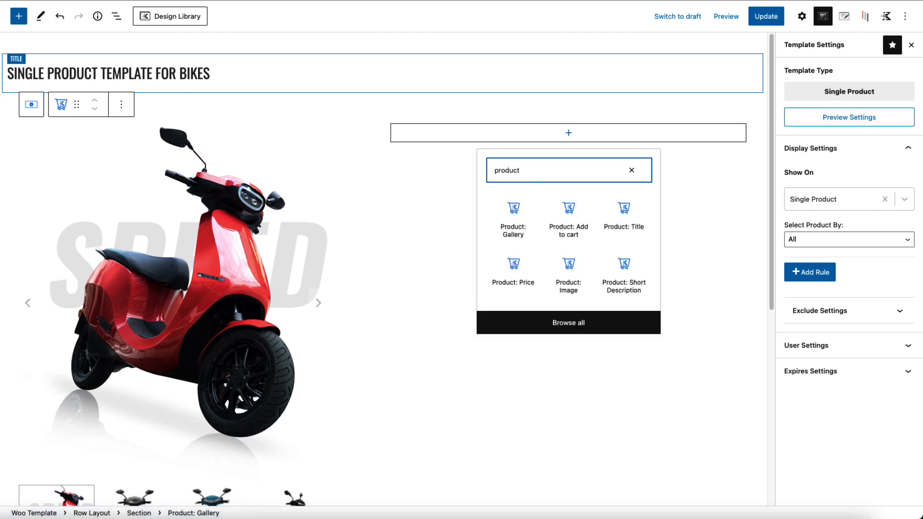
click(624, 211)
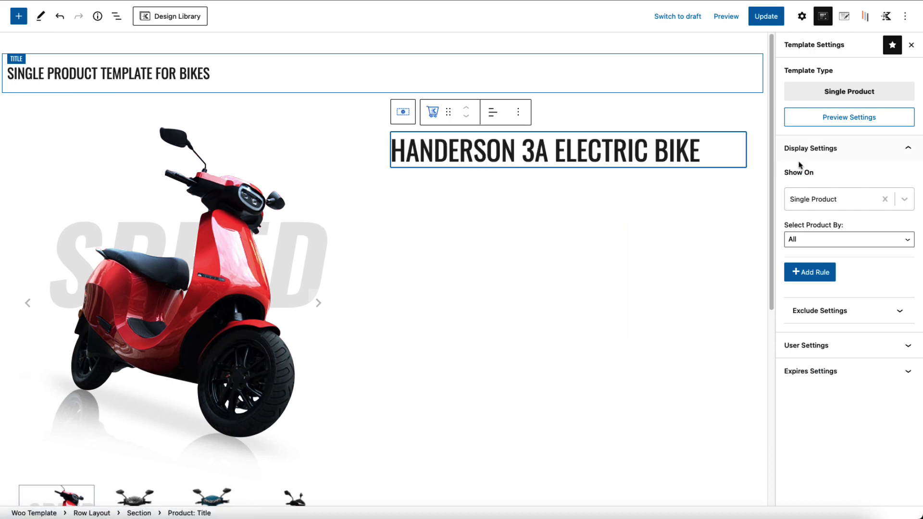
click(802, 17)
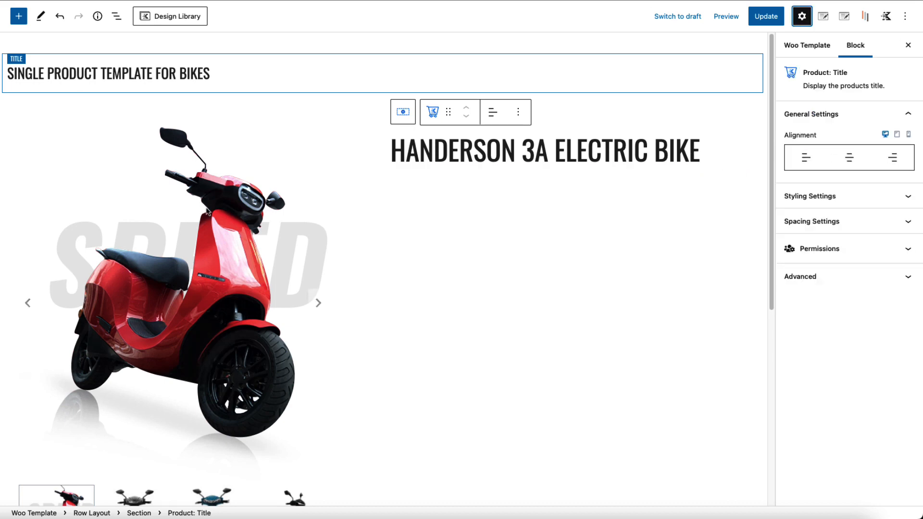
click(874, 199)
scroll(871, 212, down, 2)
click(864, 227)
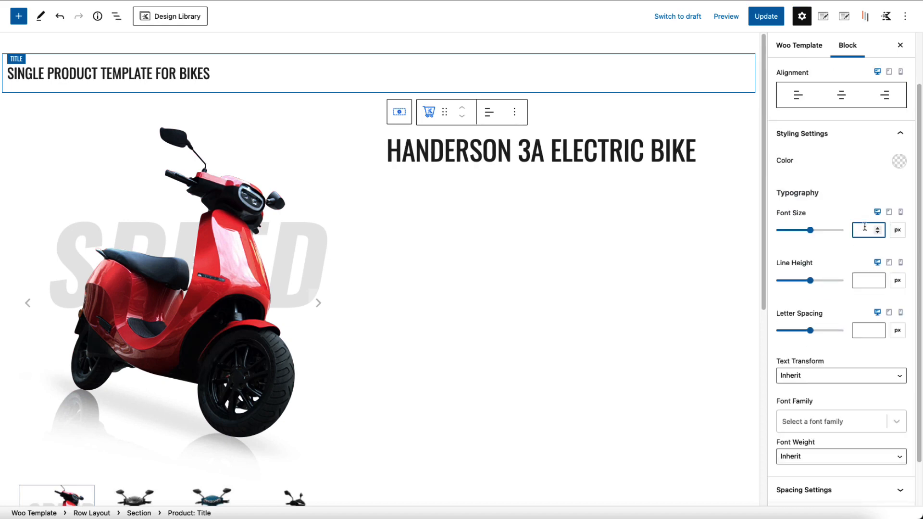
text(80)
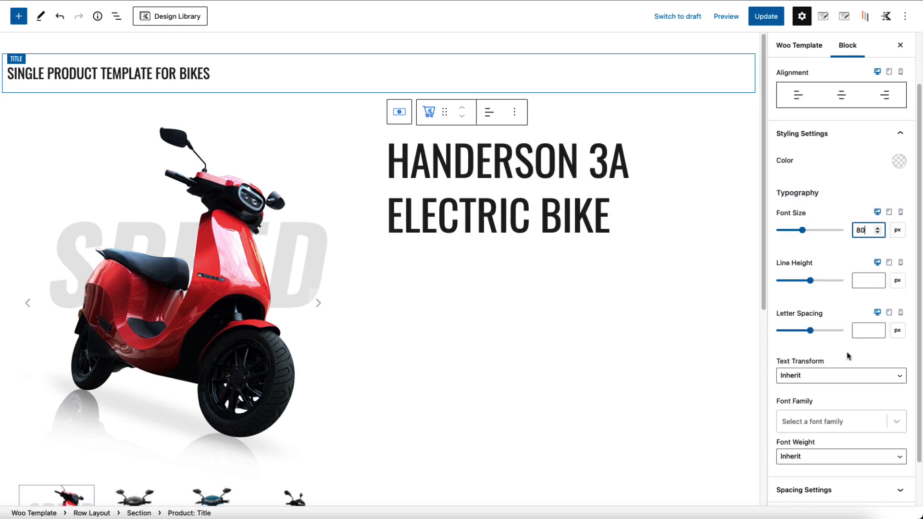
- Set the product title's font family to Oswald with a font weight of 600
click(811, 429)
text(oswald)
click(811, 414)
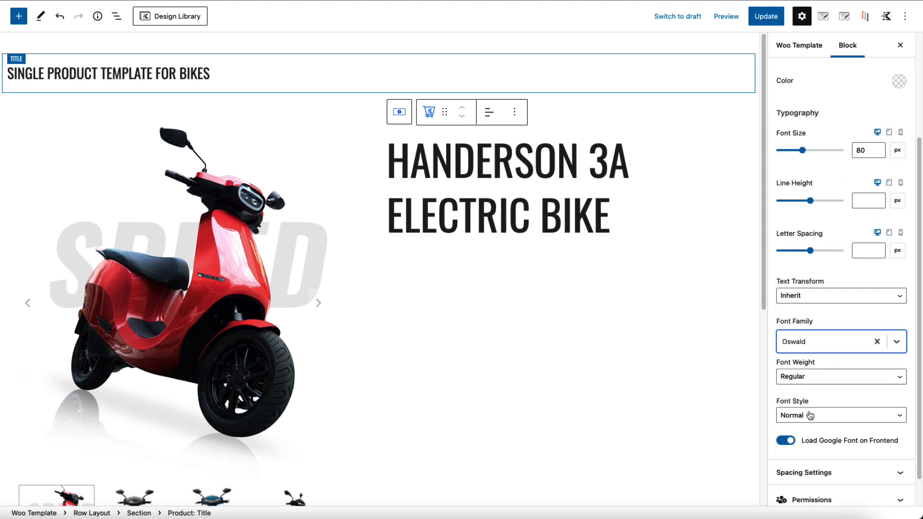
click(811, 373)
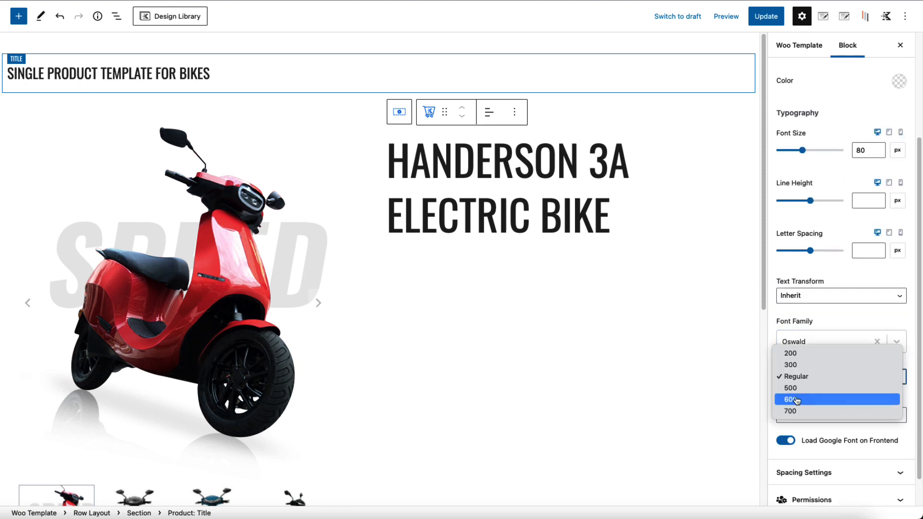
click(812, 397)
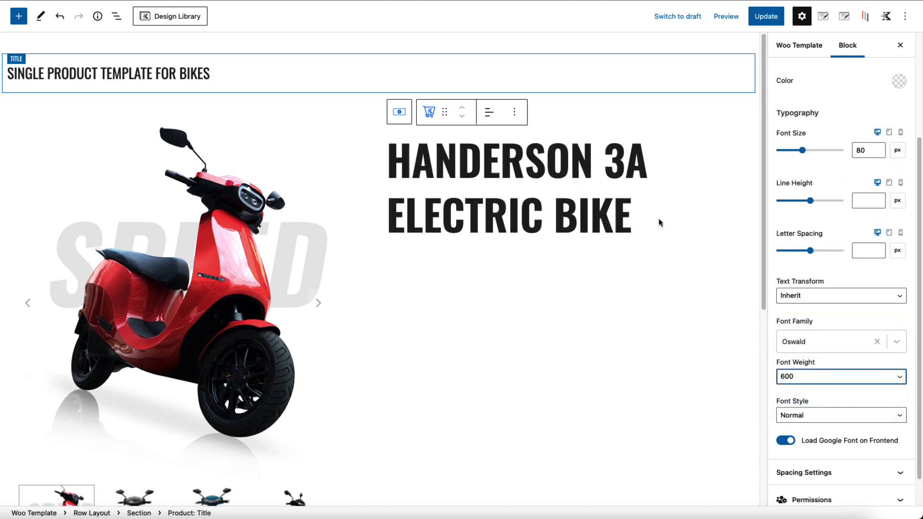
- Insert a Product: Price block before the product title and move it below the title
click(515, 112)
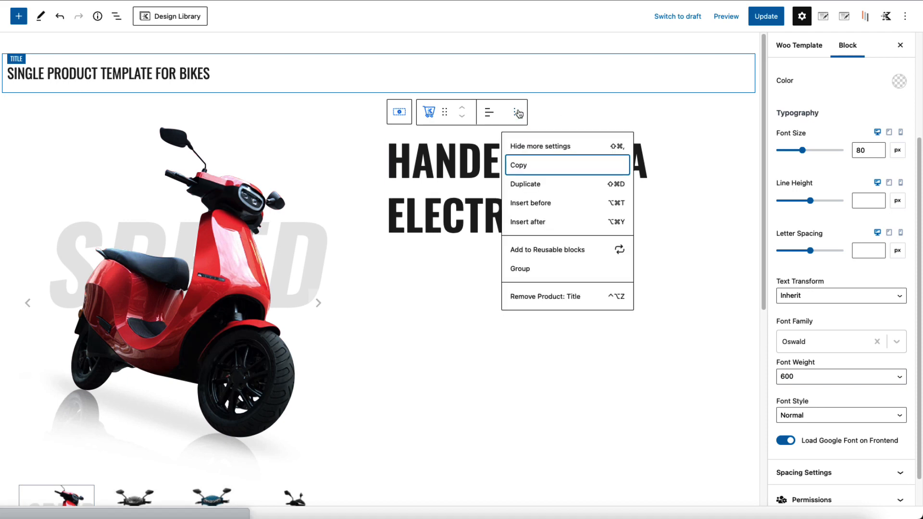
click(534, 202)
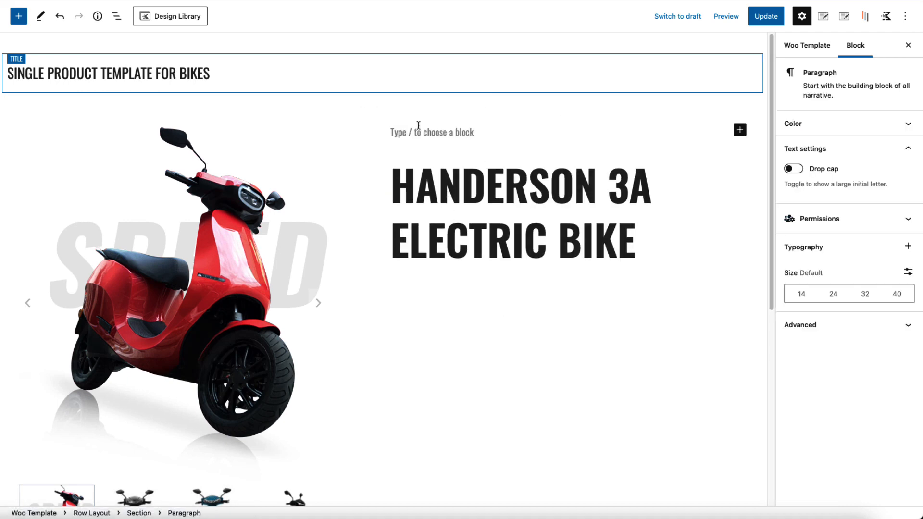
text(/pr)
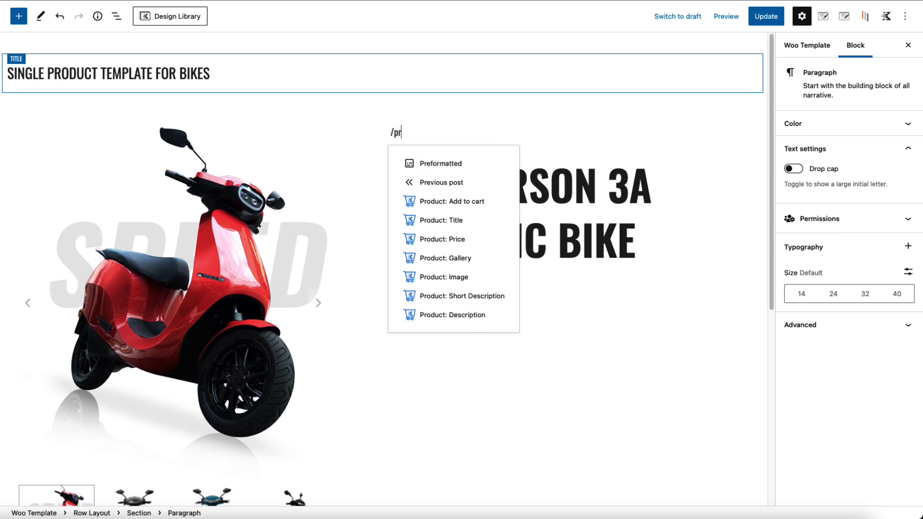
text(oduct)
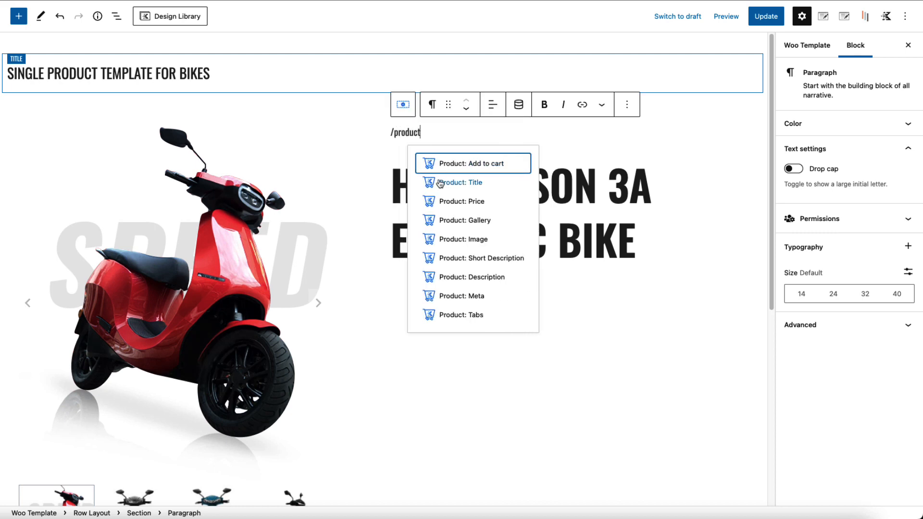
click(454, 202)
click(466, 121)
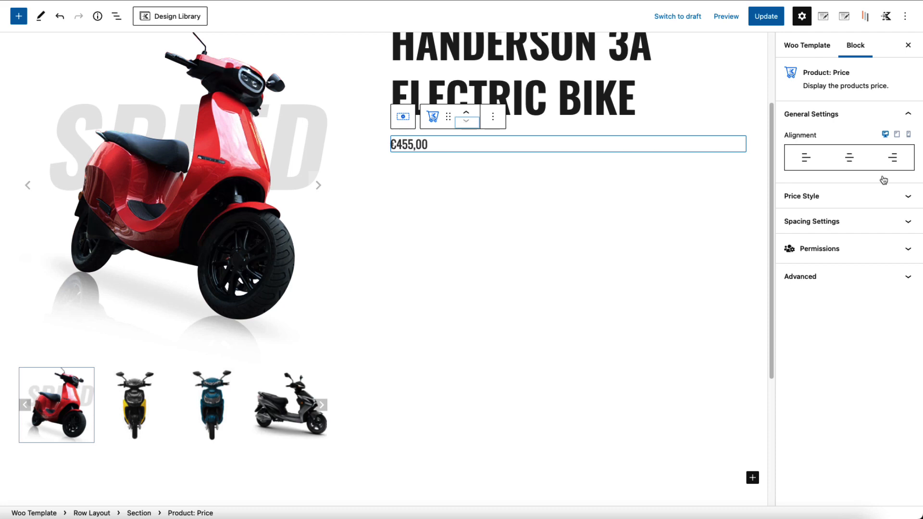
- Style the product price with the Accent color and a font size of 38 px
click(883, 196)
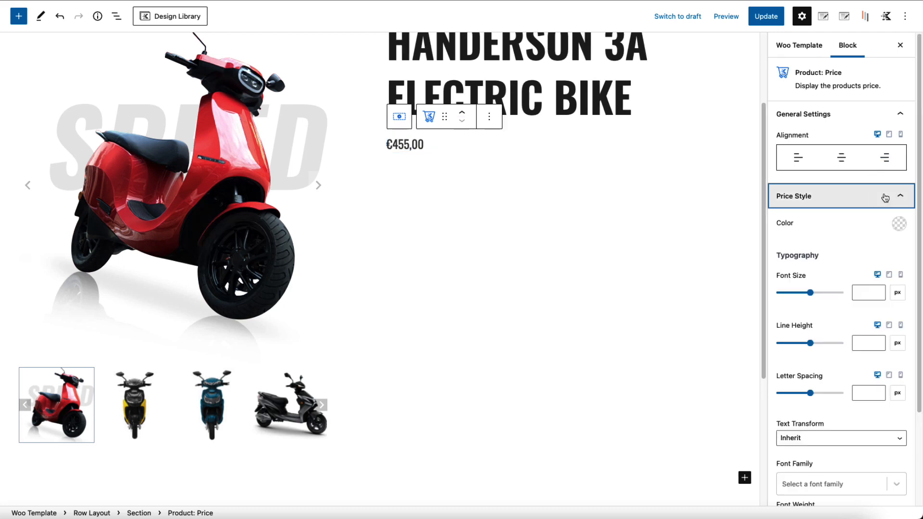
click(898, 223)
click(757, 194)
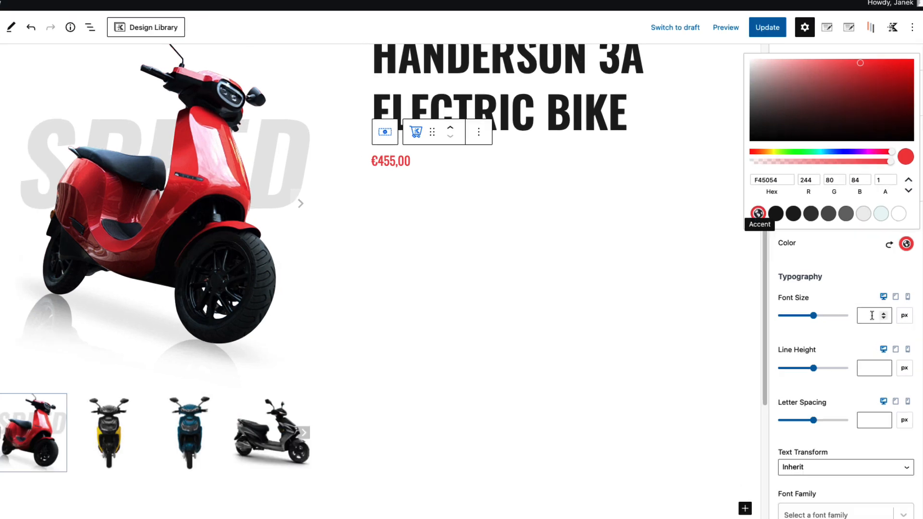
click(865, 292)
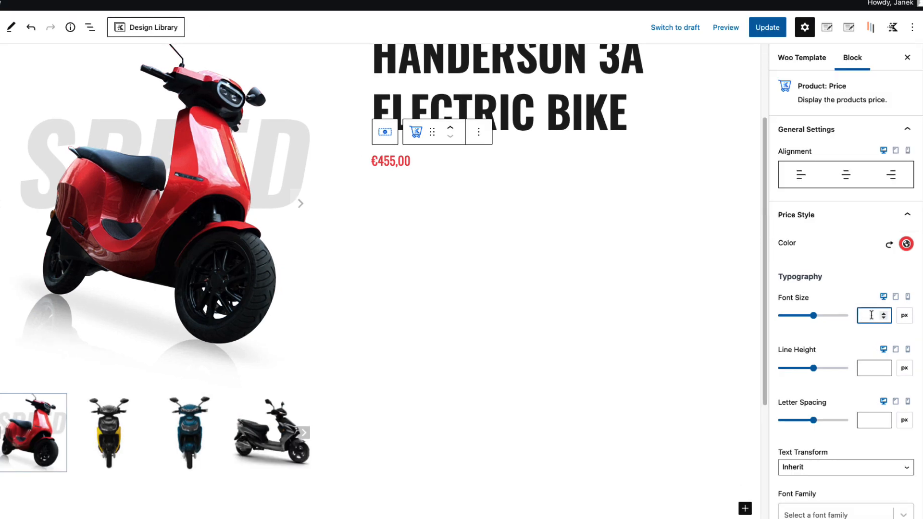
text(38)
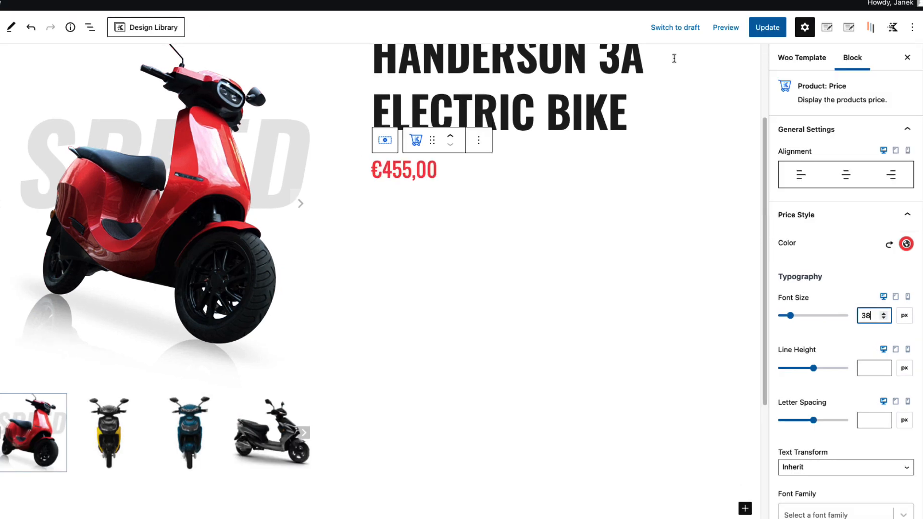
- Insert a Product: Add to cart block after the product price
click(478, 143)
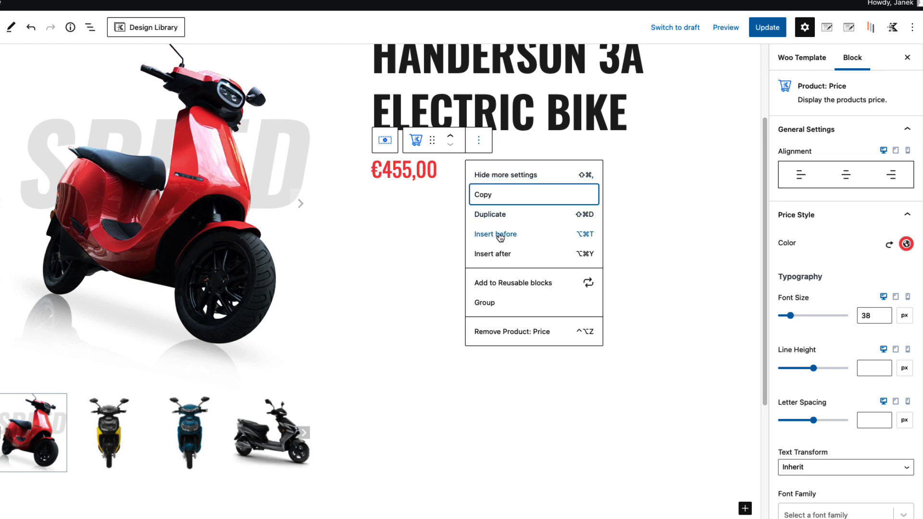
click(500, 254)
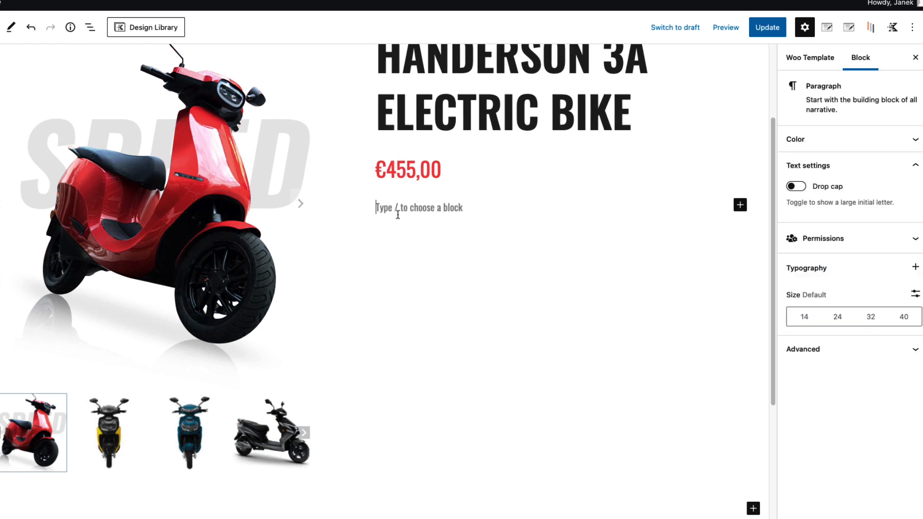
text(/product)
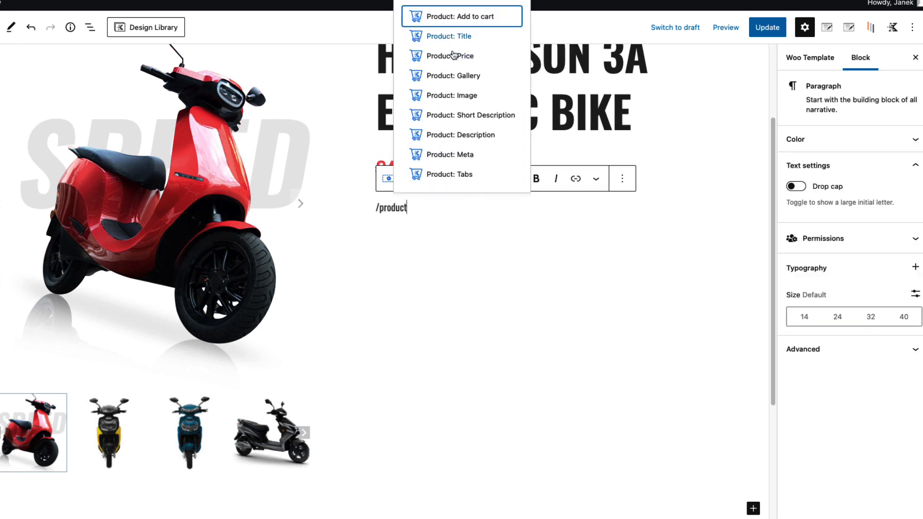
click(469, 18)
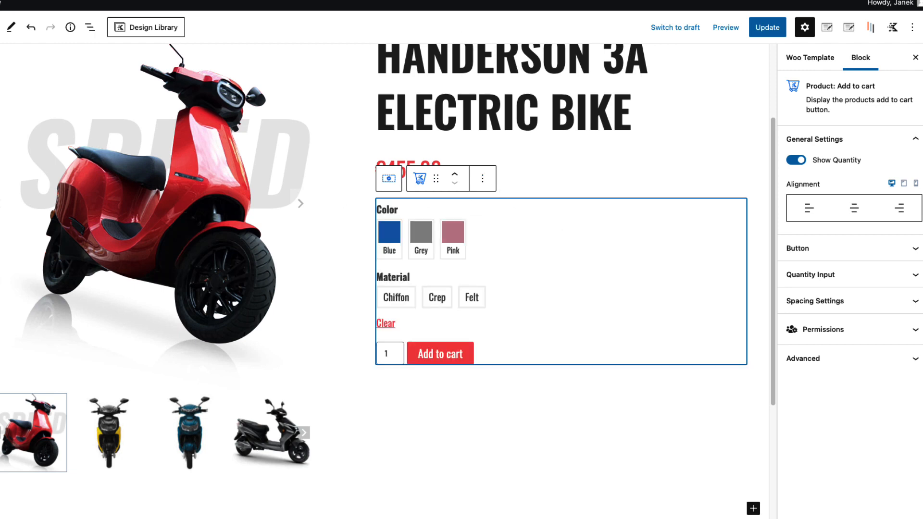
- Vertically align the two-column product row's content to the middle and update the template
click(767, 27)
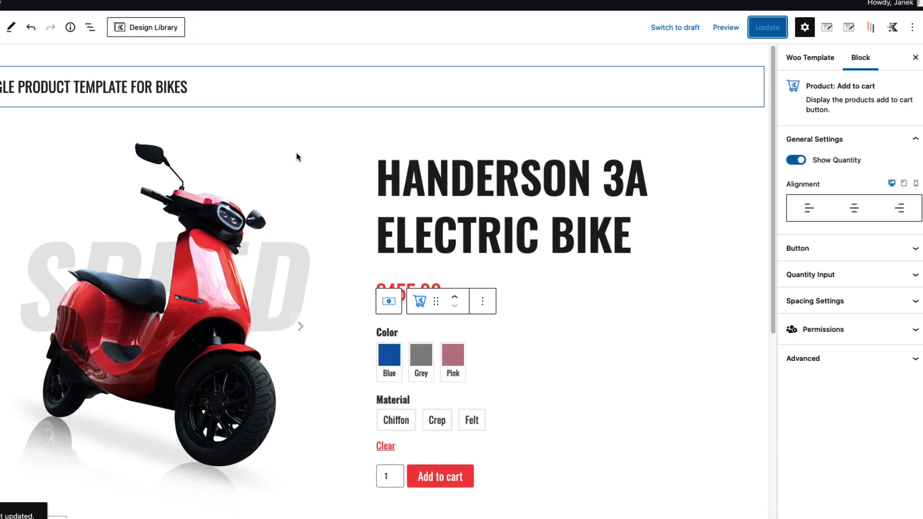
click(290, 135)
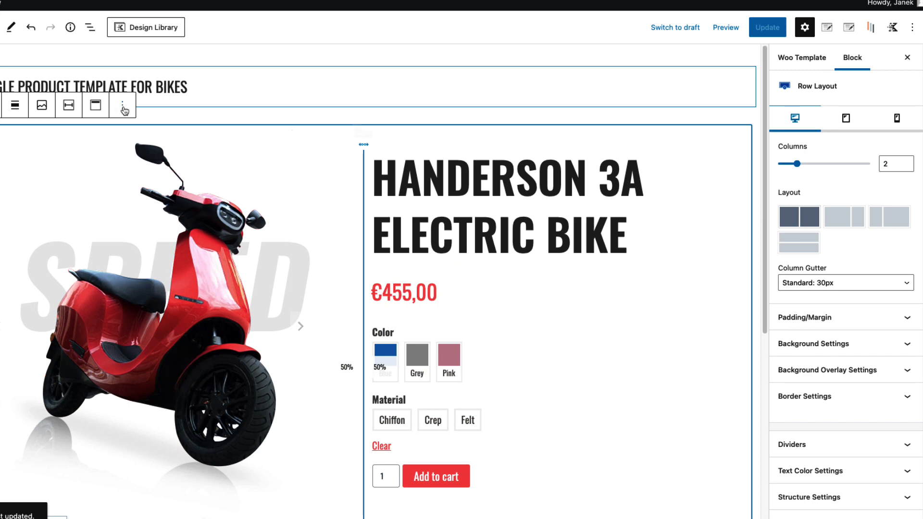
click(95, 105)
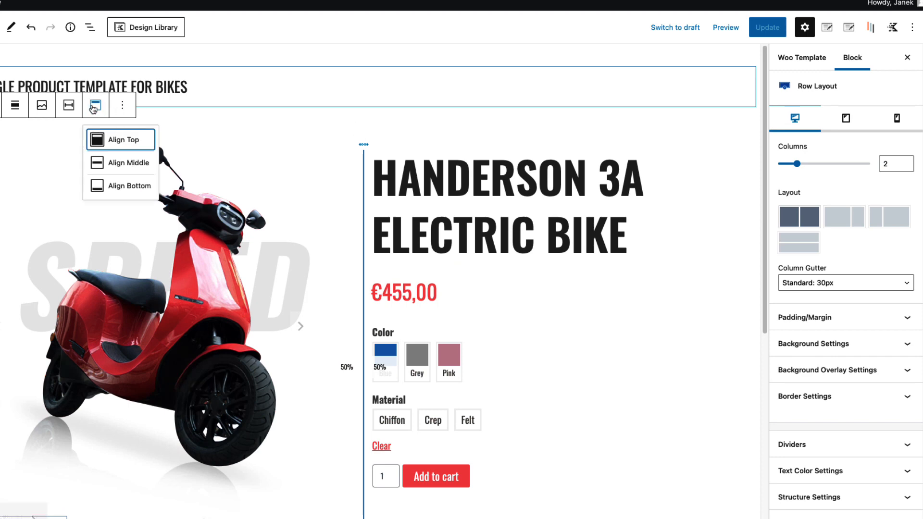
click(133, 166)
click(767, 27)
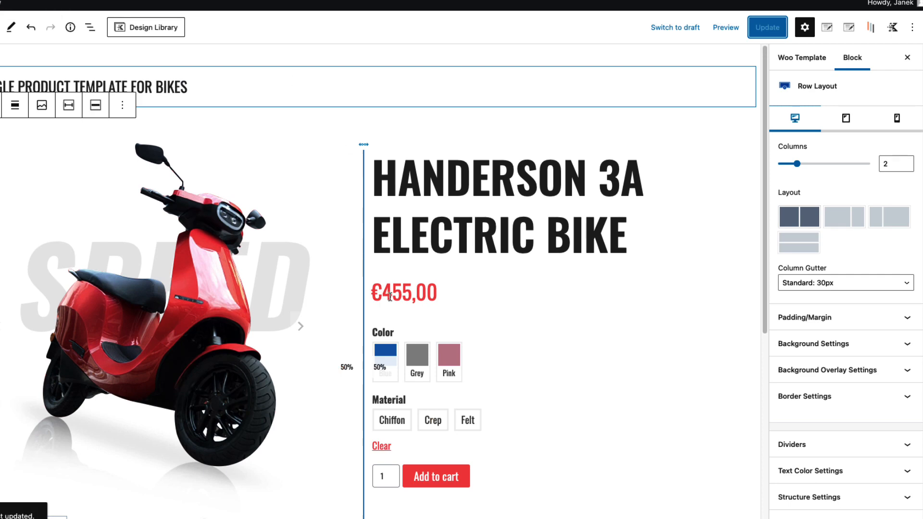
- Set the product row's column gutter to Widest: 80px, update the template and check the product page
click(848, 287)
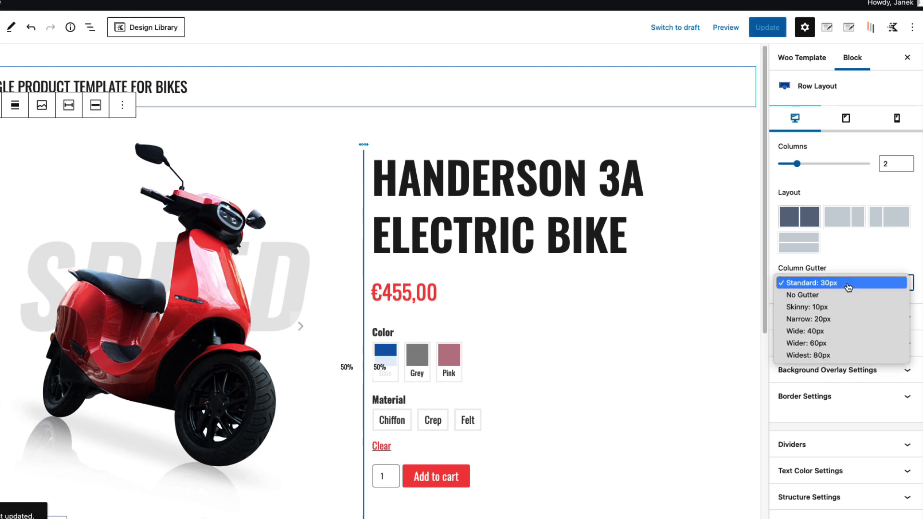
click(821, 355)
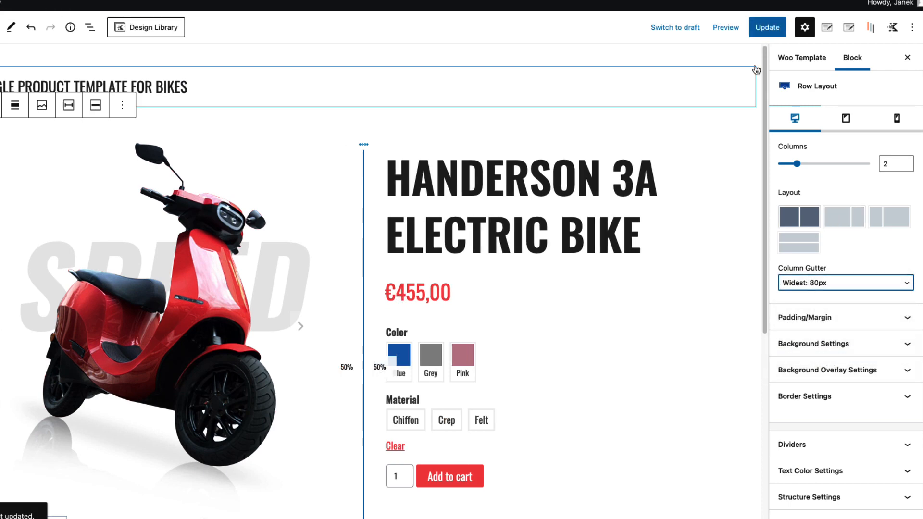
click(763, 29)
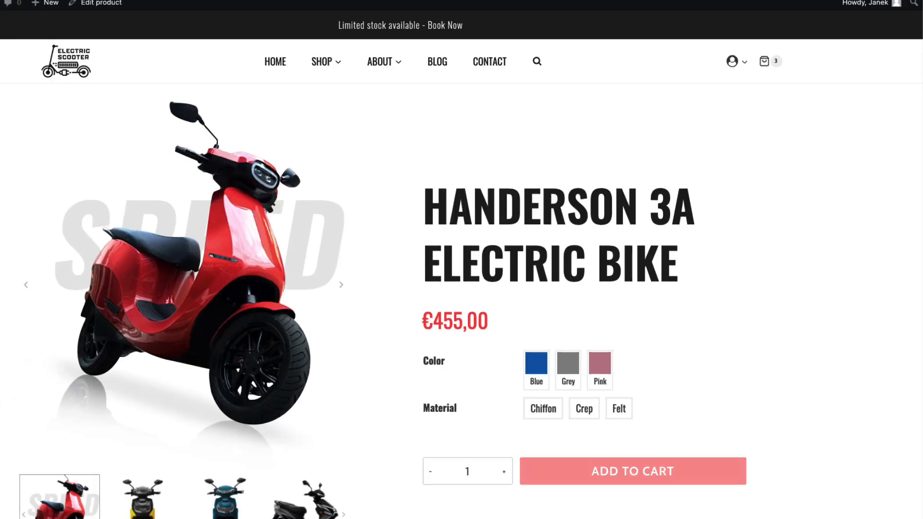
scroll(668, 283, down, 4)
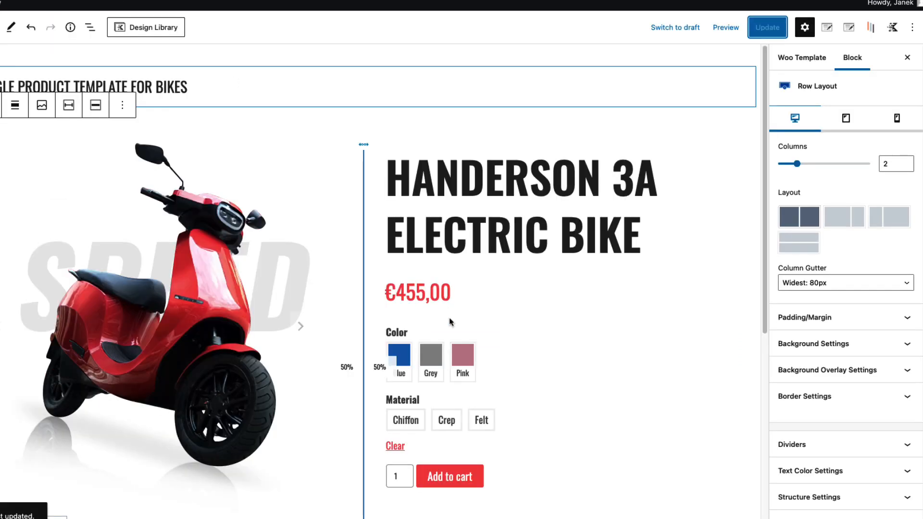
- Add a single-column Row Layout below the product row with a custom content max width of 1200 px
scroll(450, 321, down, 7)
click(744, 286)
click(667, 383)
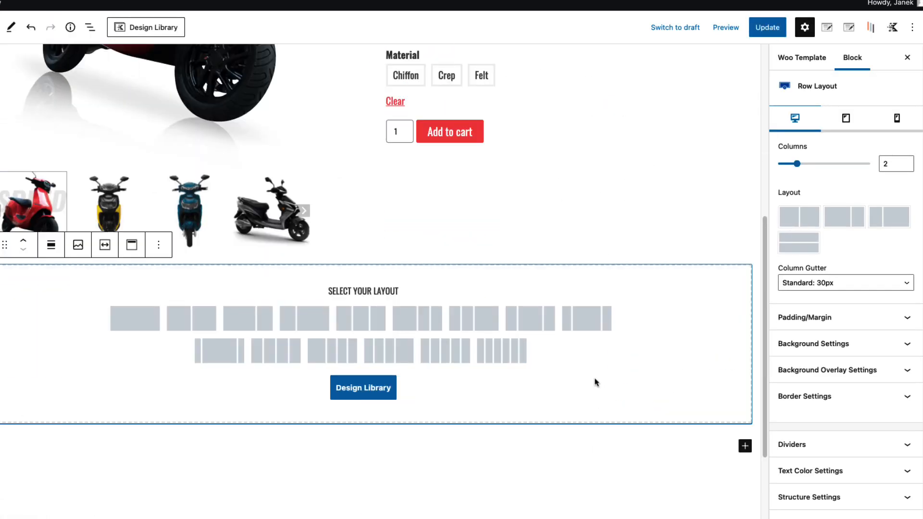
click(124, 319)
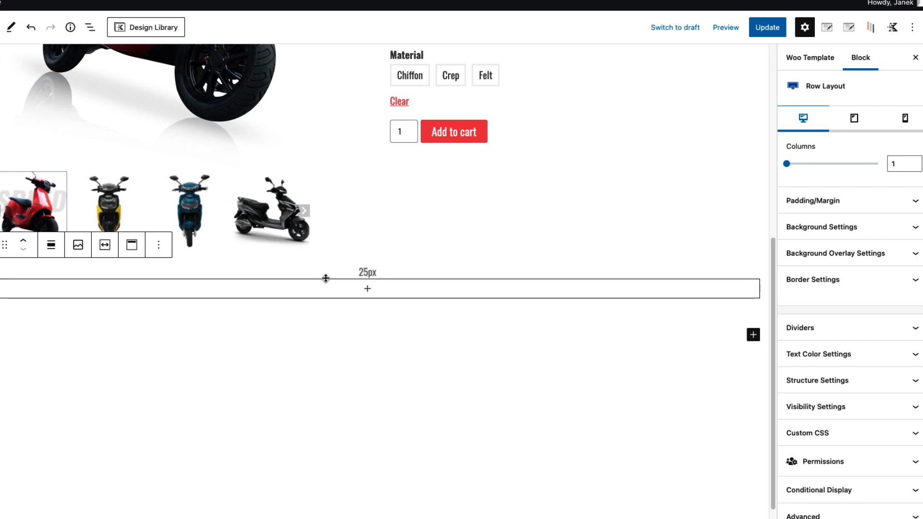
click(105, 244)
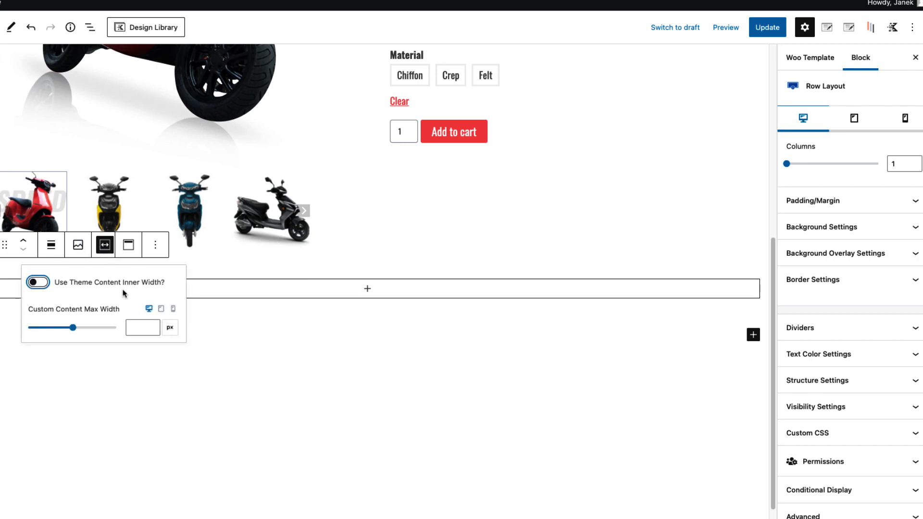
click(134, 326)
text(1200)
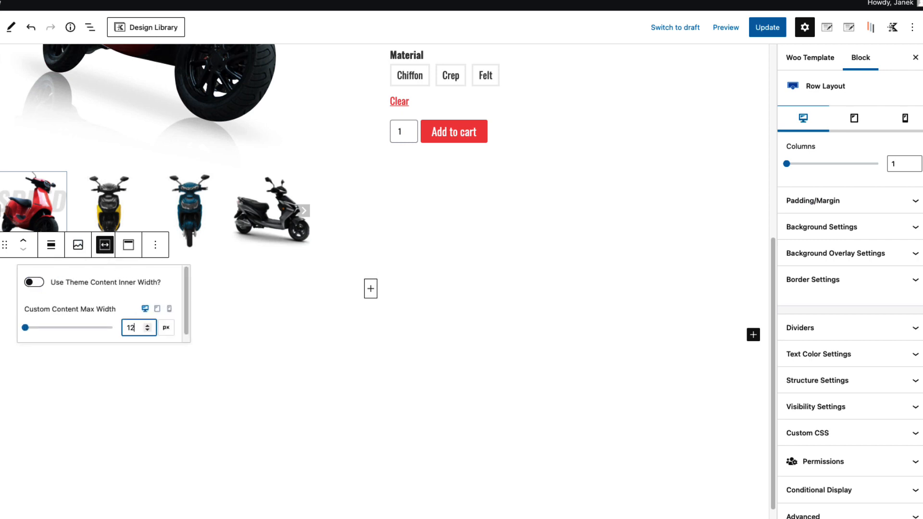
- Insert an Advanced Text heading in the new row reading "Why choose Handerson e-bike?" with a font size of 36 px
click(362, 294)
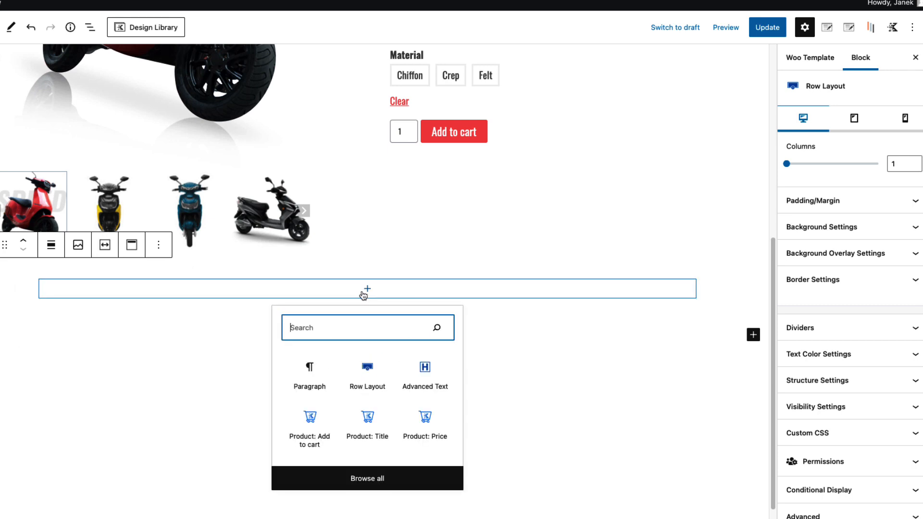
click(420, 371)
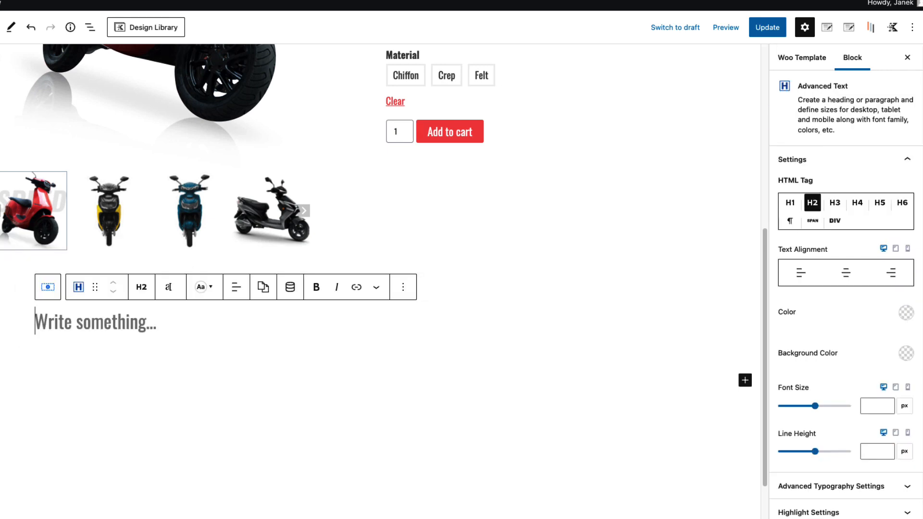
click(867, 407)
text(36)
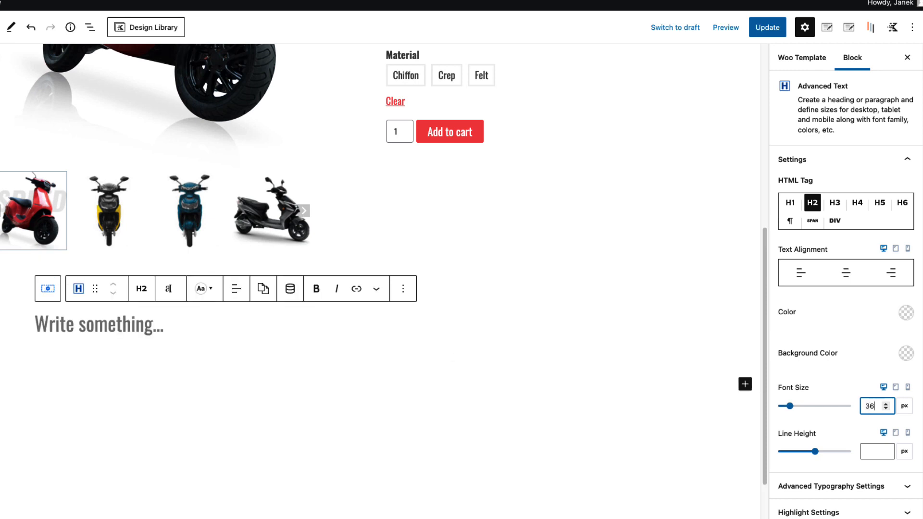
click(130, 323)
text(Why choose Handerson e-bike?)
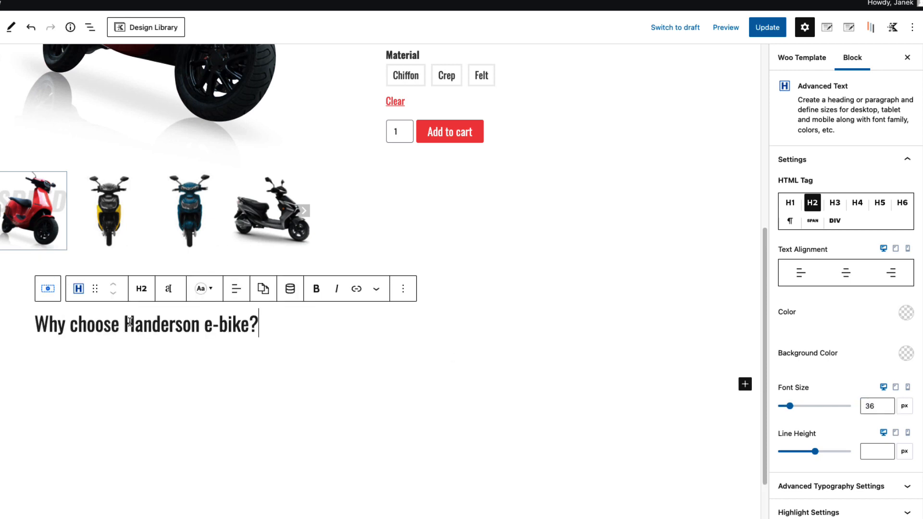
- Center the "Why choose" heading and set its text transform to Uppercase
click(236, 289)
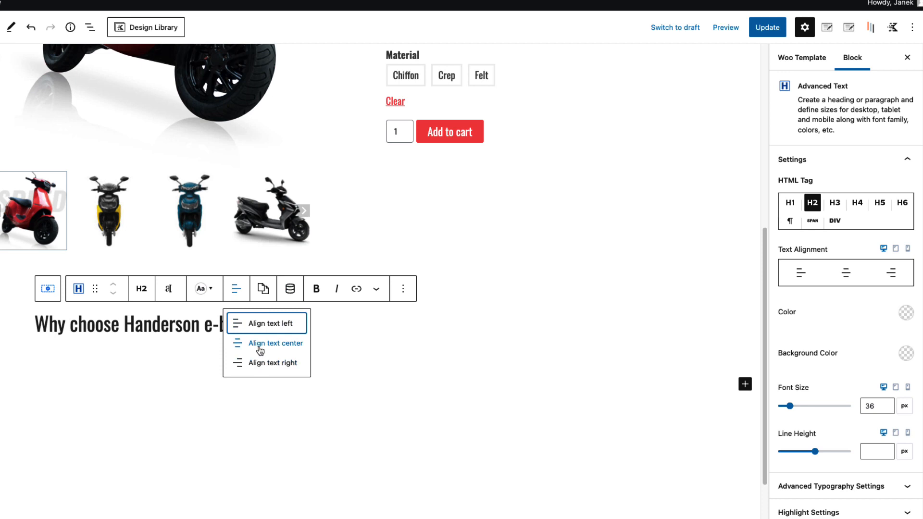
click(260, 343)
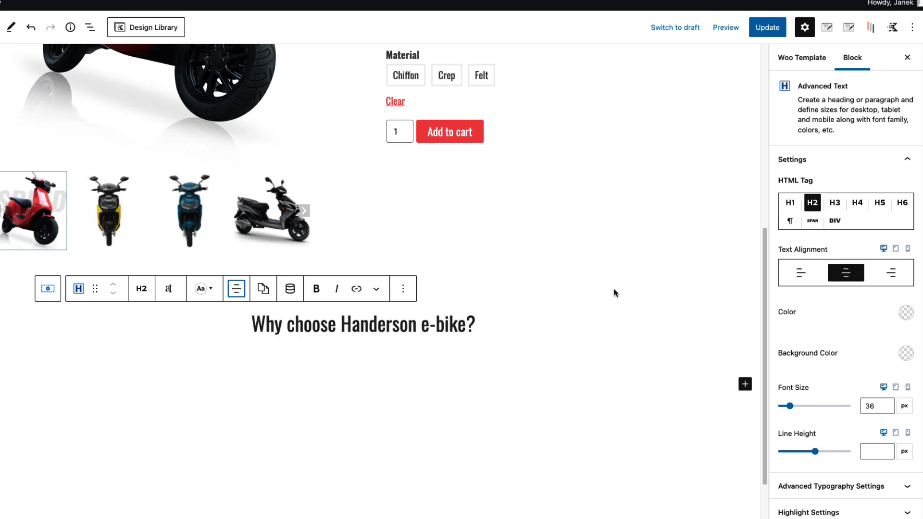
scroll(862, 385, down, 3)
click(859, 334)
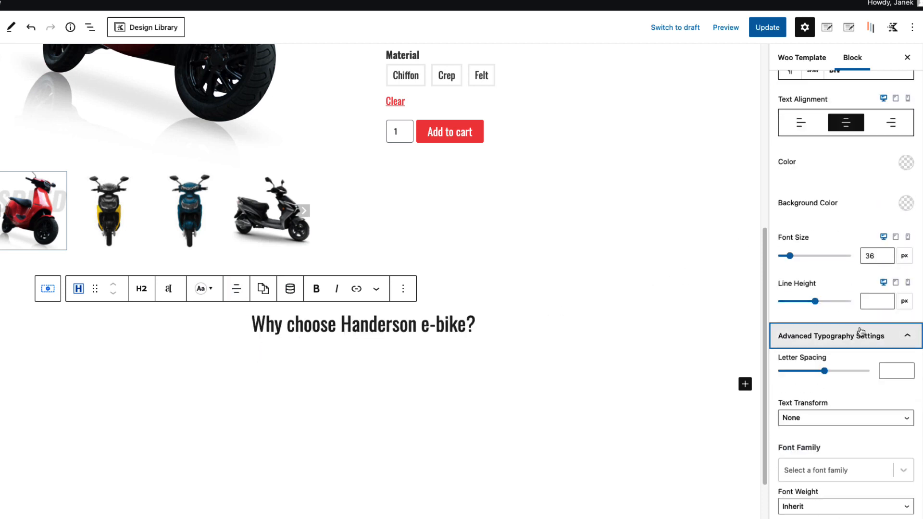
scroll(852, 345, down, 4)
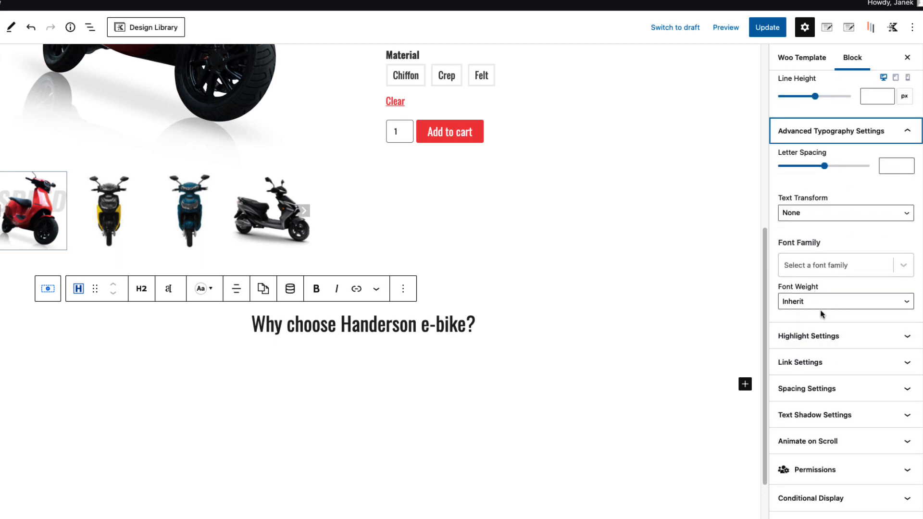
click(824, 212)
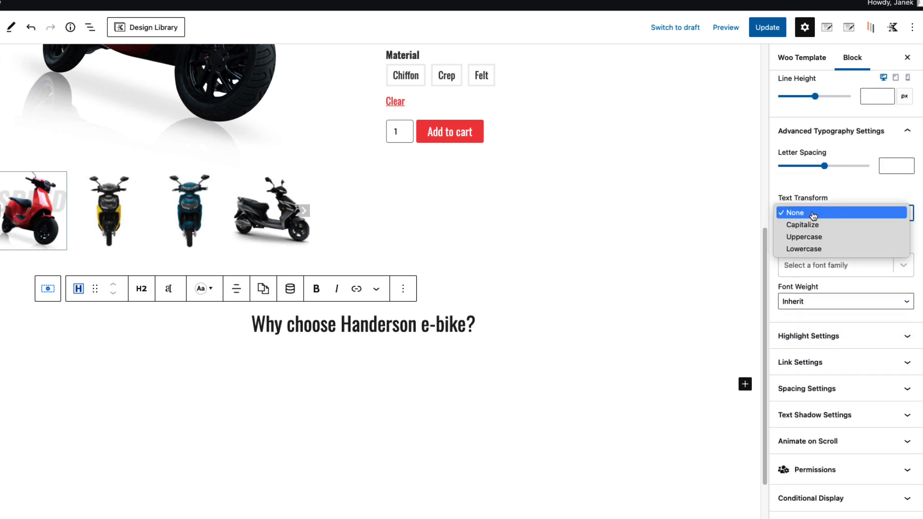
click(807, 238)
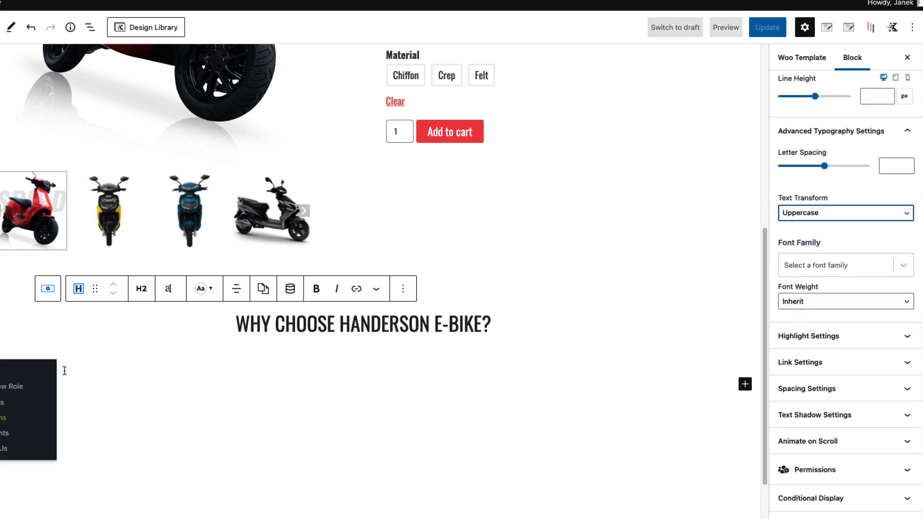
- Insert a Product: Short Description block below the heading and center its text
click(534, 316)
key(Return)
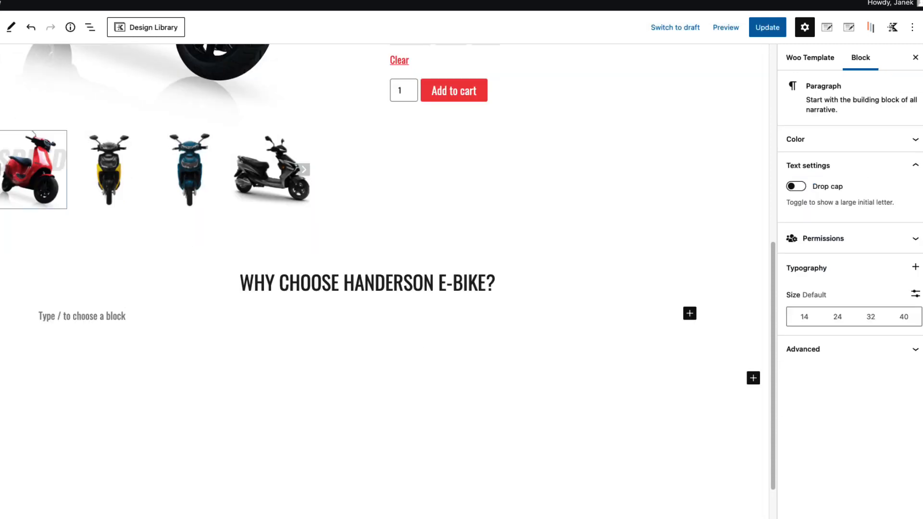
text(/)
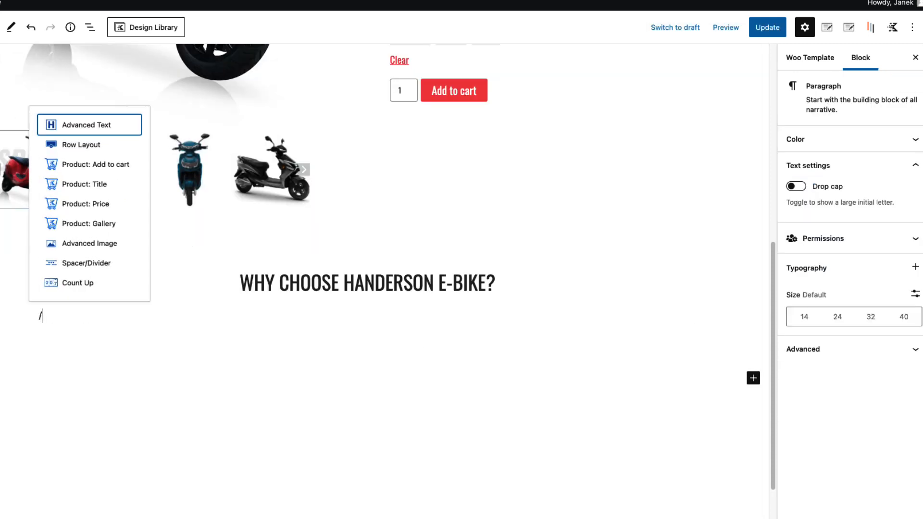
text(prod)
click(100, 226)
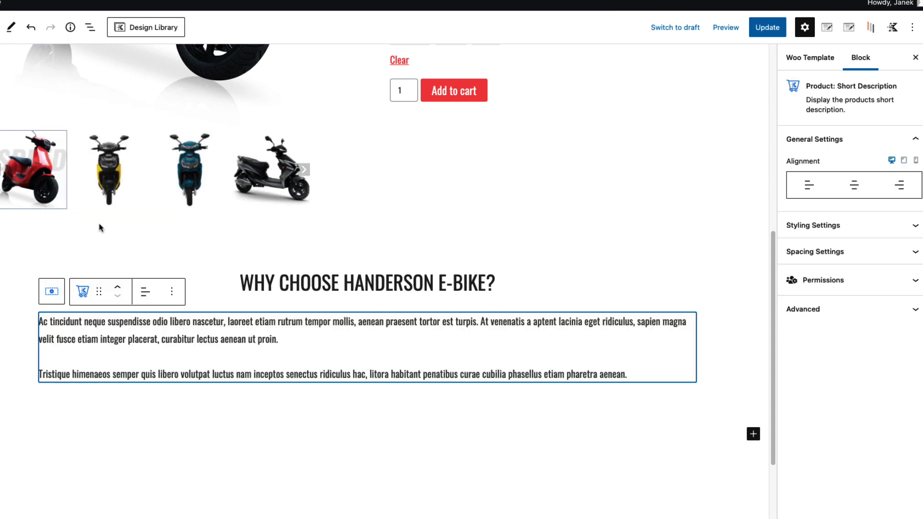
click(145, 291)
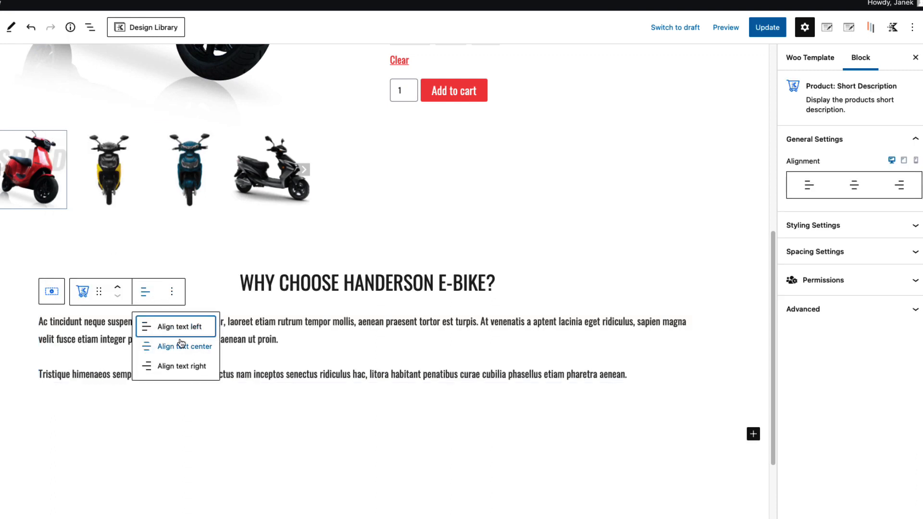
click(181, 342)
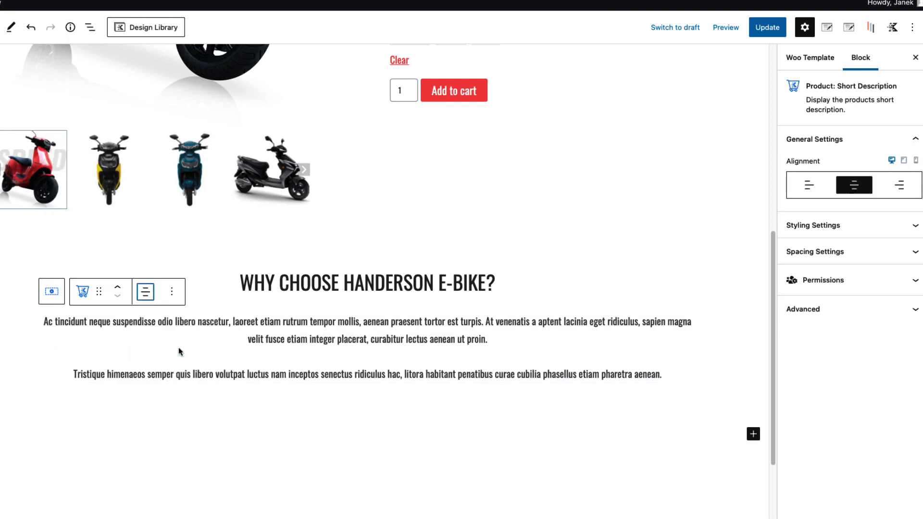
- Set the short description's font family to Oswald with a font weight of 300
click(878, 230)
scroll(868, 252, down, 3)
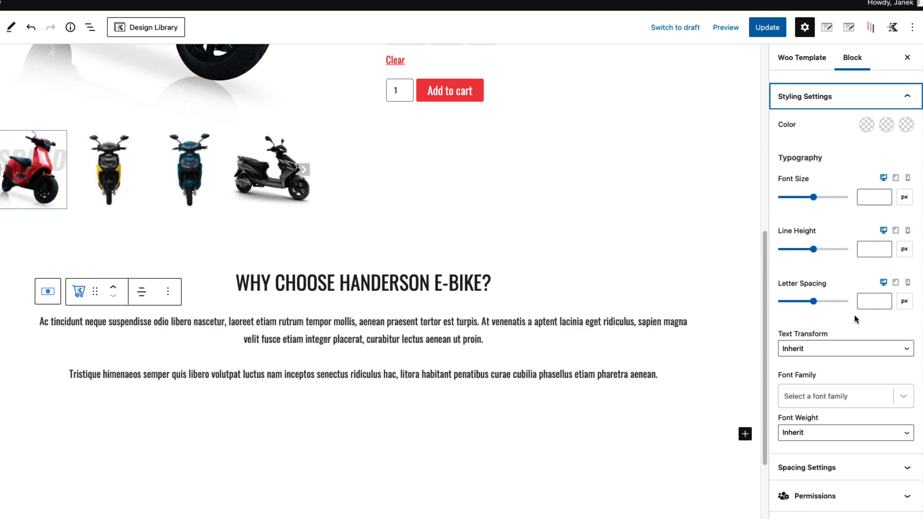
click(809, 398)
text(osw)
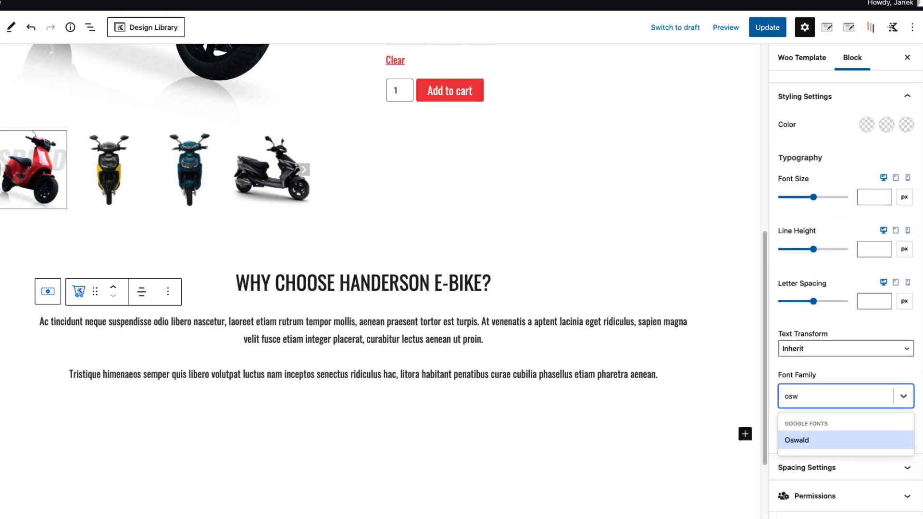
click(809, 441)
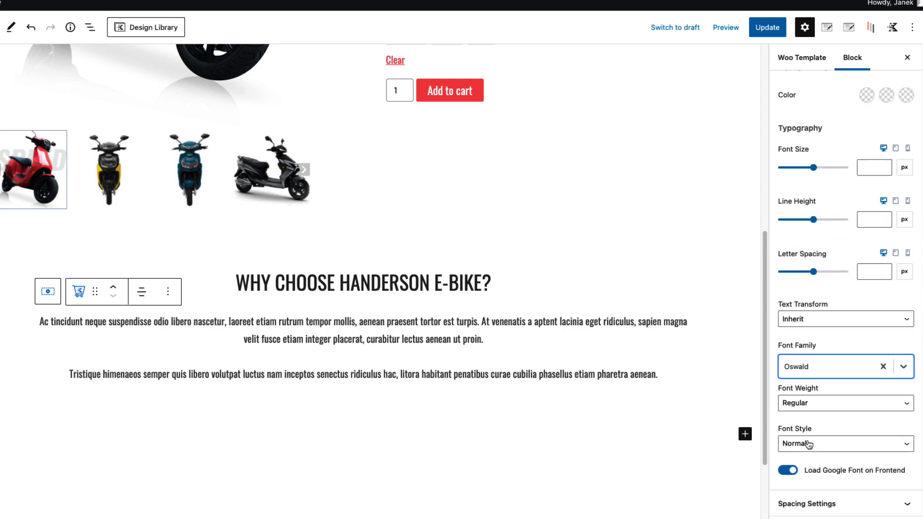
click(810, 407)
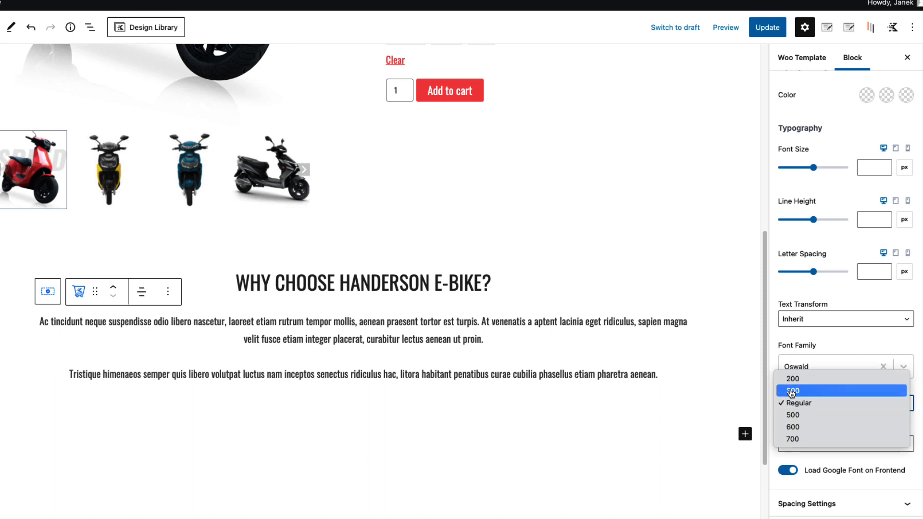
click(791, 391)
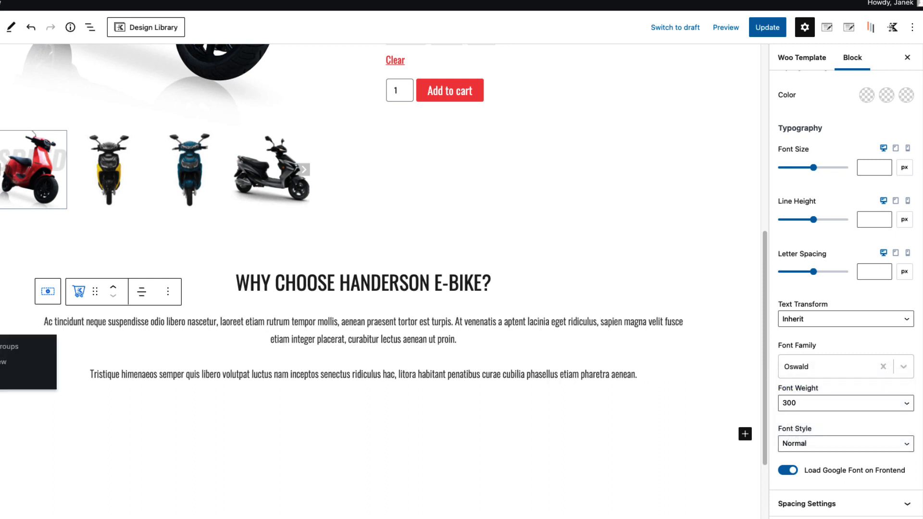
- Set the short description's font size to 19 px and update the template
click(870, 168)
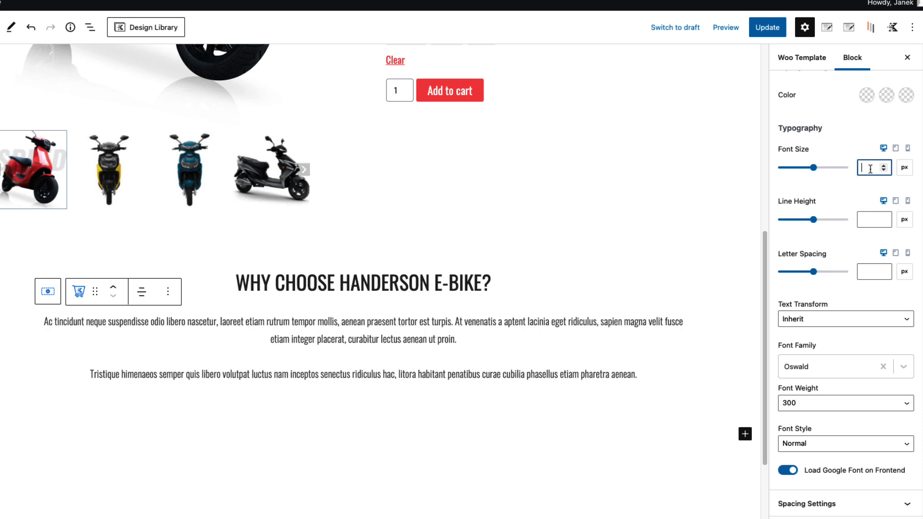
text(19)
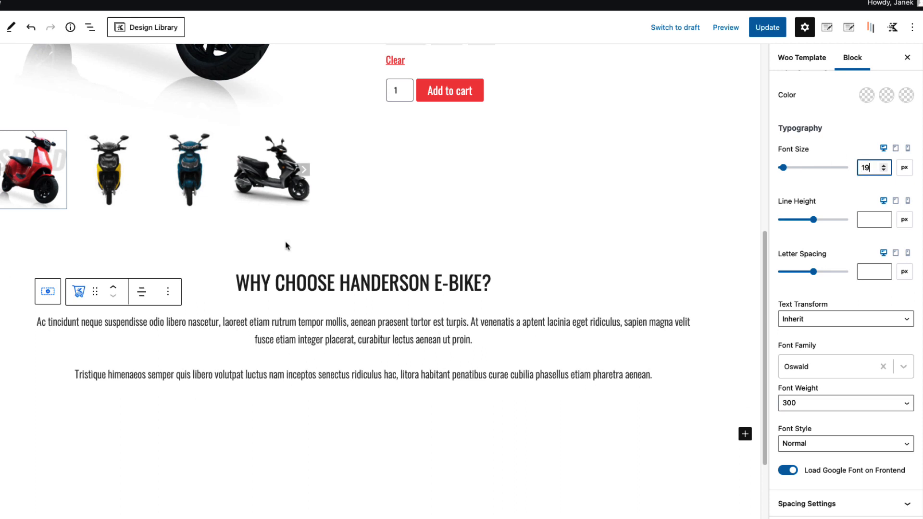
click(767, 27)
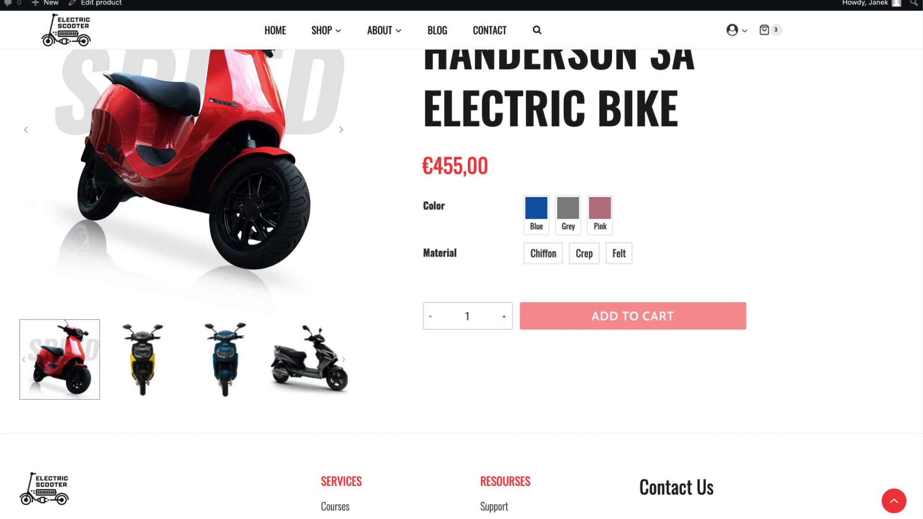
- Paste the copied four-column statistics row with the 100K+, 25K+, 250+ and 45K+ figures below the short description
scroll(163, 183, down, 5)
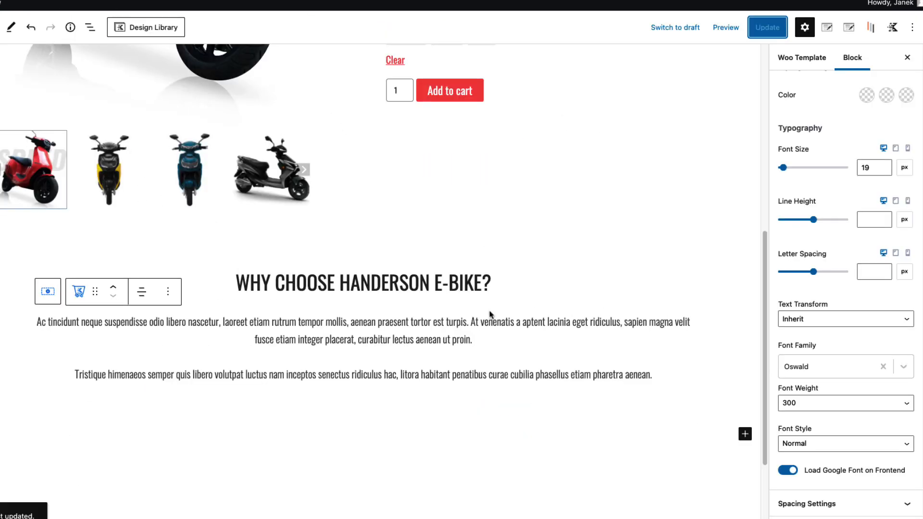
scroll(483, 317, down, 3)
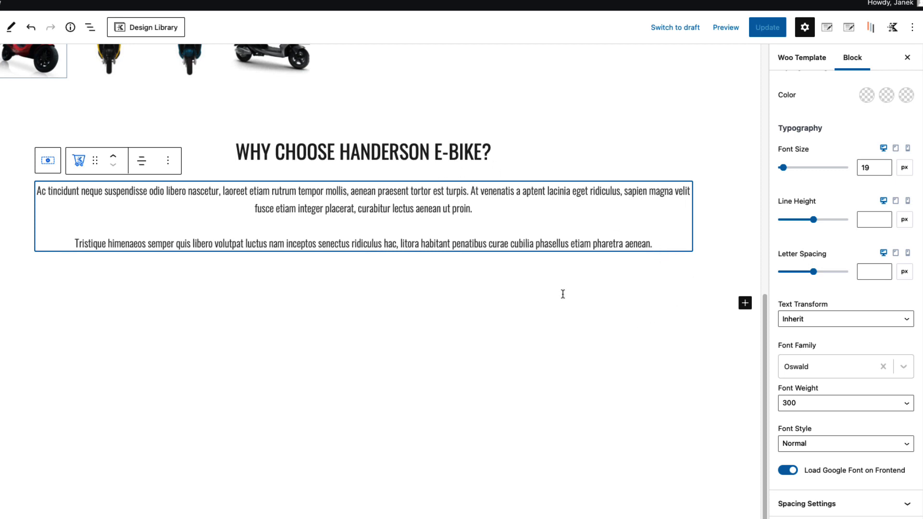
click(535, 311)
key(ctrl+v)
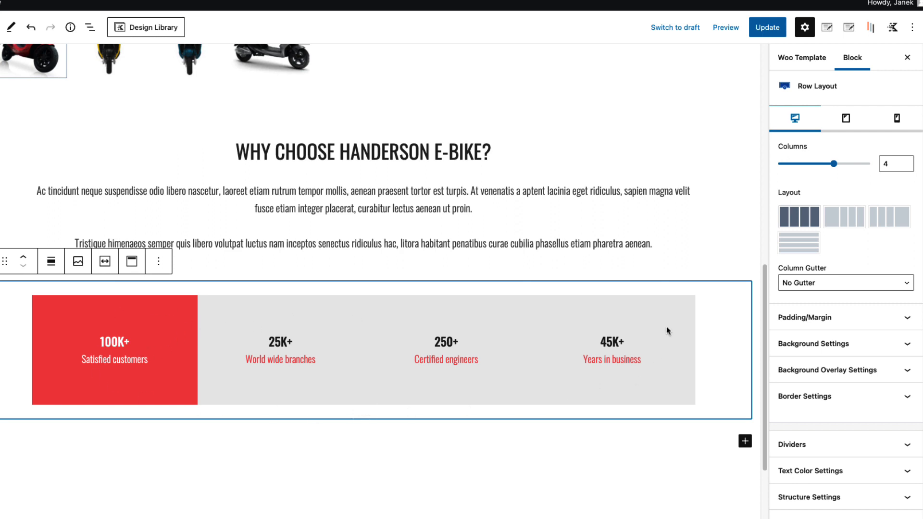
click(144, 318)
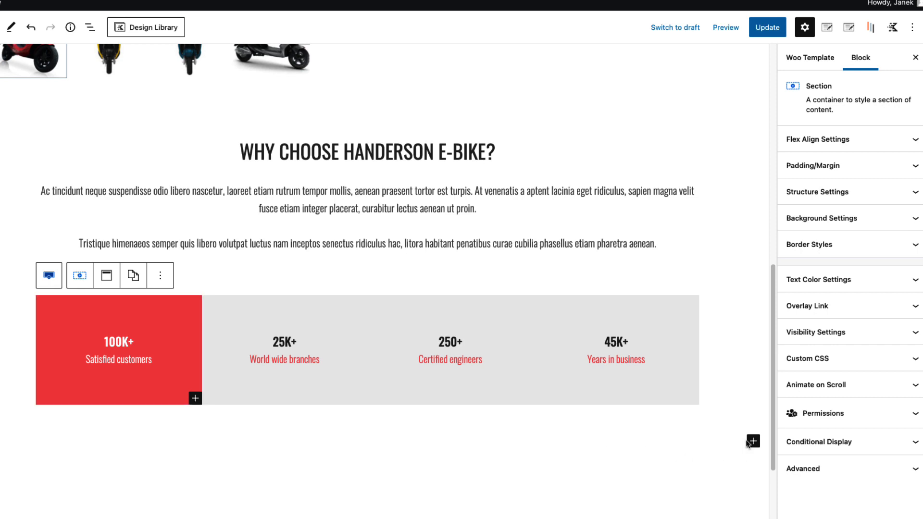
- Paste the copied three-column row of bike images below the statistics row
key(super+z)
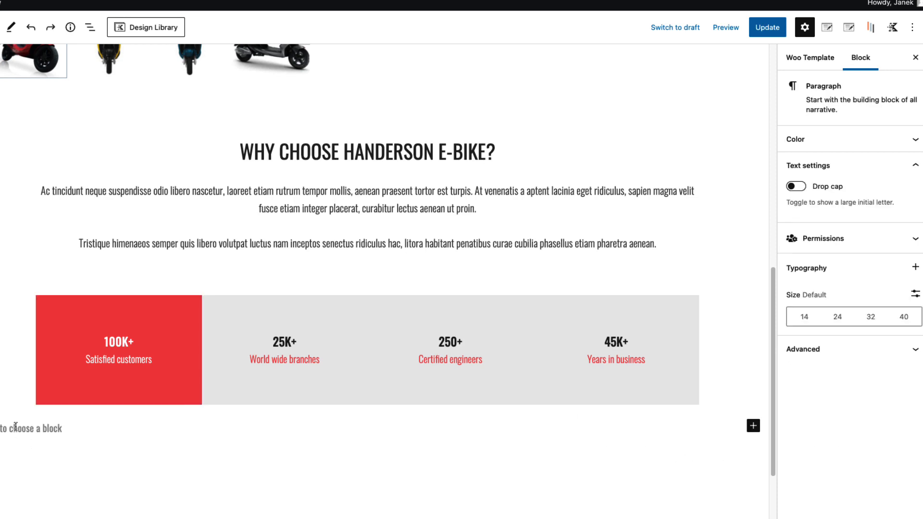
key(super+shift+z)
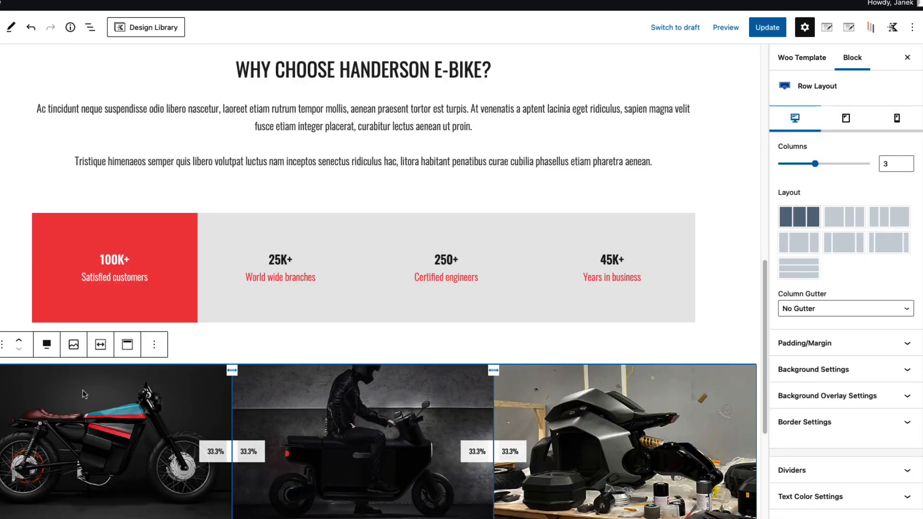
scroll(84, 394, down, 3)
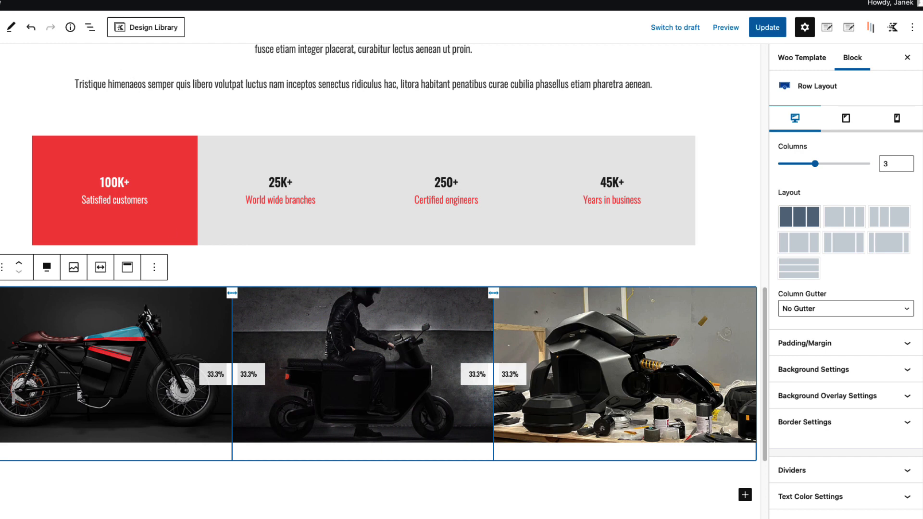
- Open the product's edit page from the live product page and view the Extra images in its product fields
key(ctrl+Tab)
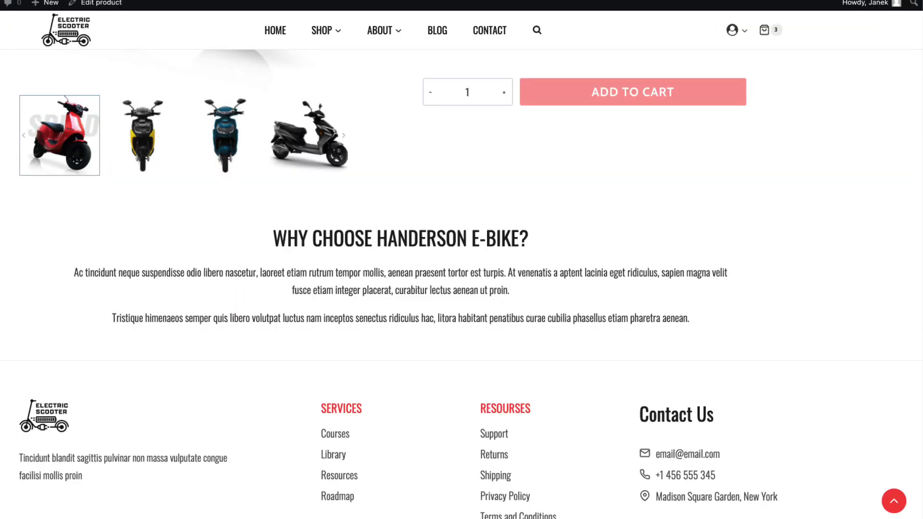
click(109, 5)
scroll(220, 363, down, 15)
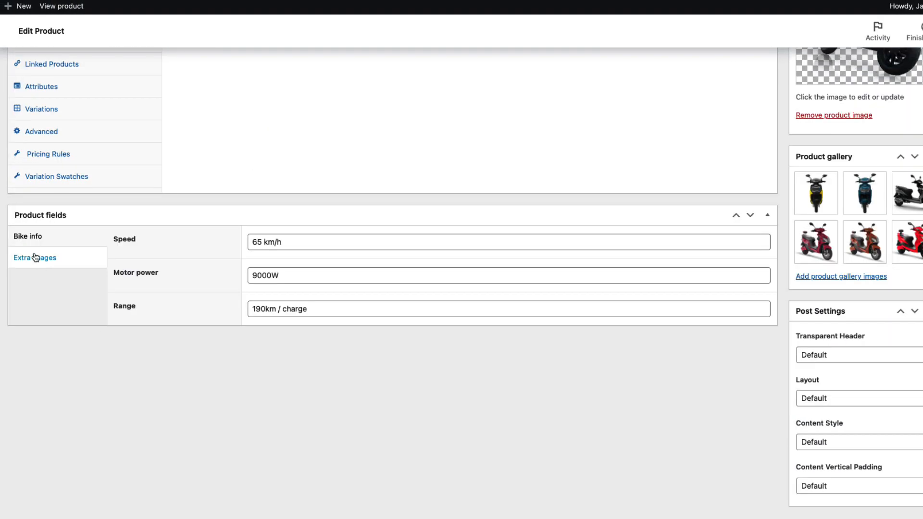
click(38, 258)
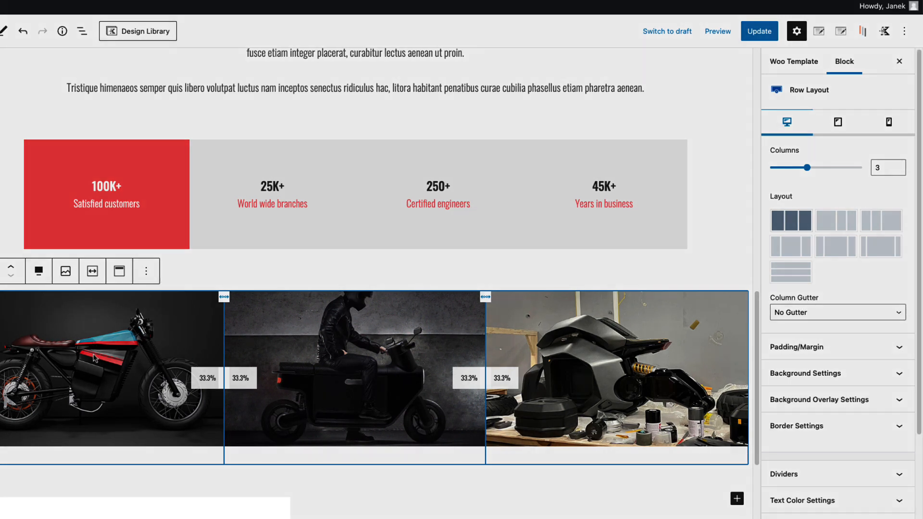
- Review the dynamic image settings of the first bike image, including its Post Custom Field source and custom field options
click(90, 356)
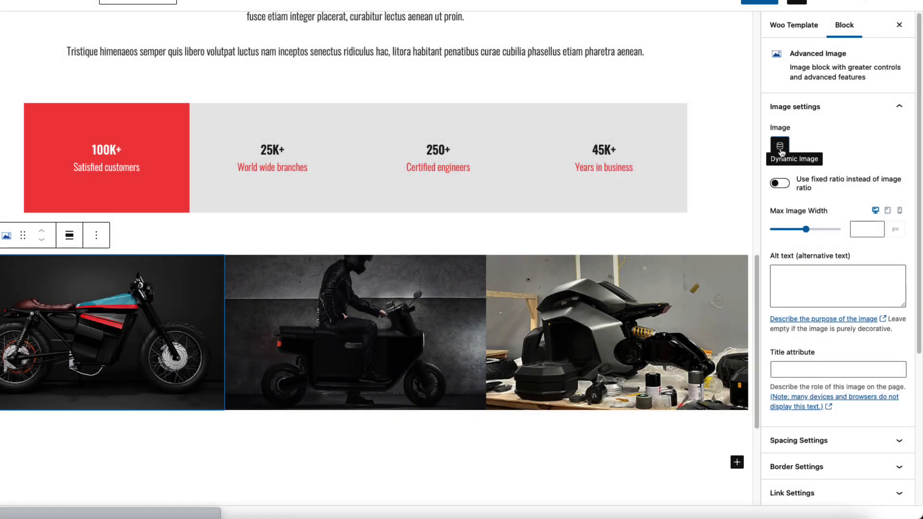
click(780, 151)
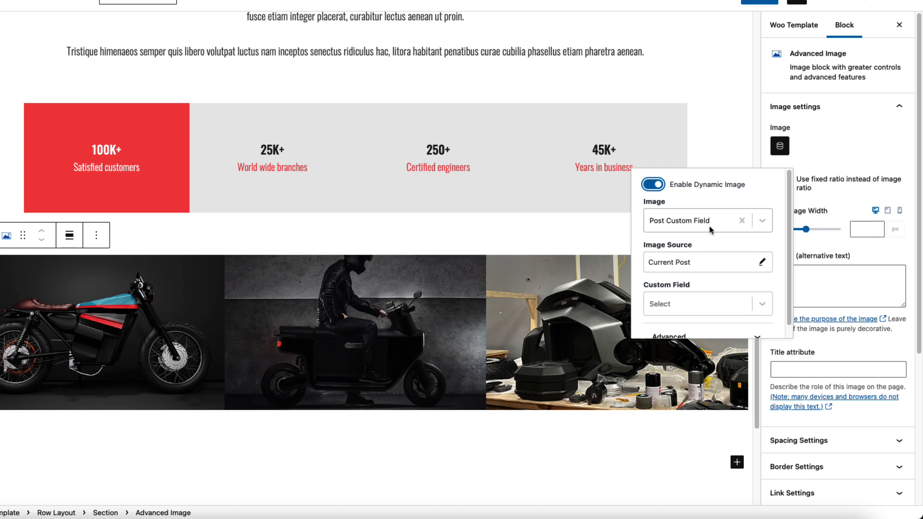
scroll(687, 254, down, 1)
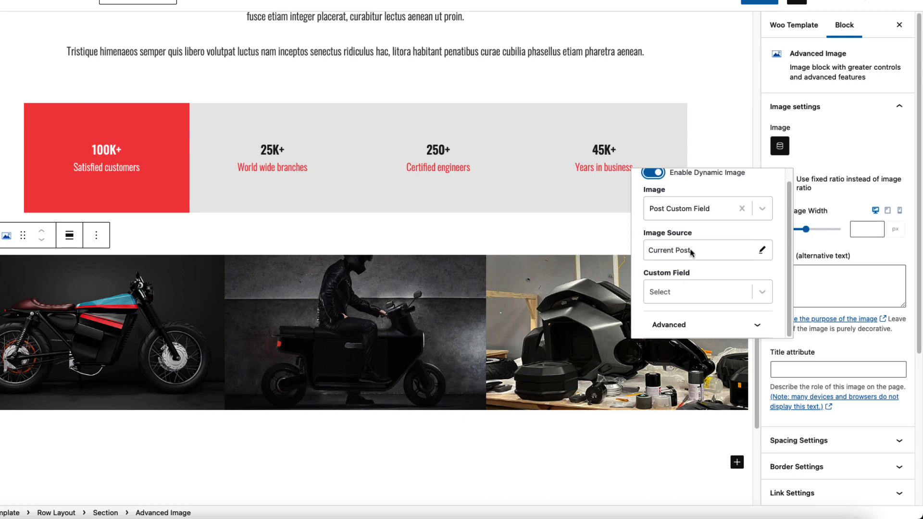
click(740, 291)
scroll(735, 297, up, 2)
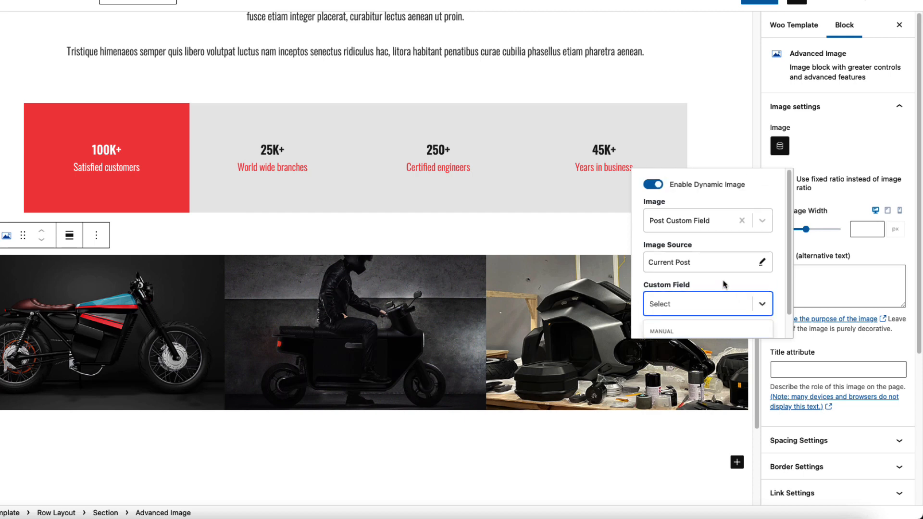
click(725, 286)
click(730, 132)
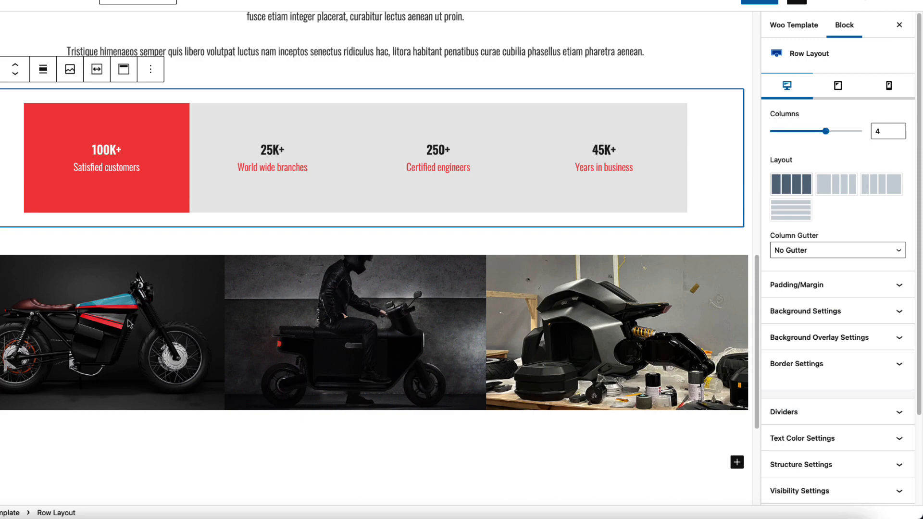
- Add a single-column Row Layout below the bike image row
scroll(129, 326, down, 4)
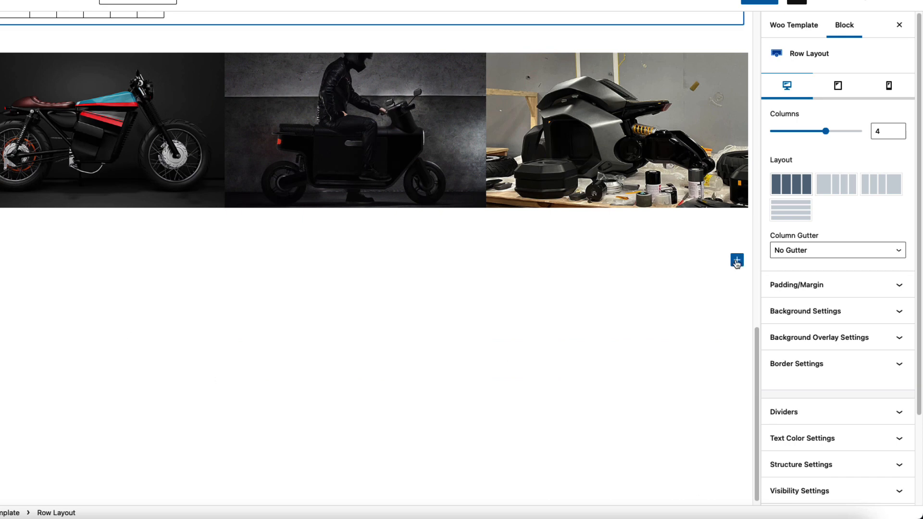
click(737, 260)
click(714, 343)
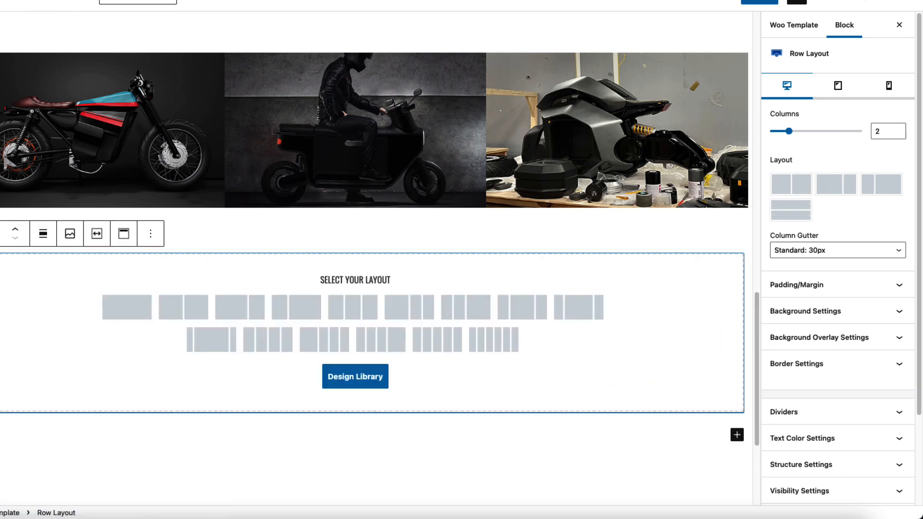
click(138, 312)
- Duplicate the "Why choose" heading, move the copy into the new row and change its text to "YOU MAY ALSO LIKE"
scroll(136, 313, up, 10)
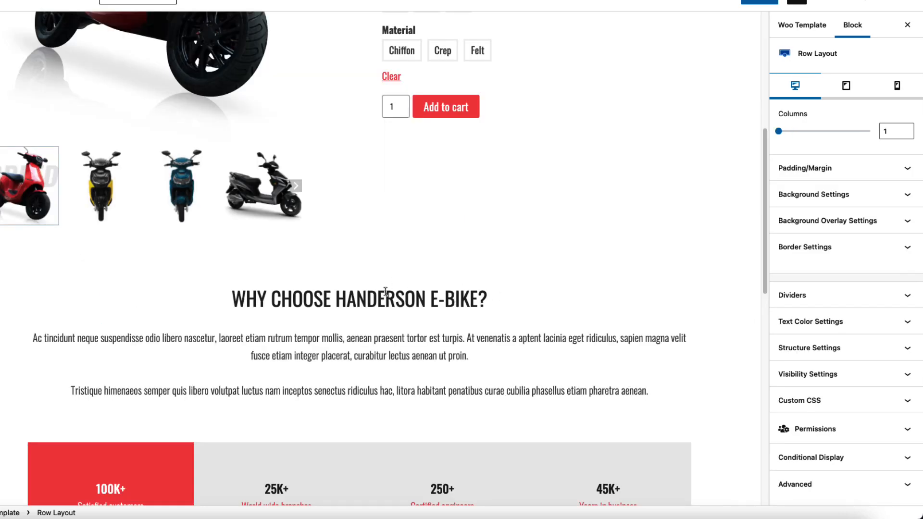
click(374, 305)
key(ctrl+shift+d)
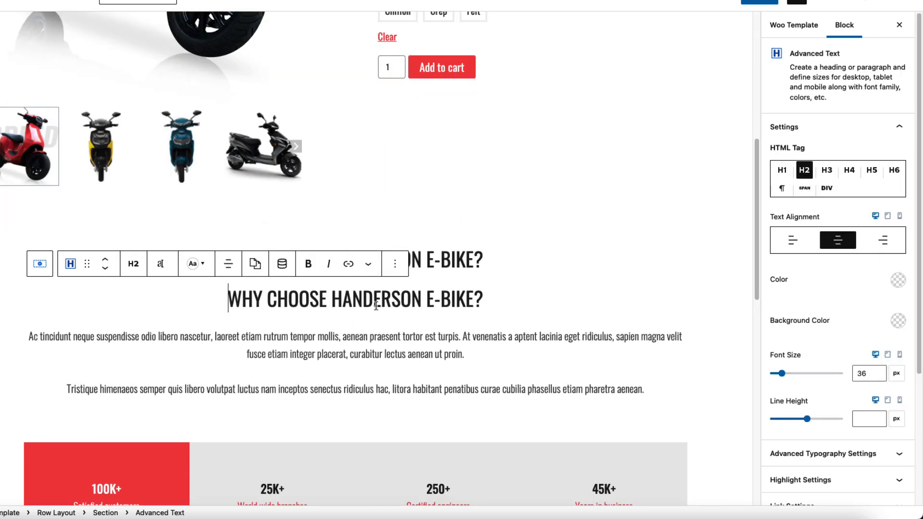
drag(85, 264, 221, 267)
triple_click(369, 328)
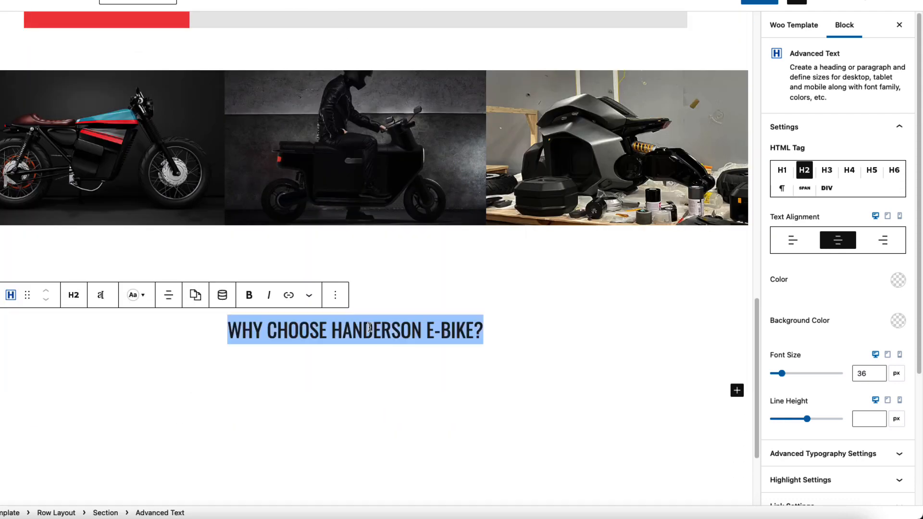
text(YOU MAY ALSO LIKE)
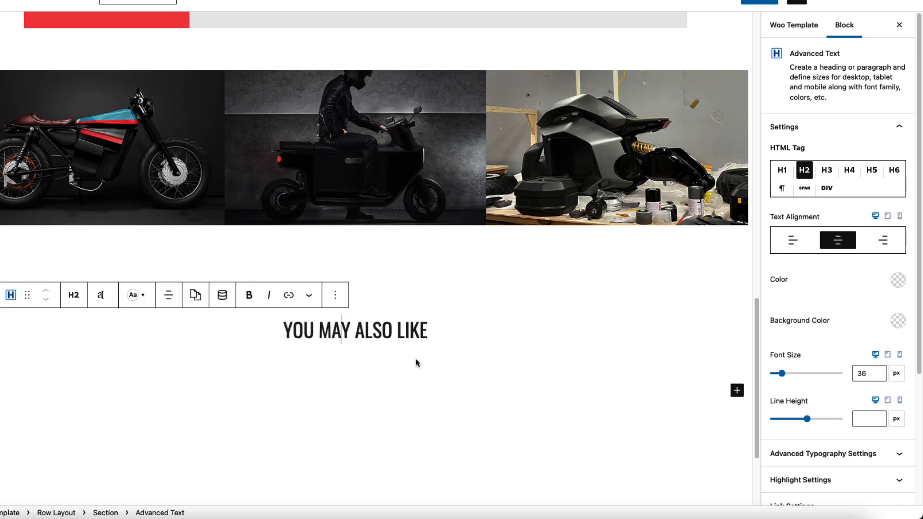
- Insert a Tabs block below the "YOU MAY ALSO LIKE" heading using the centered underlined style, and remove Tab 3
click(440, 327)
key(Return)
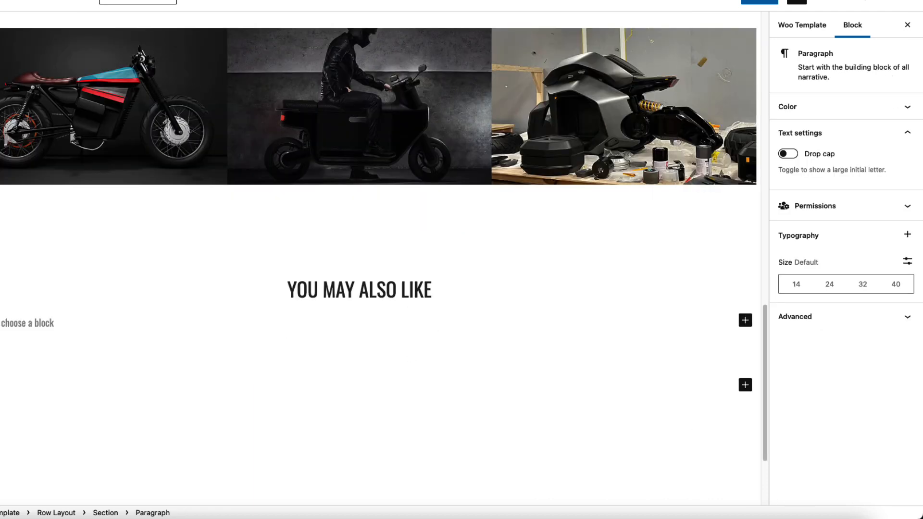
text(/tabs)
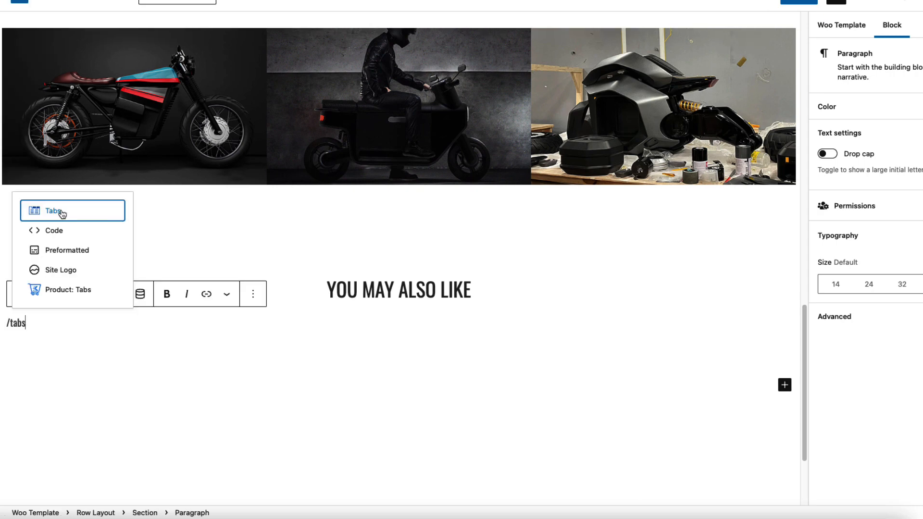
click(61, 213)
scroll(452, 332, down, 2)
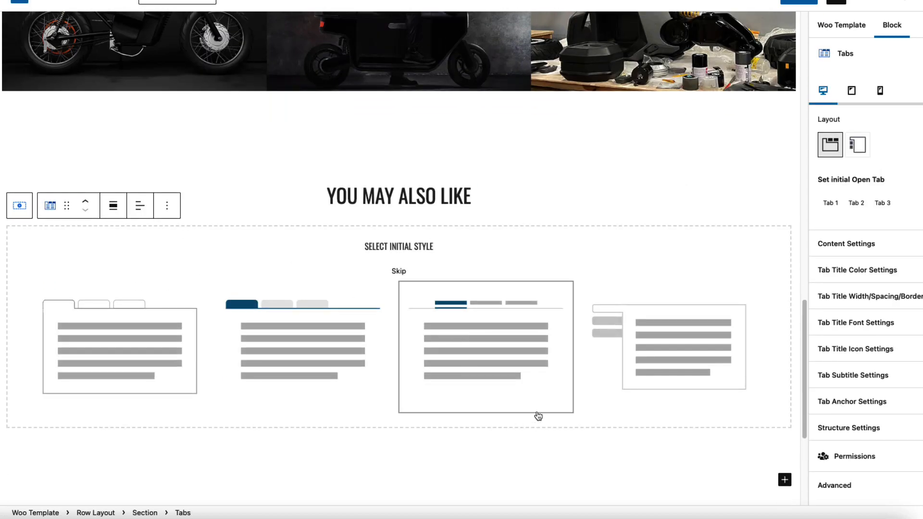
click(503, 327)
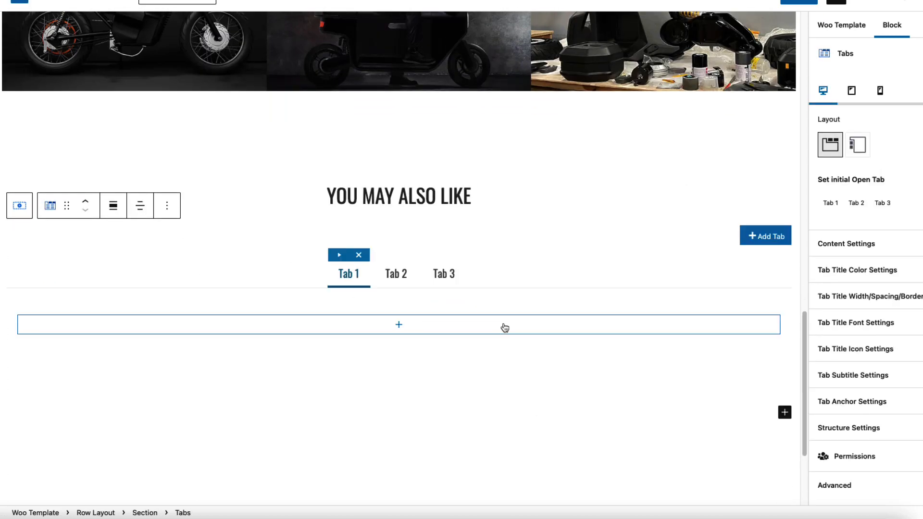
click(456, 279)
click(454, 255)
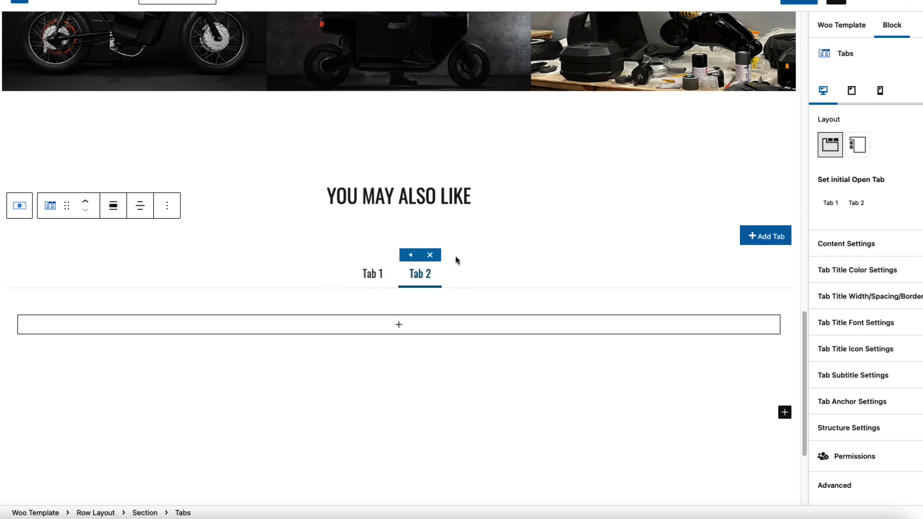
- Add a Product: Upsell block inside Tab 1
click(384, 312)
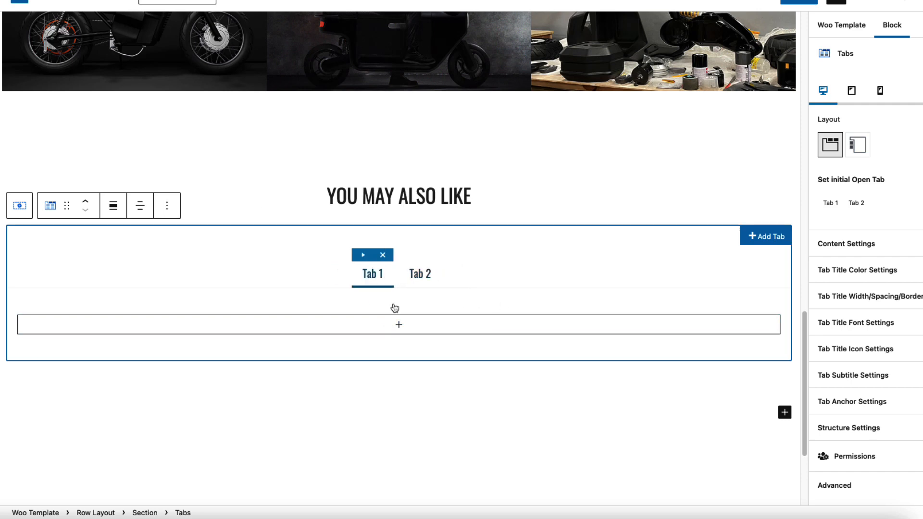
click(395, 325)
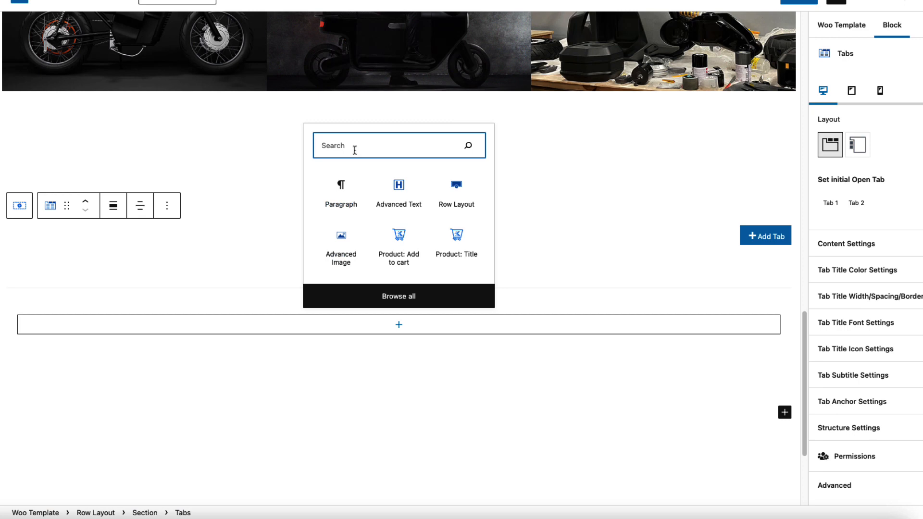
text(upse)
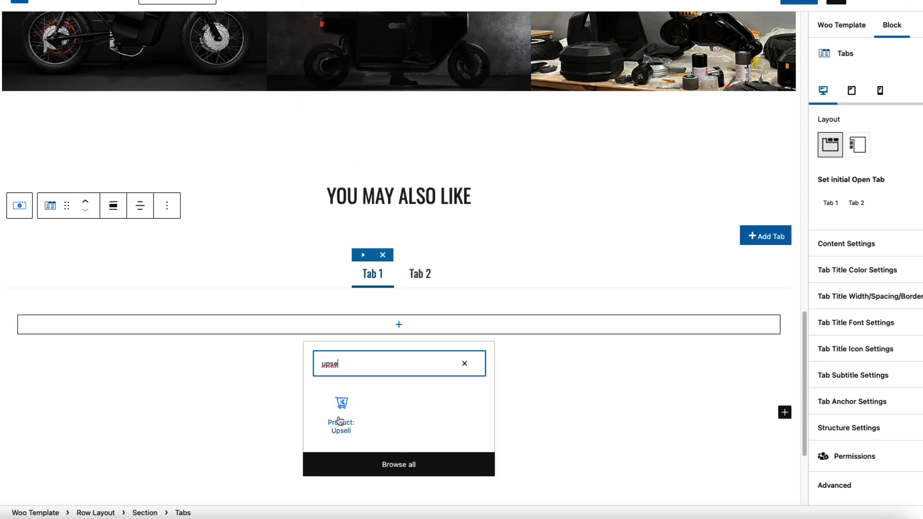
click(339, 421)
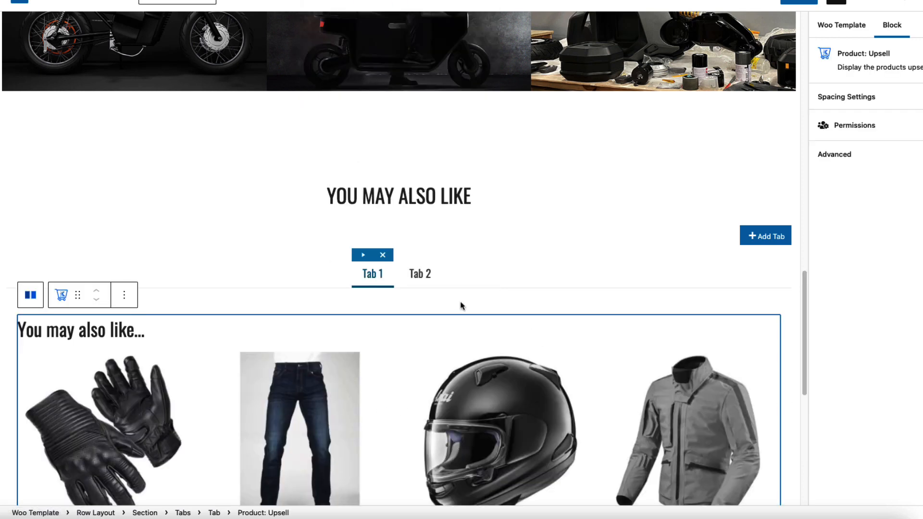
- Add a Product: Related block inside Tab 2
click(420, 273)
click(393, 325)
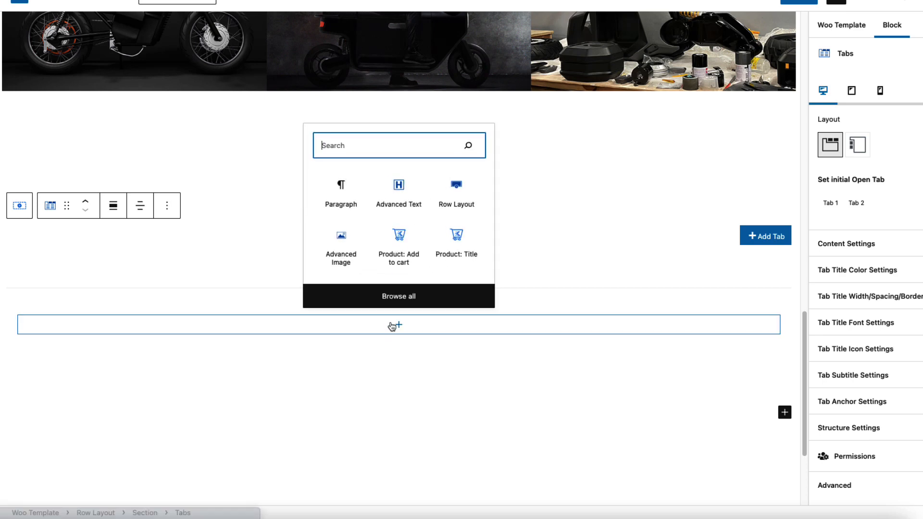
text(rela)
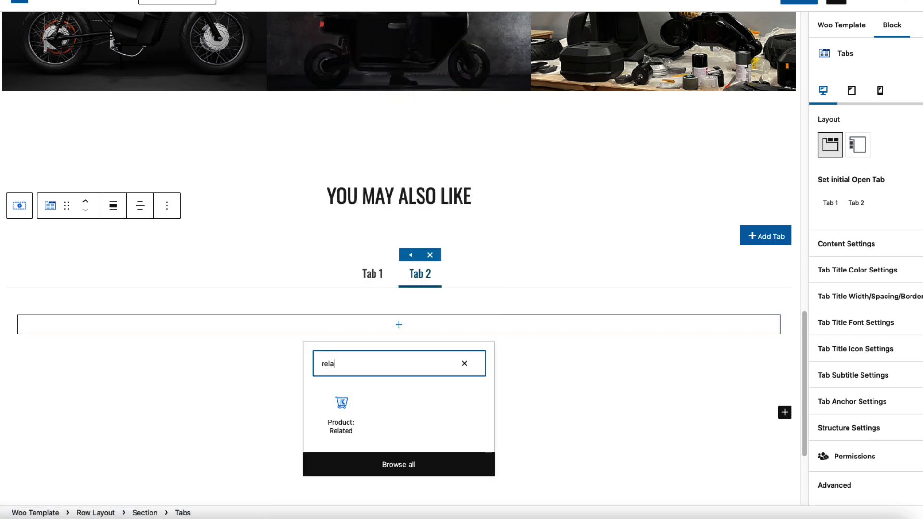
click(340, 408)
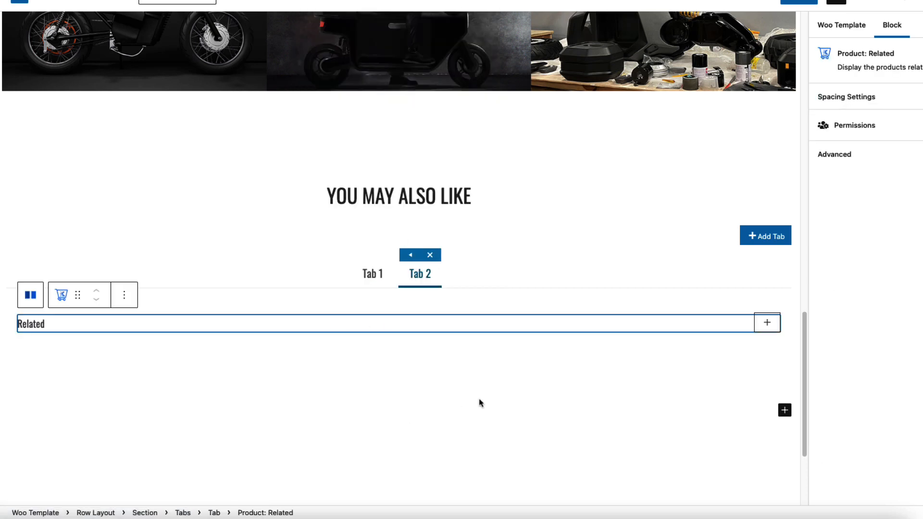
- Rename Tab 1 to "Accessories"
double_click(370, 278)
triple_click(370, 278)
text(A)
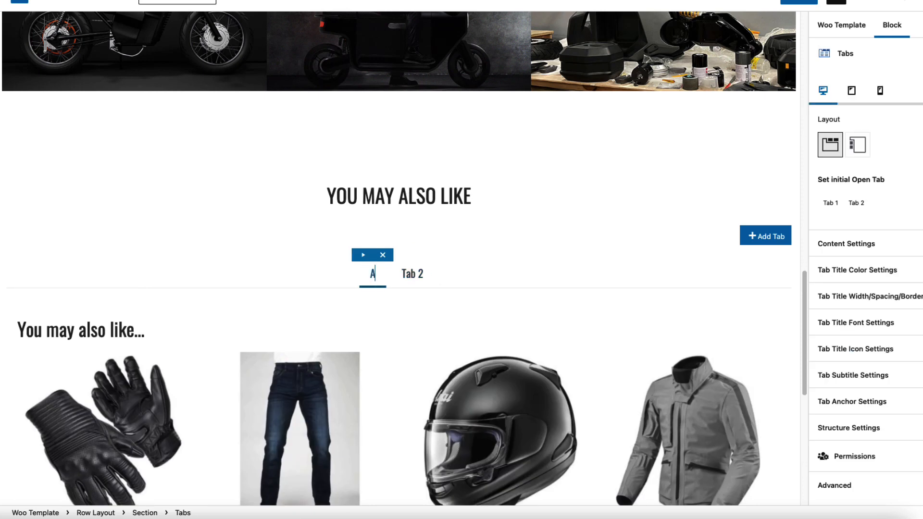
text(ccessories)
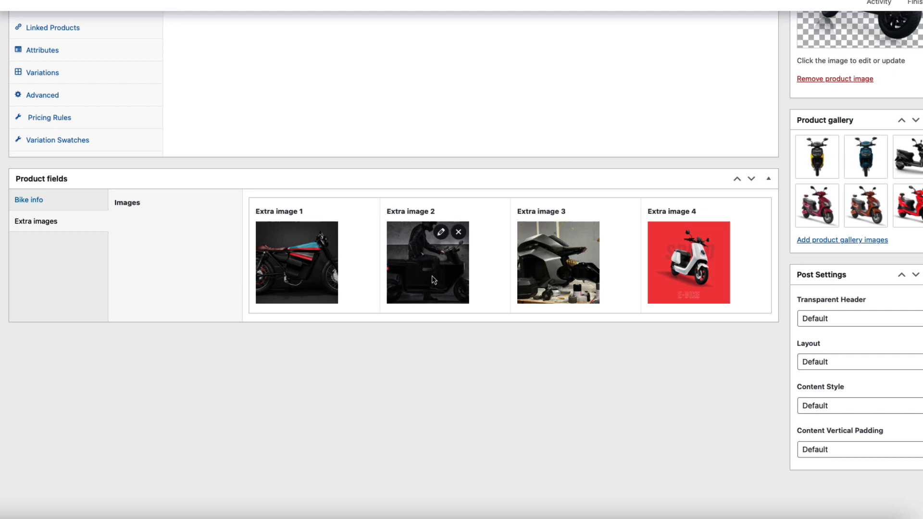
- Open the product's linked products settings to examine its upsells
scroll(340, 317, up, 6)
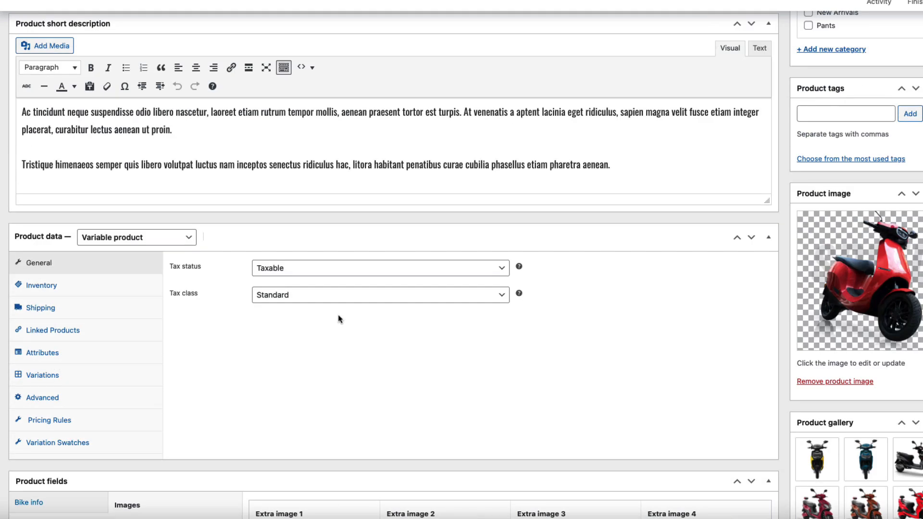
click(63, 326)
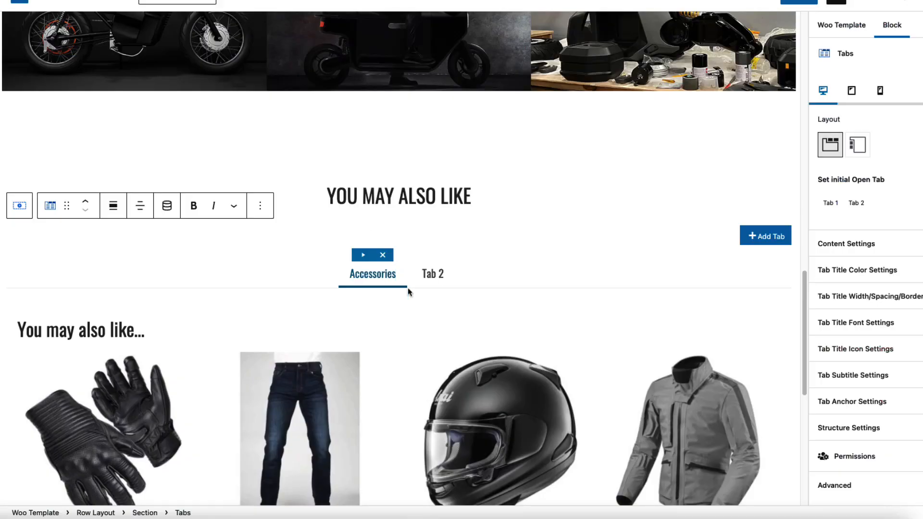
- Rename Tab 2 to "Similar products"
scroll(447, 334, down, 3)
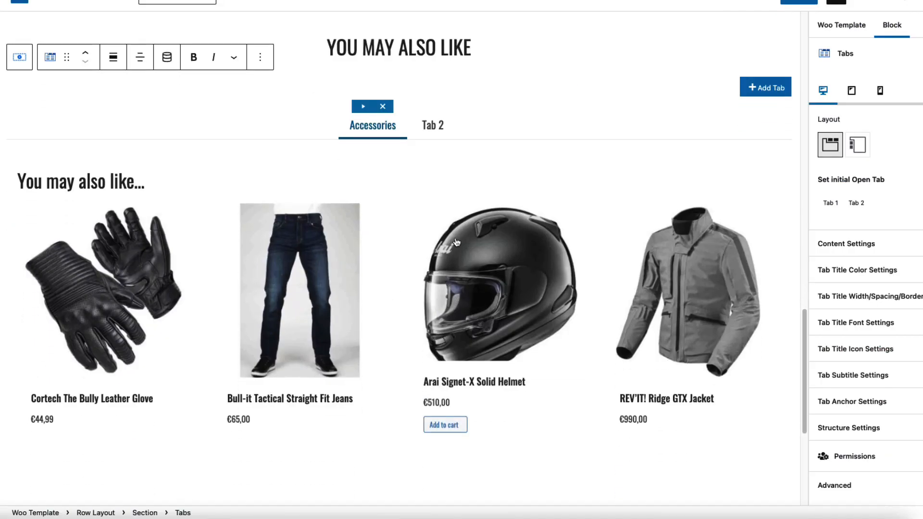
click(434, 125)
triple_click(438, 126)
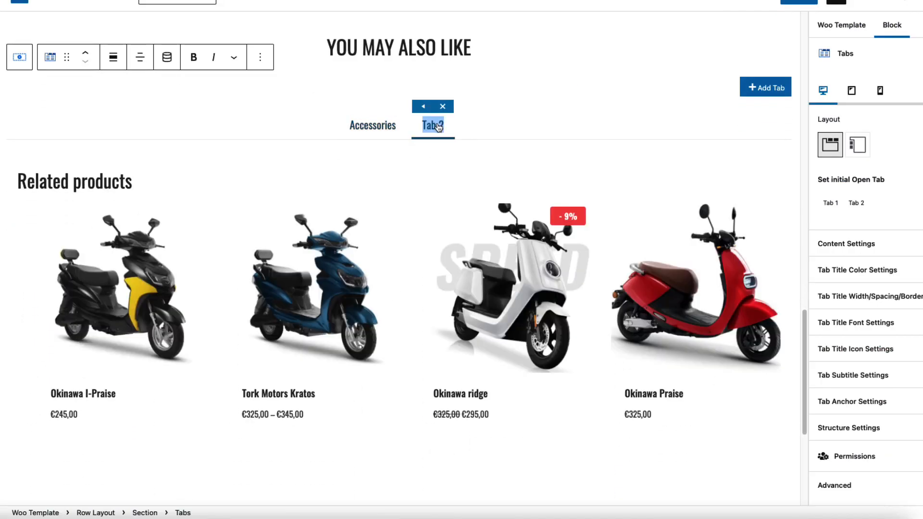
text(Similar products)
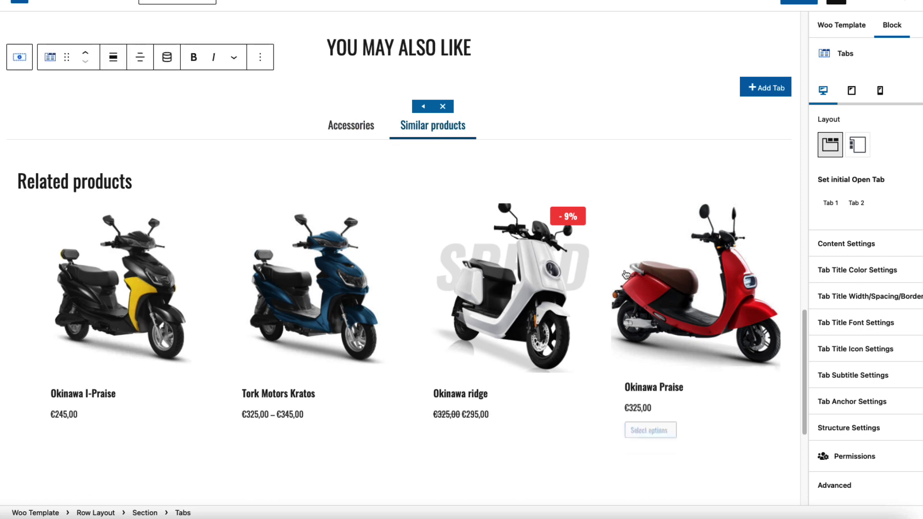
- Set the hover color of the Tabs block's titles to the red palette color
click(505, 131)
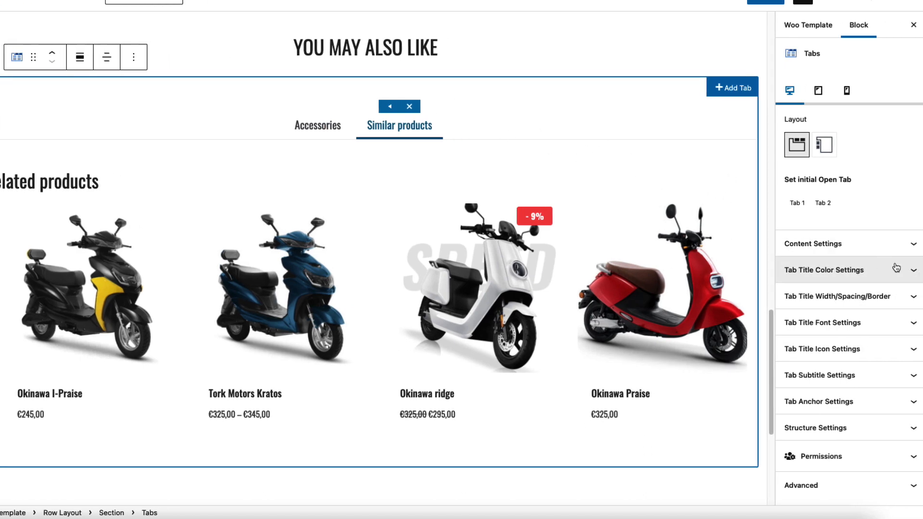
click(915, 271)
click(880, 271)
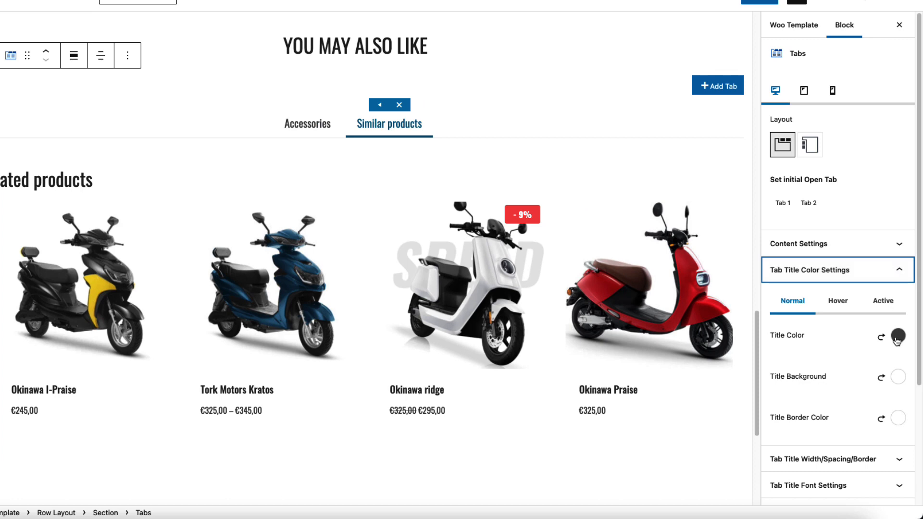
click(661, 408)
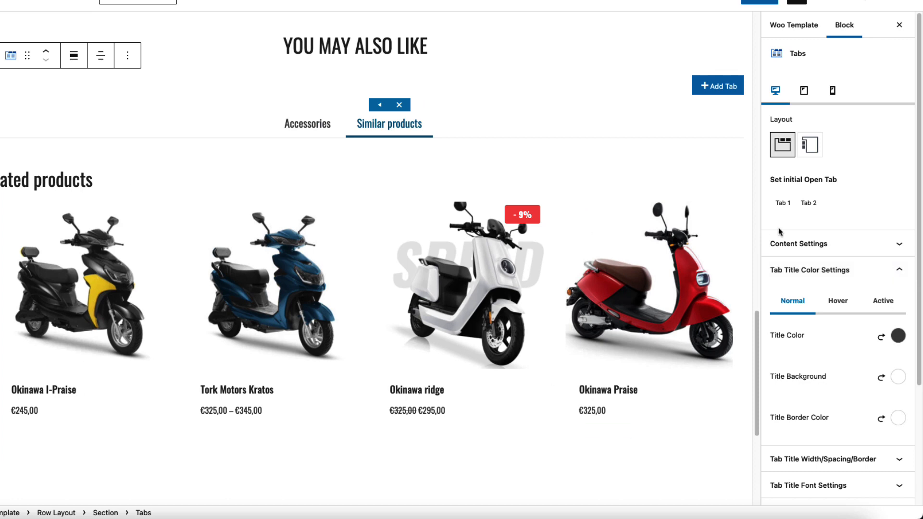
click(838, 303)
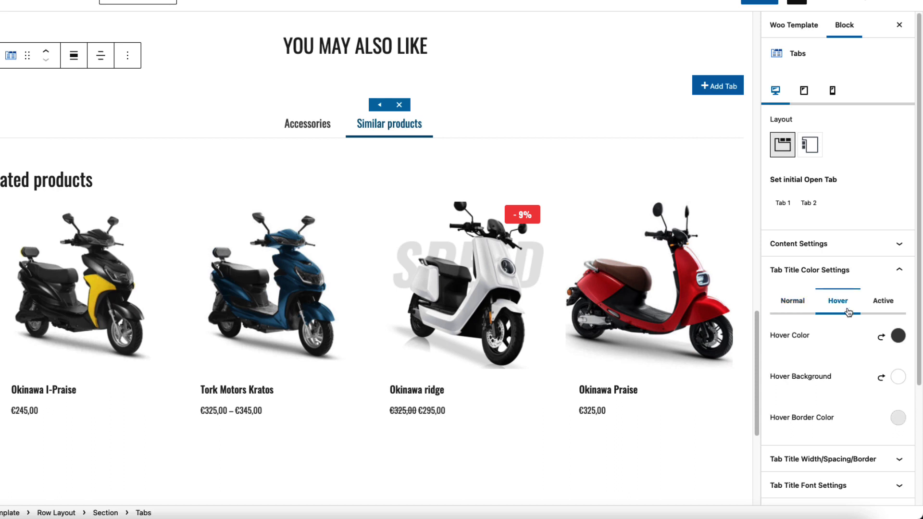
click(897, 335)
click(750, 305)
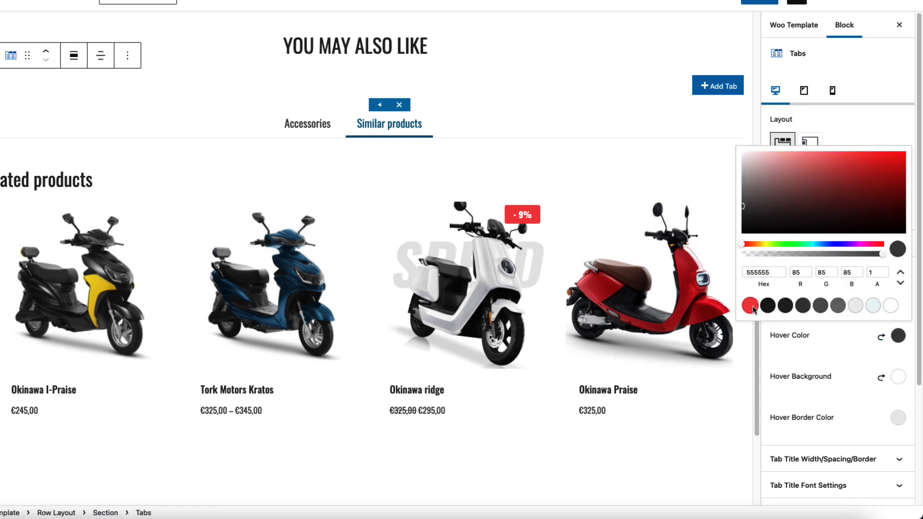
click(834, 350)
- Set the active color and active border color of the tab titles to the red palette color
click(881, 300)
click(898, 335)
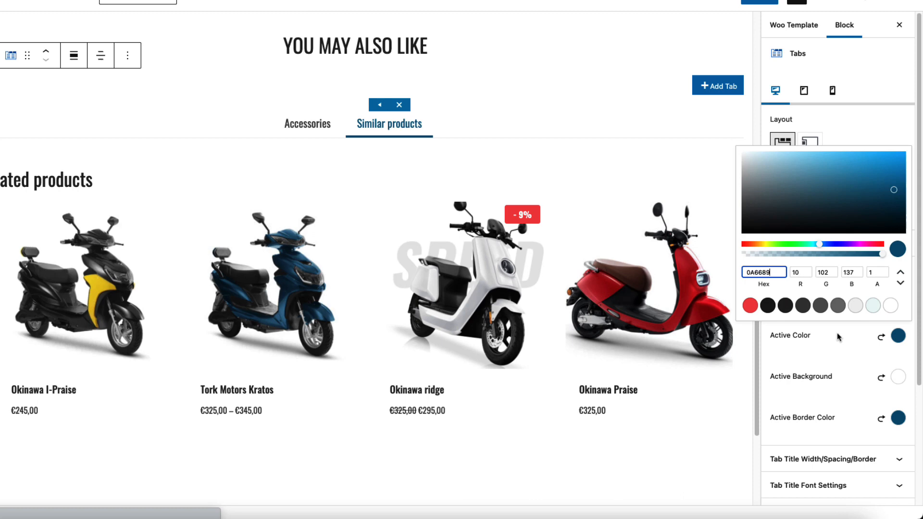
click(756, 310)
click(846, 377)
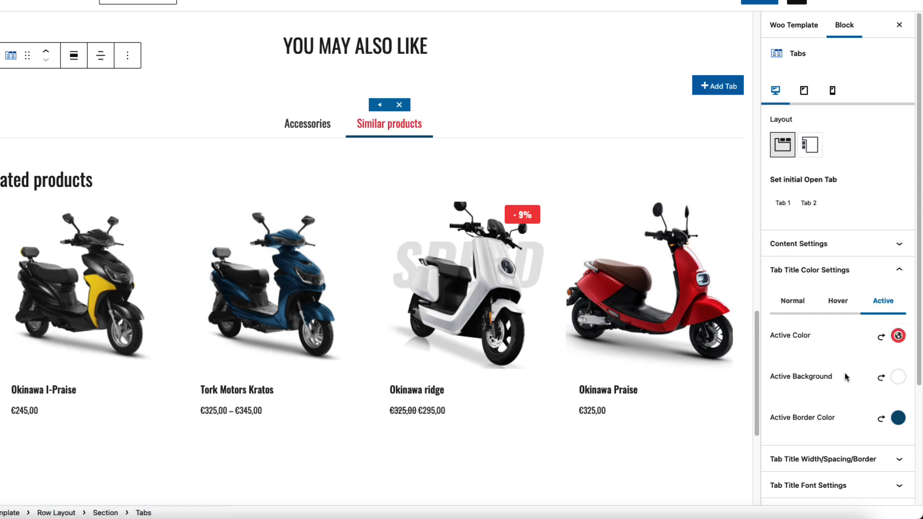
click(896, 419)
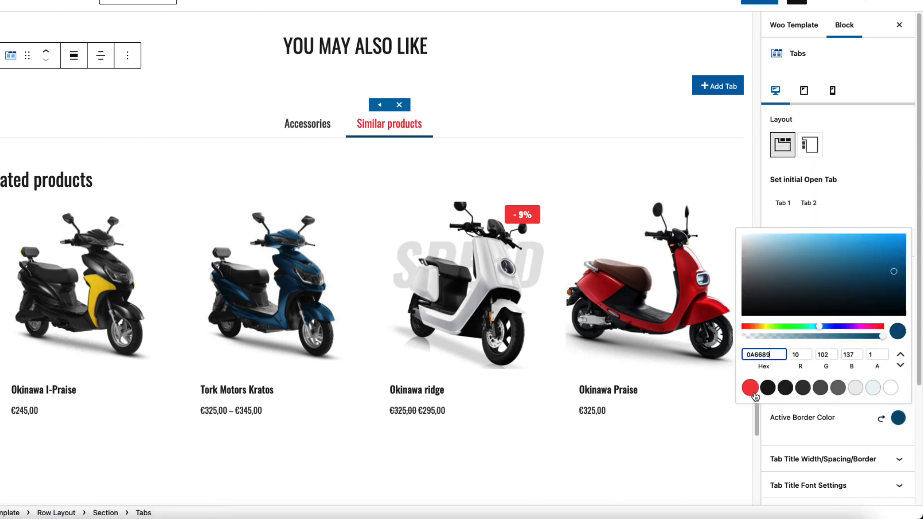
click(750, 387)
click(845, 426)
- Set the hover border color of the tab titles to the red palette color
click(839, 307)
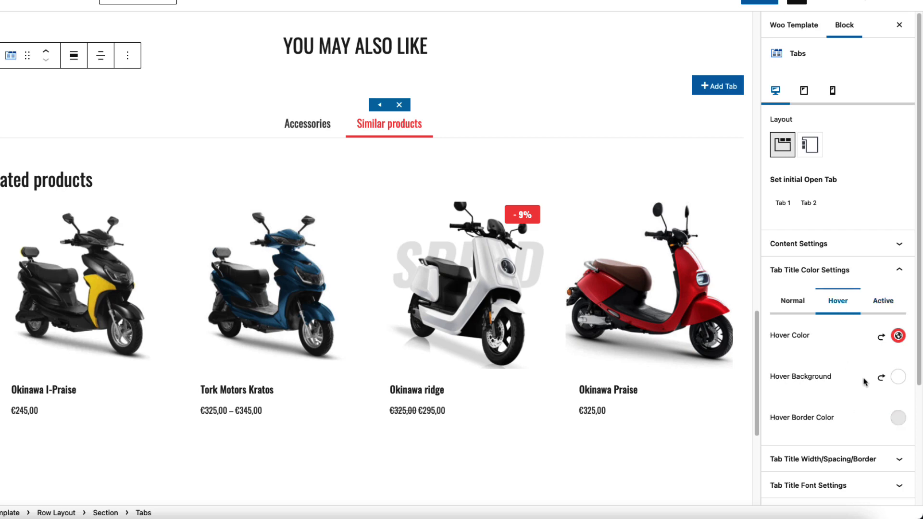
click(891, 418)
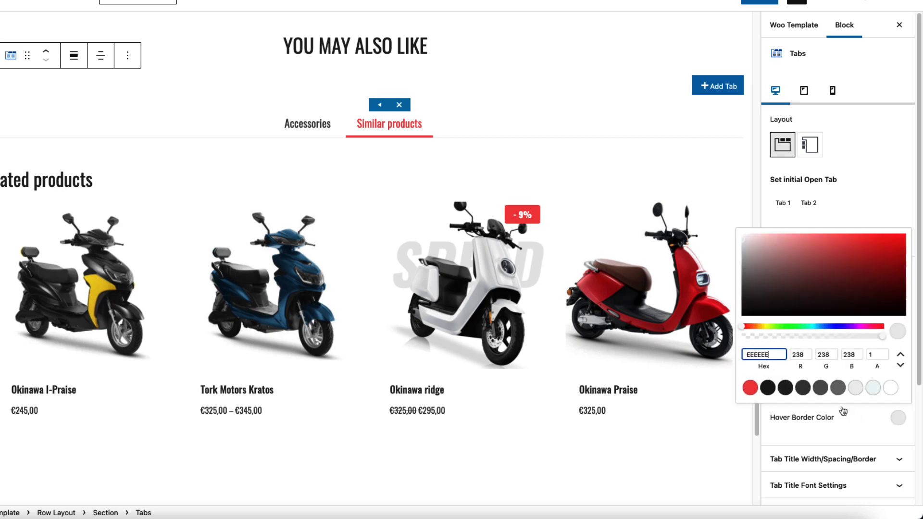
click(750, 387)
click(840, 435)
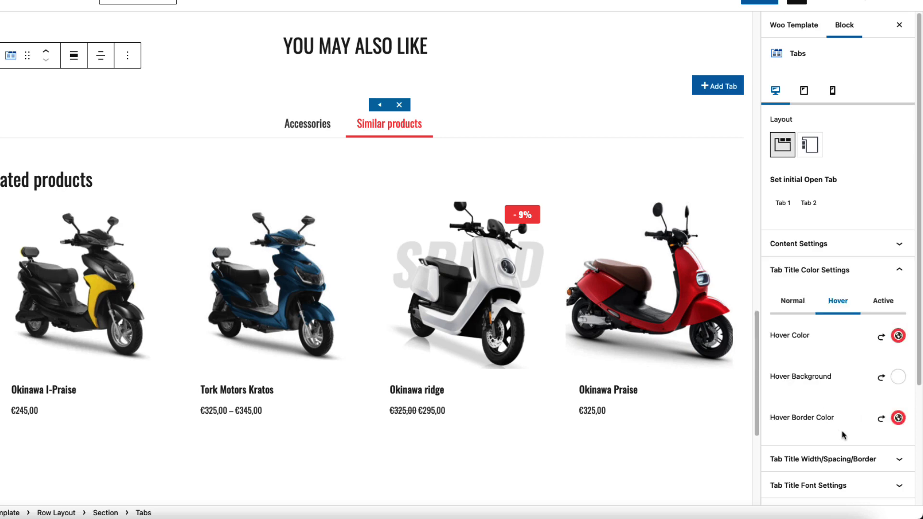
- Show the Accessories tab and review the tabs section on the live product page
click(290, 124)
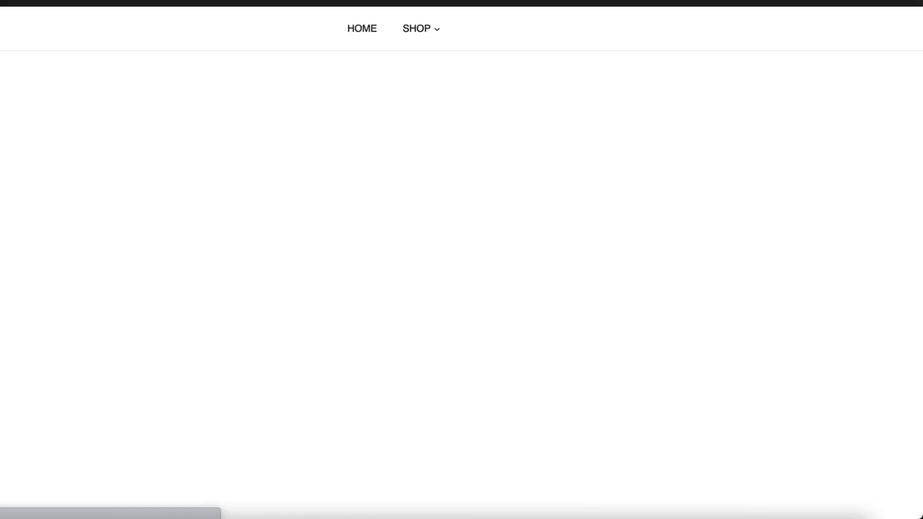
scroll(380, 171, down, 9)
scroll(382, 170, down, 12)
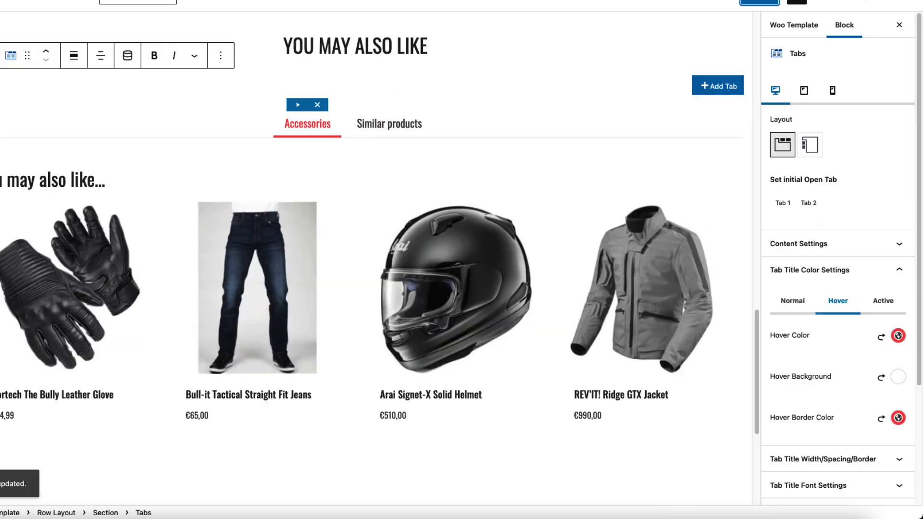
- Set the tab title font to Oswald with a font weight of 300
scroll(774, 300, down, 3)
scroll(774, 300, down, 1)
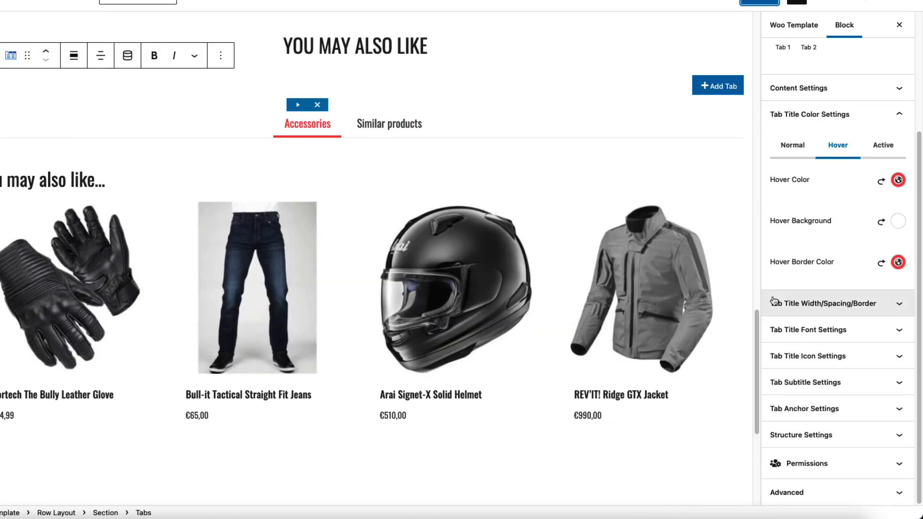
click(846, 330)
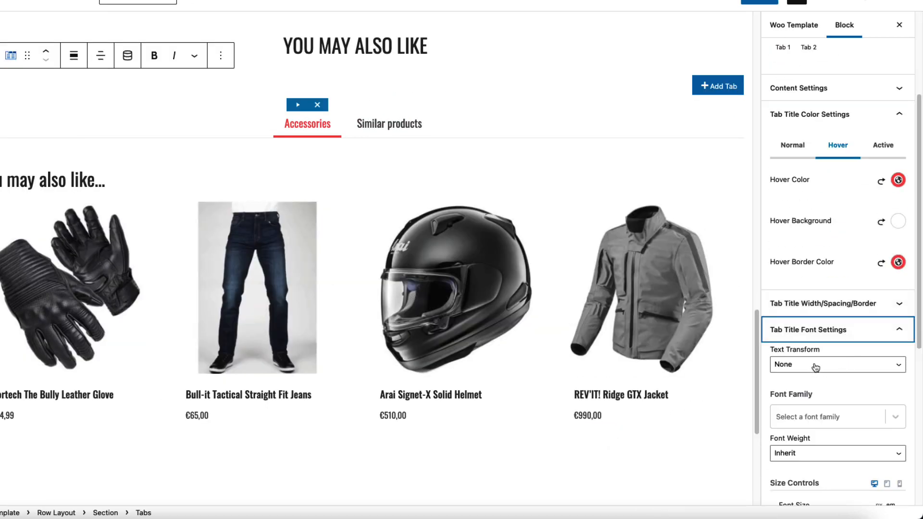
scroll(837, 337, down, 5)
click(798, 273)
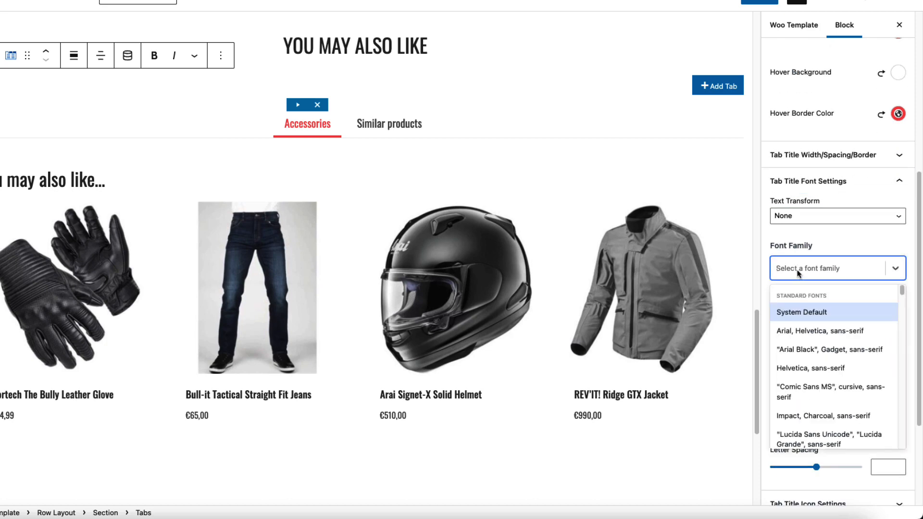
text(osw)
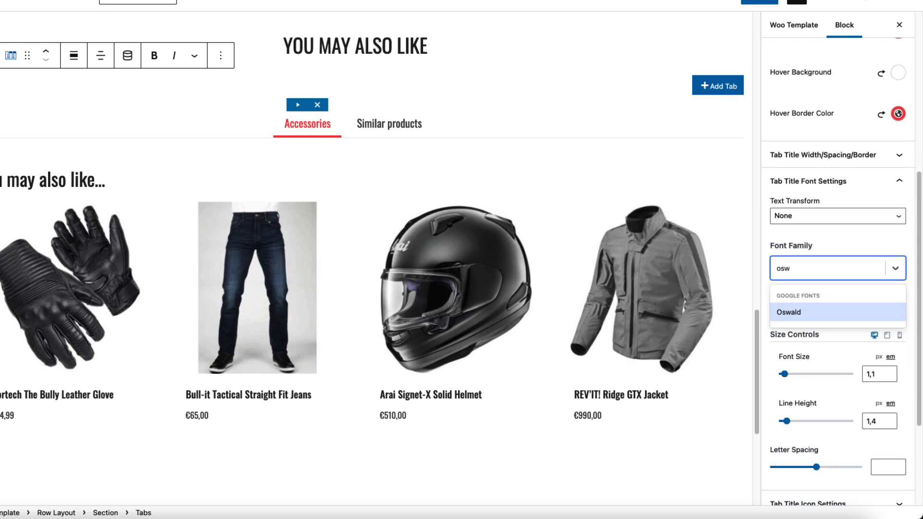
click(794, 313)
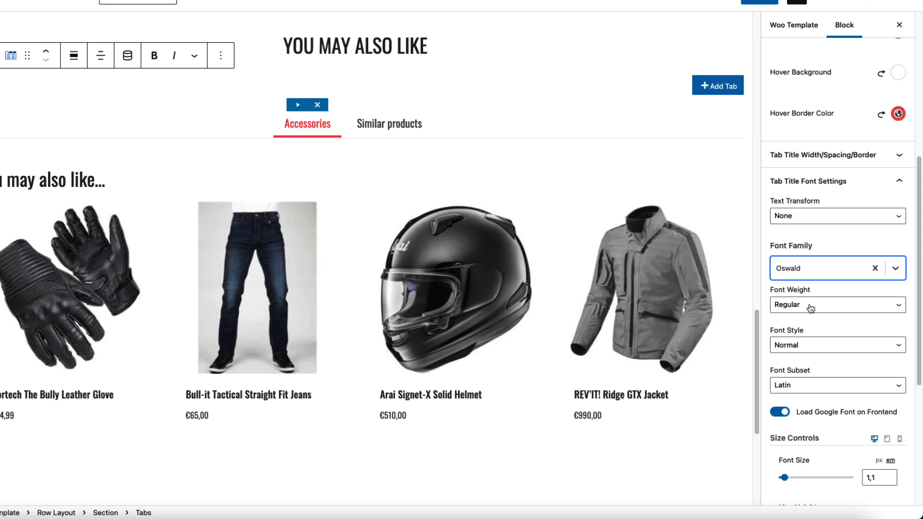
click(808, 308)
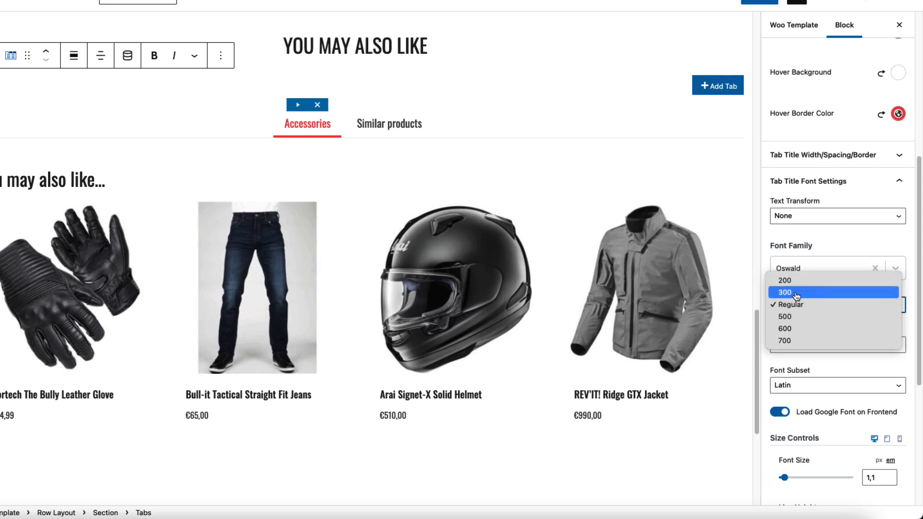
click(797, 293)
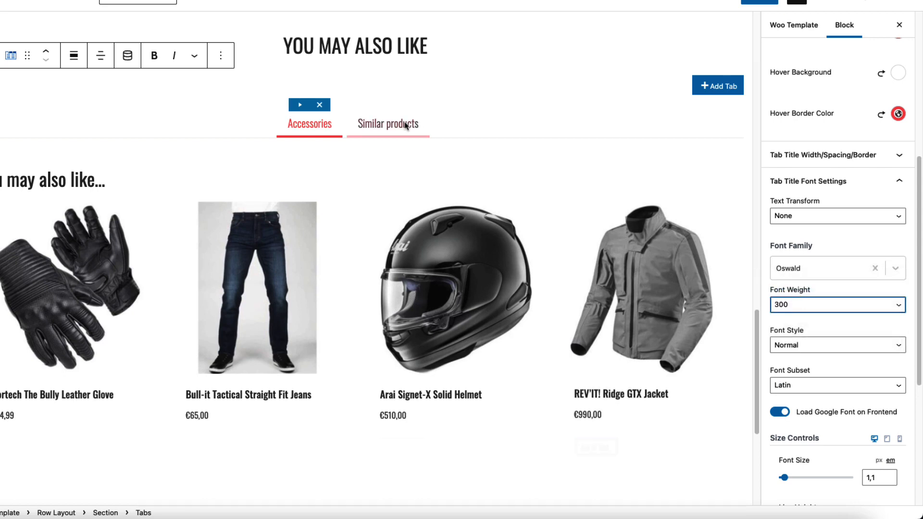
- Open the spacing settings of the "YOU MAY ALSO LIKE" heading
click(363, 46)
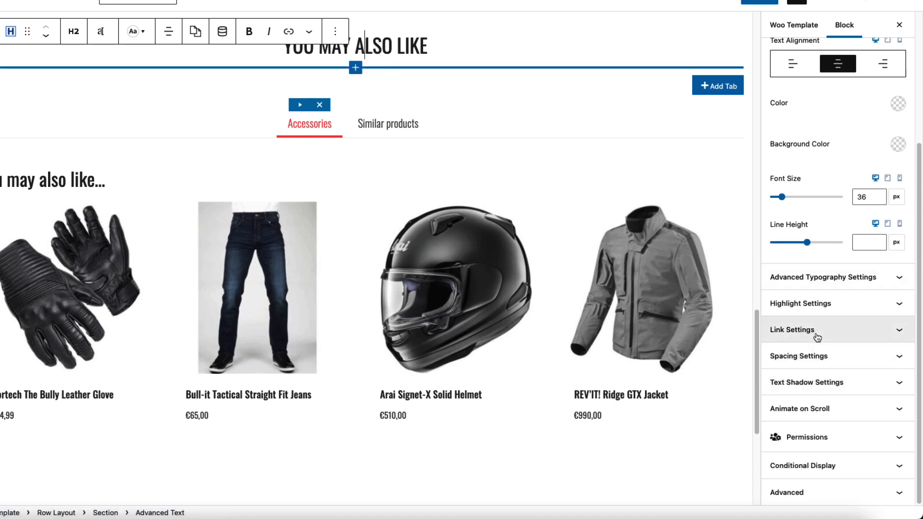
click(825, 357)
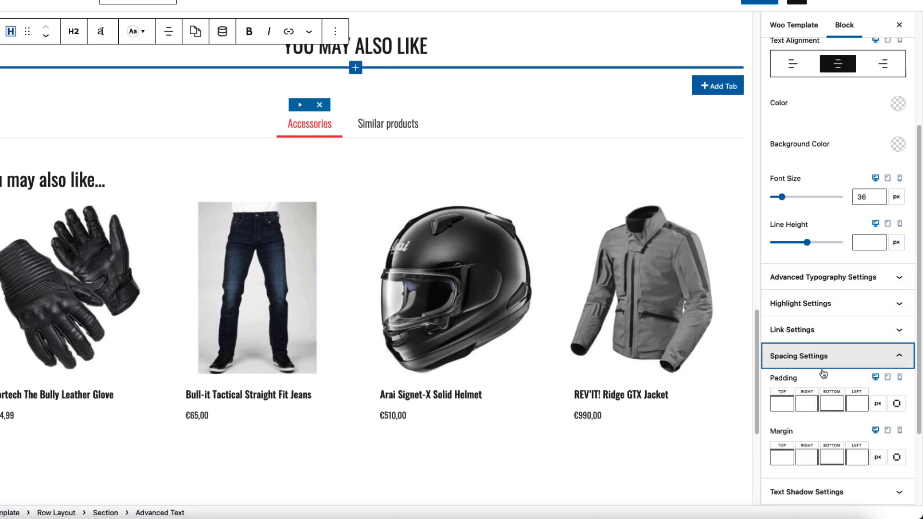
click(827, 400)
text(40)
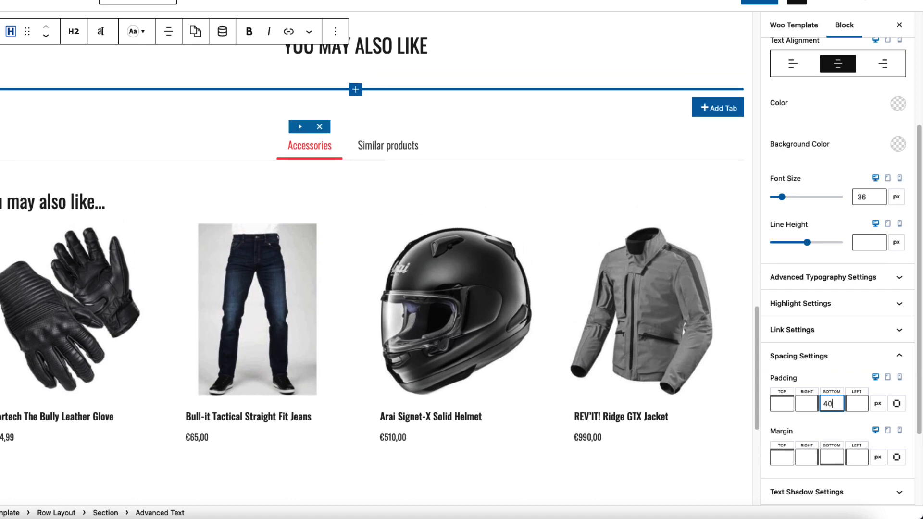
key(BackSpace)
key(BackSpace)
- Set the heading's bottom margin to 40 px and save the template
click(827, 456)
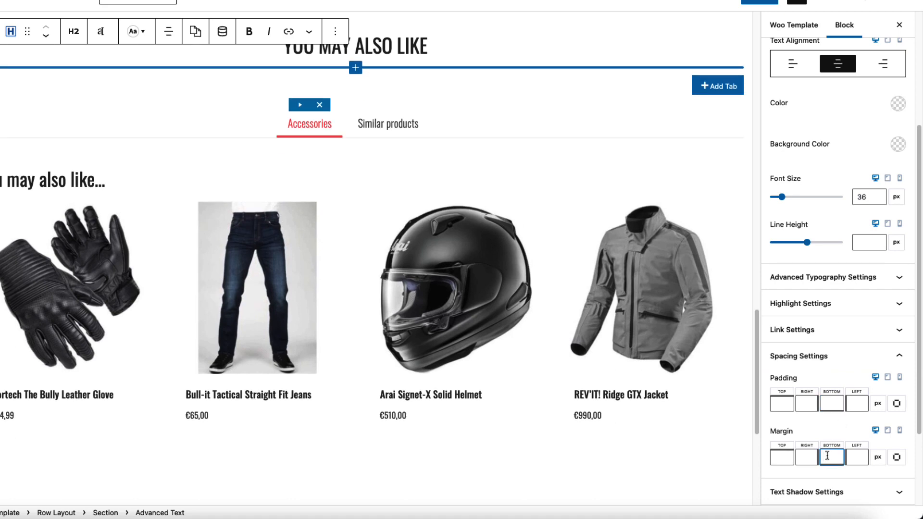
text(40)
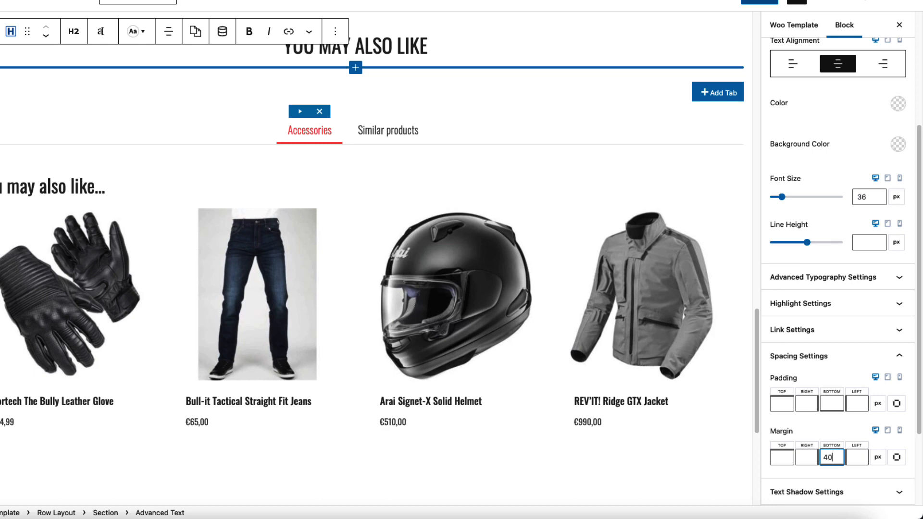
key(ctrl+s)
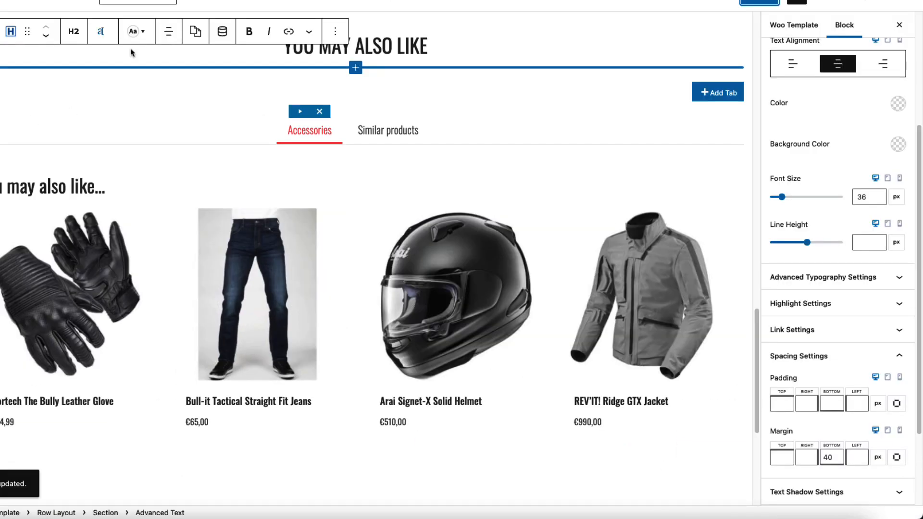
- Make the row layout containing the "YOU MAY ALSO LIKE" section use the theme content inner width
click(189, 91)
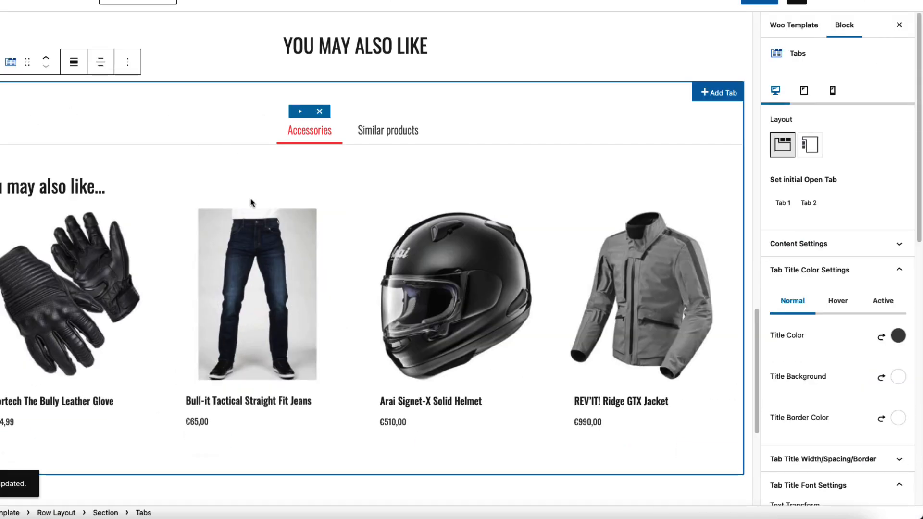
scroll(250, 199, up, 2)
click(226, 147)
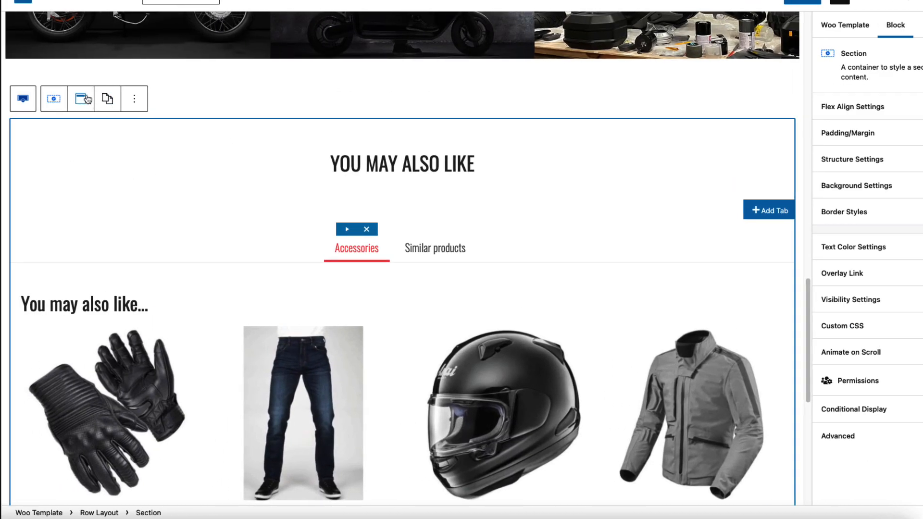
click(24, 99)
click(136, 35)
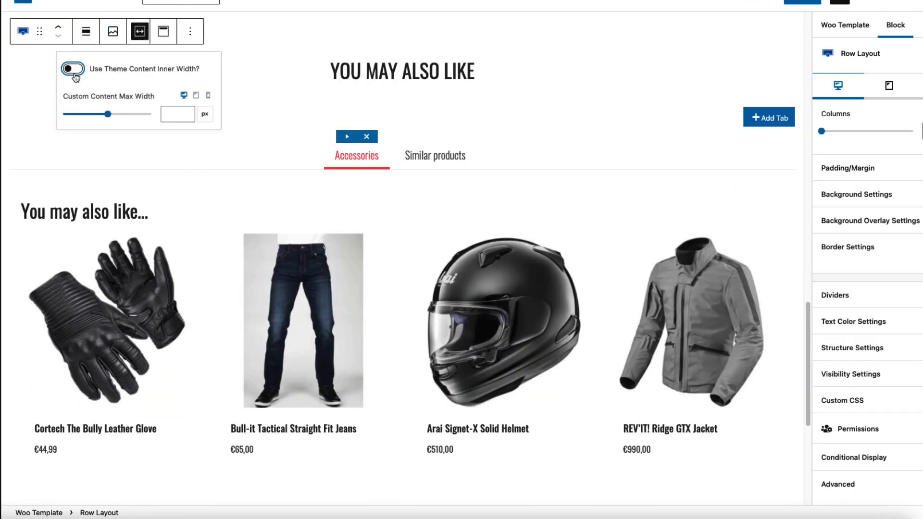
click(73, 69)
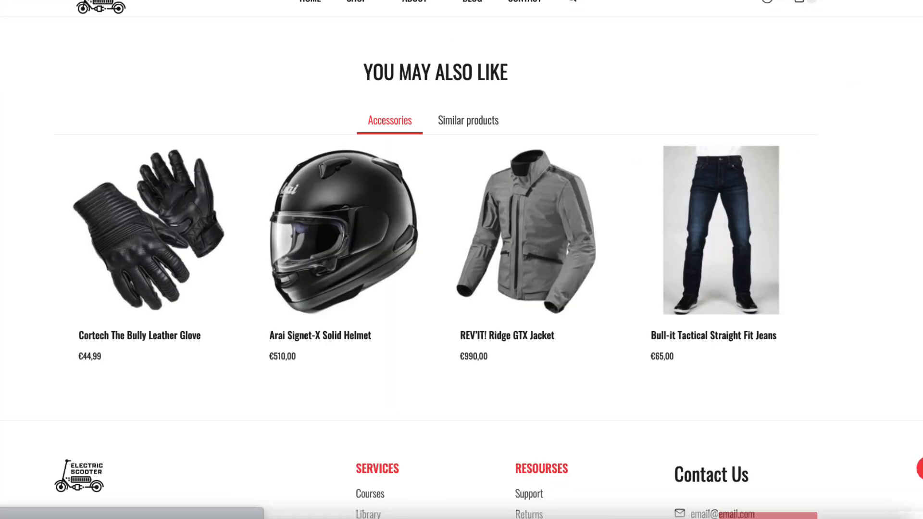
- Preview the Similar products and Accessories tabs on the live product page
click(435, 125)
click(394, 126)
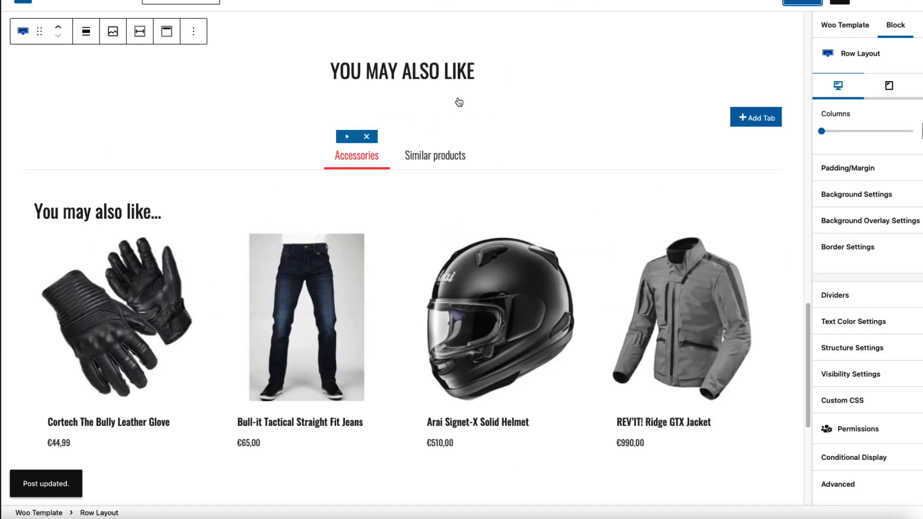
- Paste the copied two-column TOP FEATURES row layout below the row containing the product tabs
scroll(576, 375, down, 8)
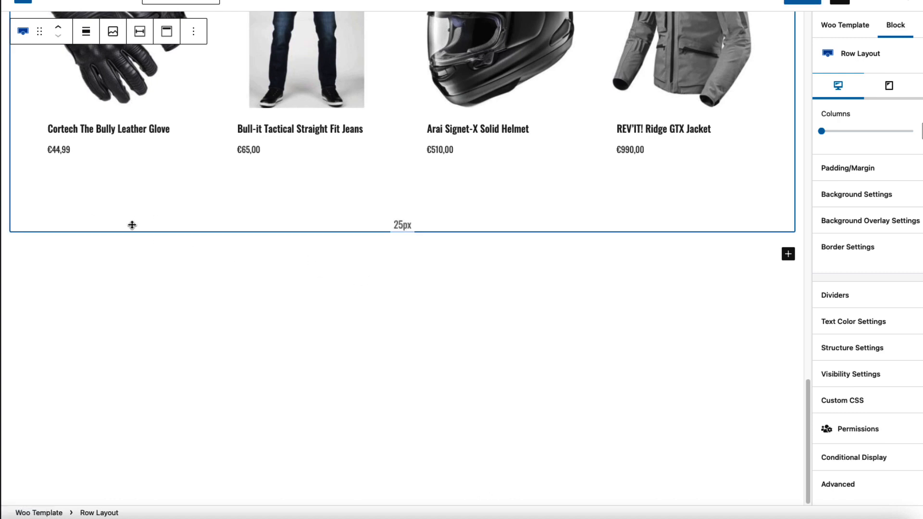
click(788, 254)
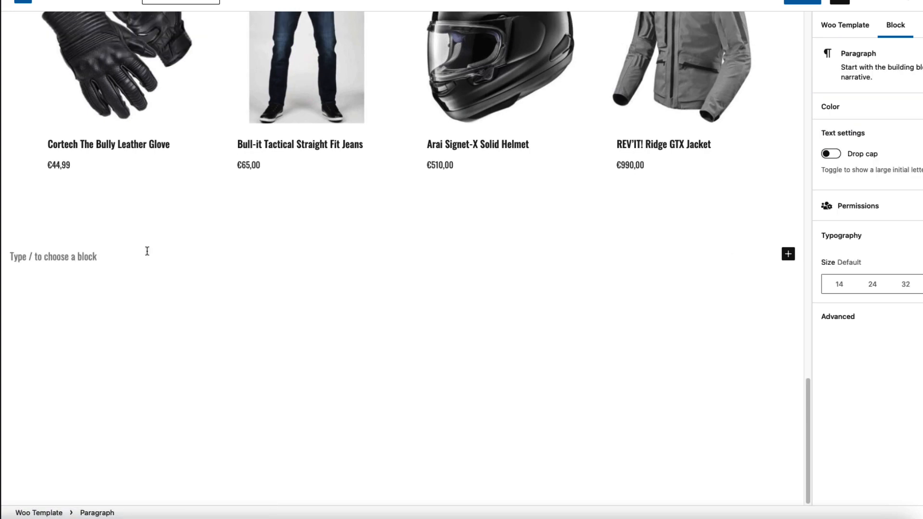
key(super+v)
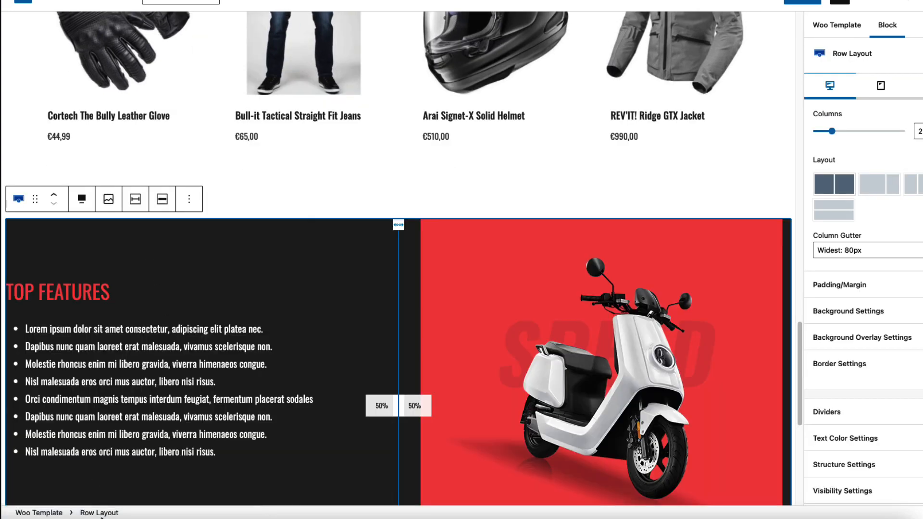
- Replace the description block under the TOP FEATURES heading with a new Product: Description block and highlight its source list in the product editor
scroll(389, 267, down, 3)
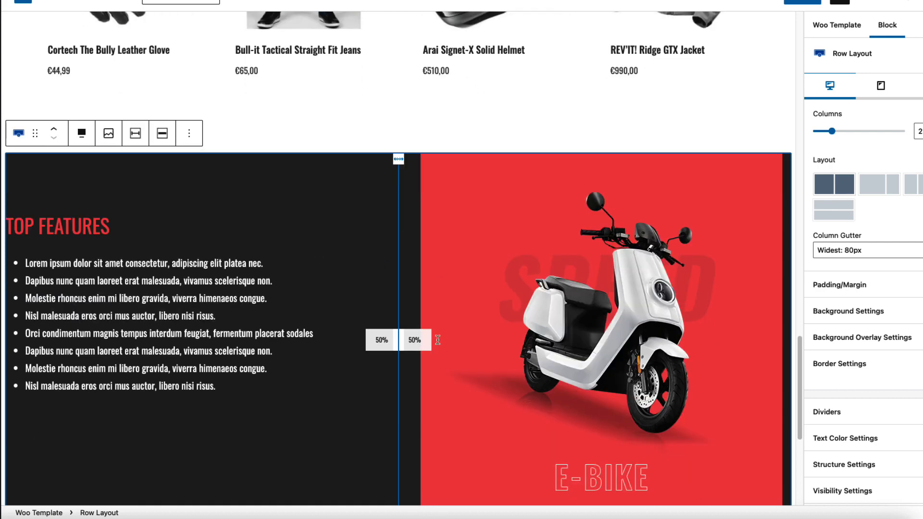
click(120, 277)
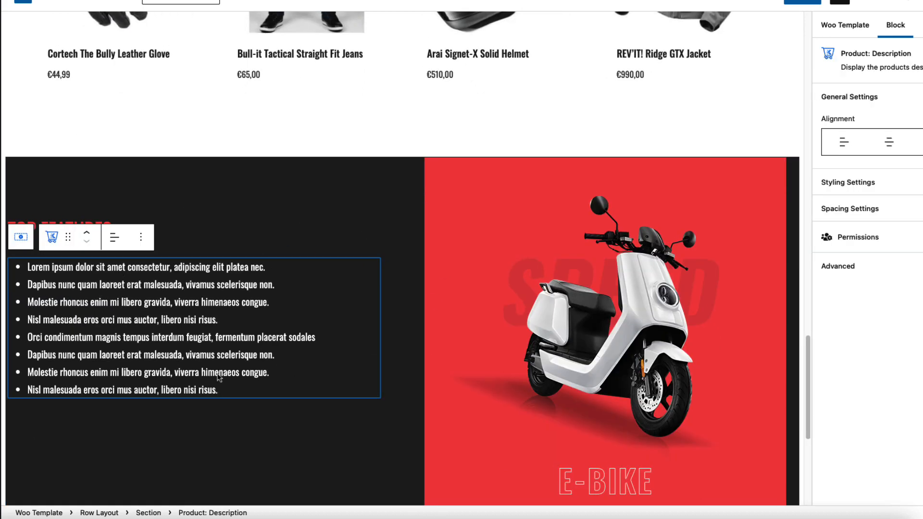
key(BackSpace)
click(112, 266)
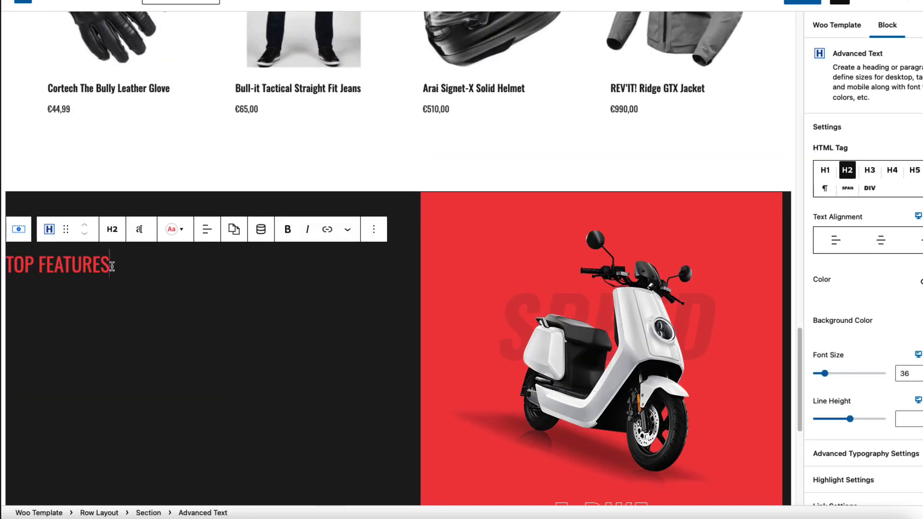
key(Return)
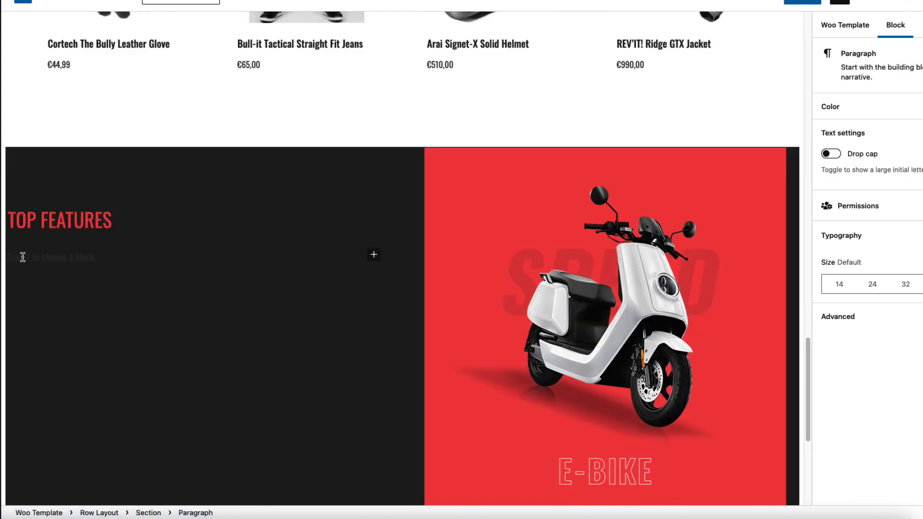
text(/)
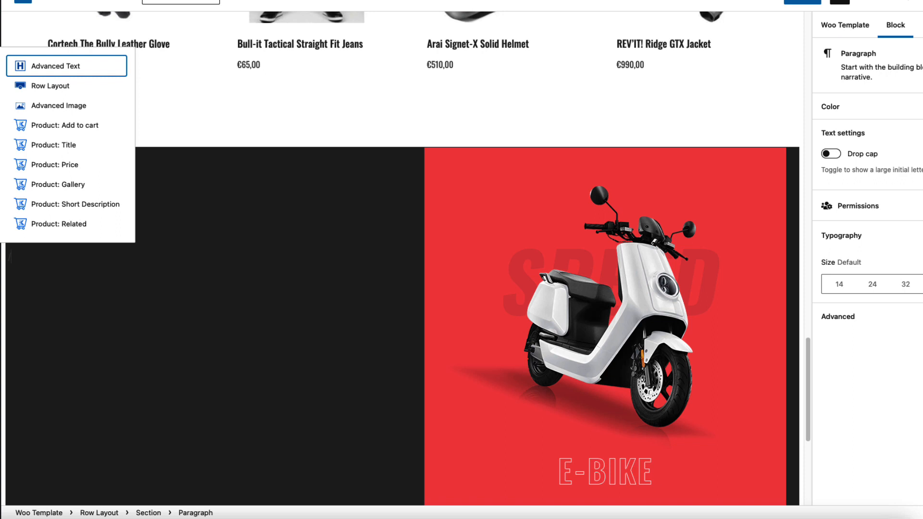
text(produ)
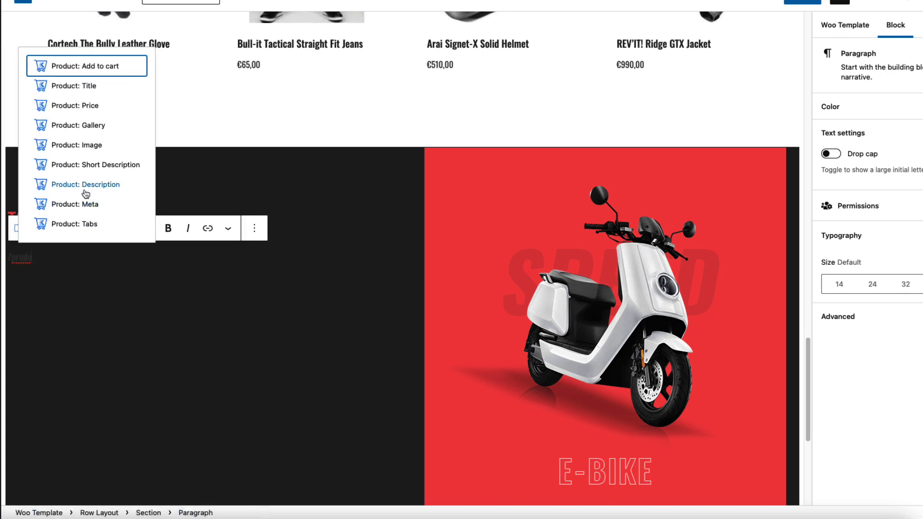
click(85, 184)
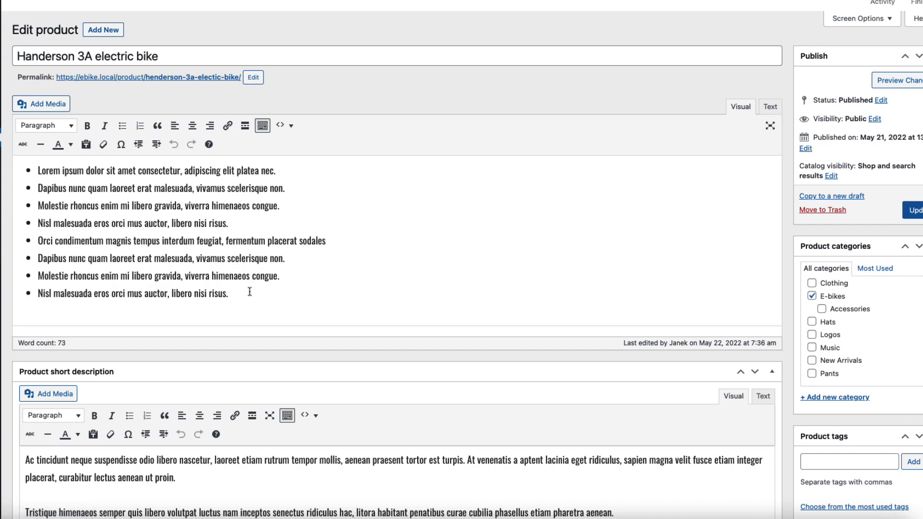
drag(247, 293, 33, 169)
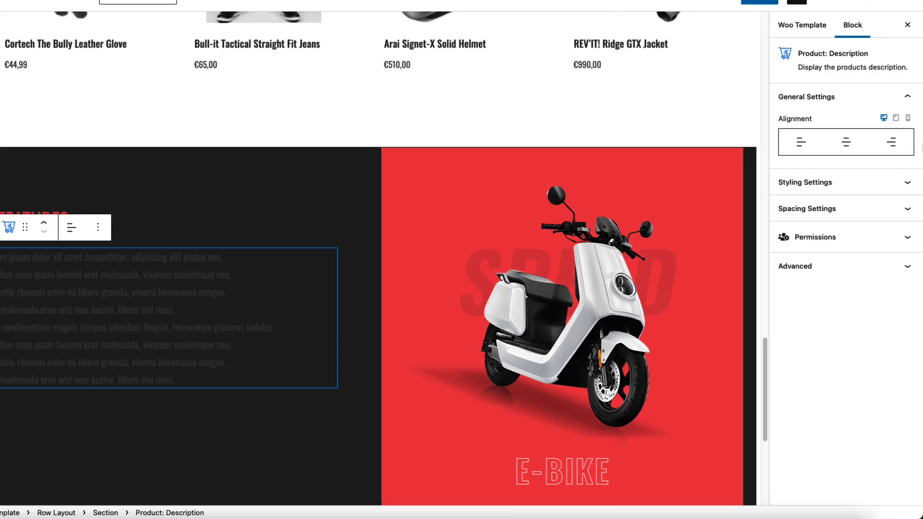
- Set the product description's text colors to white and its font size to 18 px
click(875, 188)
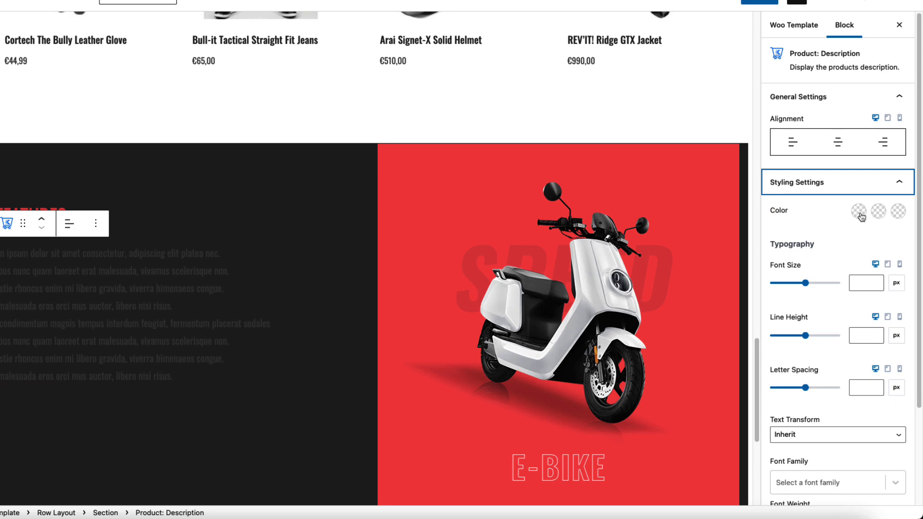
click(858, 211)
click(870, 180)
click(897, 210)
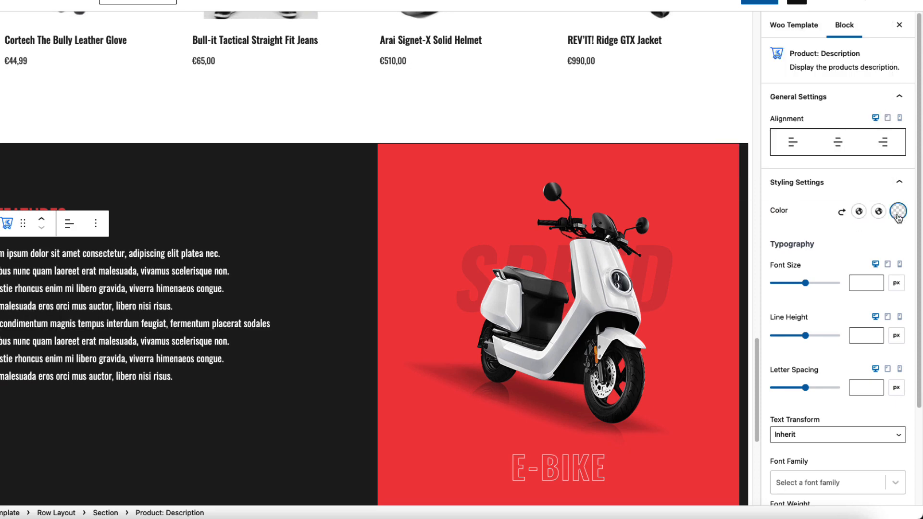
click(890, 181)
click(860, 285)
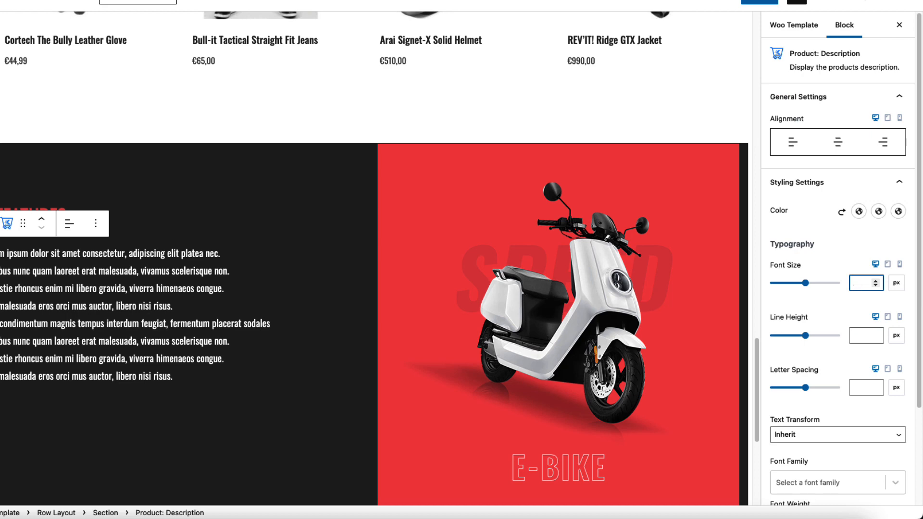
text(18)
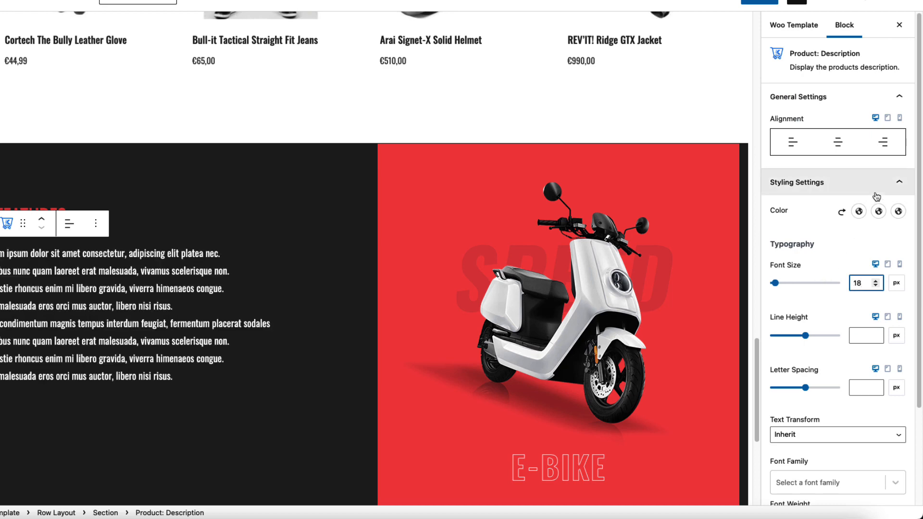
scroll(589, 243, down, 2)
scroll(588, 243, up, 3)
- Select the scooter image block and examine the extra image fields in the product editor
click(465, 253)
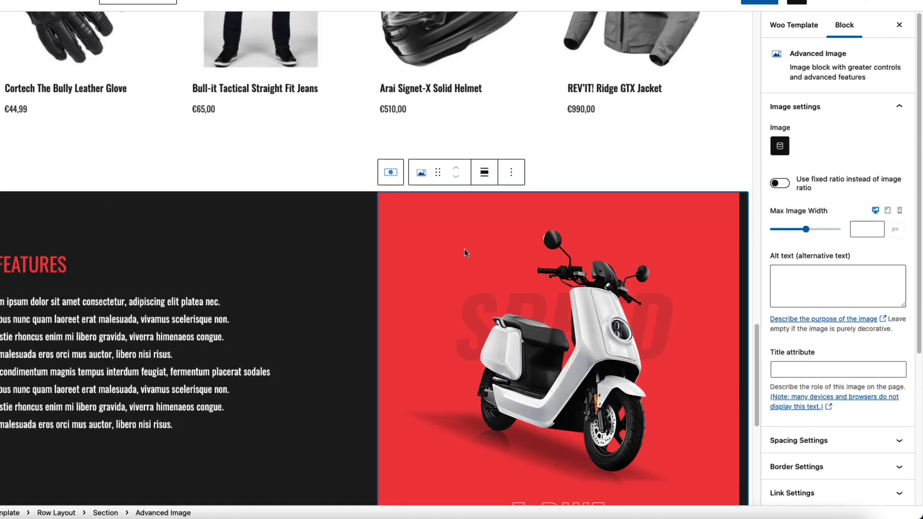
scroll(701, 200, down, 2)
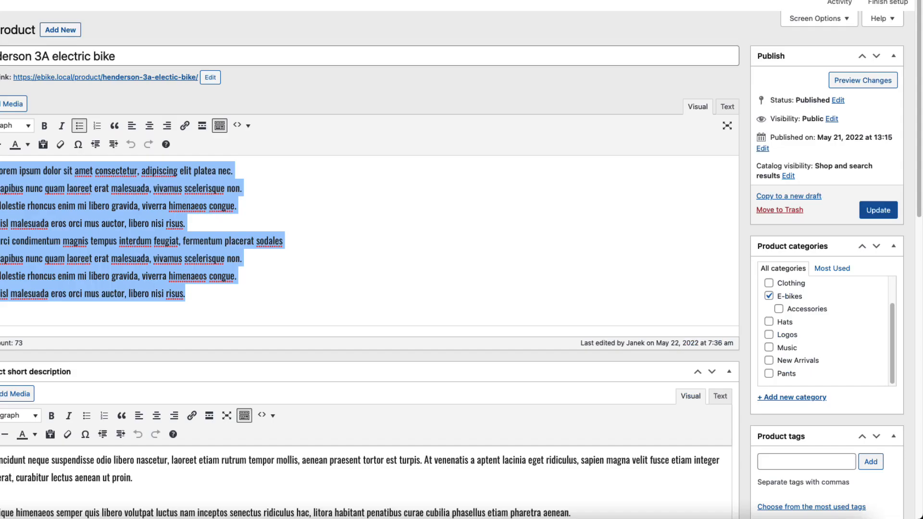
scroll(126, 296, down, 10)
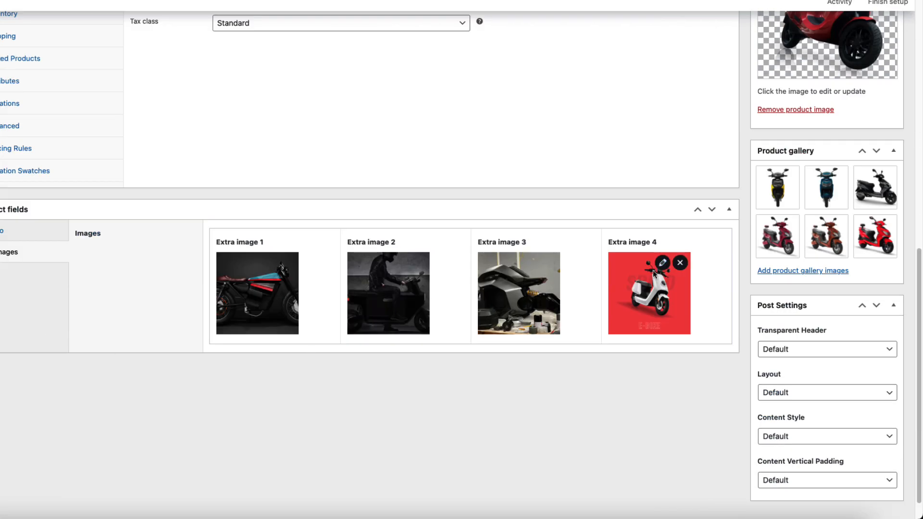
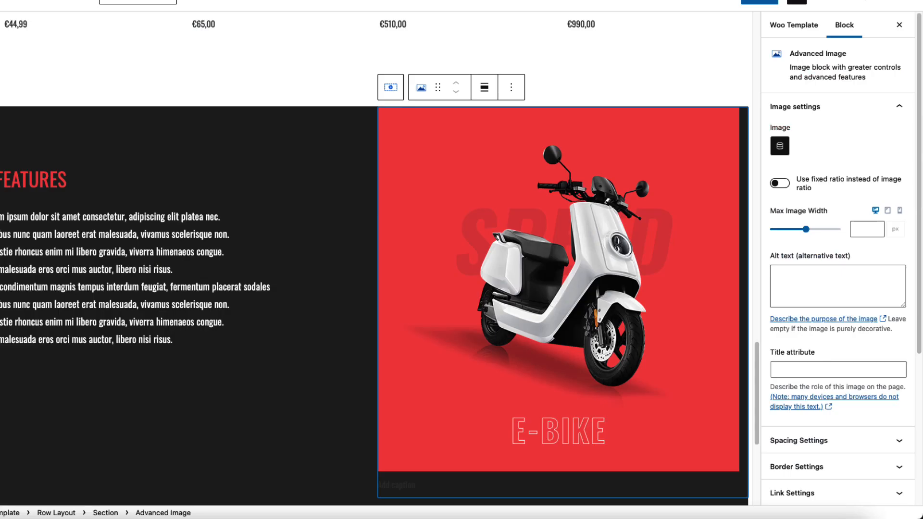
- Save the template and review the lower sections of the live product page
scroll(401, 222, down, 1)
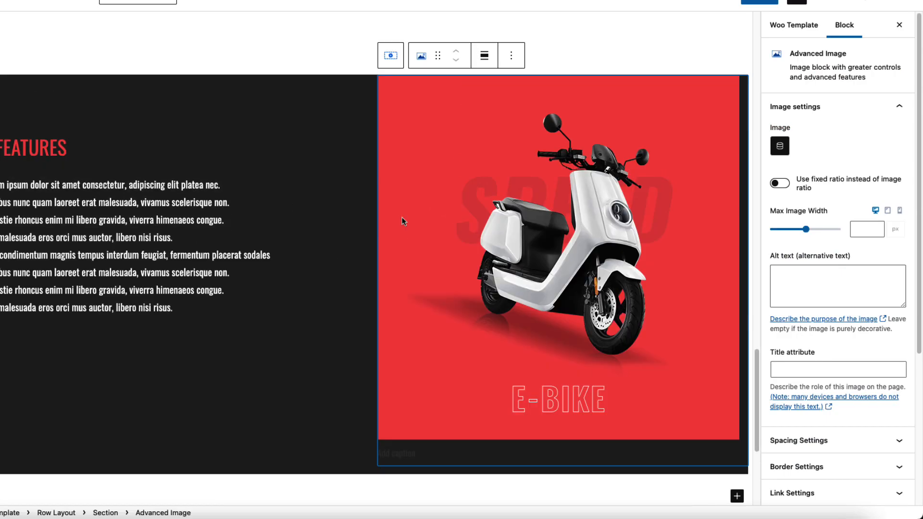
click(760, 2)
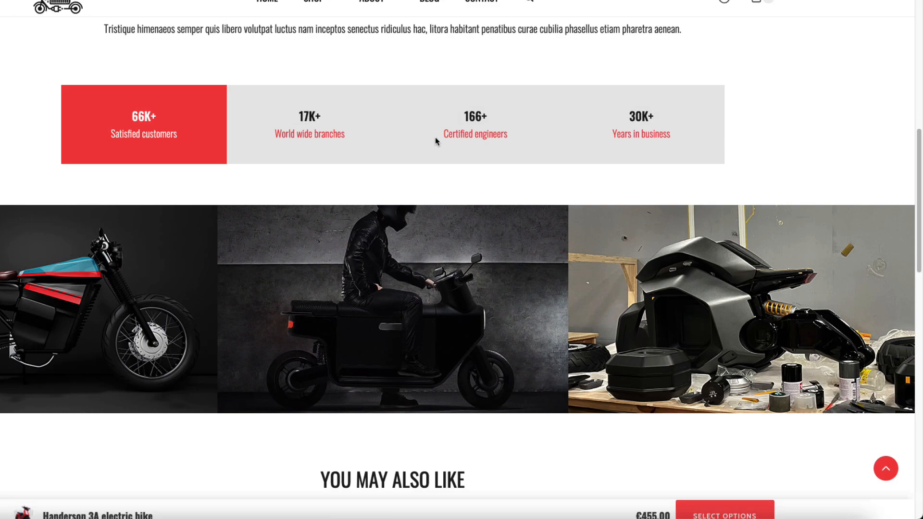
scroll(434, 137, down, 10)
scroll(436, 141, down, 9)
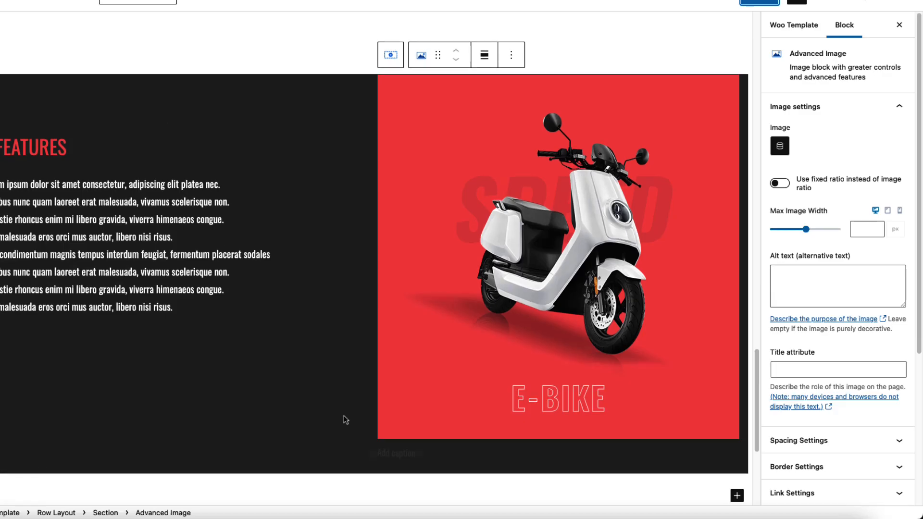
- Add a two-column Row Layout with the red scooter image and FAQ'S accordion below the features section
scroll(423, 405, down, 6)
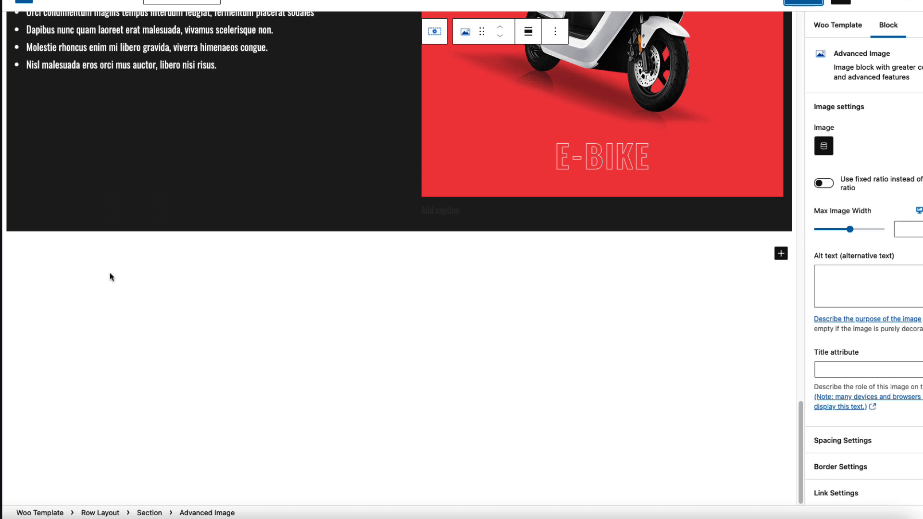
click(780, 253)
click(646, 325)
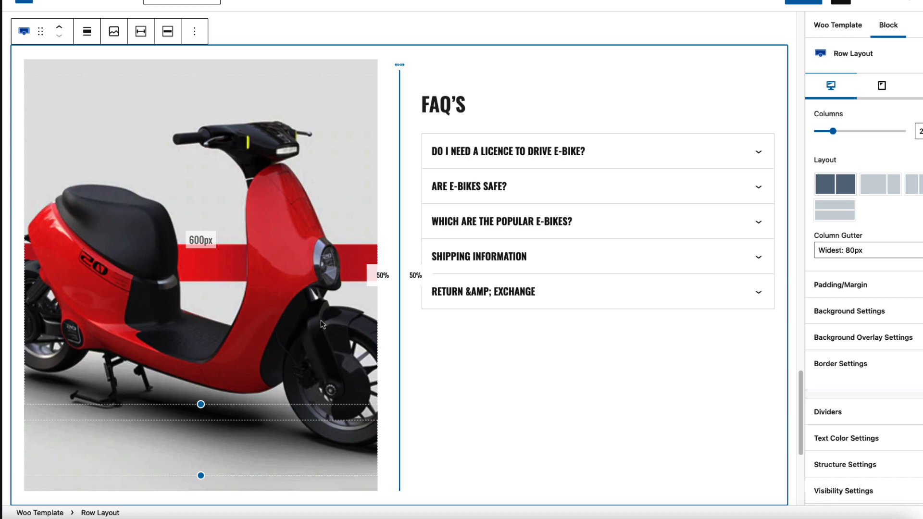
scroll(322, 324, up, 3)
scroll(322, 324, down, 3)
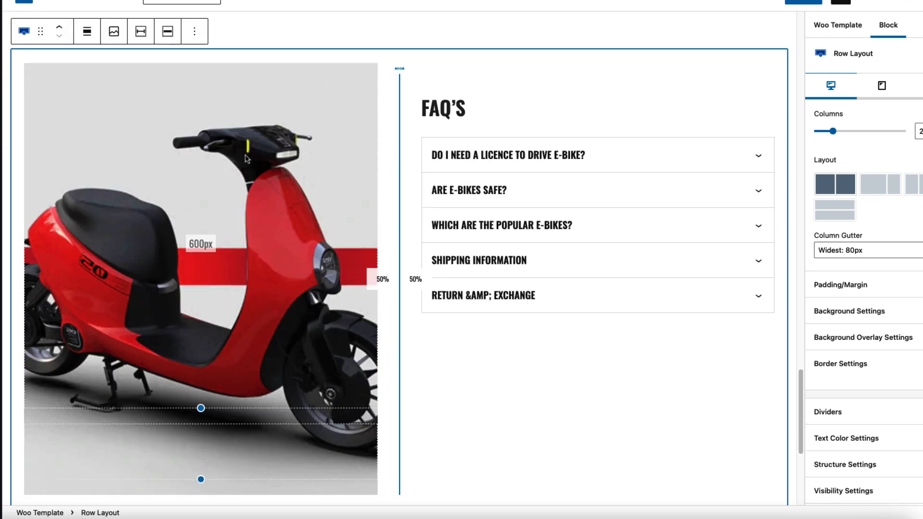
- Examine the FAQ row's blocks: the spacer, its section's background settings, the heading and the Product: Tabs block
click(201, 141)
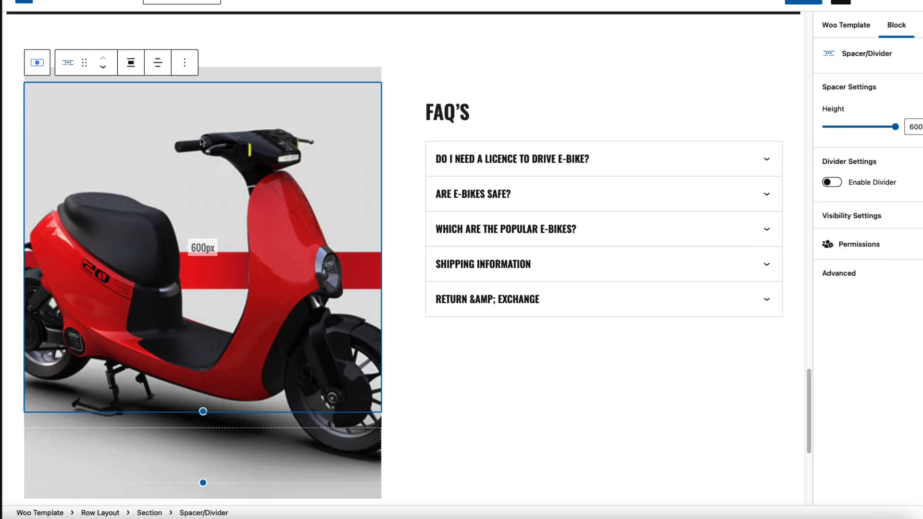
click(149, 512)
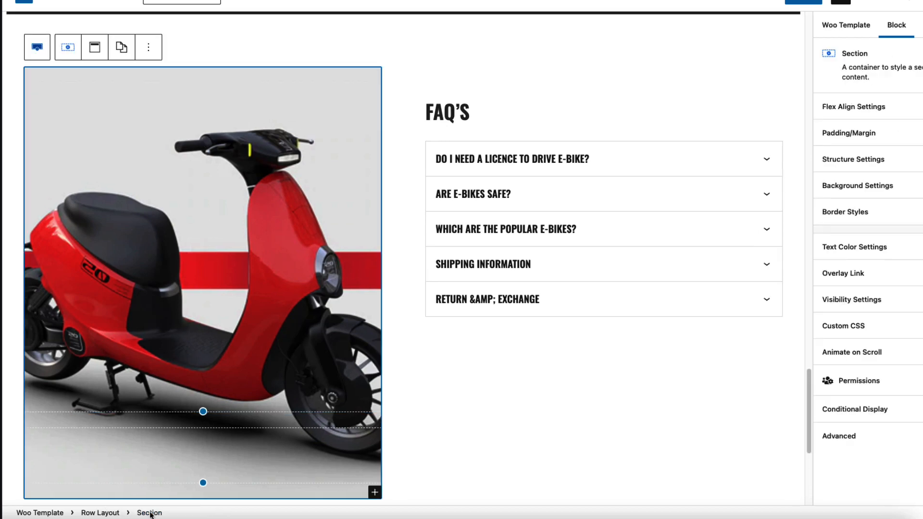
click(889, 191)
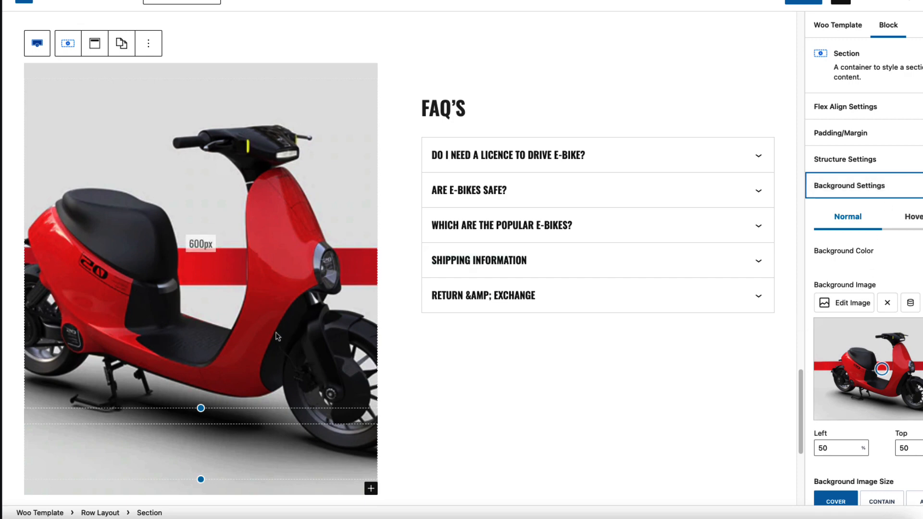
click(222, 264)
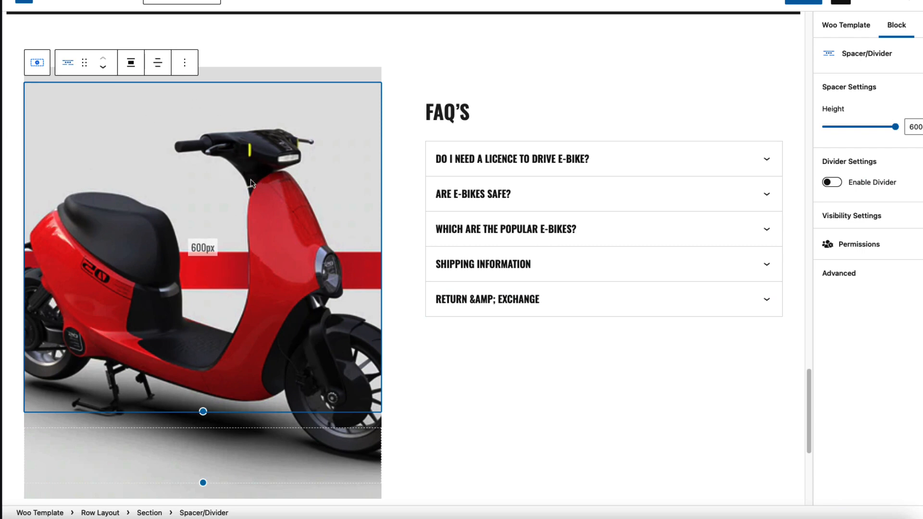
click(549, 114)
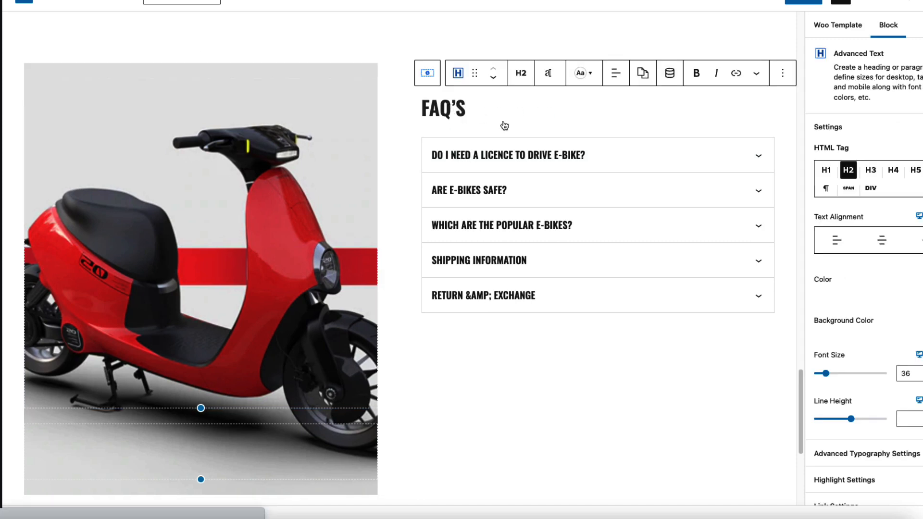
click(650, 155)
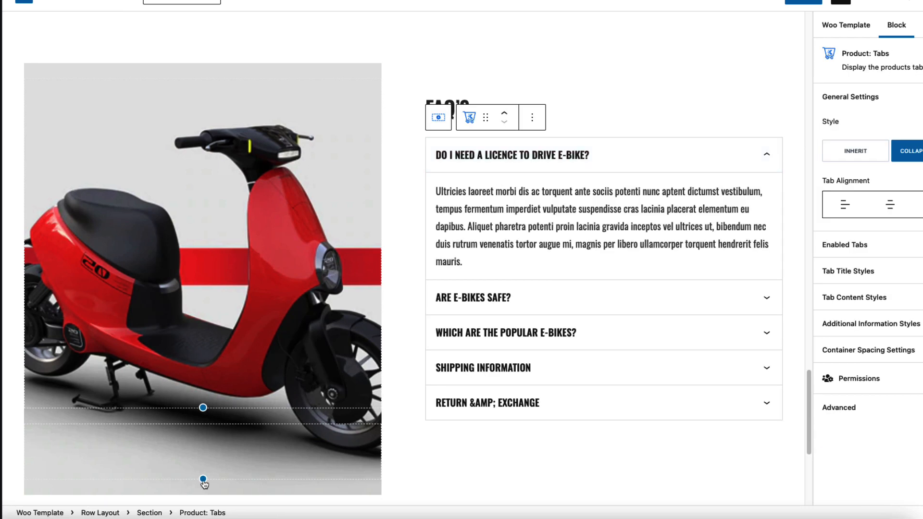
- Insert another Product: Tabs block before the existing FAQ accordion and give it the Collapse Style
click(537, 124)
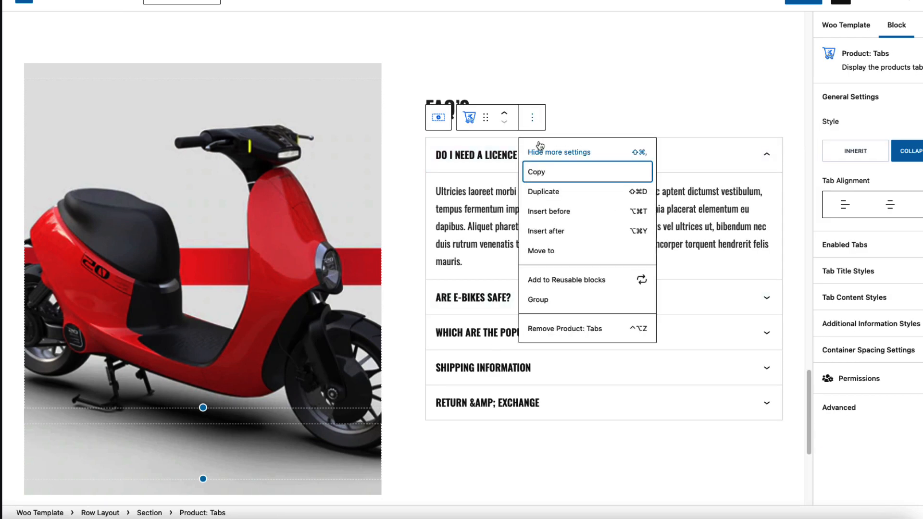
click(562, 210)
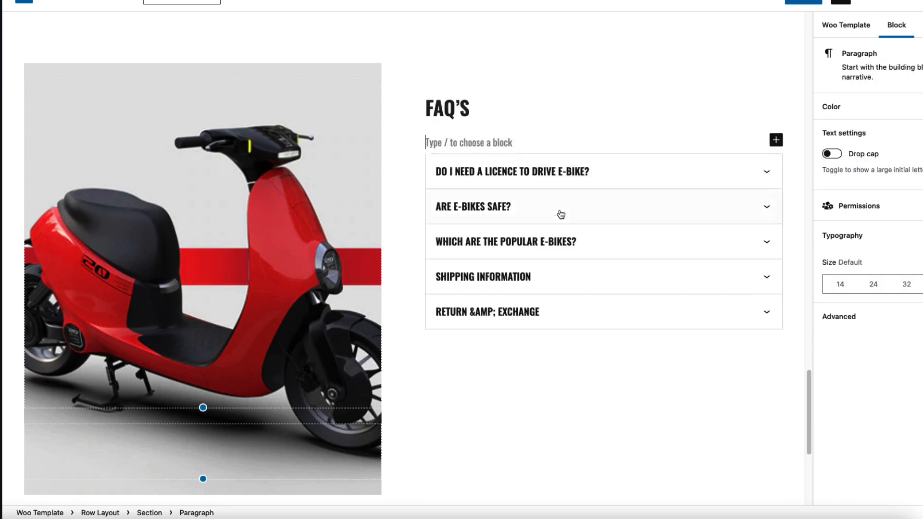
text(/product tabs)
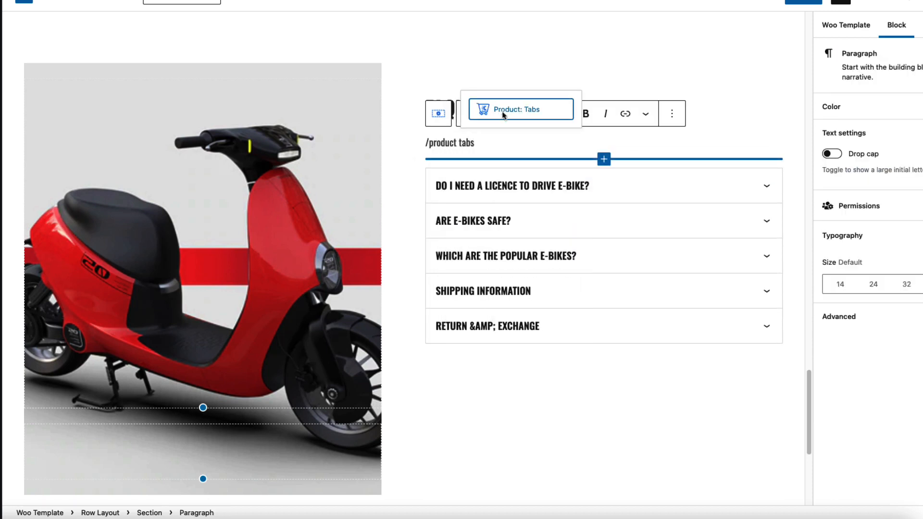
click(509, 109)
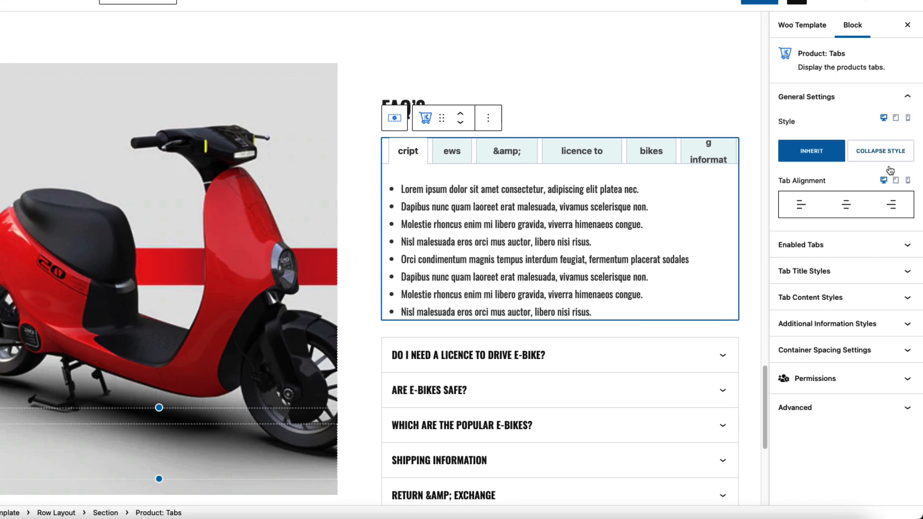
click(875, 153)
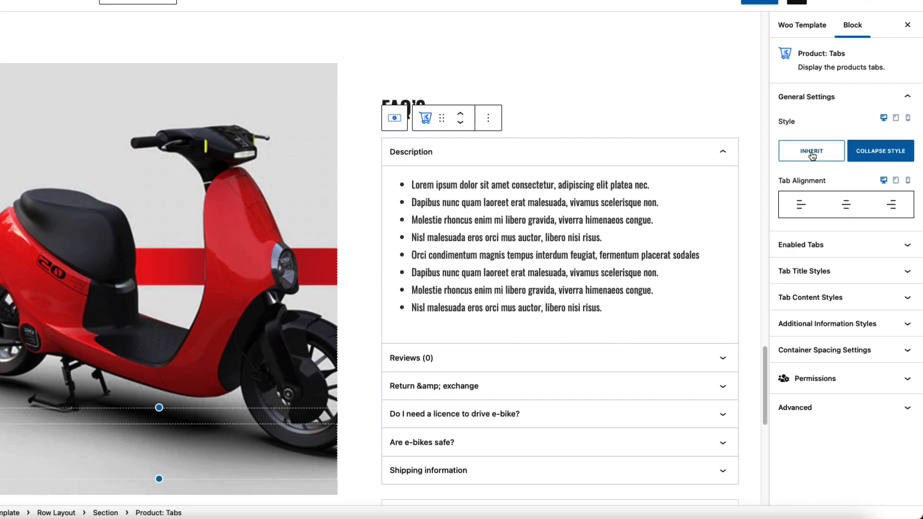
- Disable the Description, additional_information and Reviews (0) tabs in the new Product: Tabs block
click(891, 250)
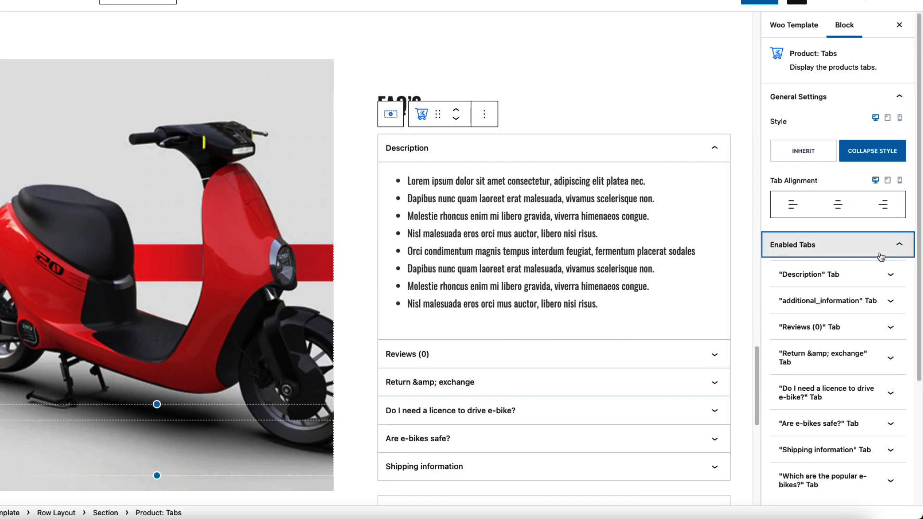
click(890, 274)
click(783, 296)
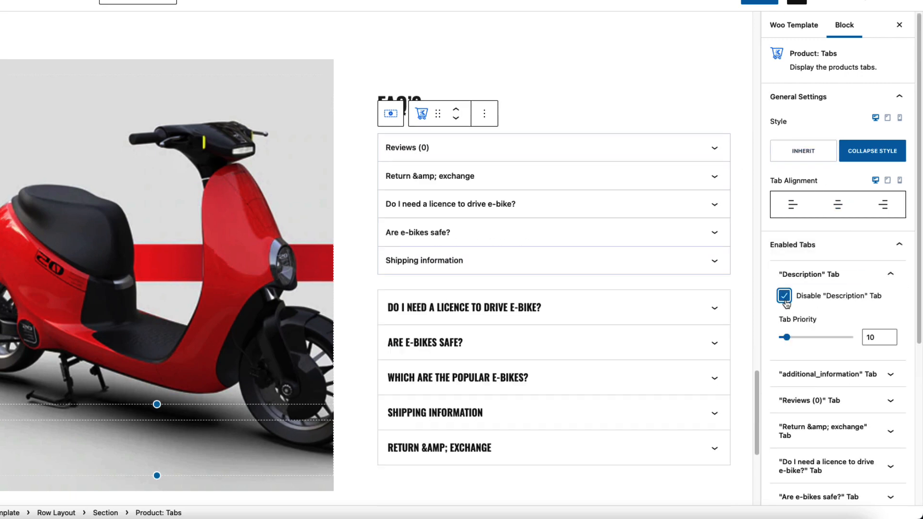
scroll(326, 195, up, 5)
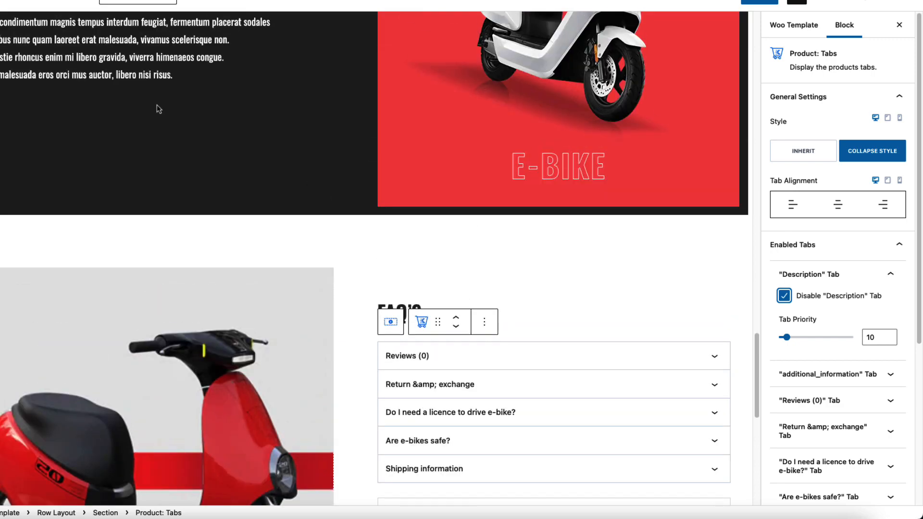
scroll(163, 111, up, 5)
scroll(490, 247, down, 10)
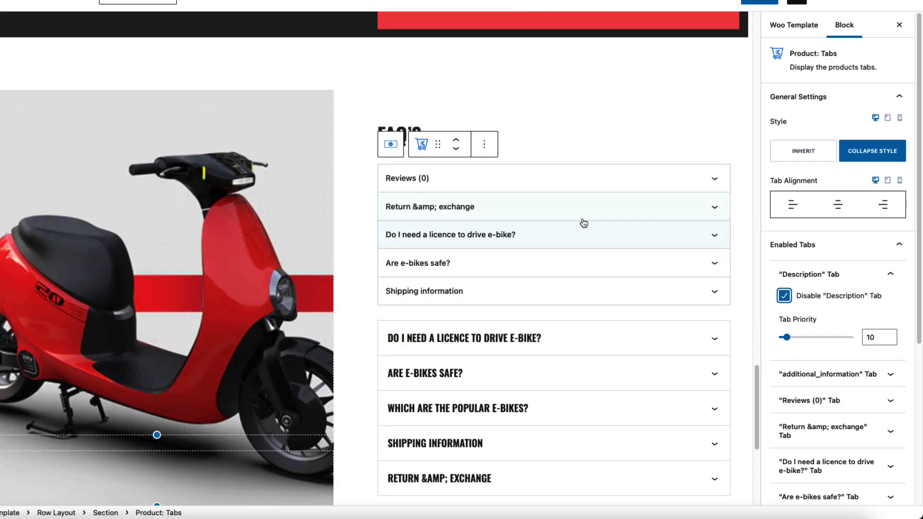
scroll(893, 332, down, 2)
click(890, 323)
click(784, 344)
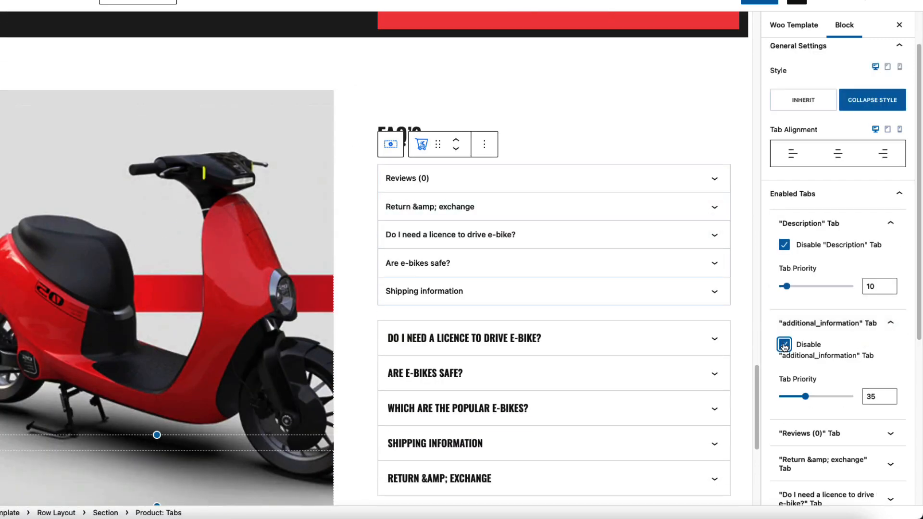
scroll(830, 348, down, 6)
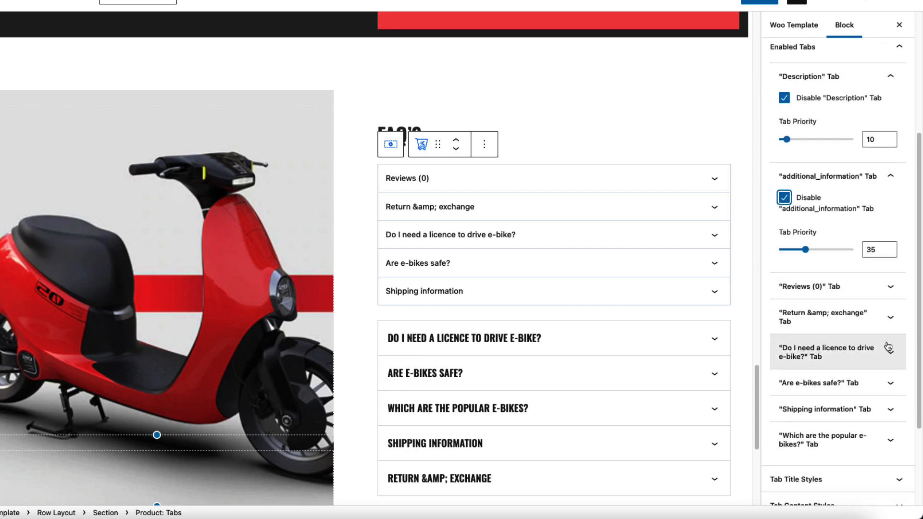
click(882, 288)
click(783, 308)
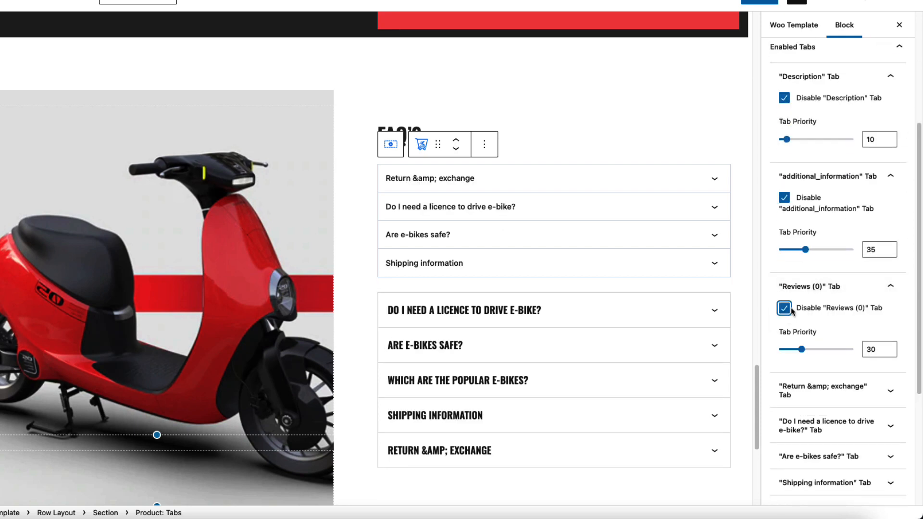
- Set the tab priority to 90 for Return & exchange and to 80 for Shipping information in the new block
scroll(793, 310, down, 5)
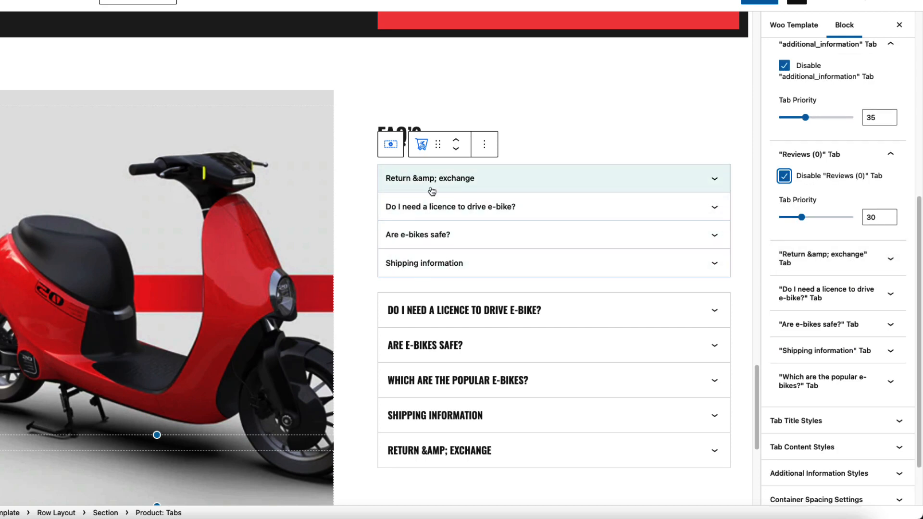
click(891, 261)
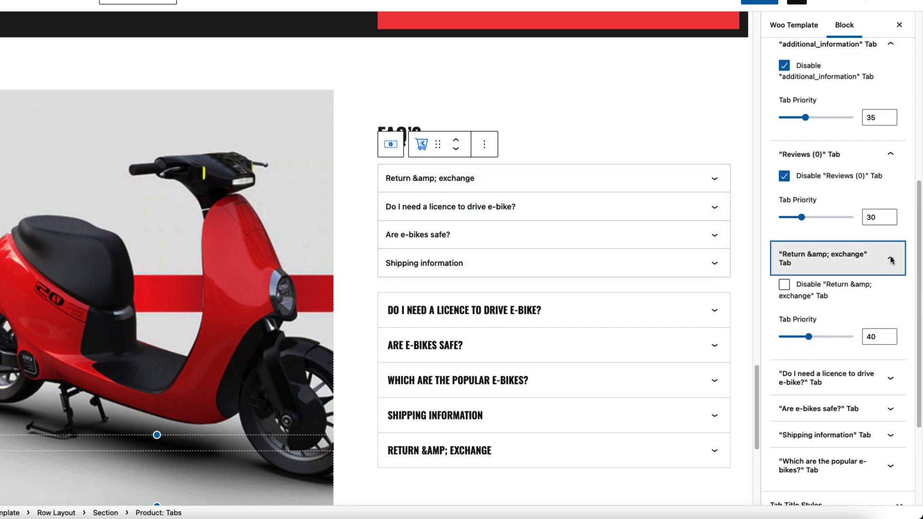
click(868, 322)
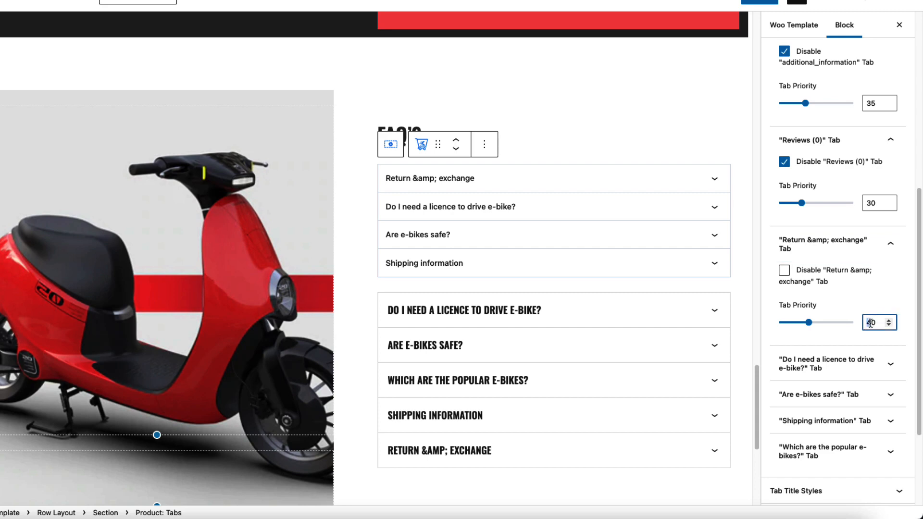
key(BackSpace)
text(9)
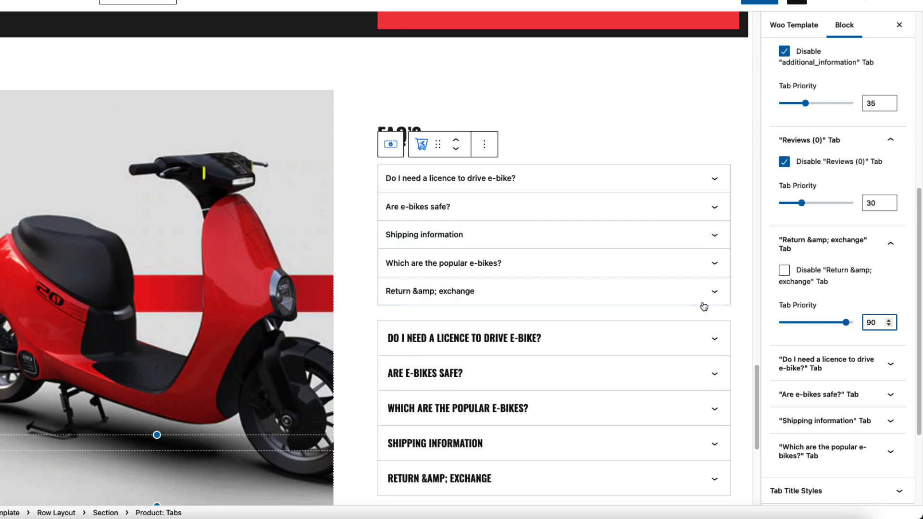
click(890, 419)
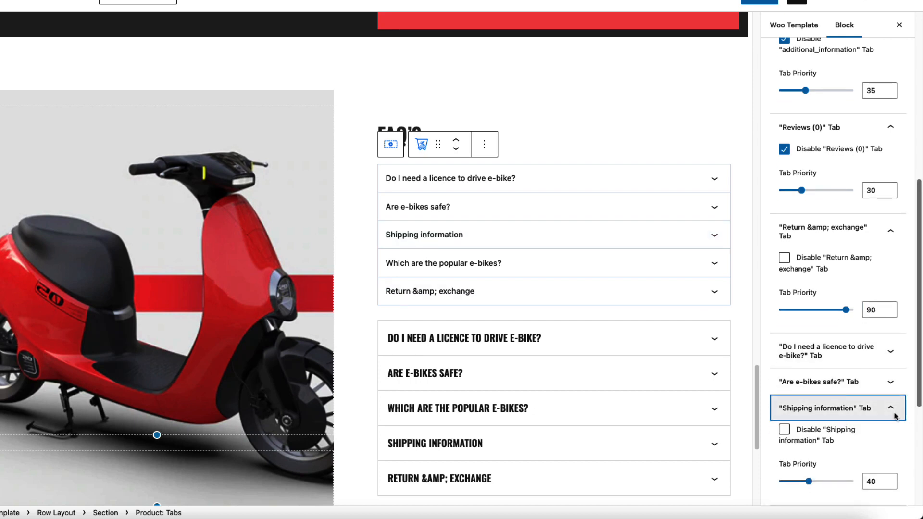
click(861, 481)
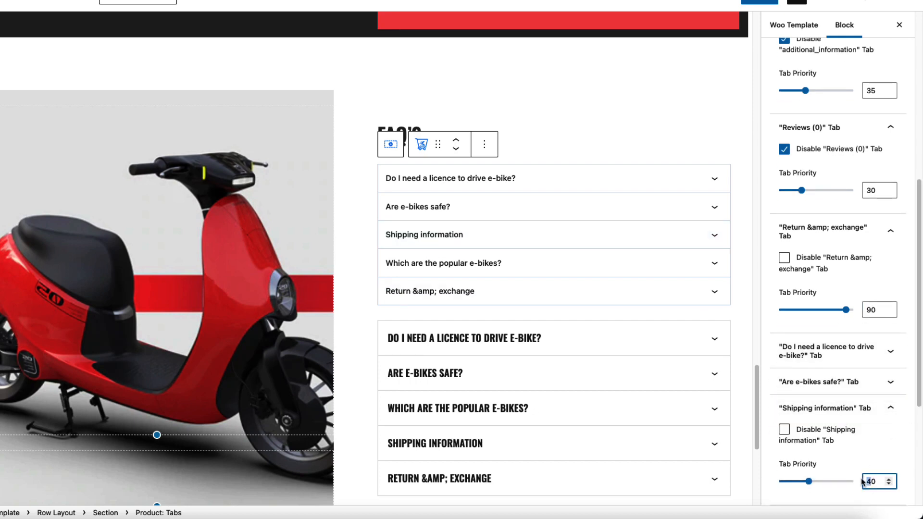
text(8)
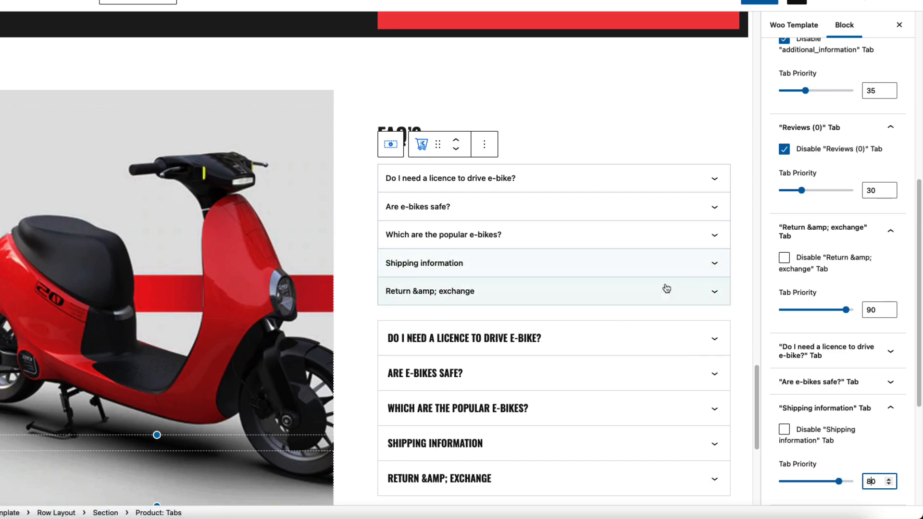
- Remove the unstyled Product: Tabs block above the styled FAQ accordion and update the template
scroll(817, 308, down, 5)
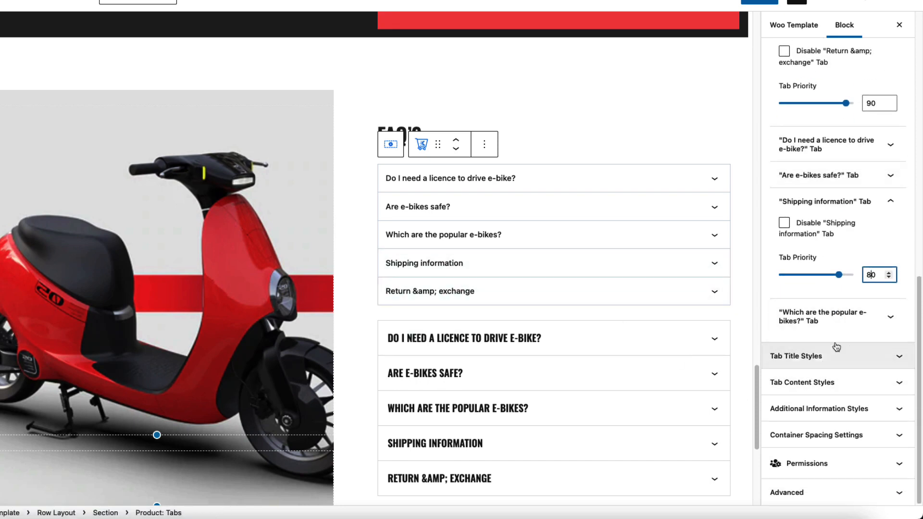
click(484, 144)
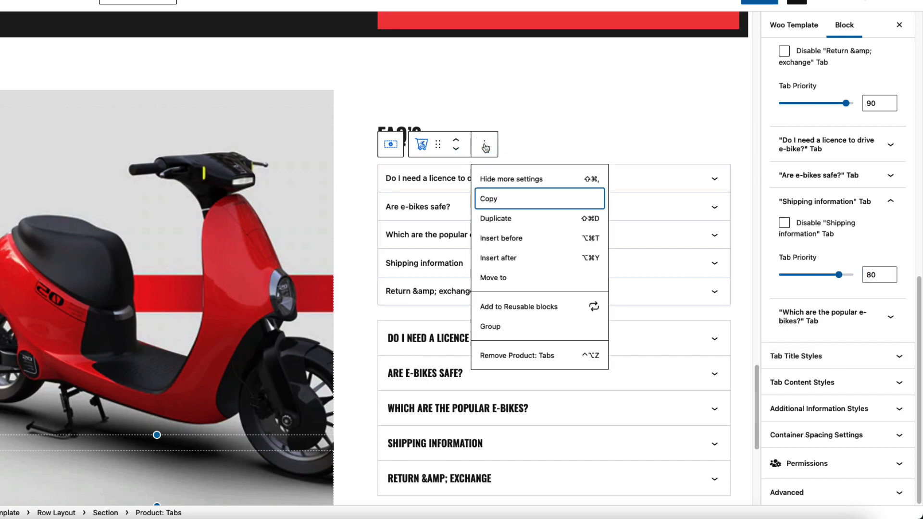
click(505, 354)
click(763, 3)
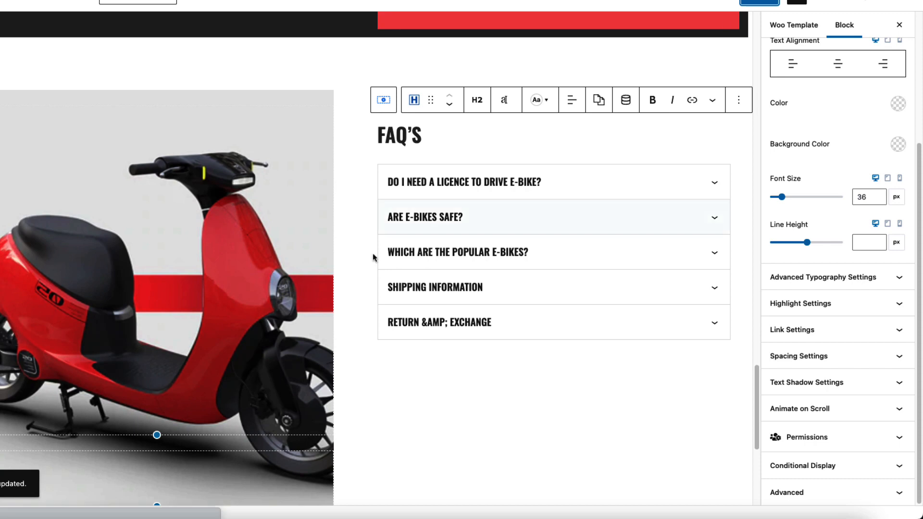
- Open the vertical alignment options of the FAQ row and update the template
scroll(387, 286, down, 5)
scroll(388, 286, up, 6)
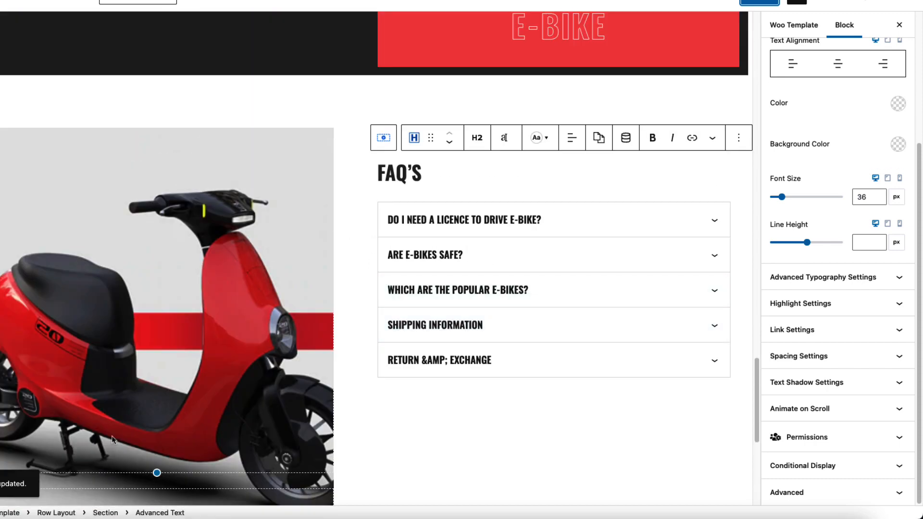
click(187, 122)
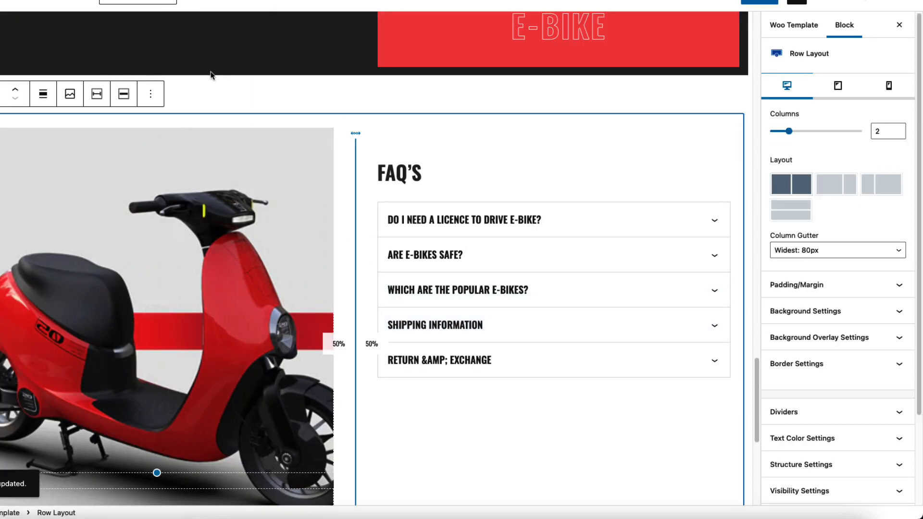
click(122, 97)
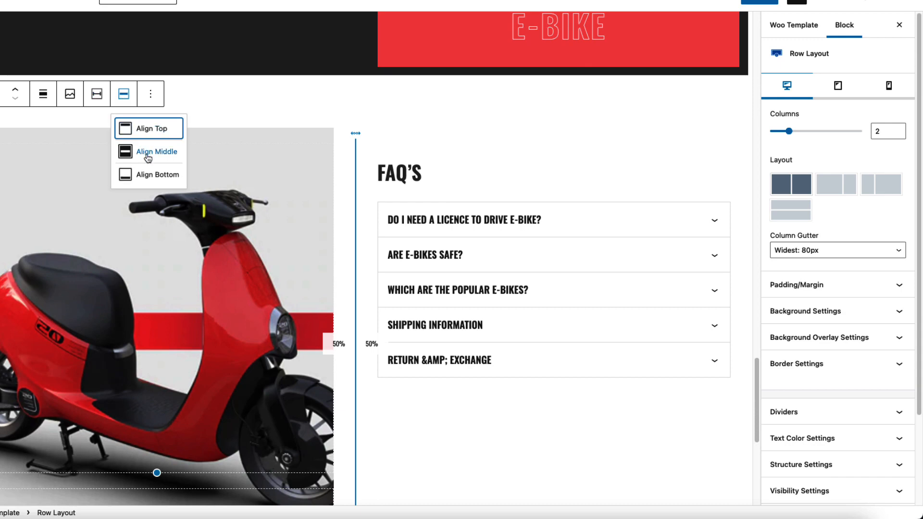
click(753, 5)
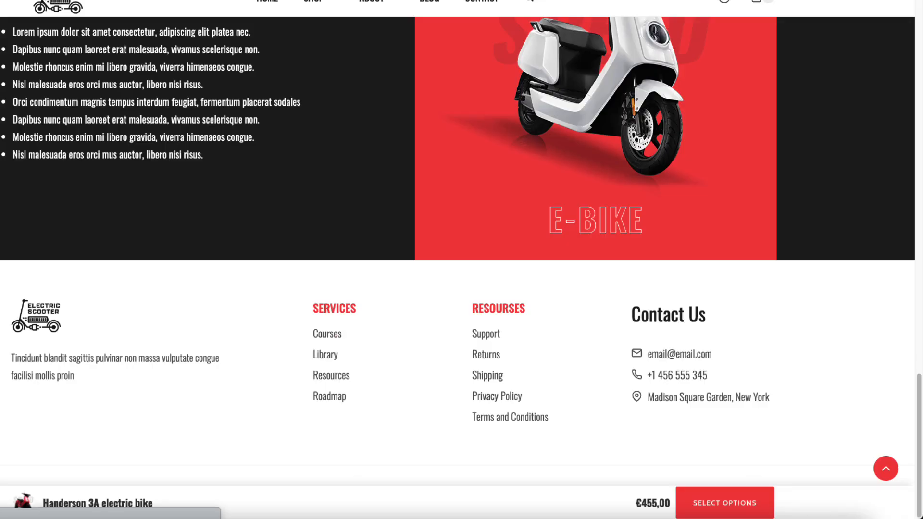
- Review the FAQ section with its scooter image and collapsible tabs on the live product page
scroll(391, 222, down, 5)
scroll(469, 224, down, 4)
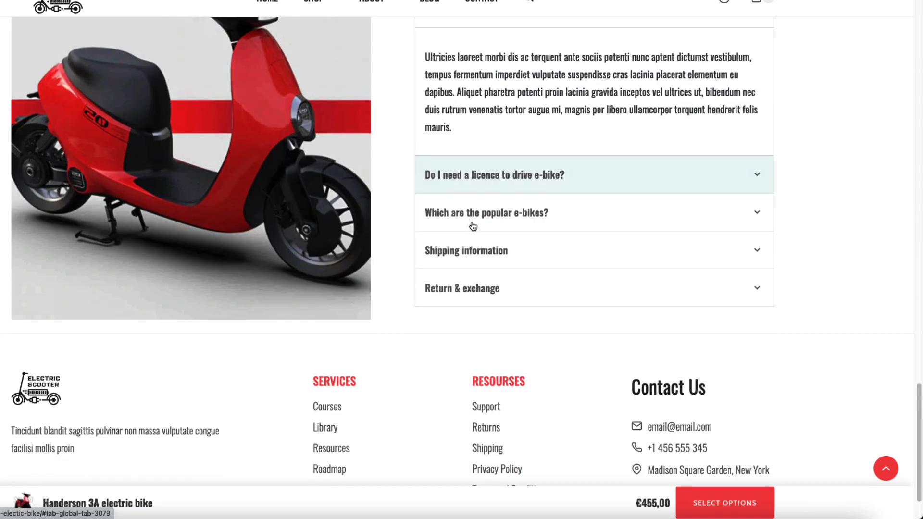
scroll(468, 224, up, 3)
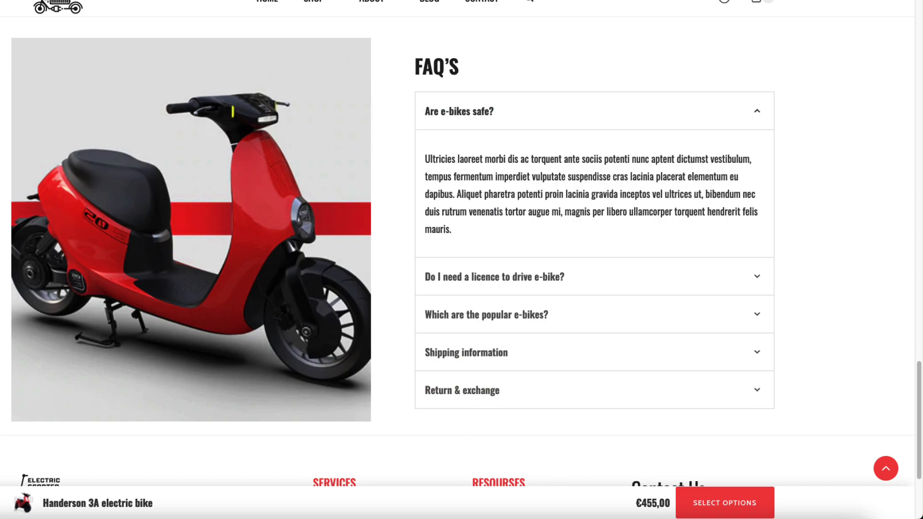
scroll(306, 197, down, 3)
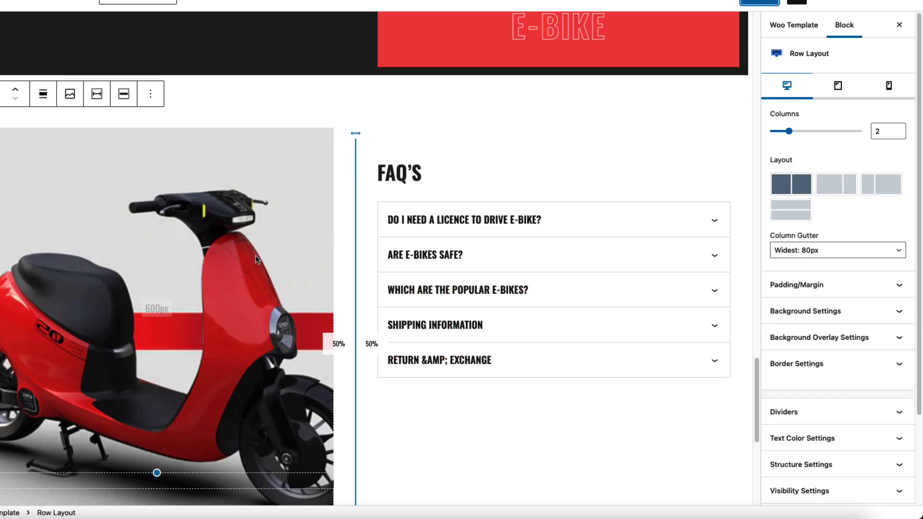
- Add a full-width Row Layout block with a single column below the FAQ row in the template editor
scroll(469, 397, down, 5)
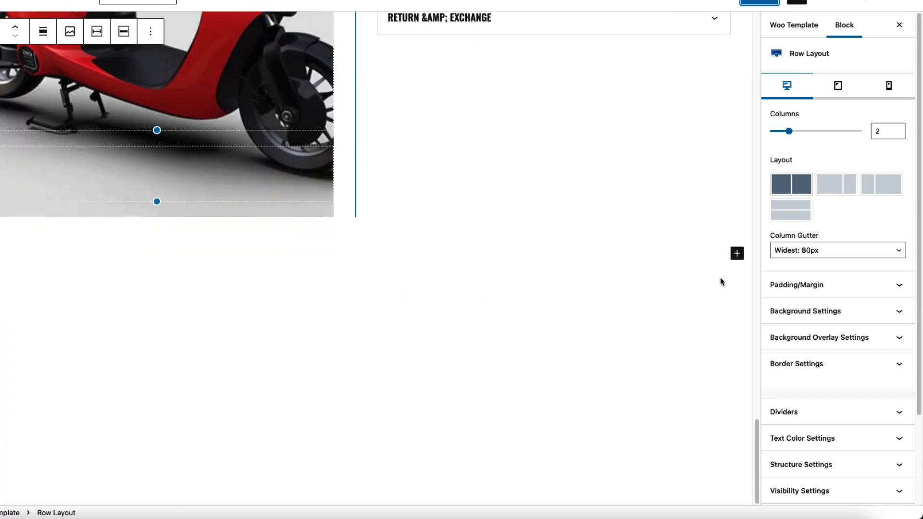
click(732, 254)
click(711, 333)
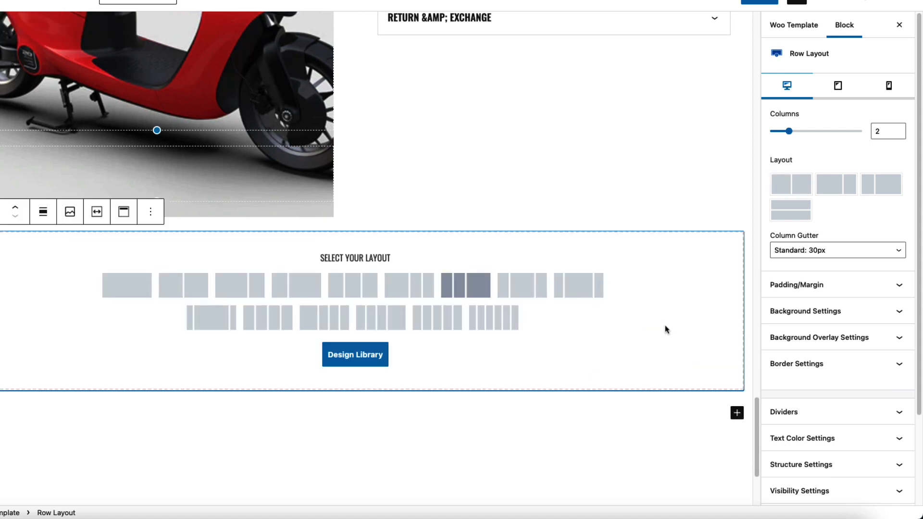
click(41, 217)
click(55, 306)
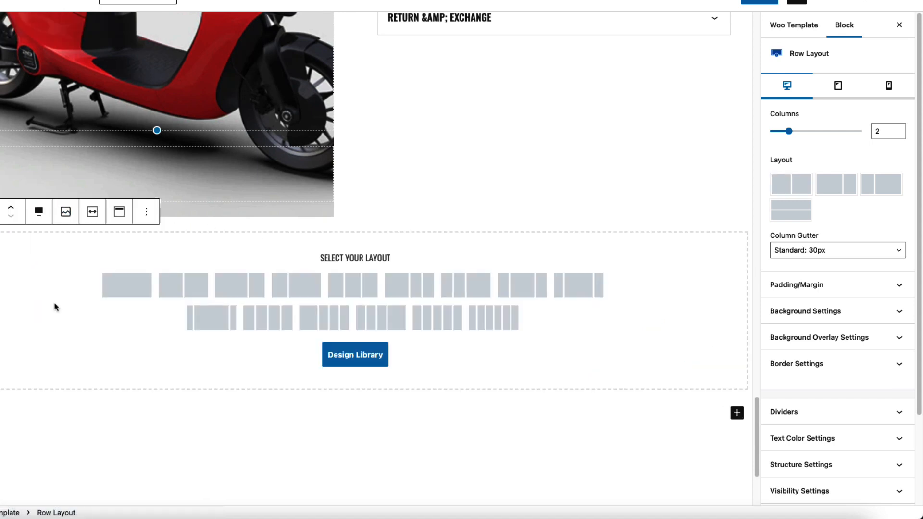
click(132, 288)
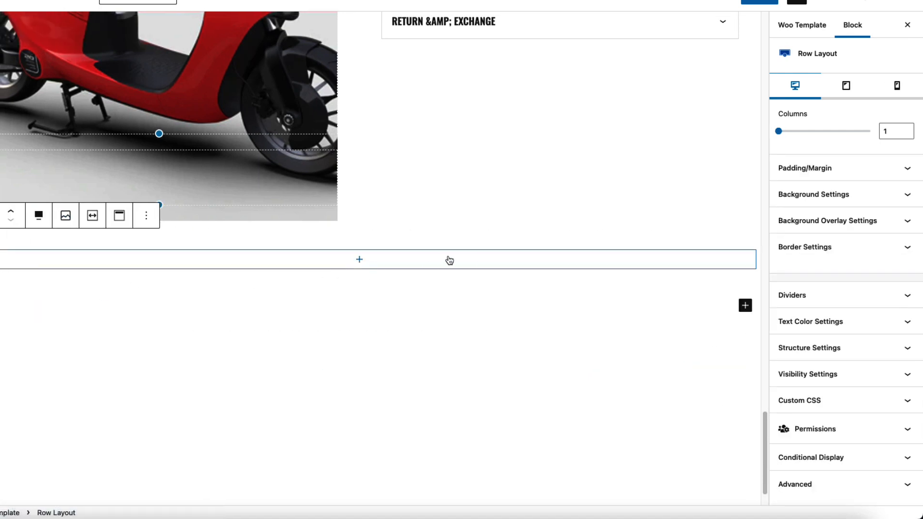
- Set the new row's top and bottom padding to 50 px
click(805, 168)
drag(790, 210, 769, 216)
text(50)
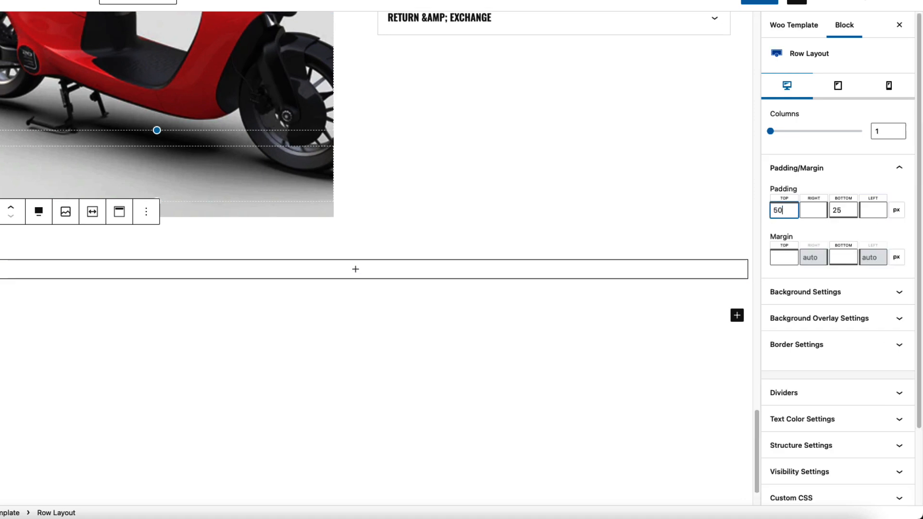
double_click(837, 210)
text(50)
- Give the new row a solid background color of hex EDEDED
click(887, 293)
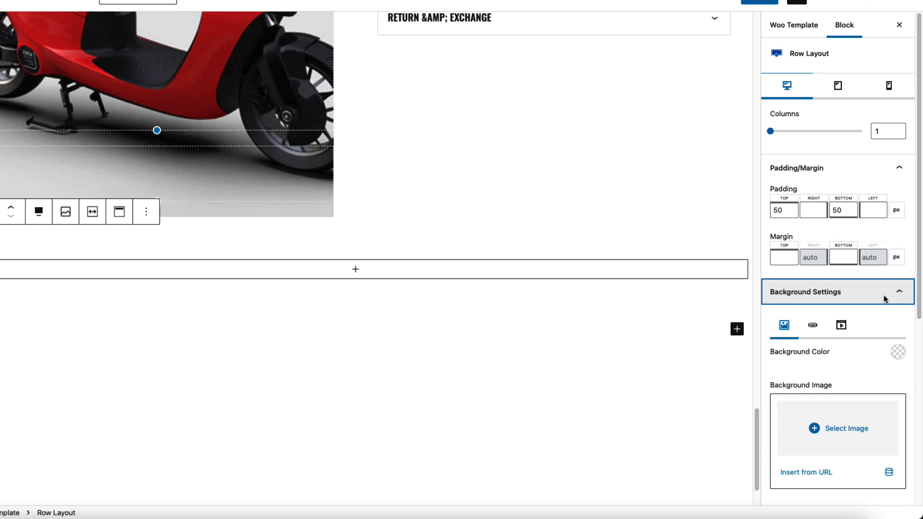
click(898, 353)
double_click(774, 288)
text(EDEDED)
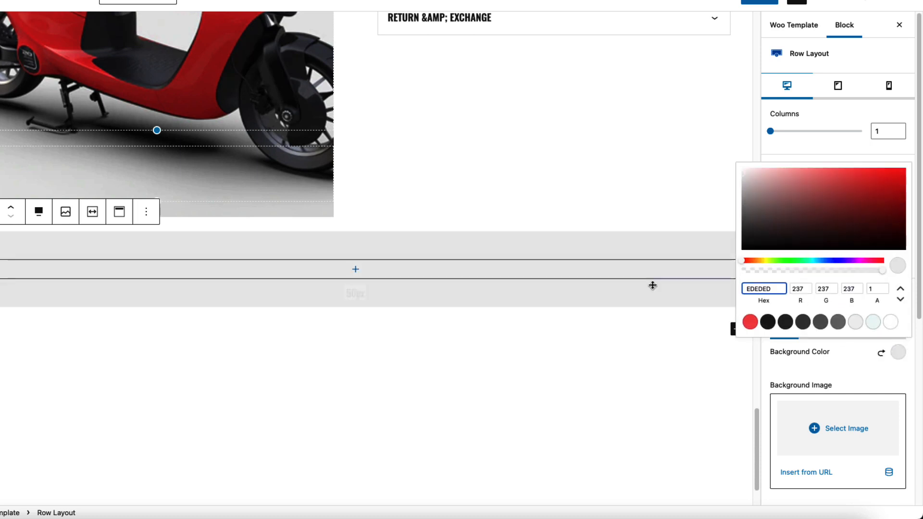
- Insert an Advanced Text heading in the grey row reading "DO YOU WANT A TEST RIDE?"
click(358, 274)
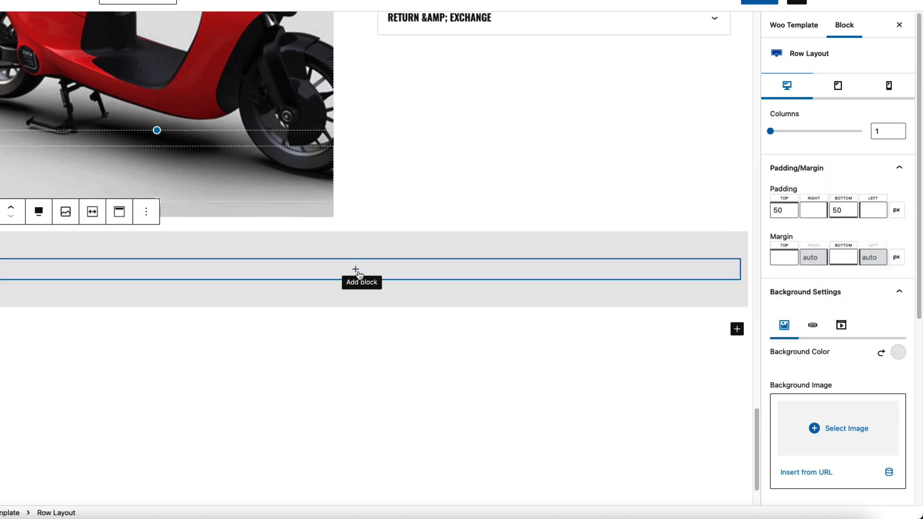
click(359, 272)
click(350, 354)
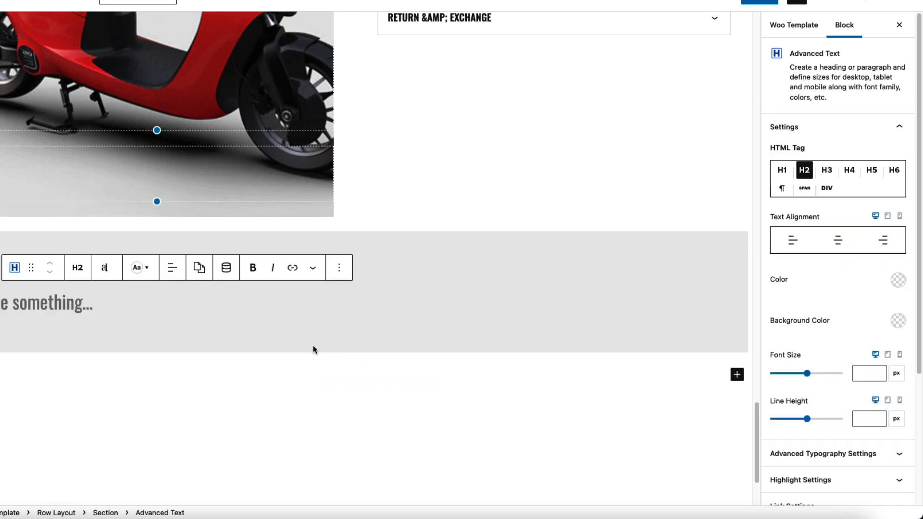
text(DO YOU WANT A TEST RIDE?)
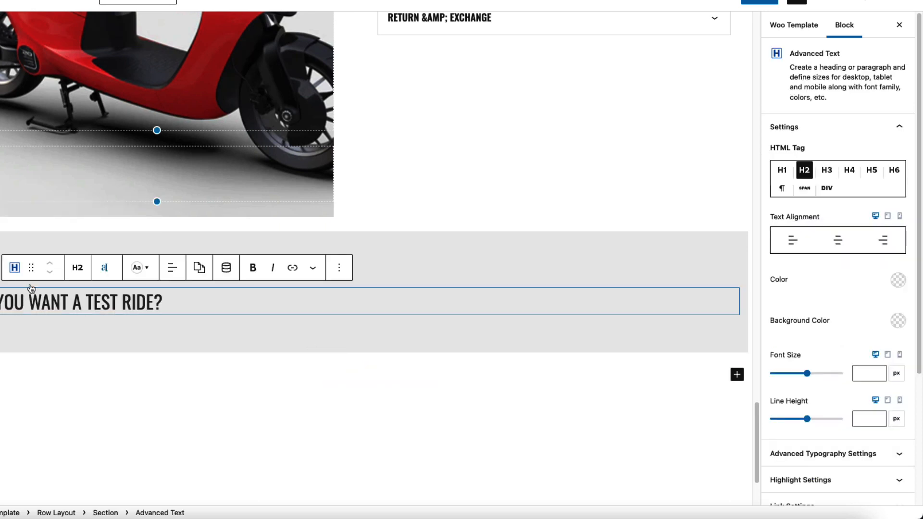
- Center the test ride heading and set its font size to 36 px
click(174, 270)
click(193, 323)
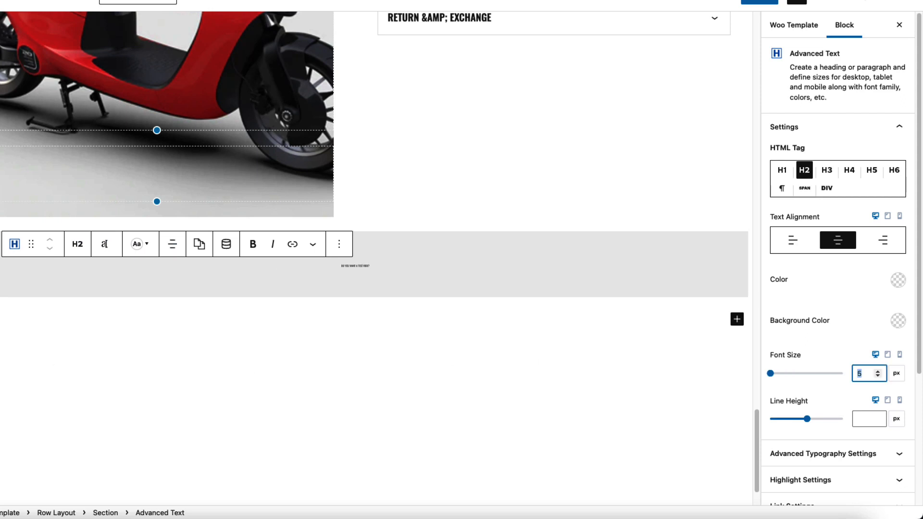
text(36)
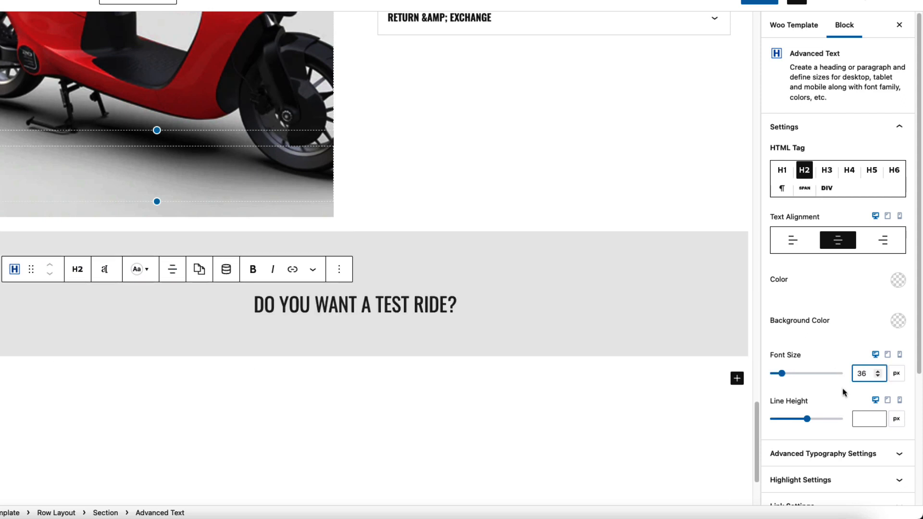
- Set the test ride heading's font family to Oswald with a bolder font weight
scroll(851, 428, down, 3)
click(823, 313)
click(817, 392)
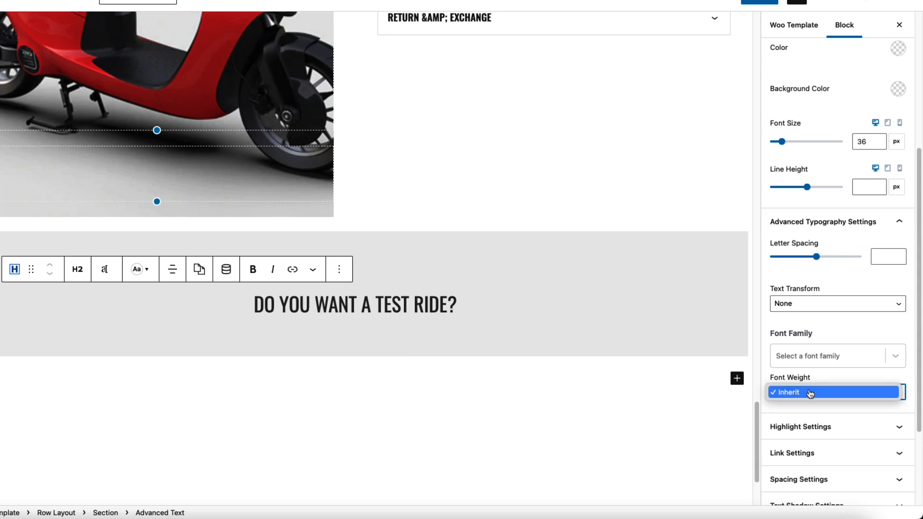
click(826, 355)
text(osw)
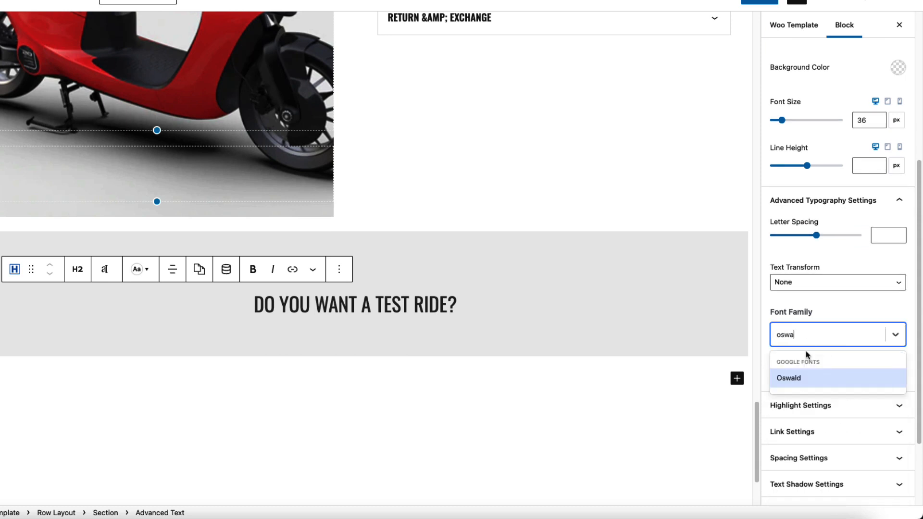
text(a)
click(792, 376)
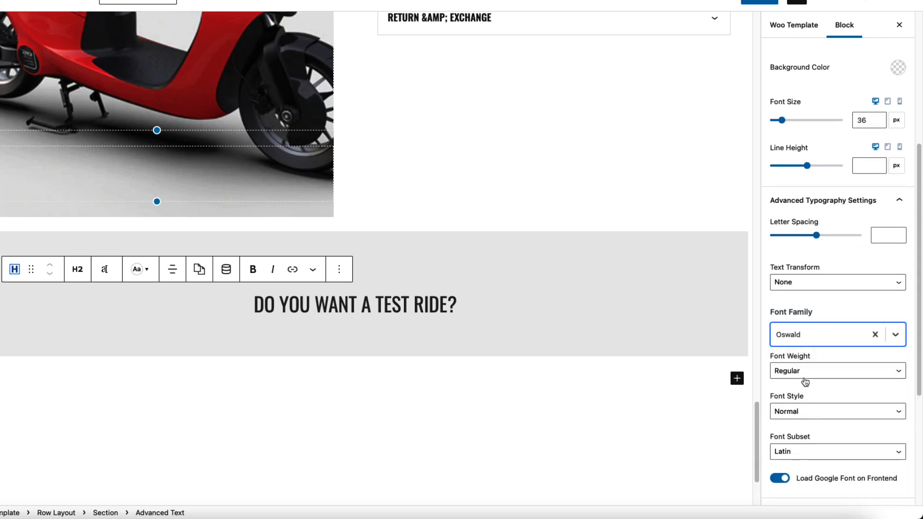
scroll(809, 307, down, 2)
click(803, 296)
click(795, 322)
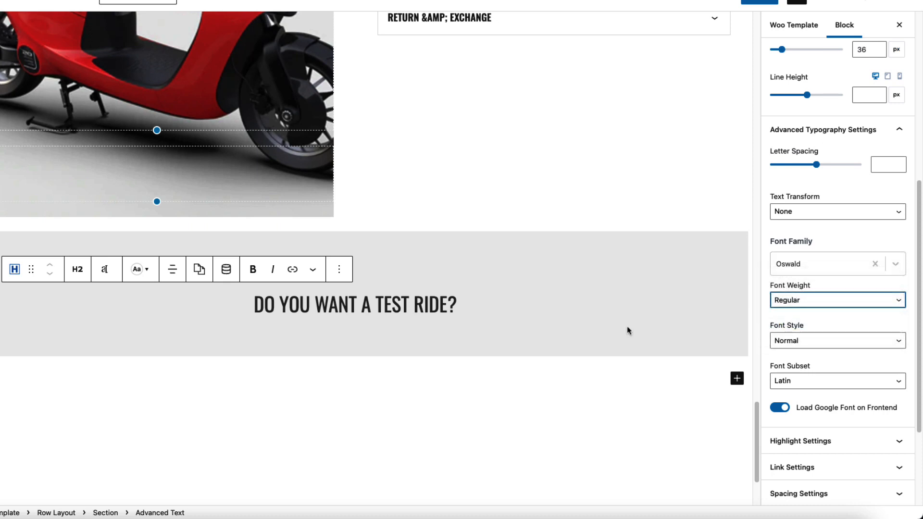
- Insert a Form block directly below the test ride heading
click(472, 301)
key(Return)
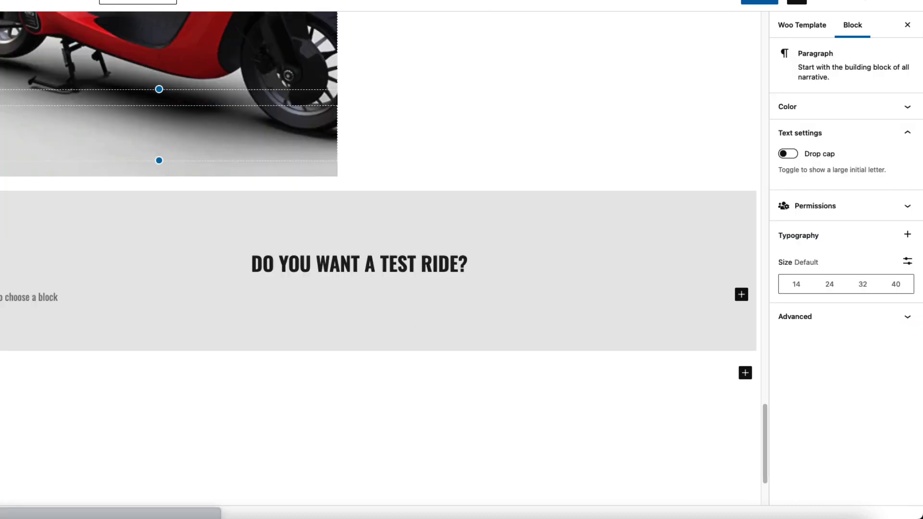
text(/for)
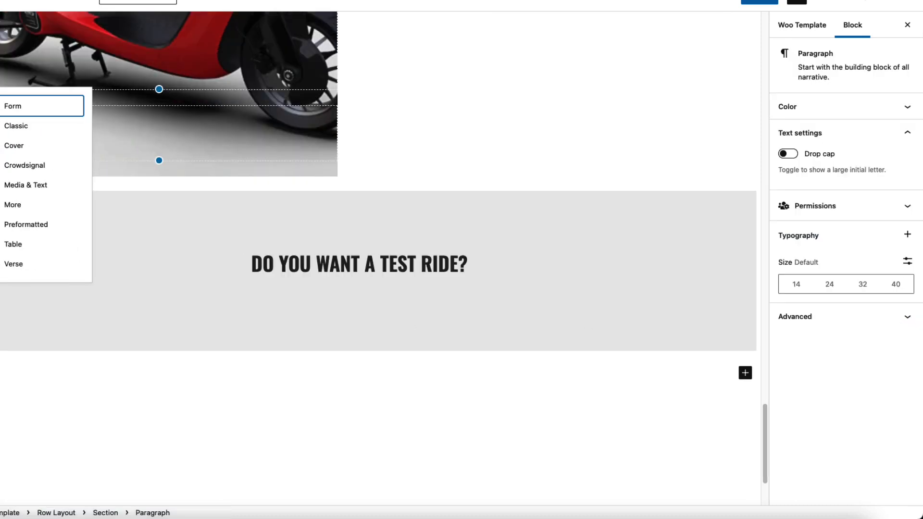
click(21, 107)
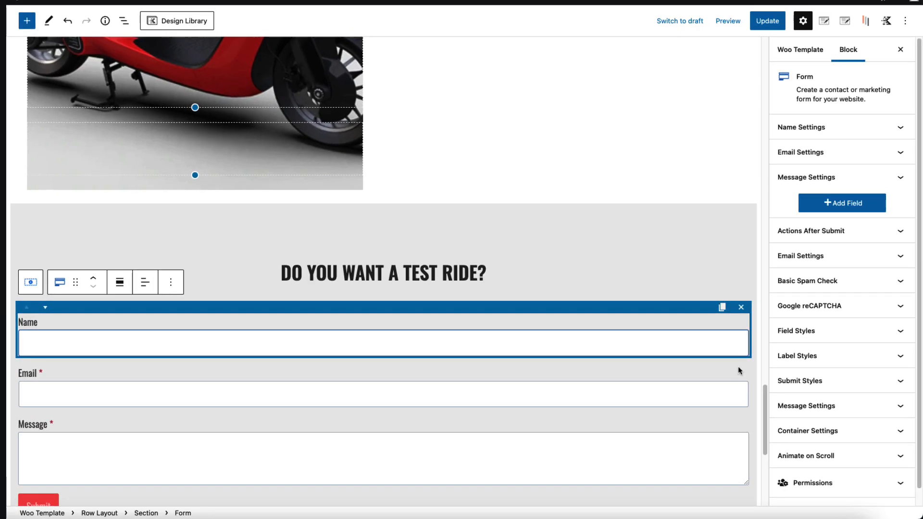
- Delete the Name and Message fields from the form, keeping only the Email field
scroll(738, 371, down, 3)
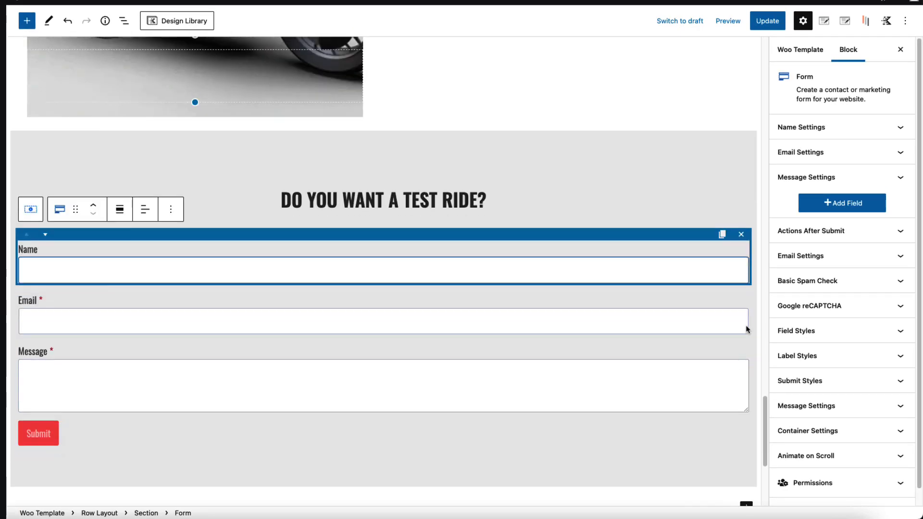
click(740, 234)
click(716, 308)
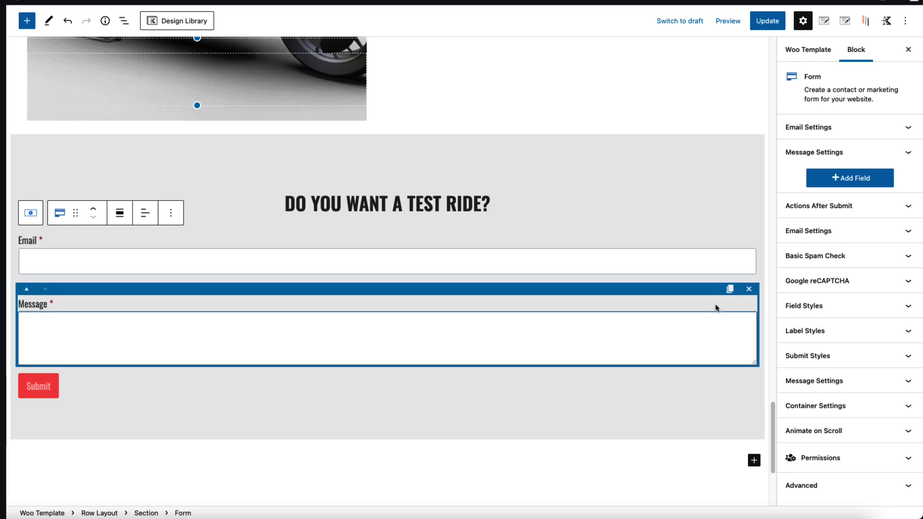
click(749, 290)
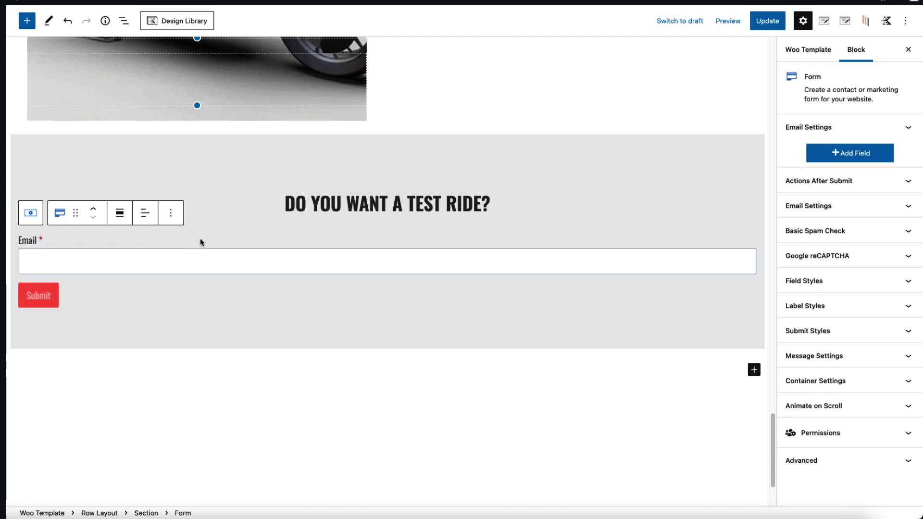
- Set the custom content max width of the test ride row to 1000 px
click(262, 158)
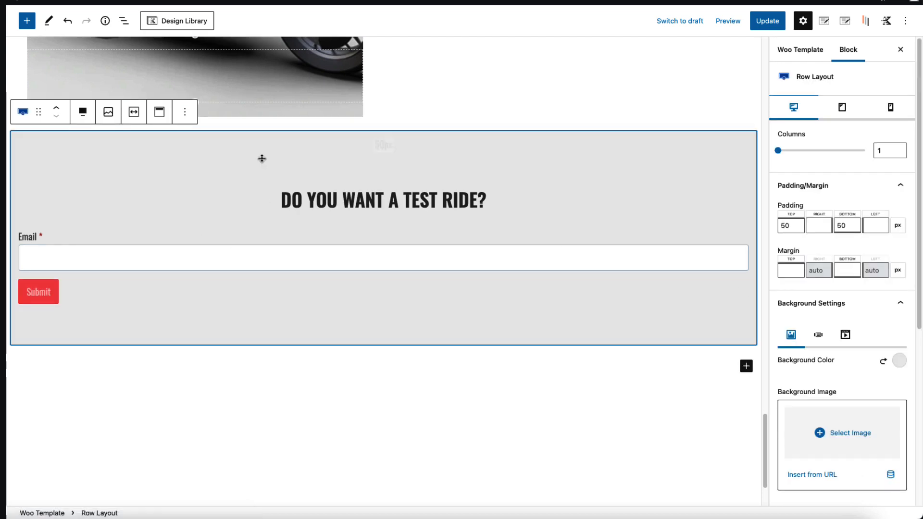
click(163, 111)
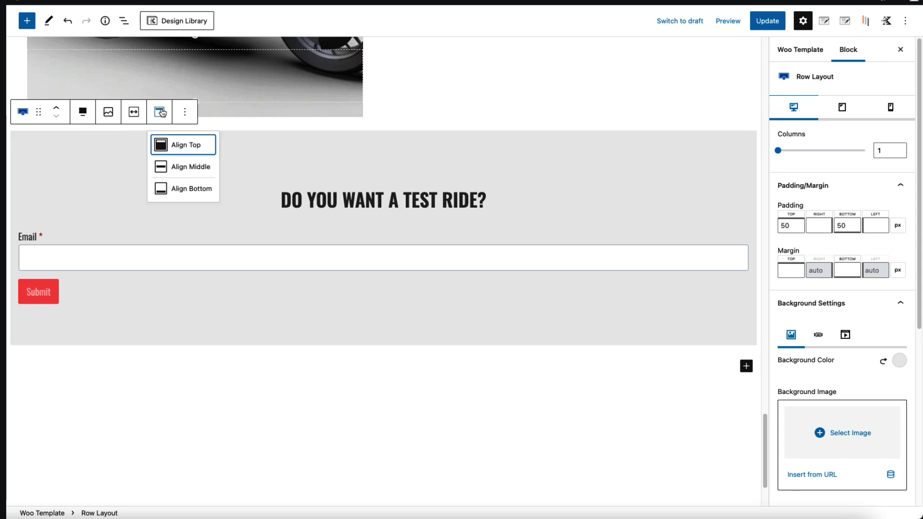
click(133, 111)
click(163, 190)
text(1)
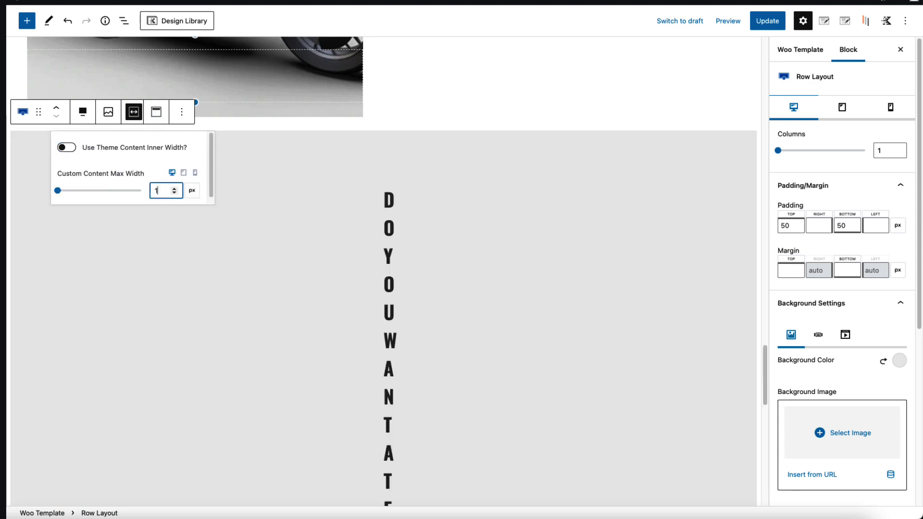
text(000)
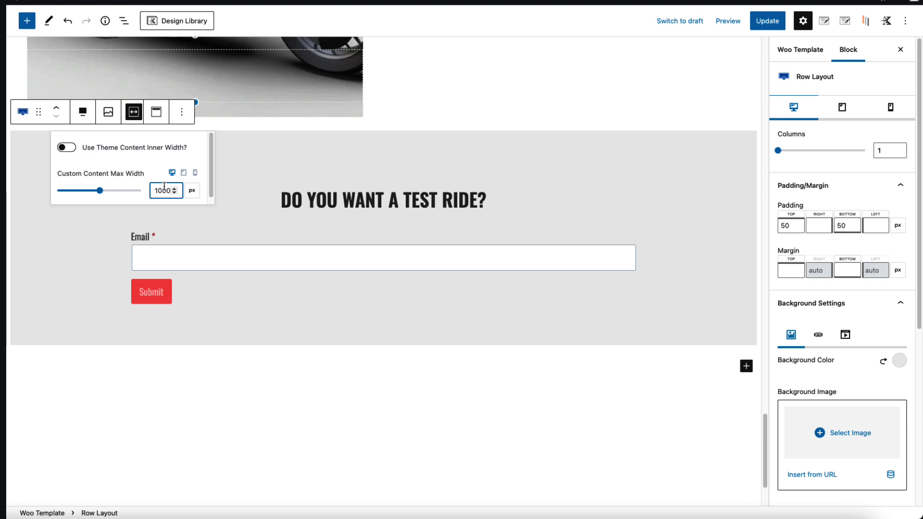
- Hide the label of the form's Email field
click(369, 245)
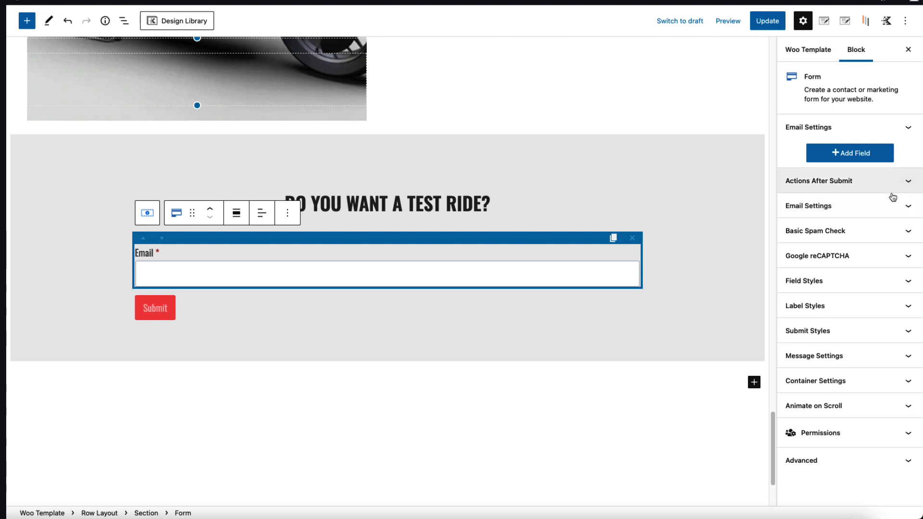
click(908, 127)
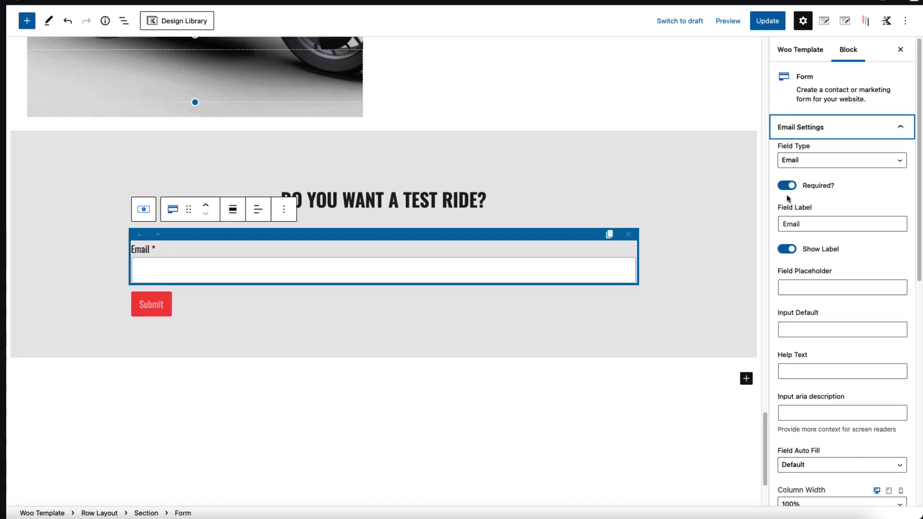
click(786, 249)
- Set the form's submit button width to Full in the submit styles
scroll(829, 317, down, 5)
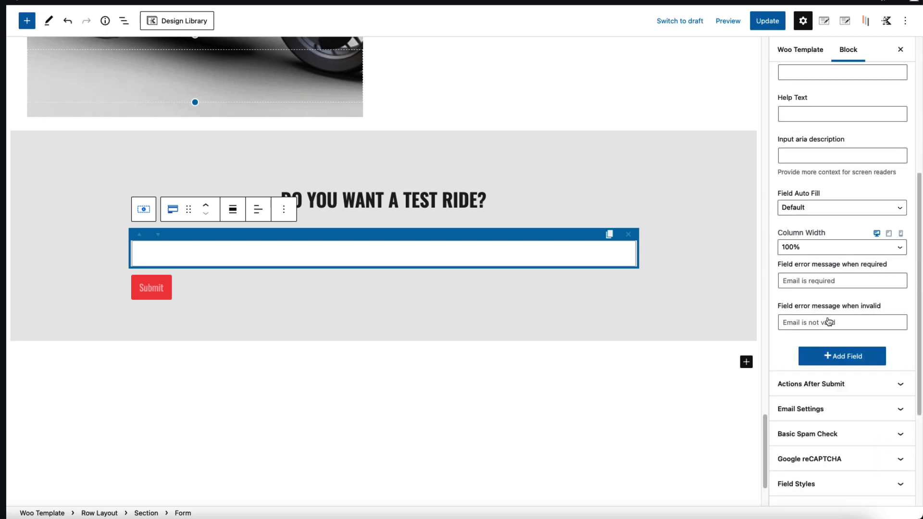
scroll(828, 321, down, 5)
click(838, 363)
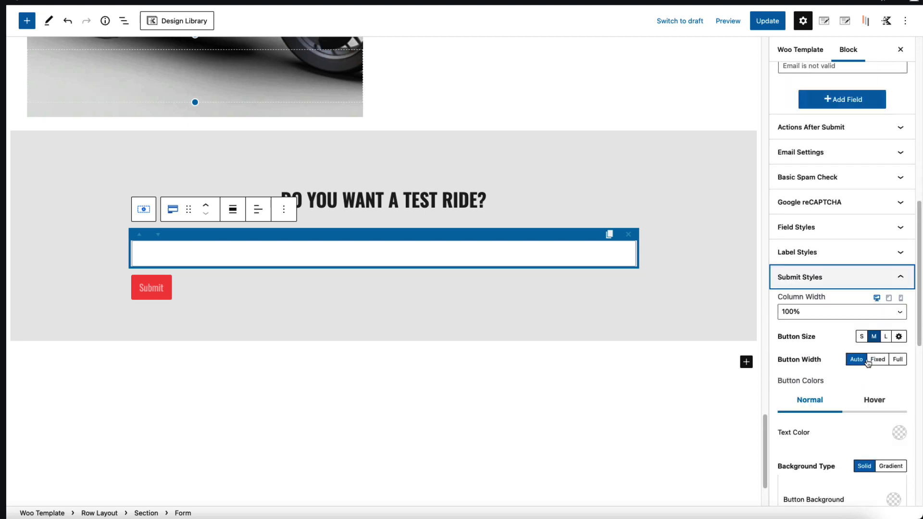
scroll(868, 362, down, 4)
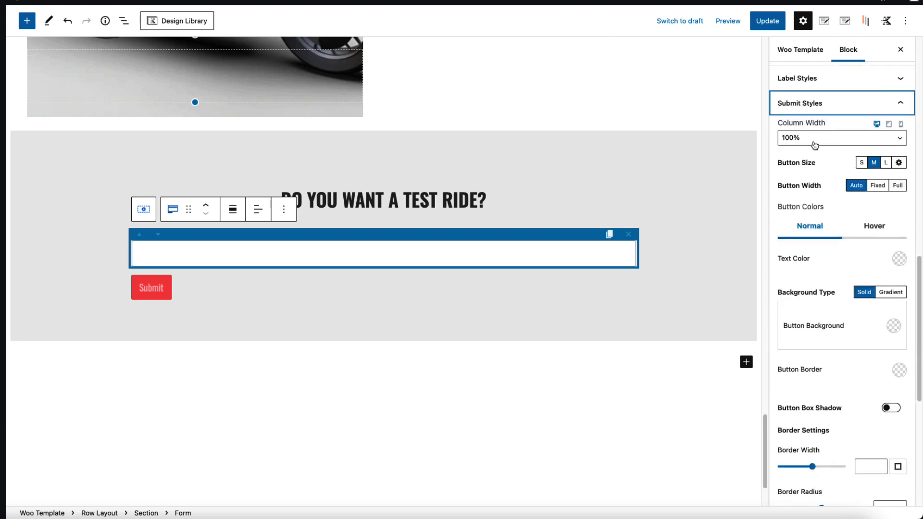
click(897, 186)
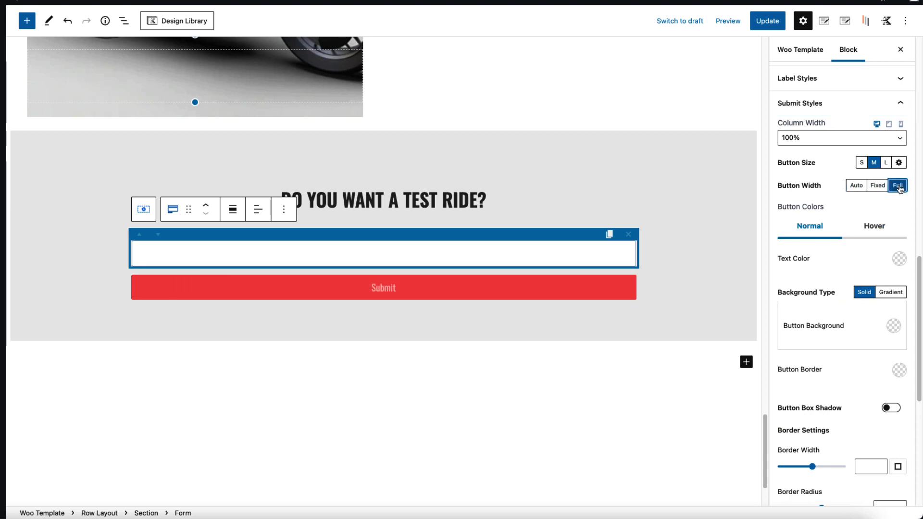
- Change the text on the form's submit button to "Subscribe"
click(395, 288)
key(BackSpace)
key(BackSpace)
key(BackSpace)
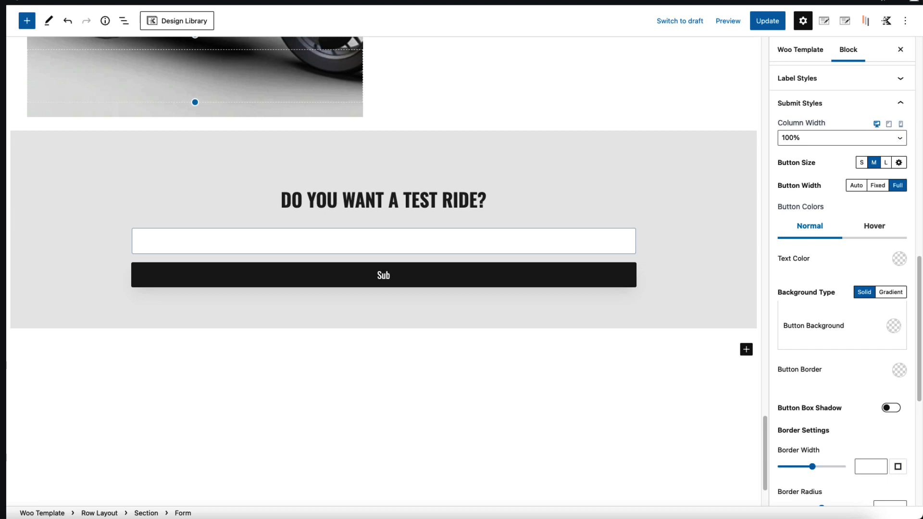
text(scribe)
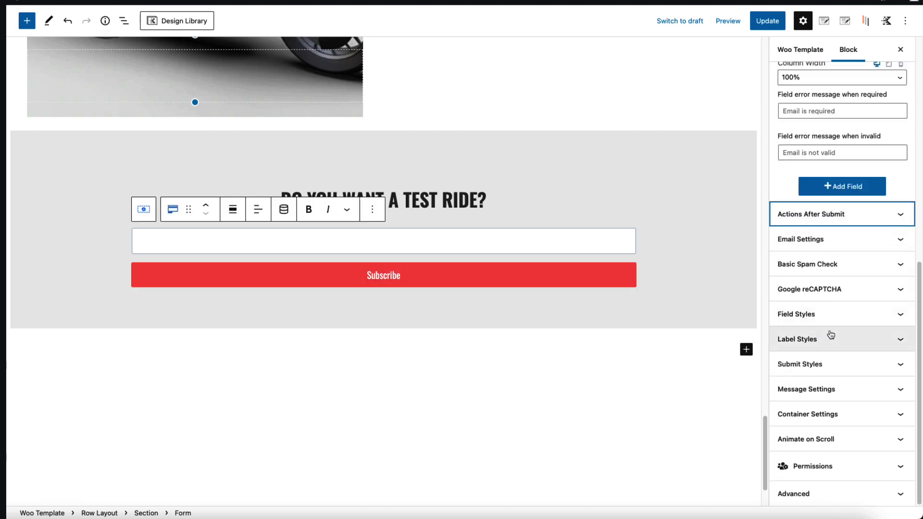
- Enable MailChimp as an additional action after the form is submitted and save the template
click(882, 214)
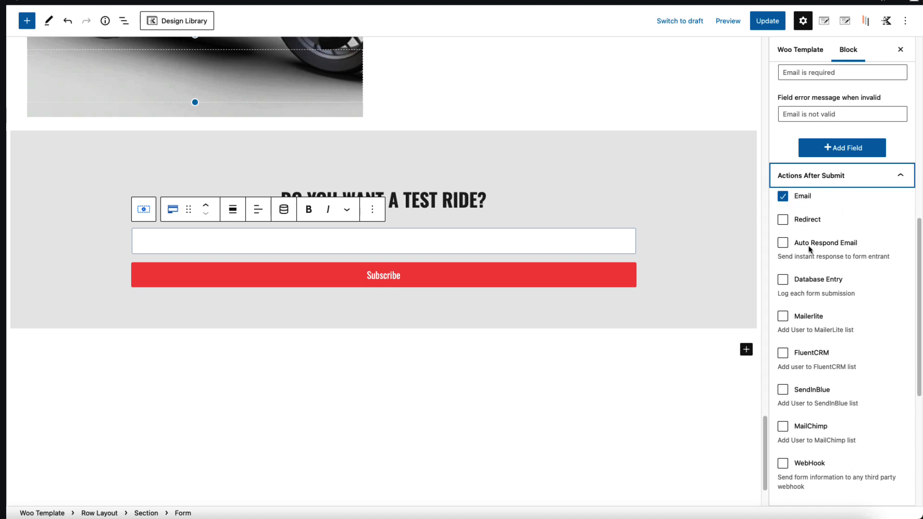
scroll(804, 299, down, 3)
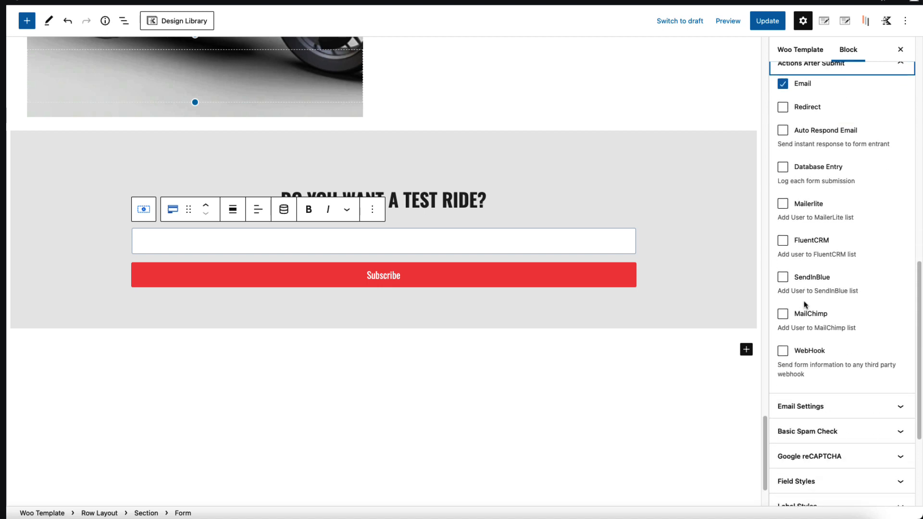
click(783, 315)
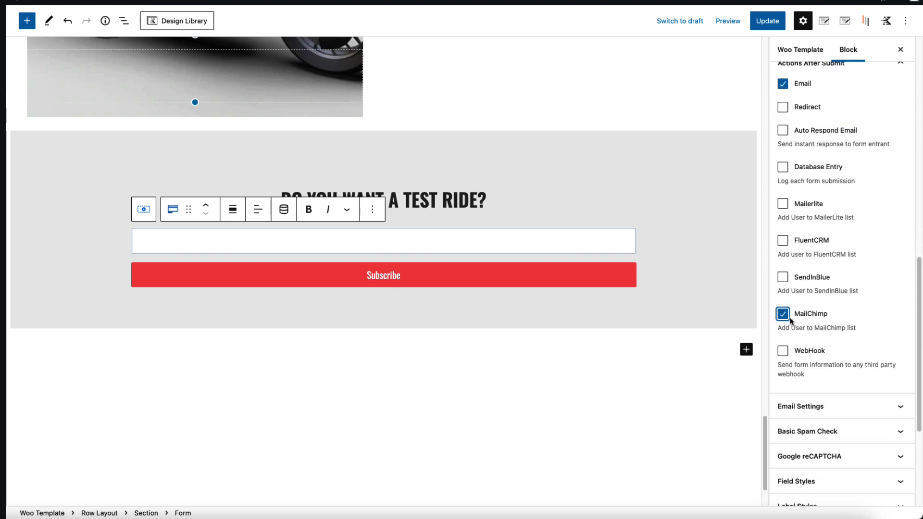
key(ctrl+s)
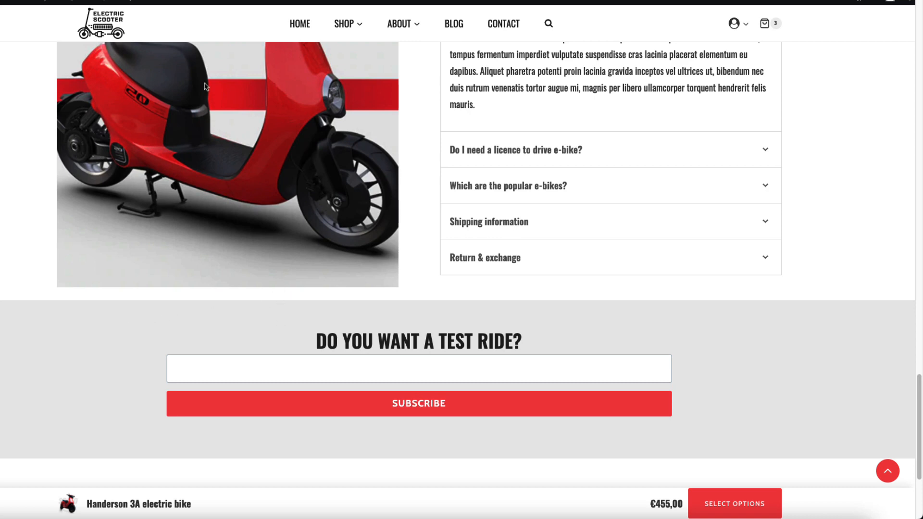
- Set the top margin of the test ride row to 70 px, update the template and review the live product page
click(91, 1)
click(260, 151)
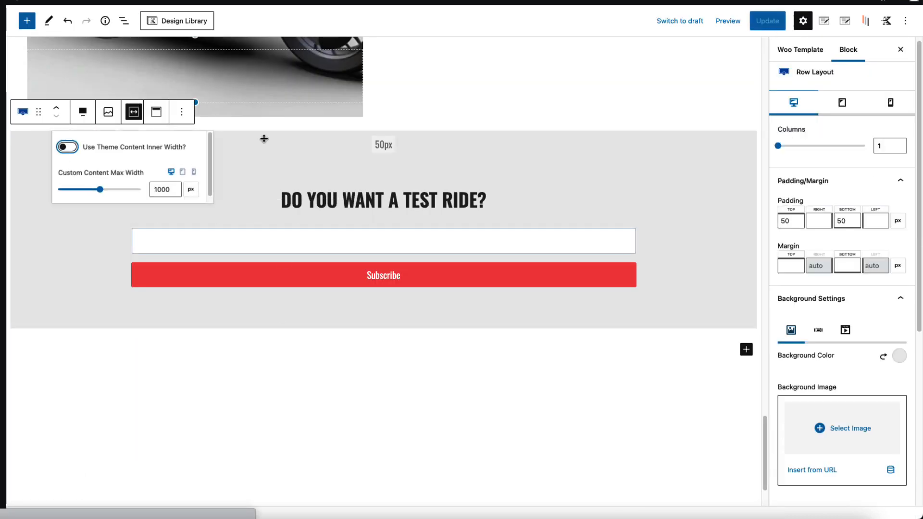
click(788, 263)
text(70)
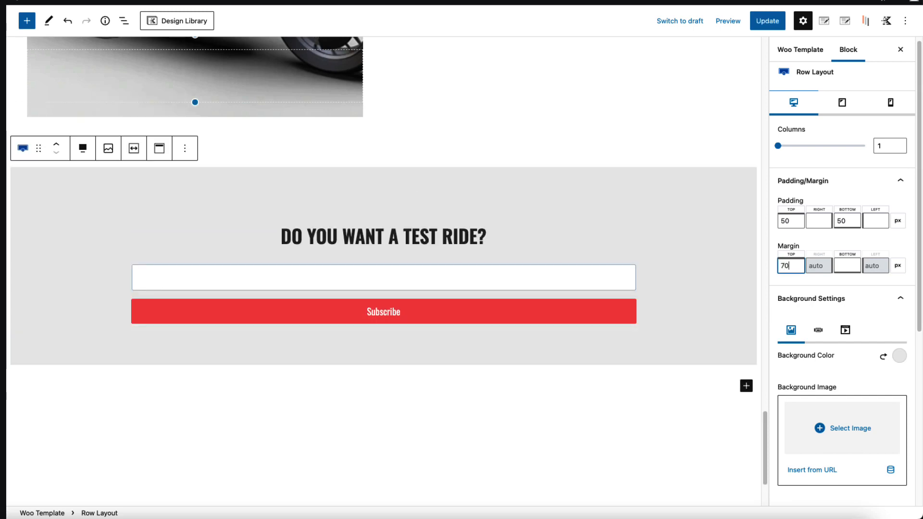
click(767, 21)
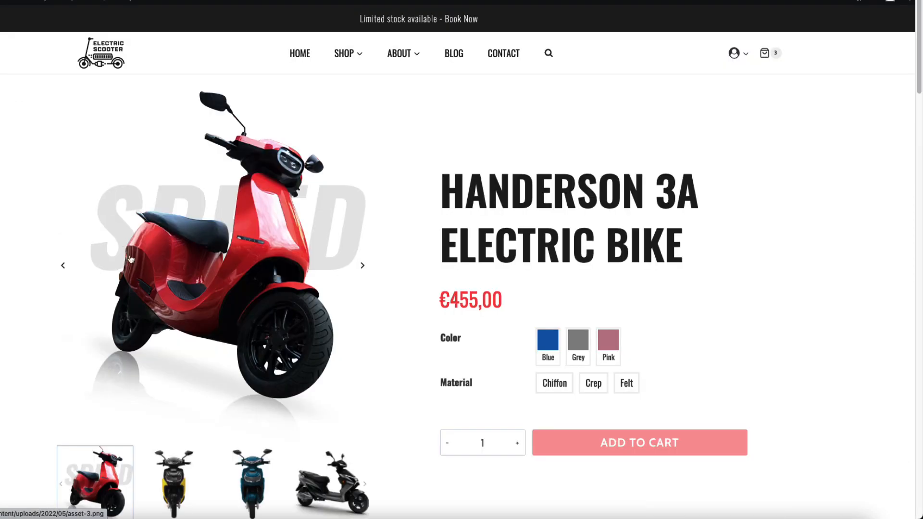
scroll(130, 259, down, 15)
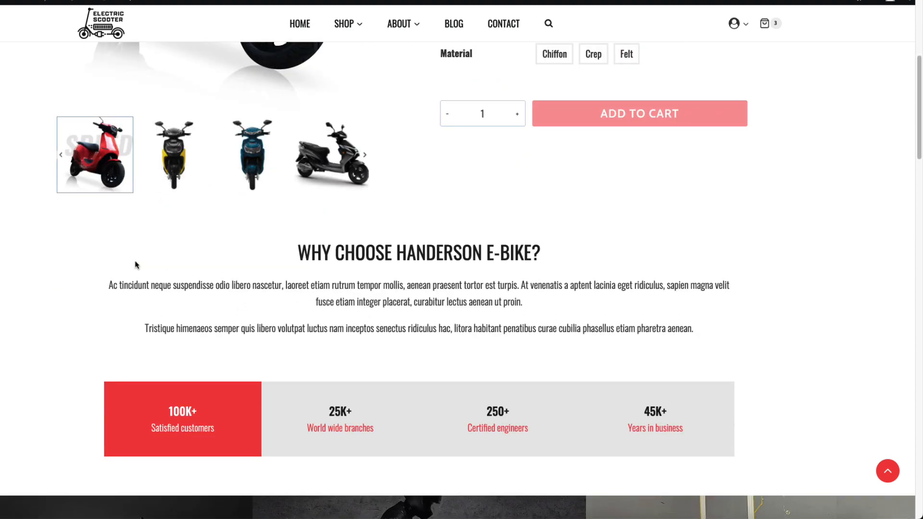
scroll(136, 265, down, 15)
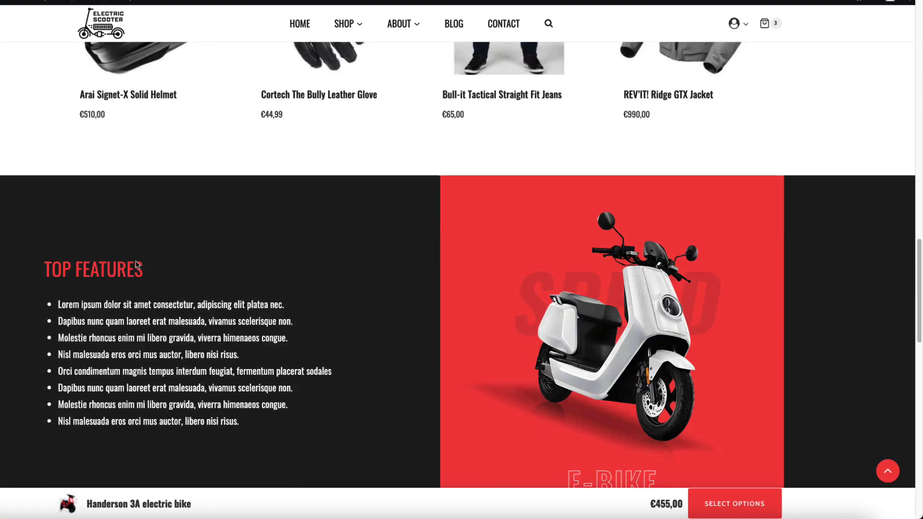
scroll(136, 265, down, 10)
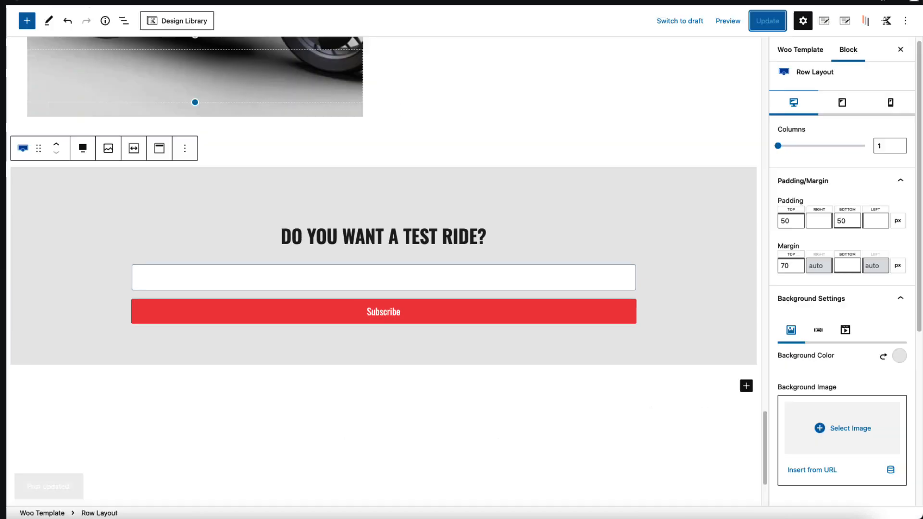
- Switch the editor to tablet preview and set the product title's tablet font size to 56 px
click(727, 21)
click(637, 69)
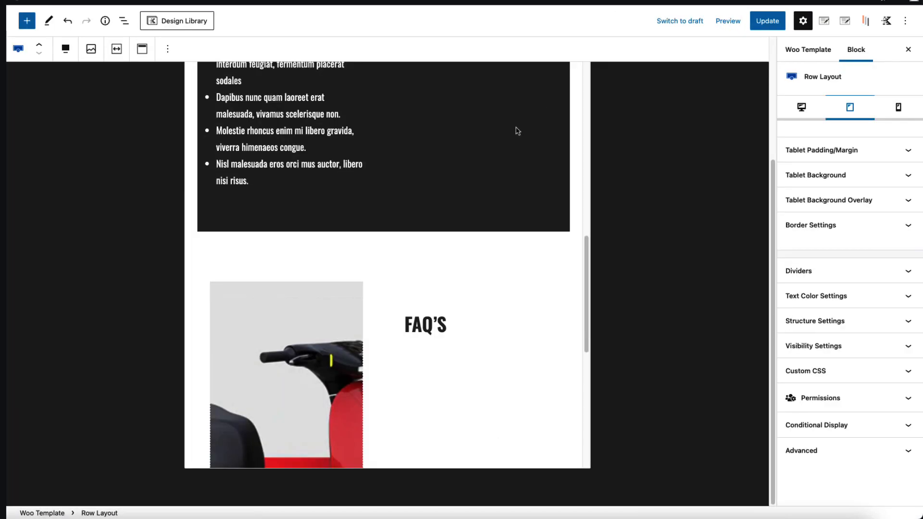
click(481, 94)
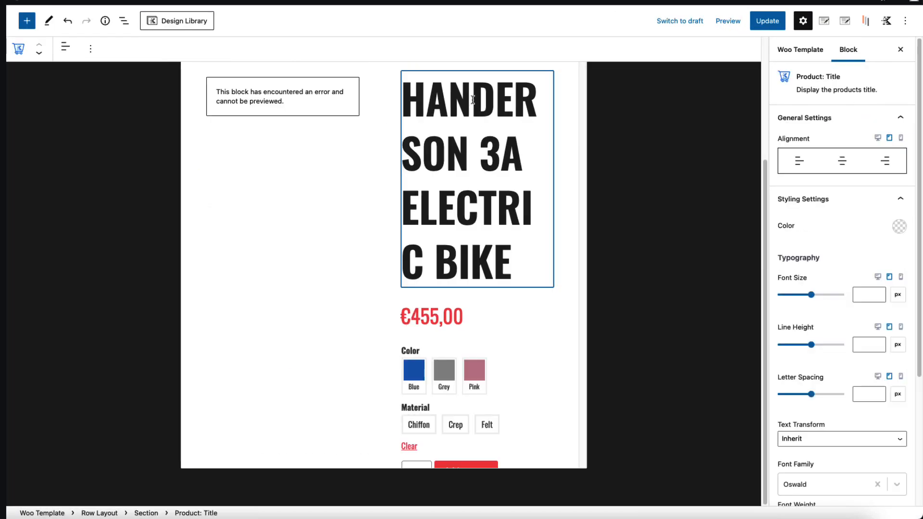
click(863, 295)
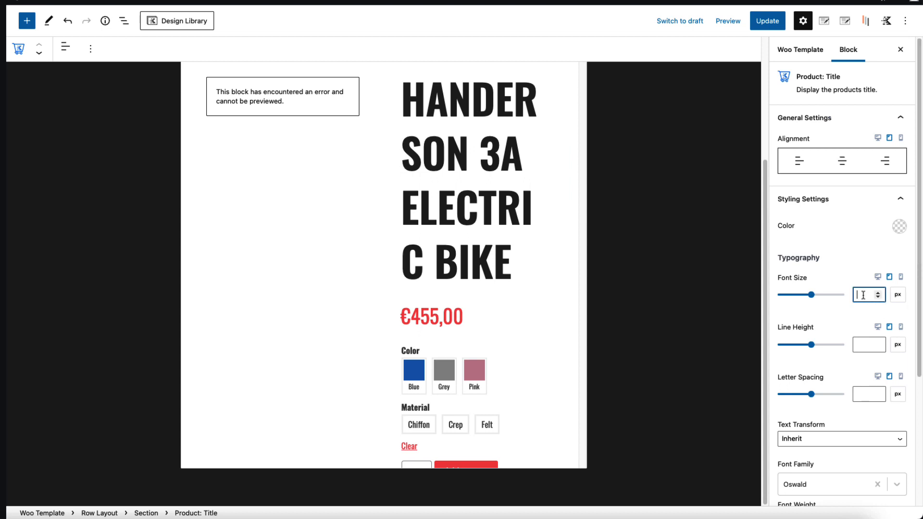
text(56)
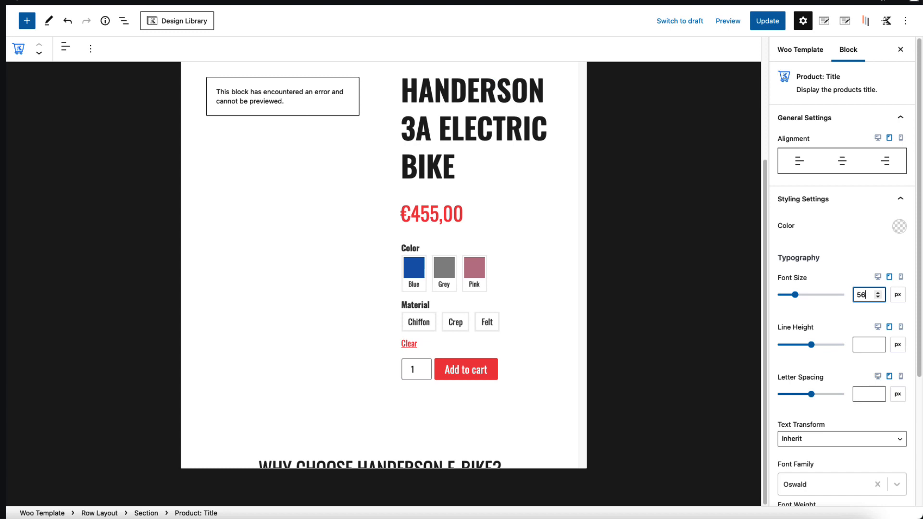
- Set the product title's font size to 36 px for mobile
click(901, 277)
scroll(388, 257, down, 4)
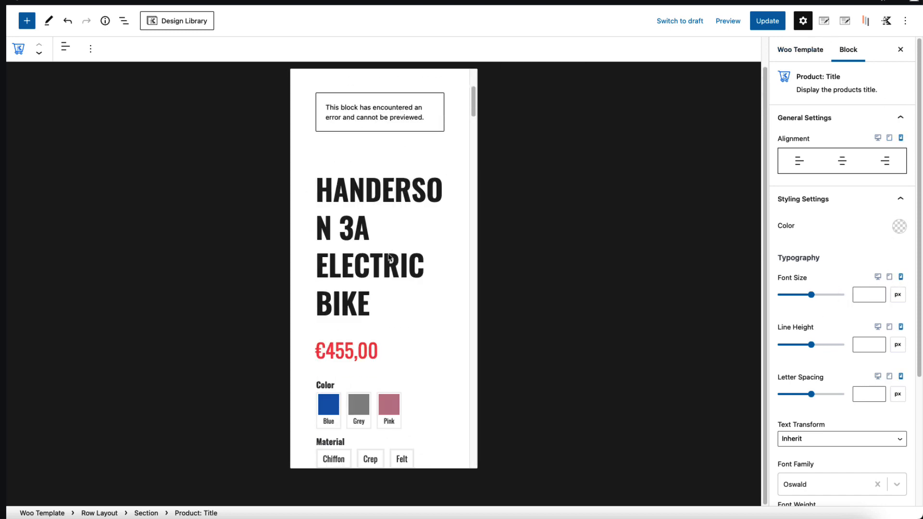
click(850, 295)
text(36)
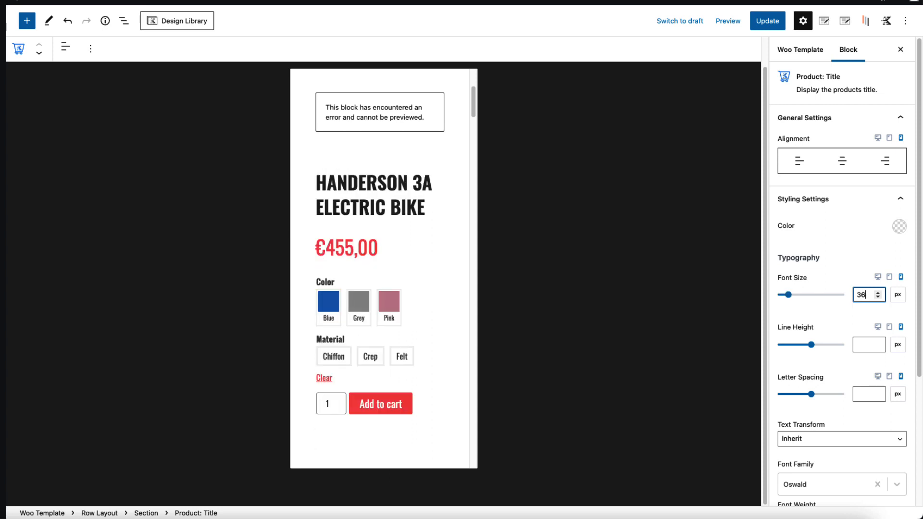
- Set the product price's font size to 26 px for mobile
click(414, 249)
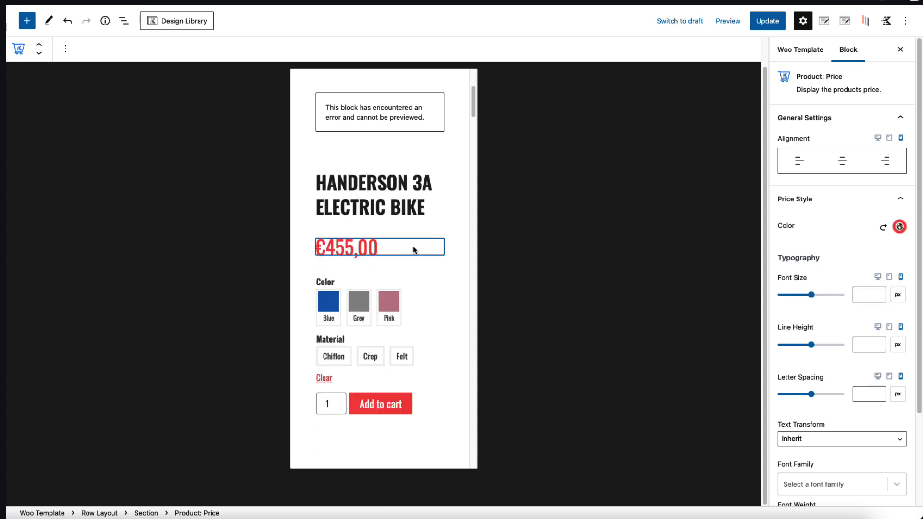
click(862, 295)
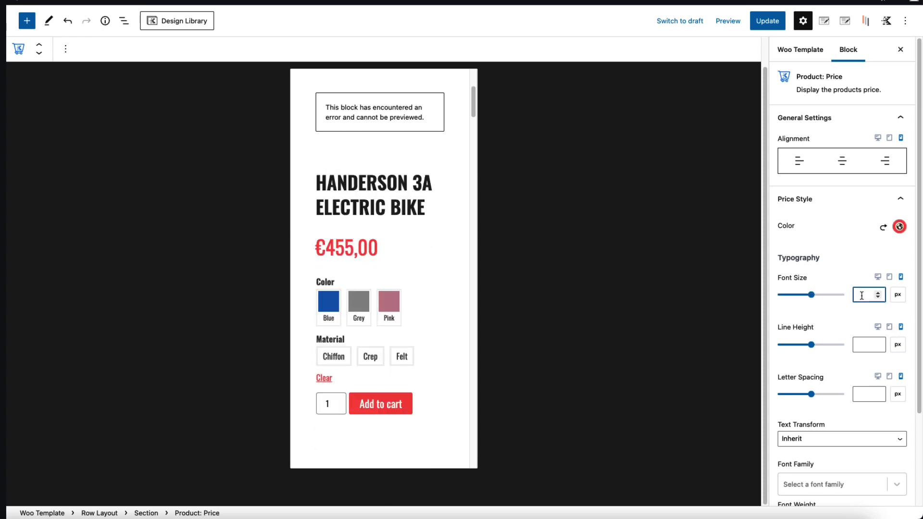
text(26)
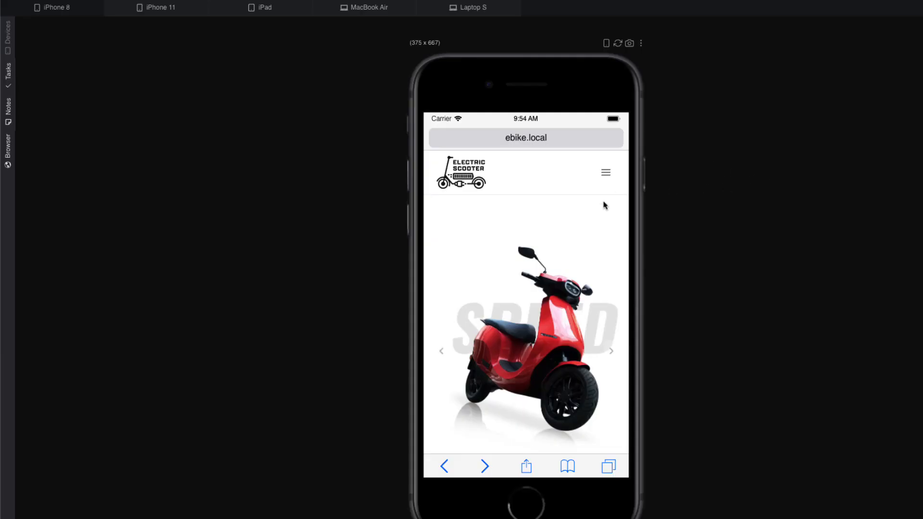
- Examine the product page's responsive layout on the simulated iPhone 8 in portrait and landscape, and open the iPhone 11 simulation
scroll(557, 235, down, 5)
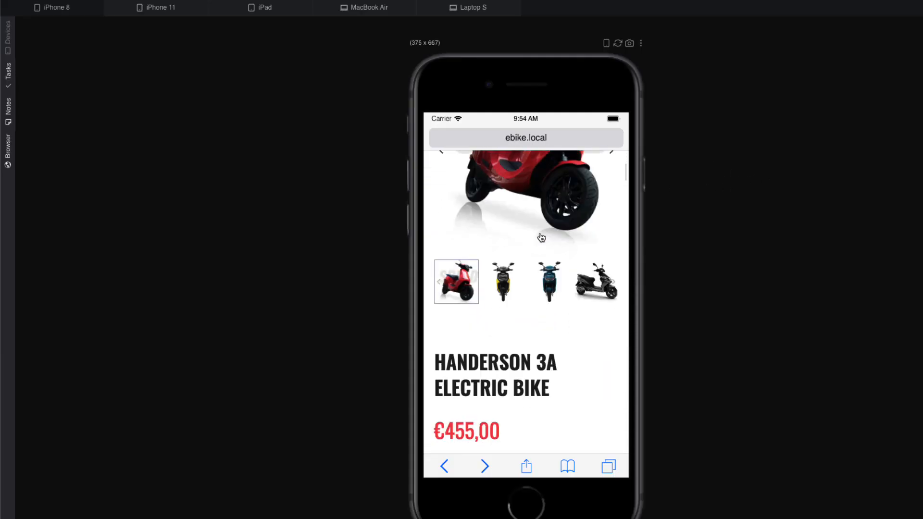
scroll(541, 237, down, 1)
scroll(541, 237, down, 15)
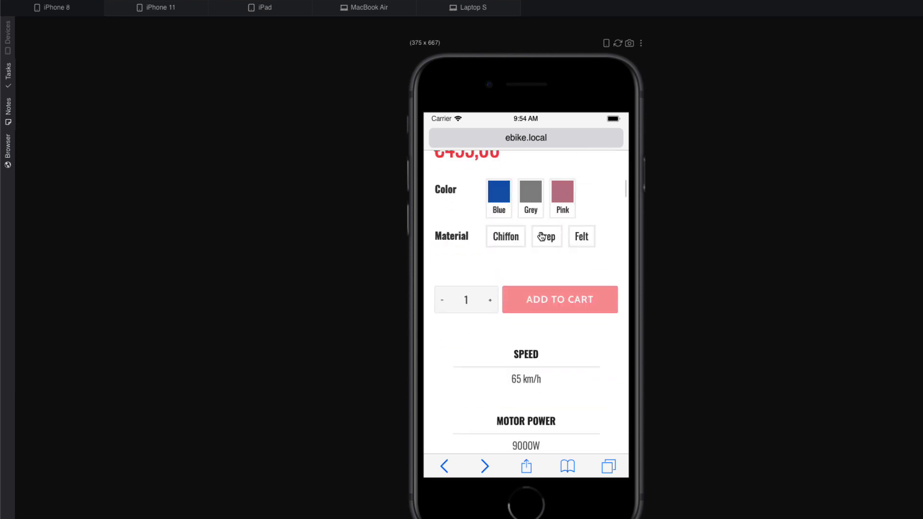
scroll(541, 235, down, 20)
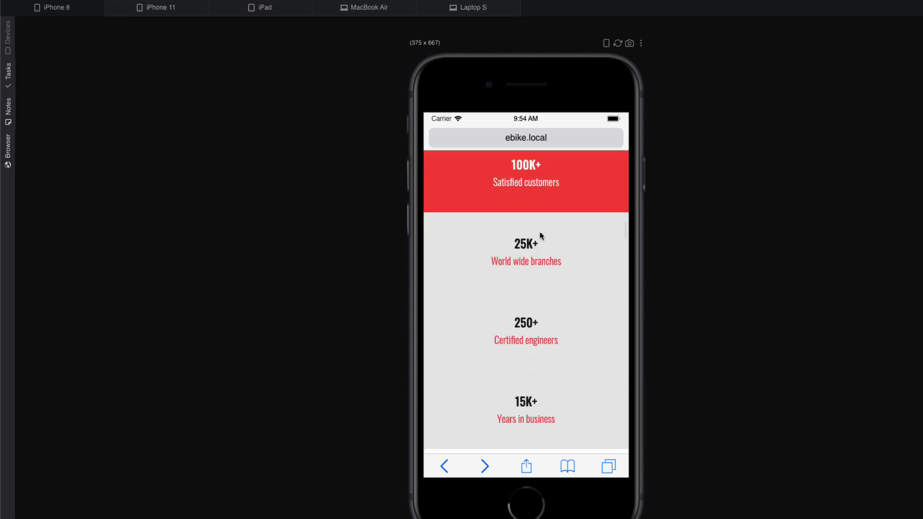
scroll(540, 235, down, 10)
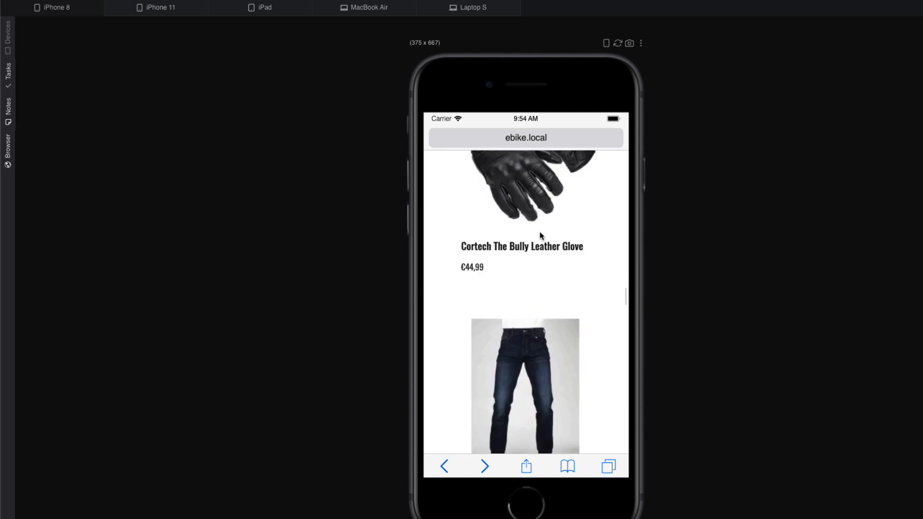
scroll(540, 235, up, 8)
scroll(540, 232, up, 3)
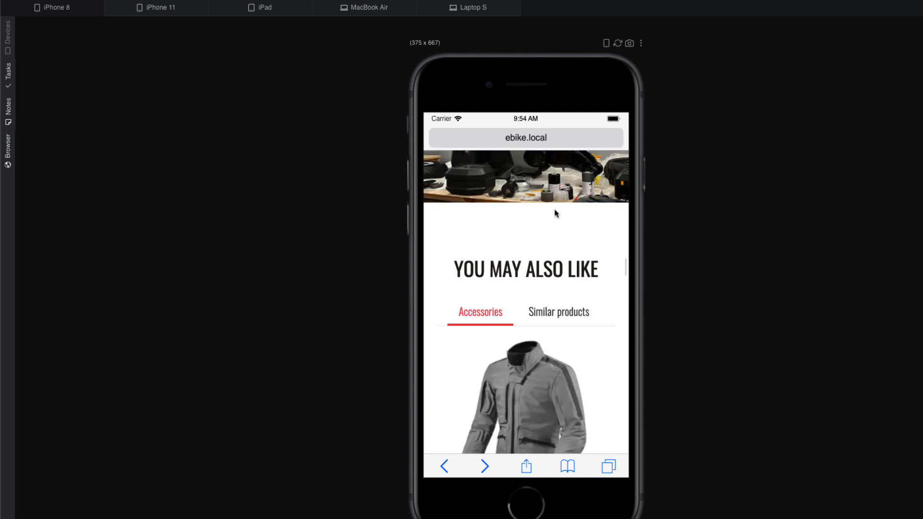
click(606, 43)
scroll(590, 250, up, 10)
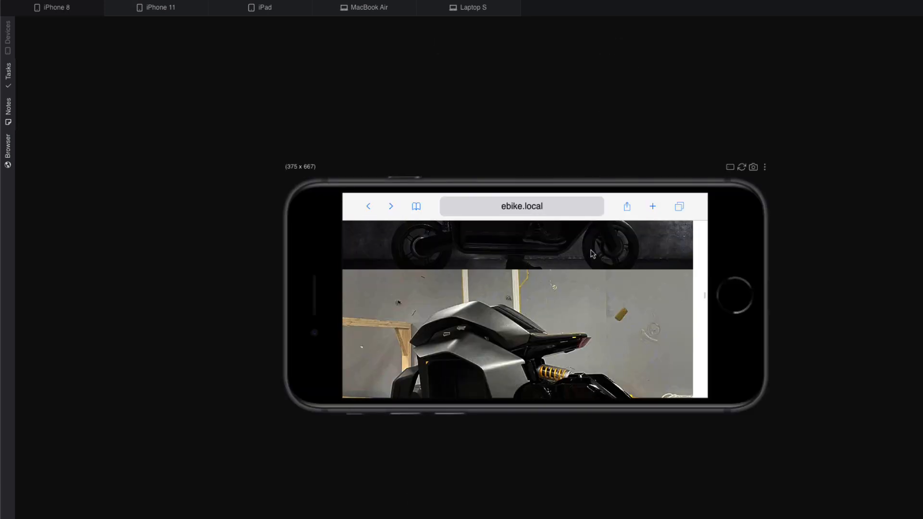
scroll(590, 247, down, 10)
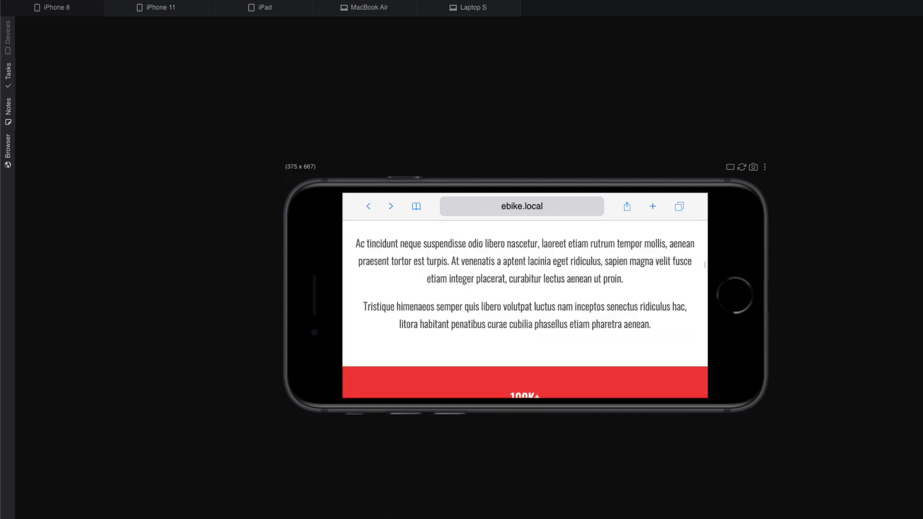
click(159, 7)
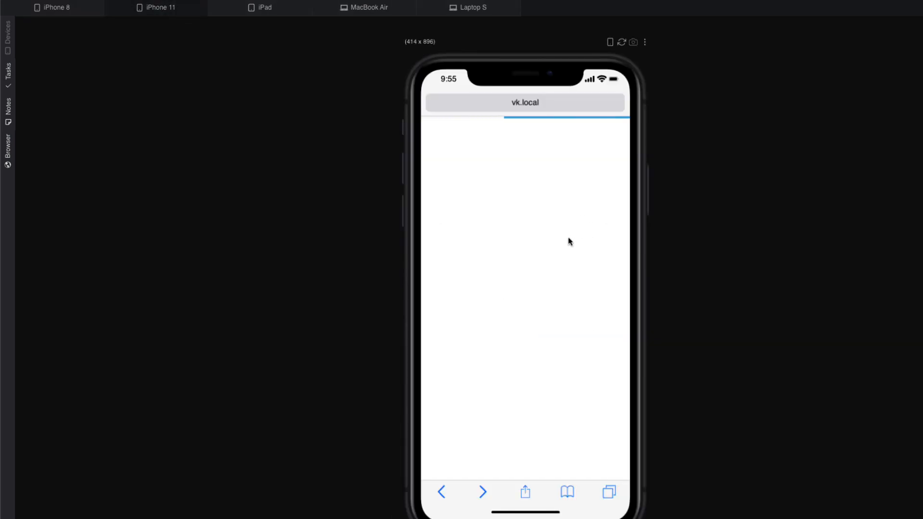
scroll(568, 240, down, 10)
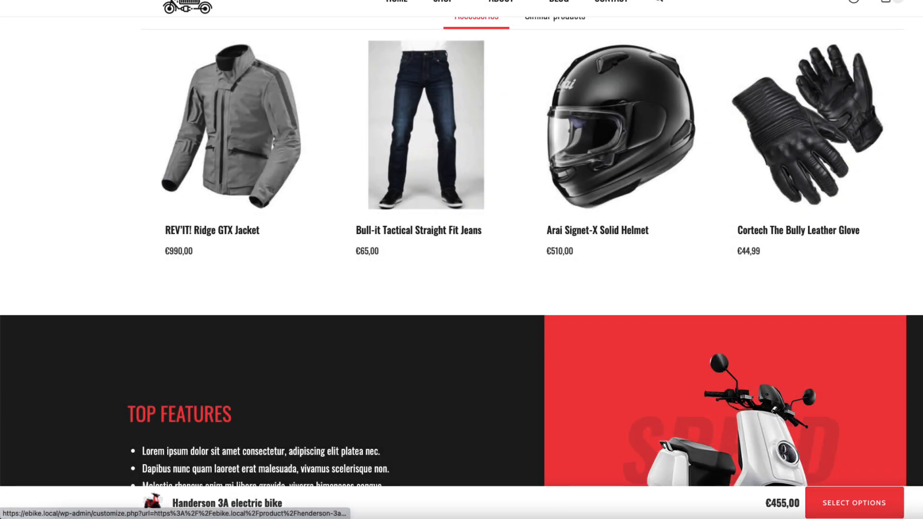
- Open the theme customizer's WooCommerce Single Product Layout settings and examine the layout, product element, variation display and sticky add-to-cart options
click(94, 1)
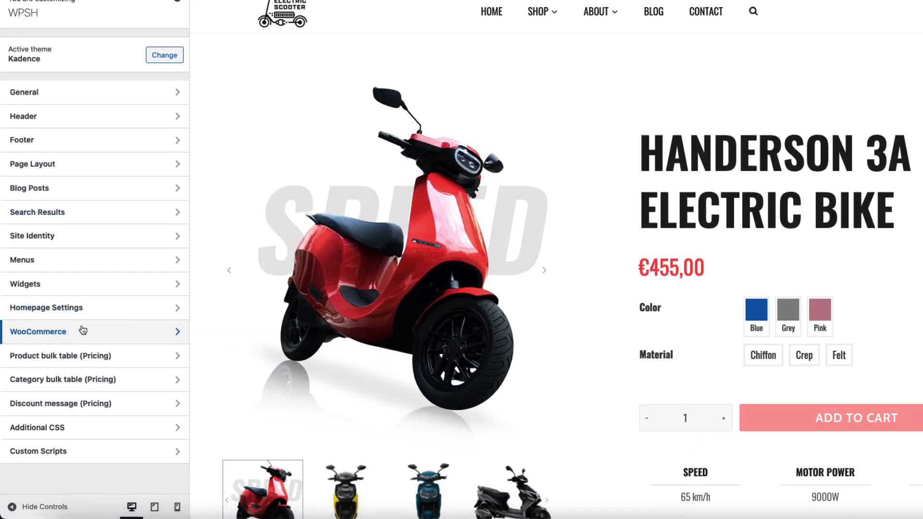
click(77, 331)
click(103, 72)
scroll(122, 226, down, 10)
scroll(123, 226, down, 2)
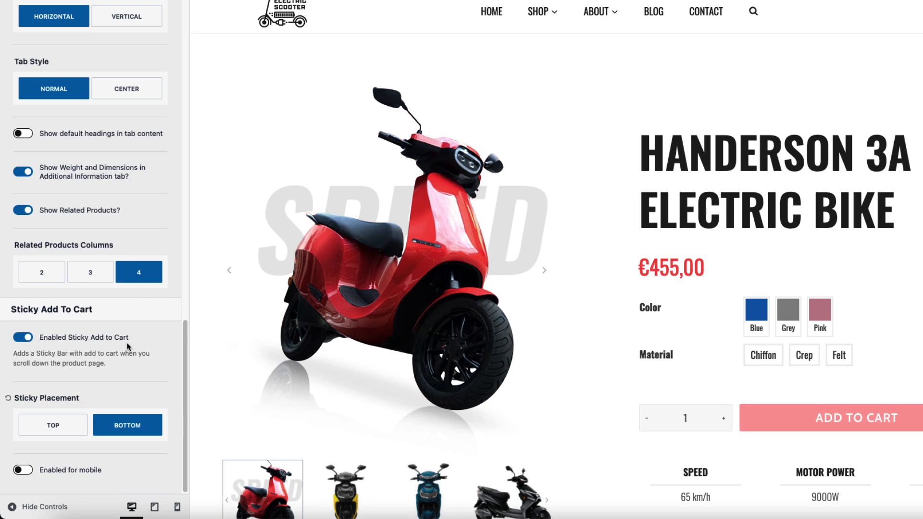
scroll(128, 341, up, 10)
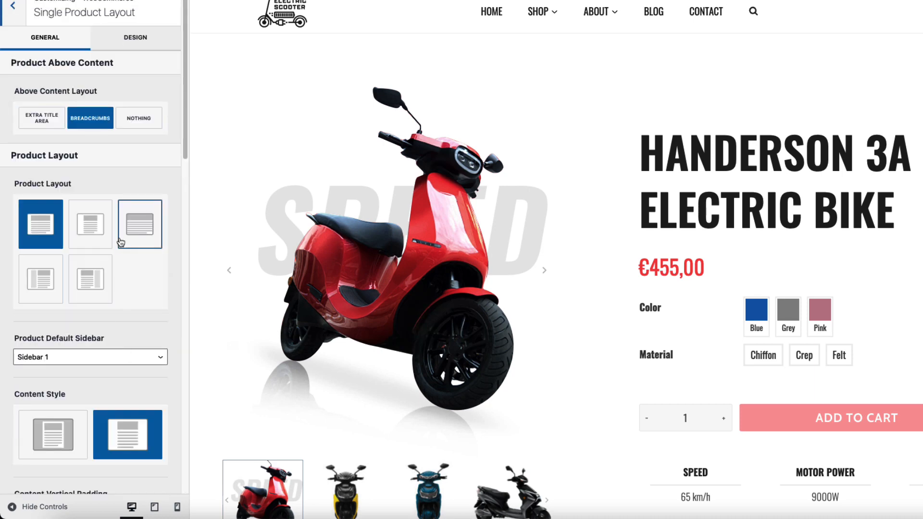
scroll(126, 226, down, 3)
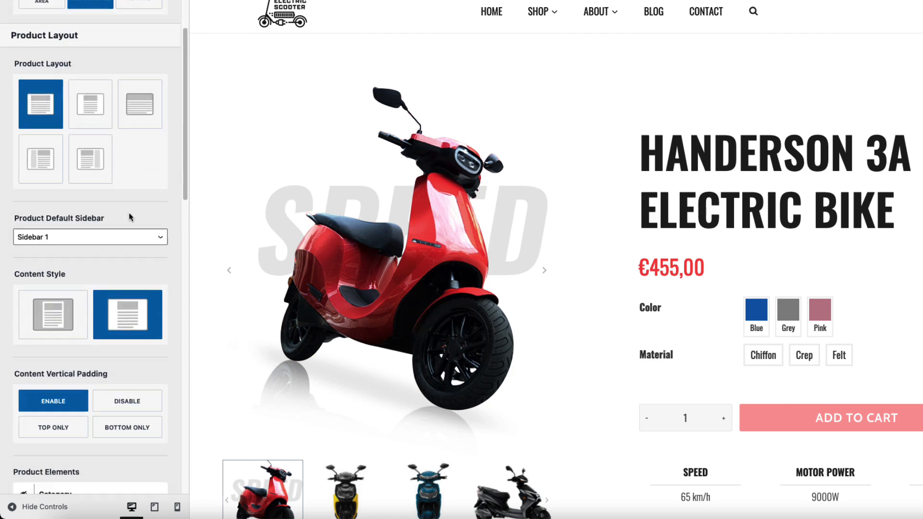
scroll(133, 192, up, 3)
scroll(34, 206, down, 15)
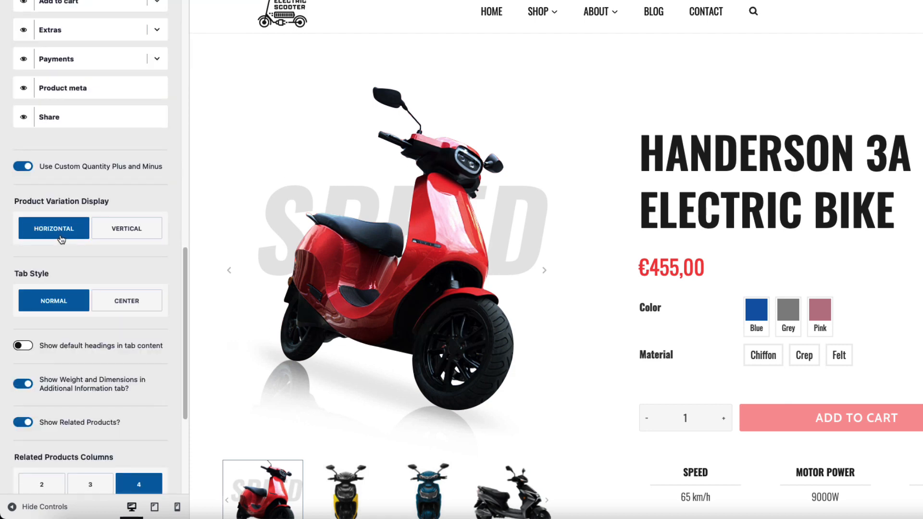
- Review the variation display, content padding and product layout options in the Single Product Layout settings, and close the customizer
click(131, 229)
scroll(96, 269, up, 10)
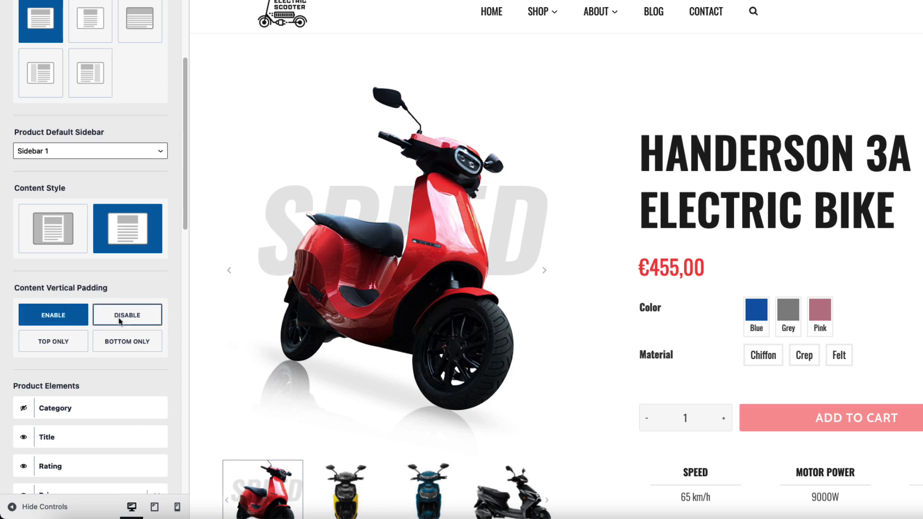
scroll(110, 326, up, 5)
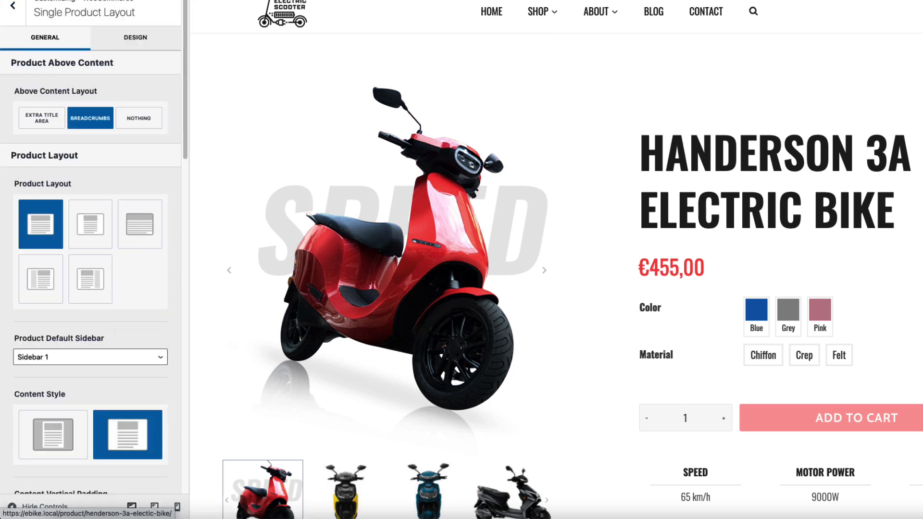
click(12, 1)
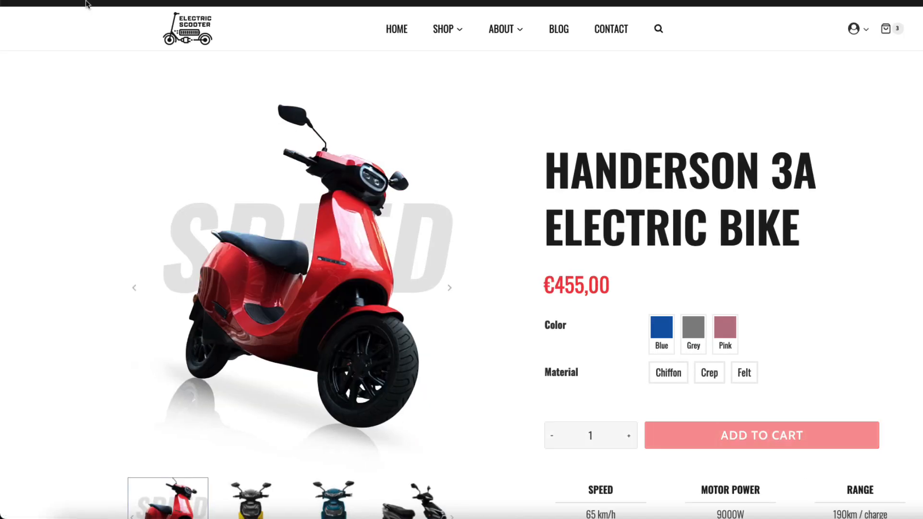
- Go to the site's dashboard and search the directory of new plugins for Advanced Custom Fields
click(72, 1)
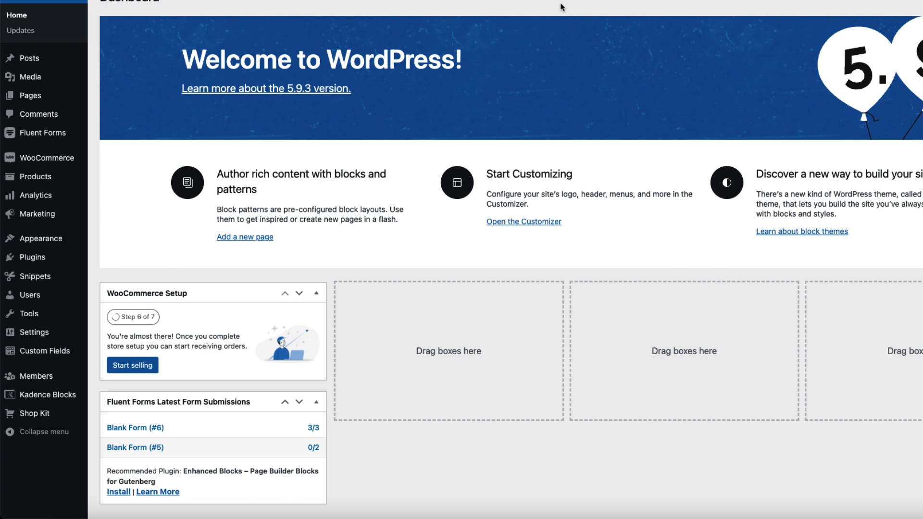
mouse_move(50, 260)
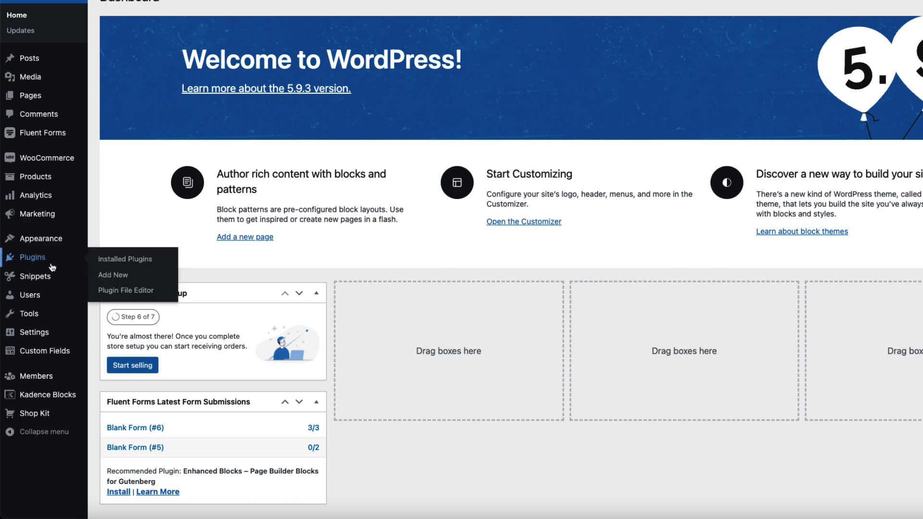
click(114, 275)
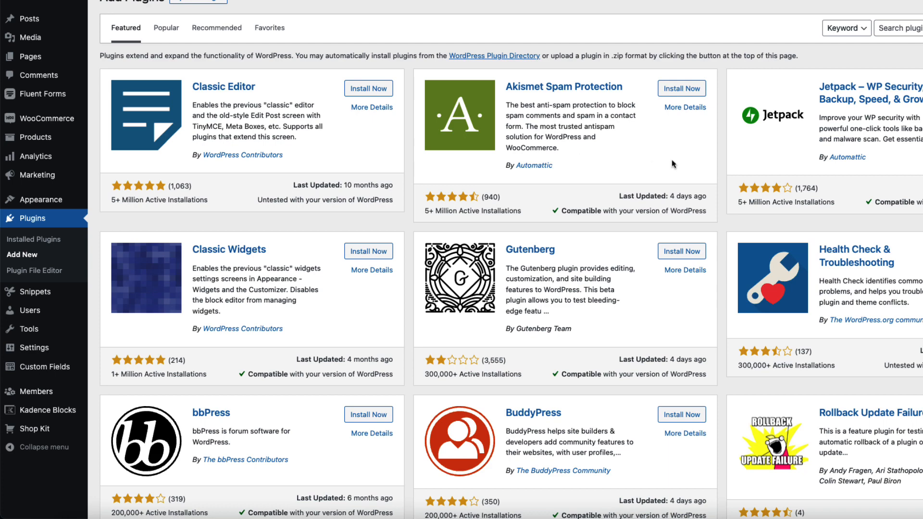
click(918, 29)
text(ad)
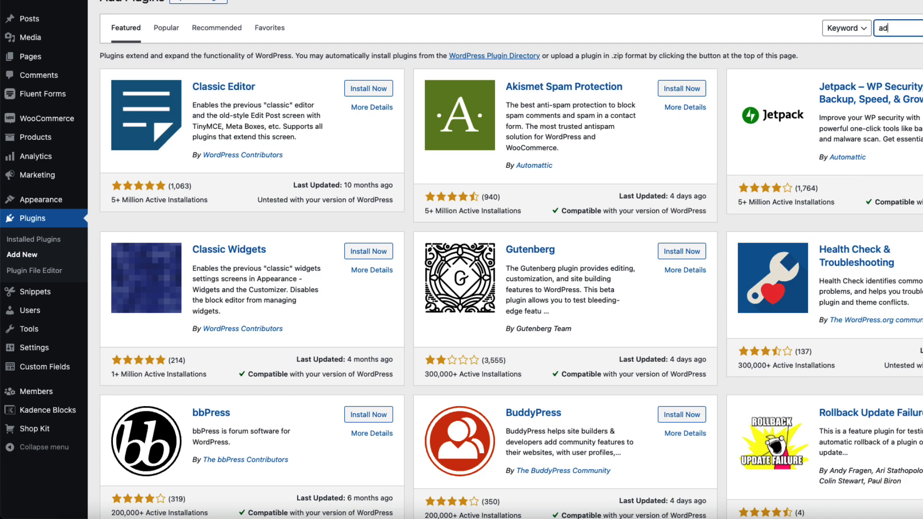
text(vanced)
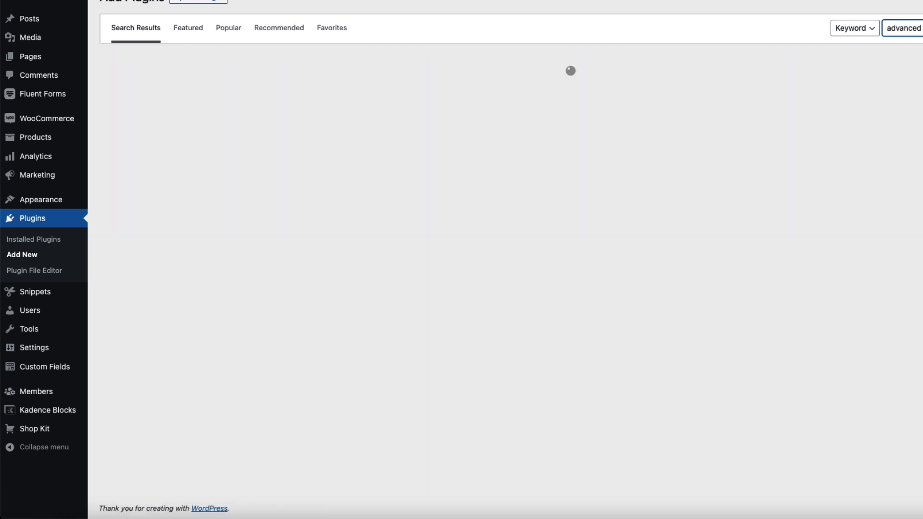
text( cu)
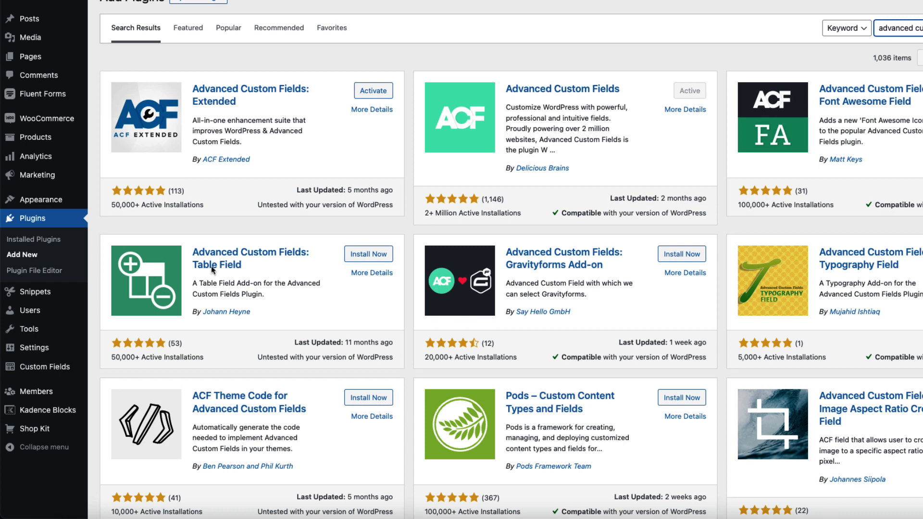
- Open the Product fields group from the Custom Fields field groups for editing
click(34, 501)
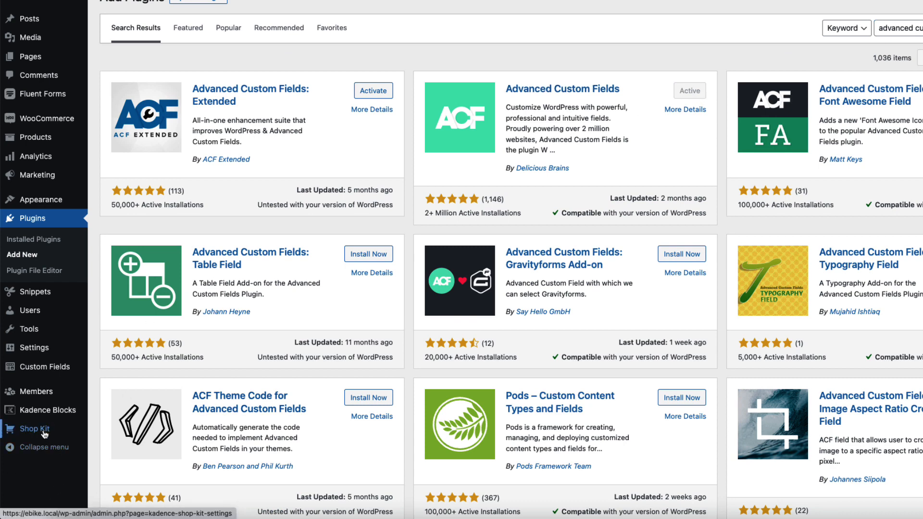
mouse_move(50, 369)
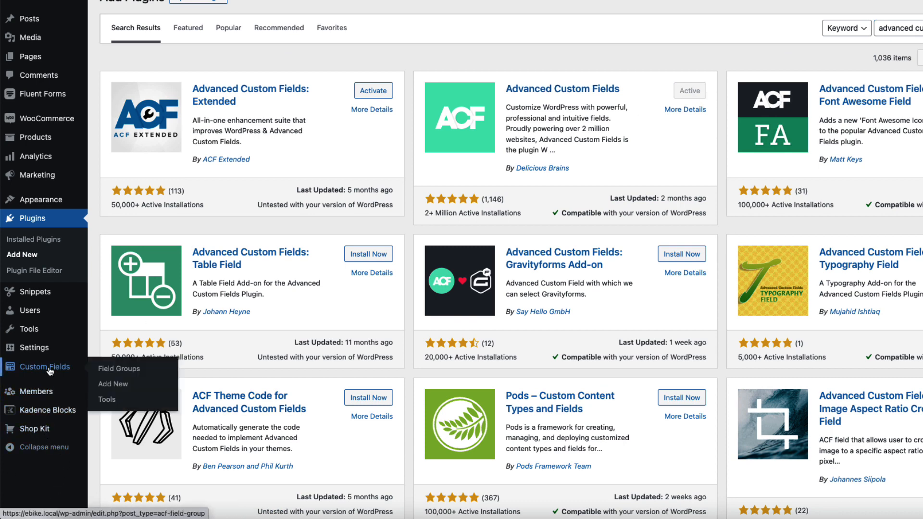
click(115, 369)
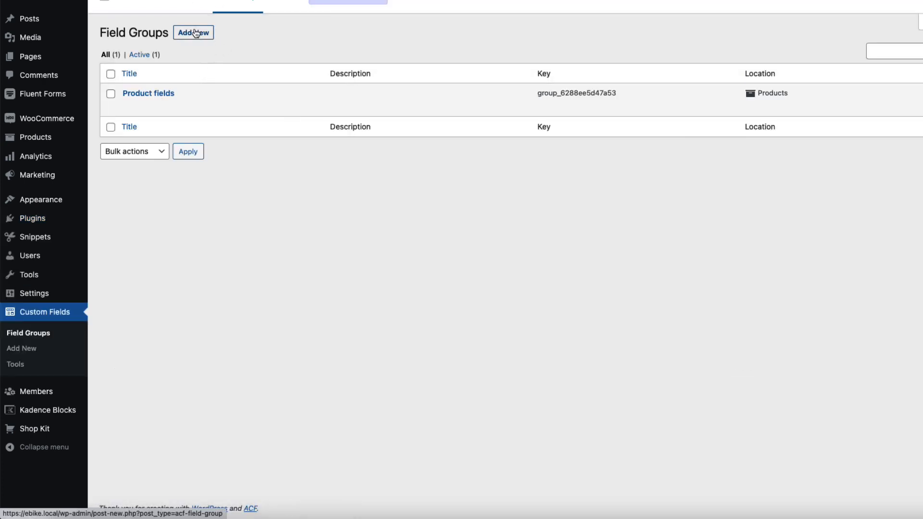
click(154, 93)
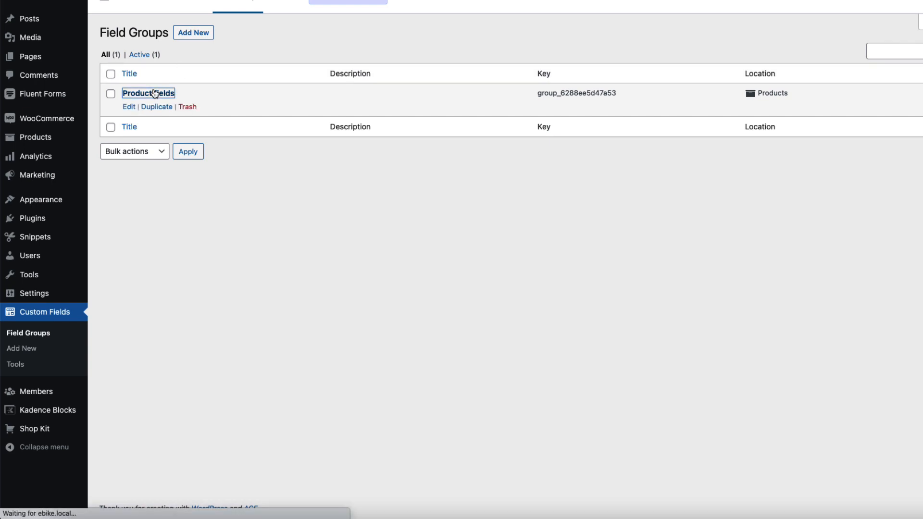
- Examine the Product fields group's title, field list, location rule and display settings, including the items to hide on screen
triple_click(182, 63)
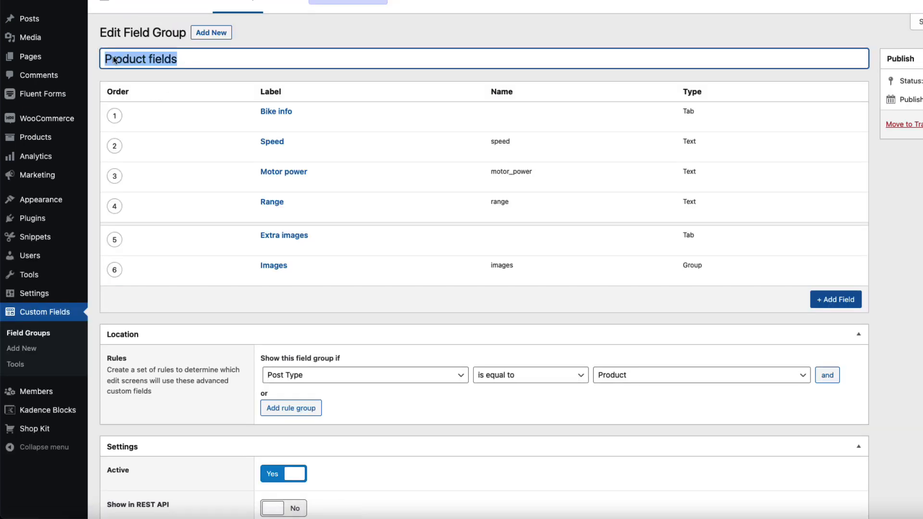
scroll(273, 313, down, 3)
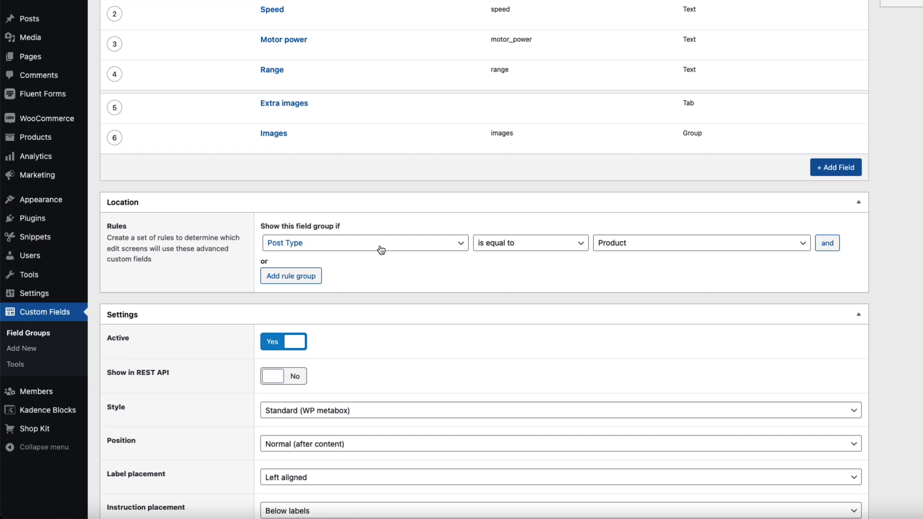
scroll(490, 311, down, 3)
scroll(480, 314, down, 2)
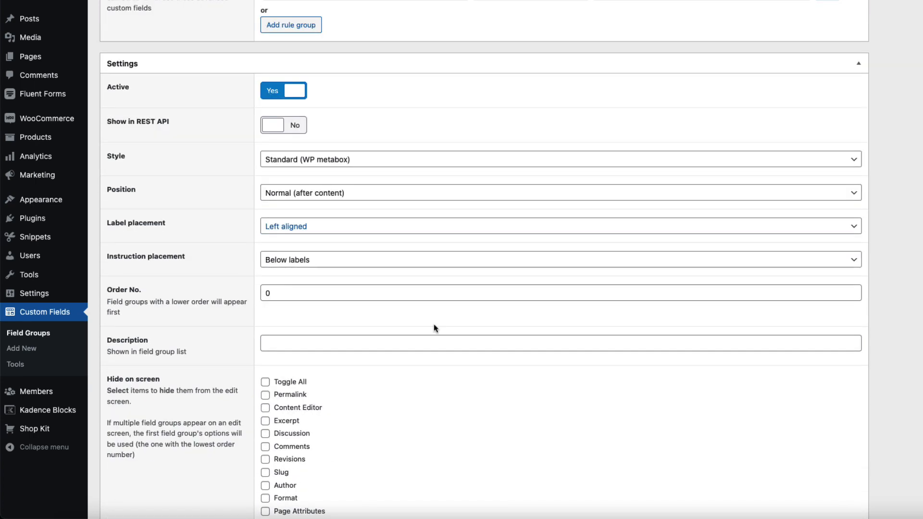
scroll(408, 373, down, 2)
scroll(411, 371, down, 1)
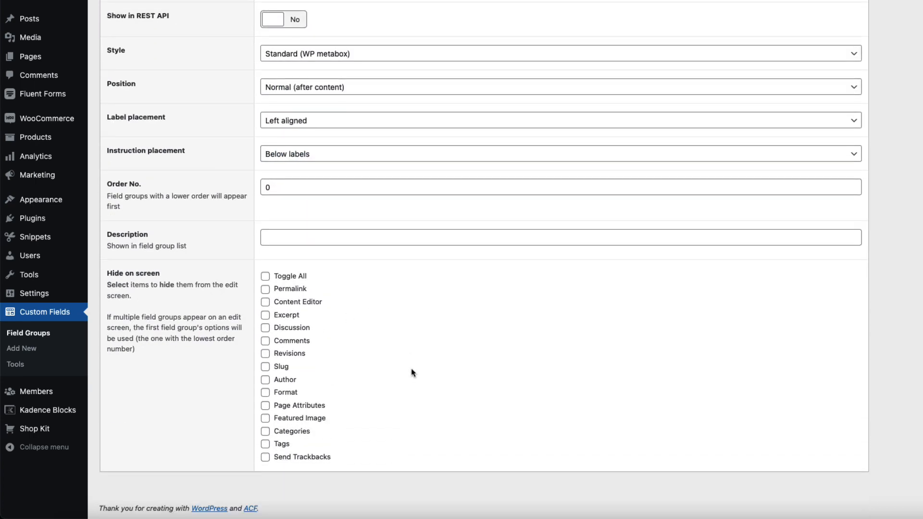
scroll(432, 351, up, 10)
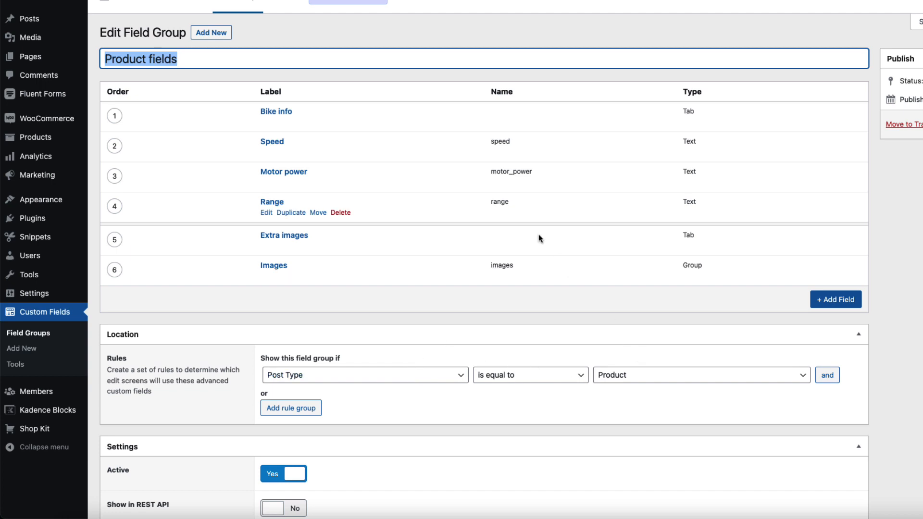
- Add a field labelled "Demo field" to the Product fields group with the field type Image
click(836, 299)
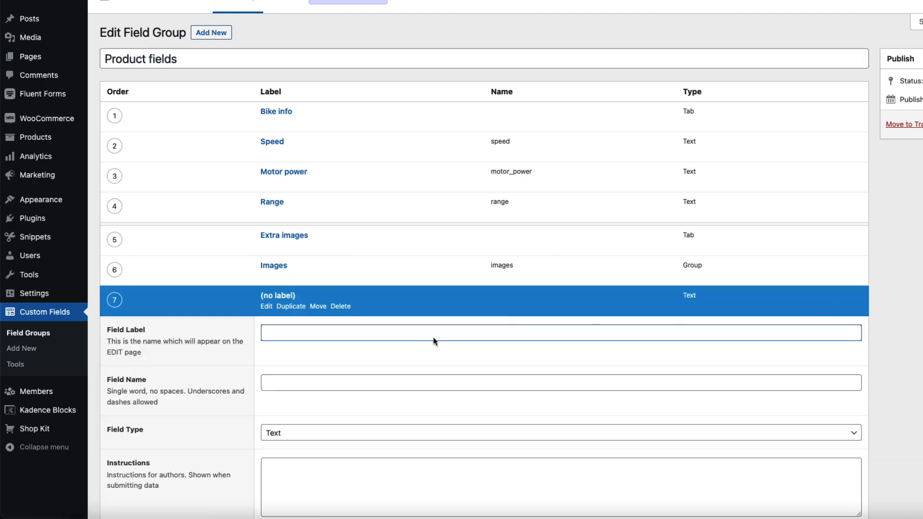
scroll(433, 337, down, 3)
text(Demo f)
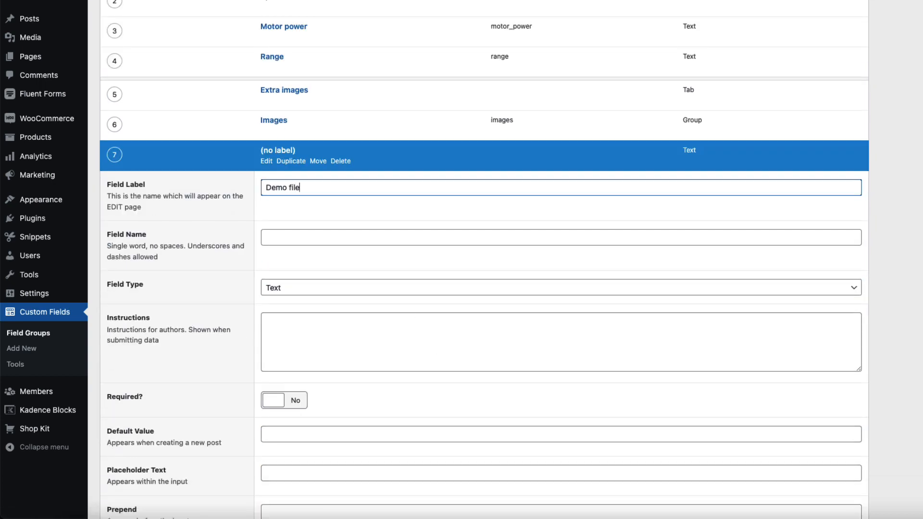
text(ield)
click(322, 287)
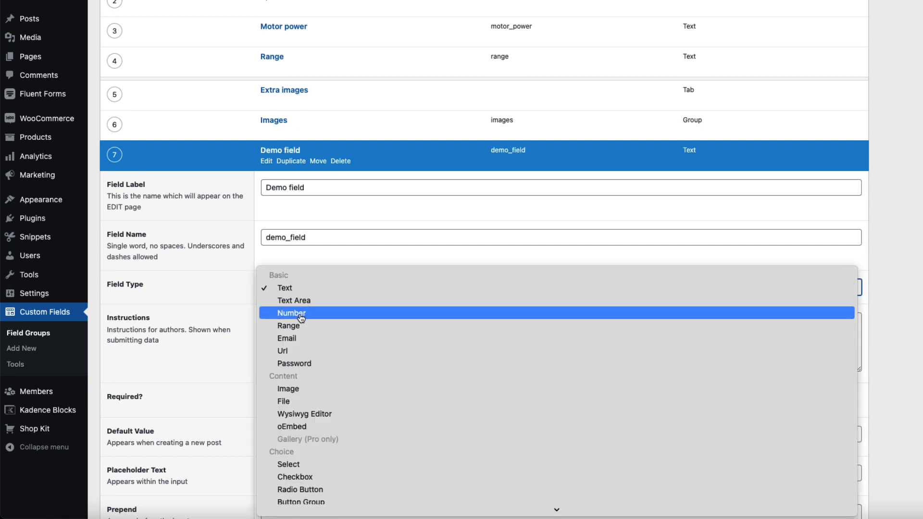
click(305, 391)
- Set the Demo field's preview size to Shop_thumbnail (100 x 100)
scroll(548, 348, down, 5)
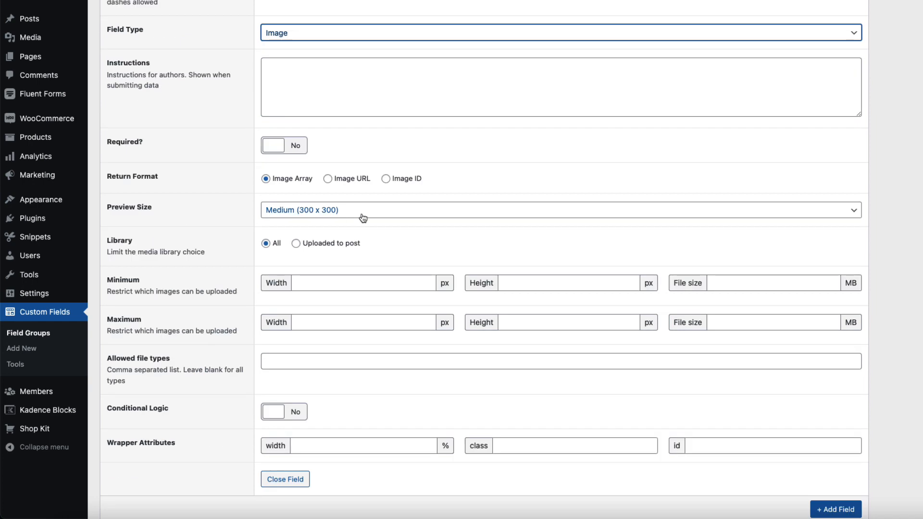
click(363, 214)
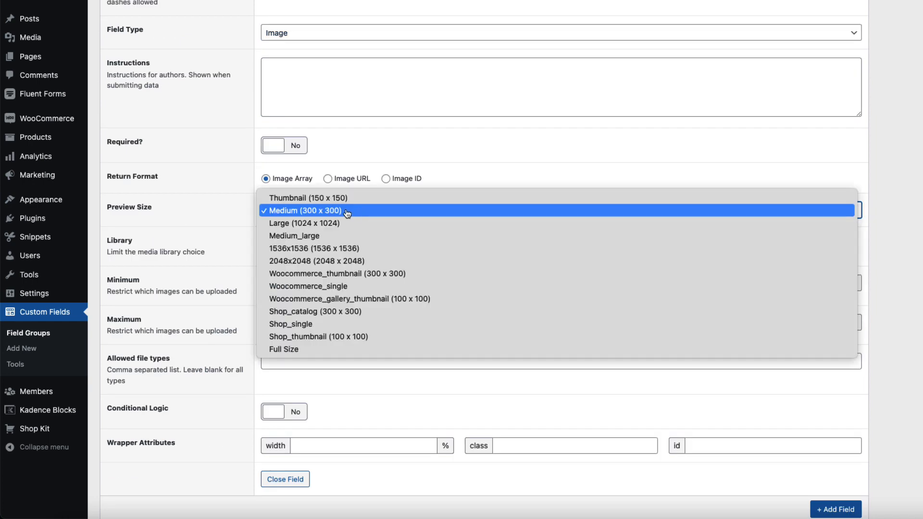
click(330, 340)
scroll(841, 334, down, 3)
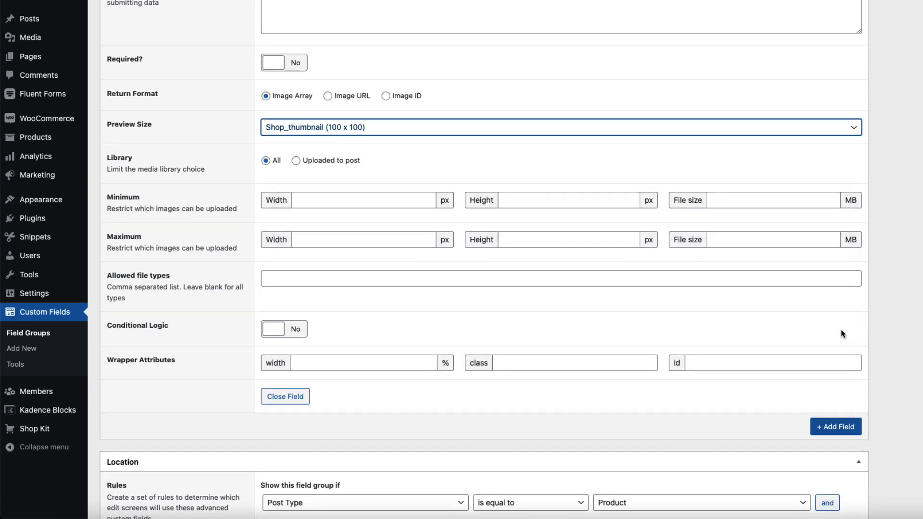
scroll(480, 260, up, 10)
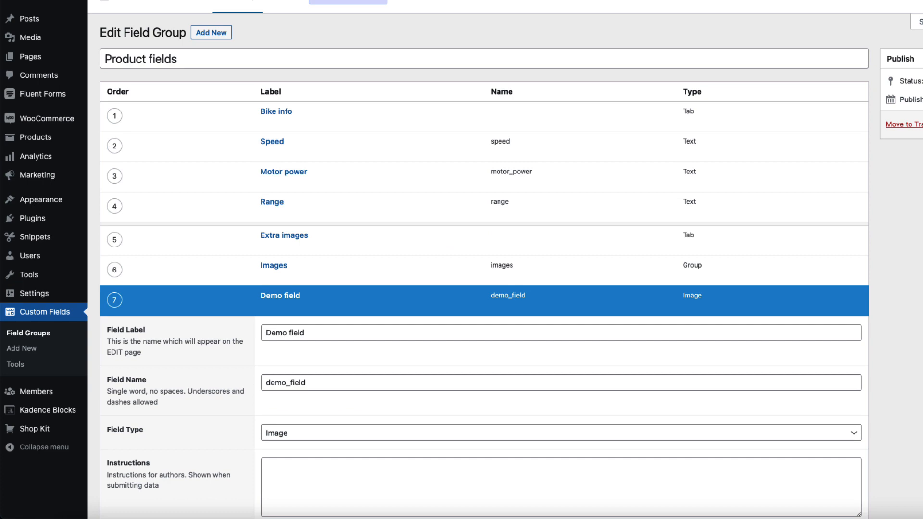
- Switch to the store's product list and open the Okinawa ridge product for editing
key(ctrl+Tab)
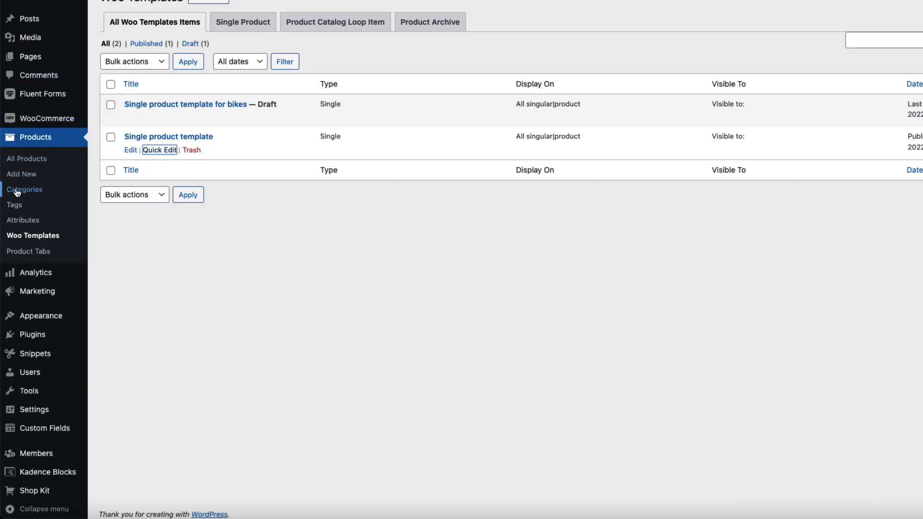
click(62, 162)
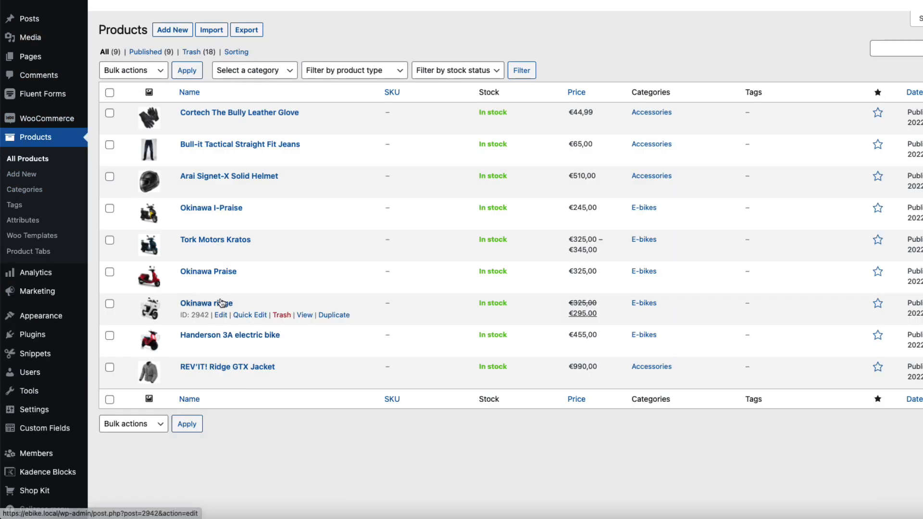
click(222, 303)
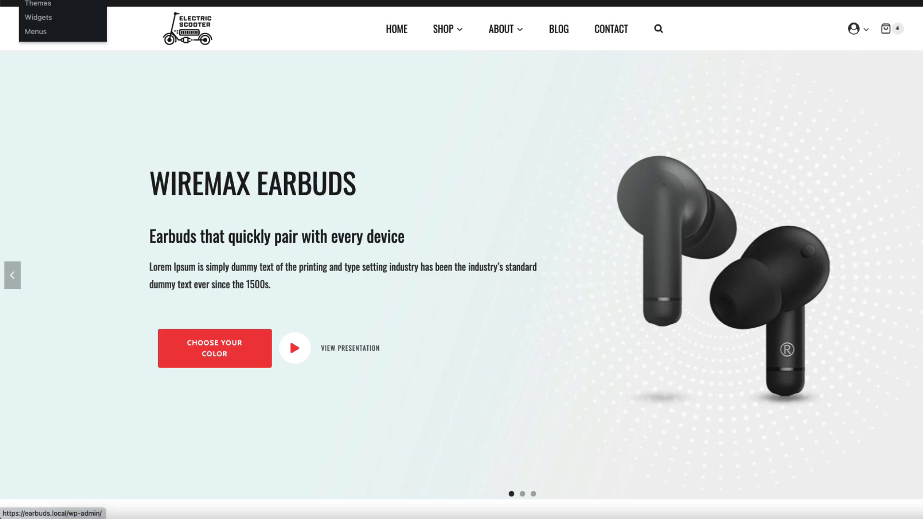
- Go to the earbuds site's dashboard and open the "Single product – earbuds" Woo template for editing
click(53, 2)
mouse_move(37, 242)
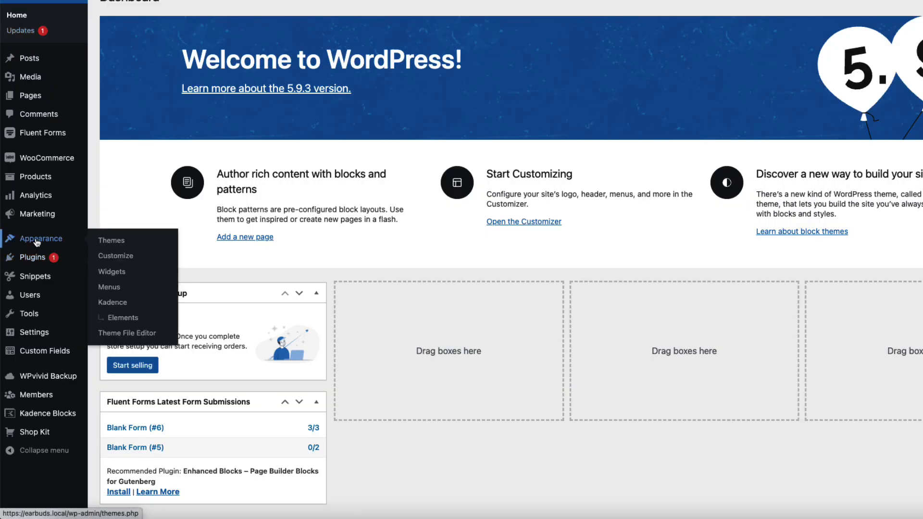
mouse_move(53, 180)
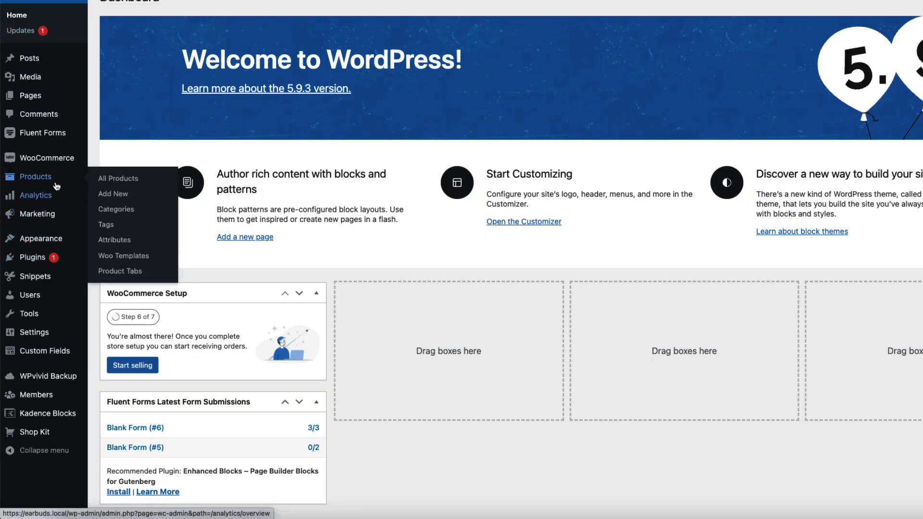
click(124, 256)
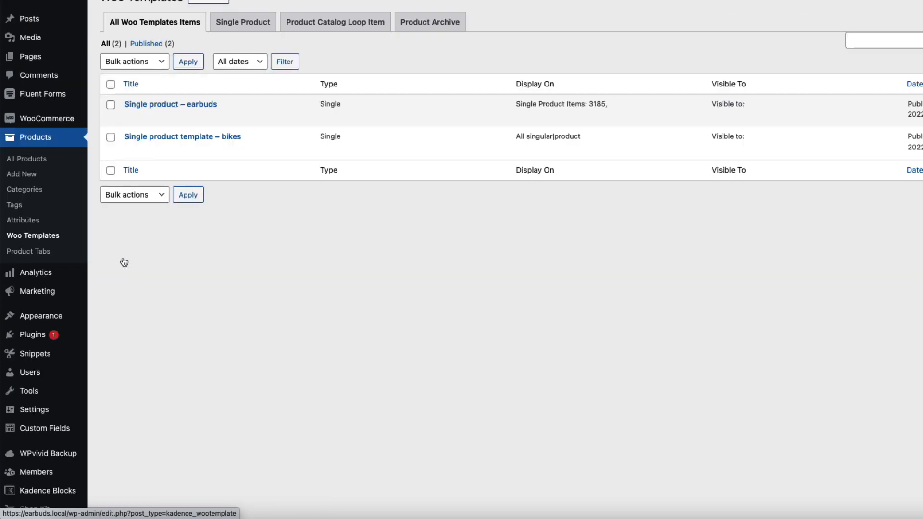
click(173, 106)
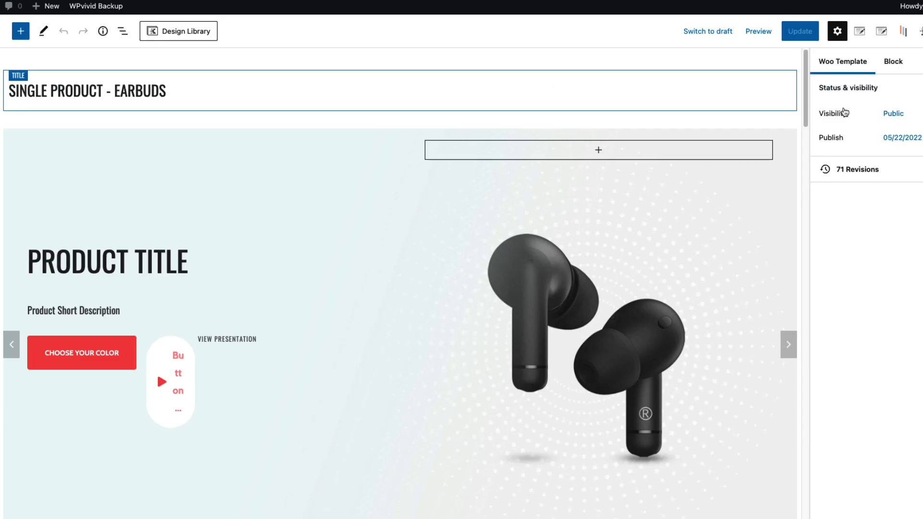
- Examine the earbuds template's display settings and open the list of individual products it can be shown on
click(860, 33)
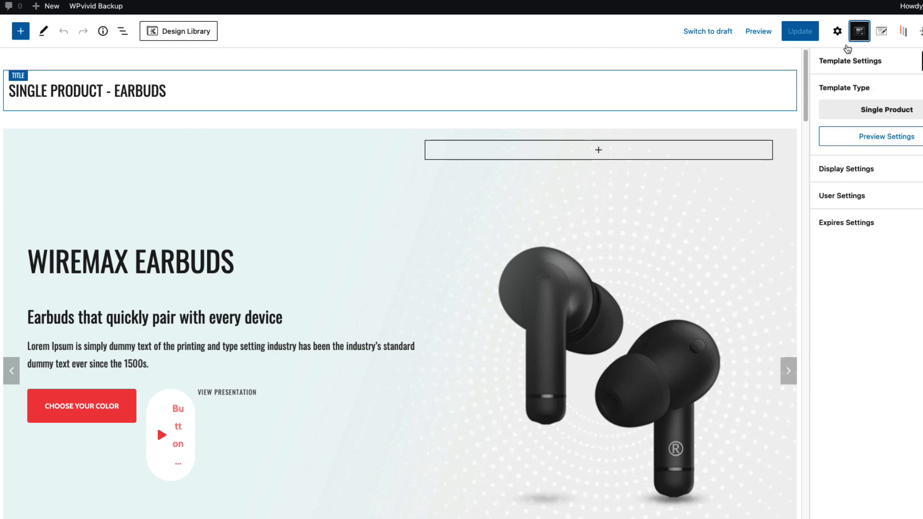
click(858, 169)
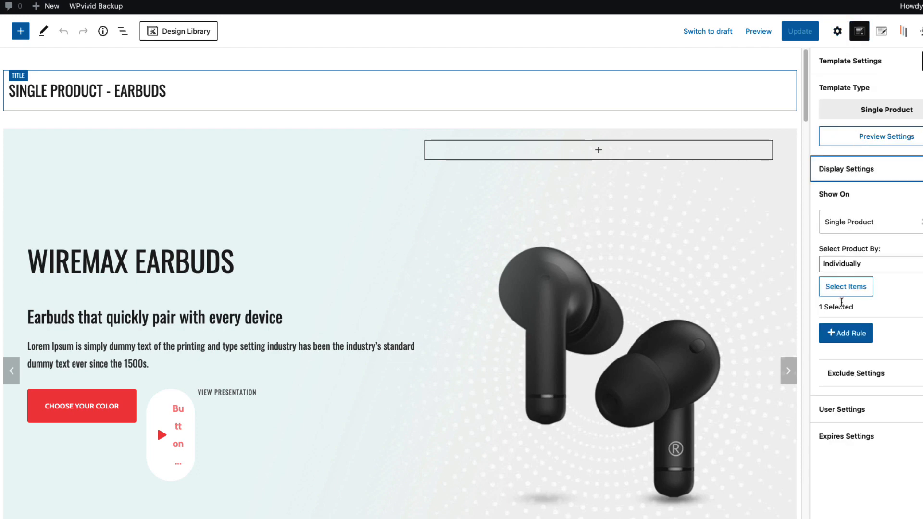
click(846, 288)
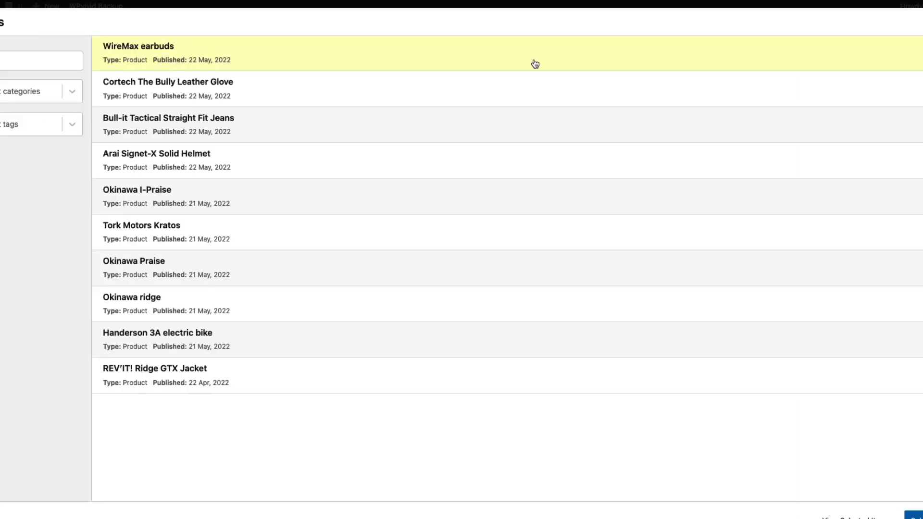
- Leave the product selection list, switch to the live store's shop page and open the WireMax earbuds product
click(909, 29)
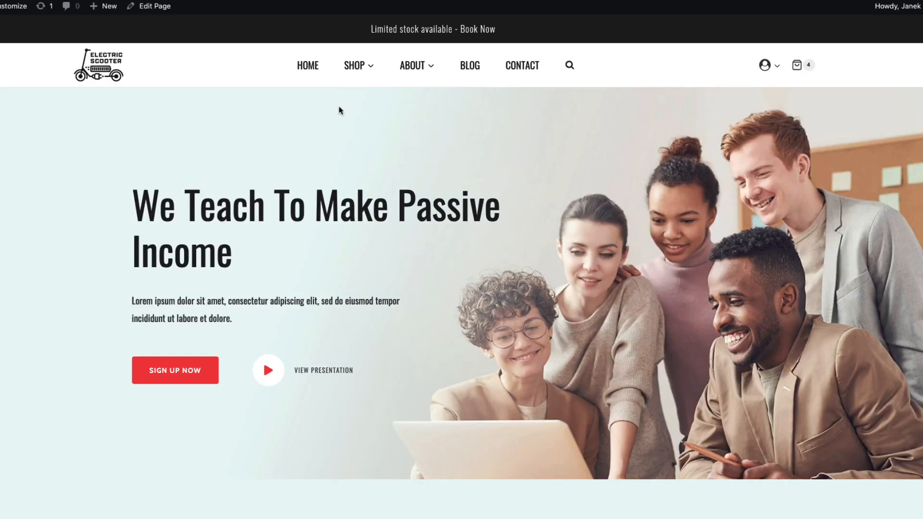
mouse_move(355, 64)
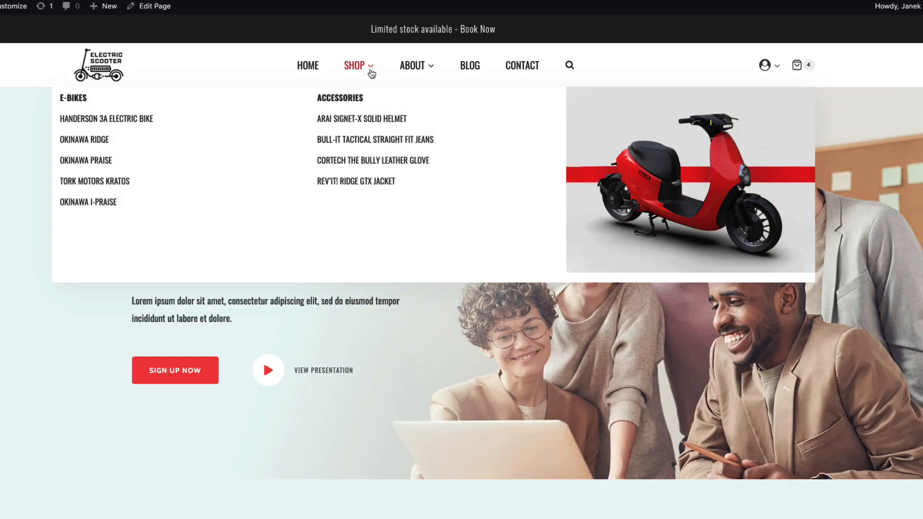
click(361, 71)
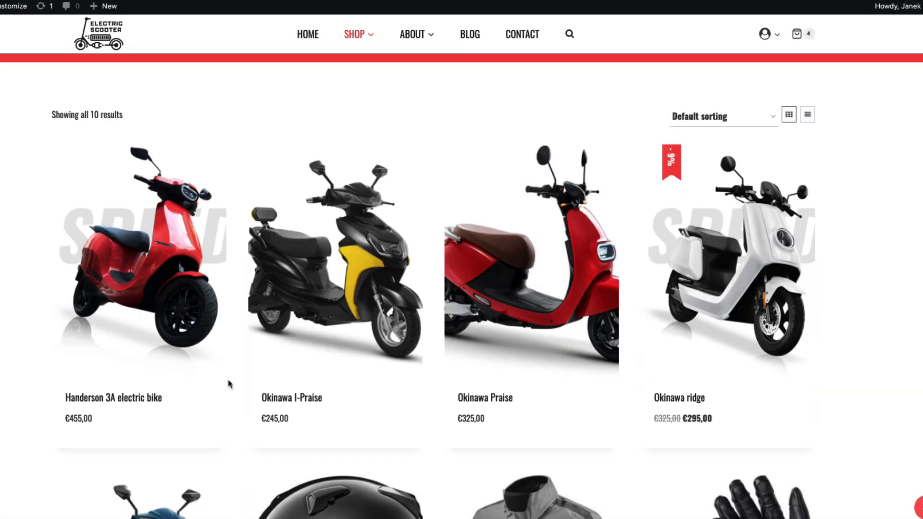
click(131, 269)
key(alt+Left)
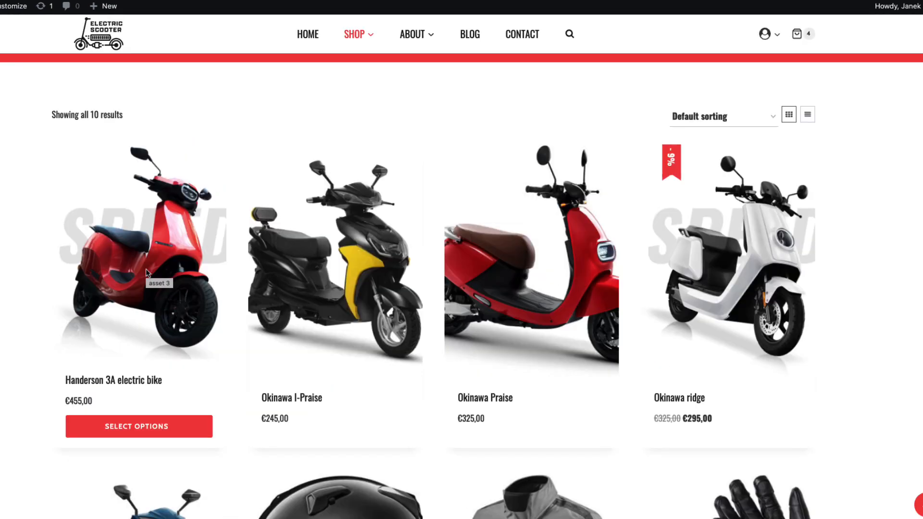
scroll(146, 272, down, 13)
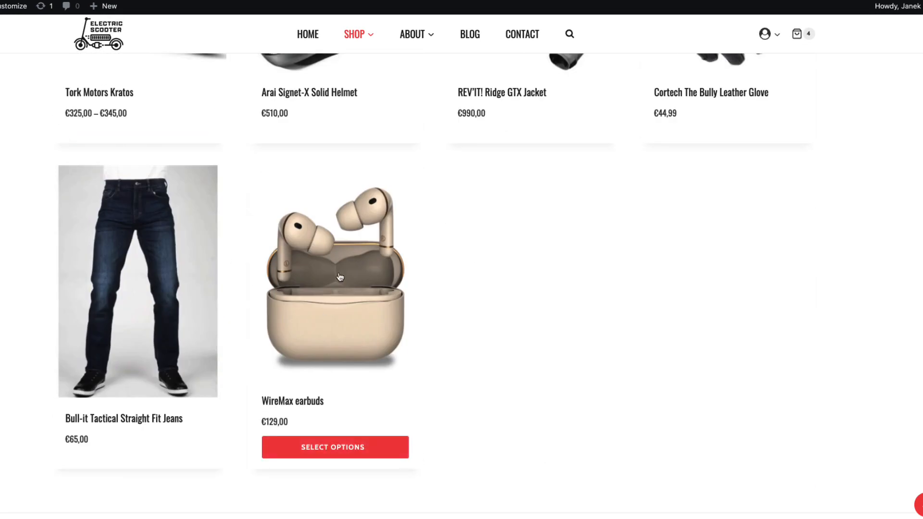
click(339, 273)
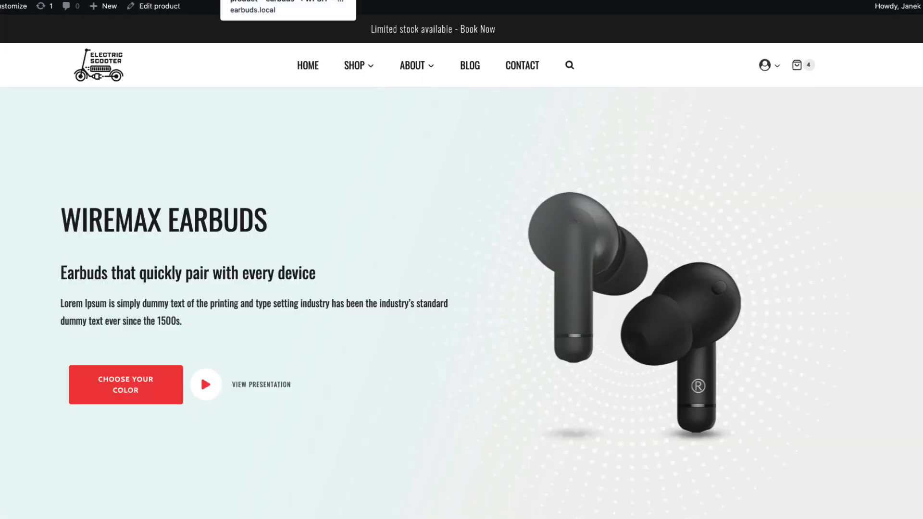
- Return to the earbuds template, examine the hero Row Layout's background slider settings, and advance through the slides on the live product page
click(269, 0)
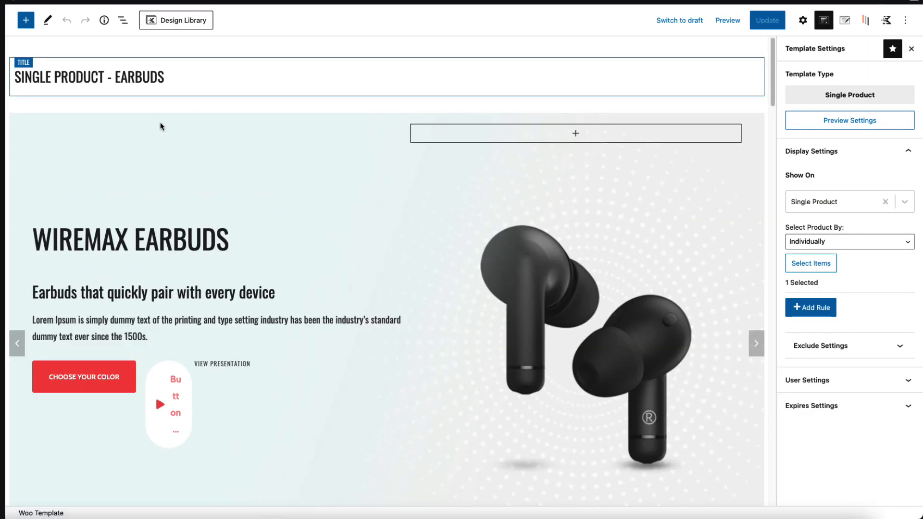
click(160, 124)
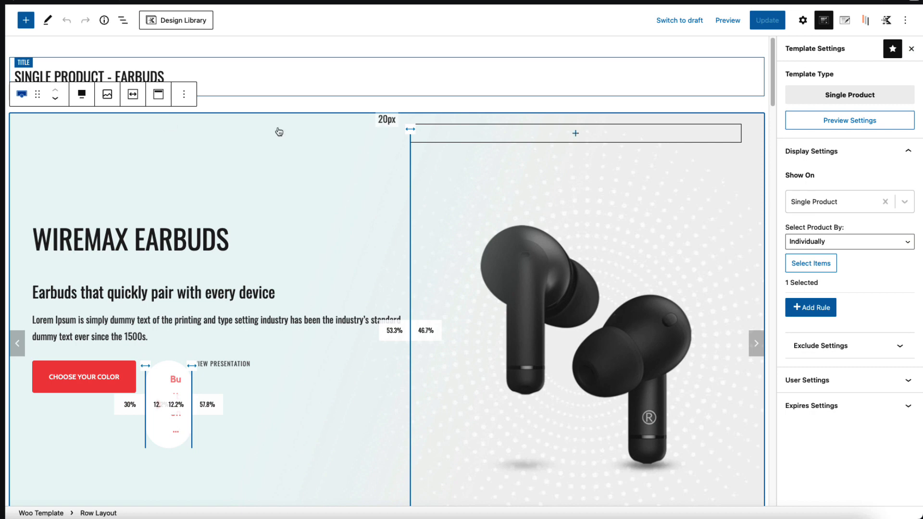
click(802, 22)
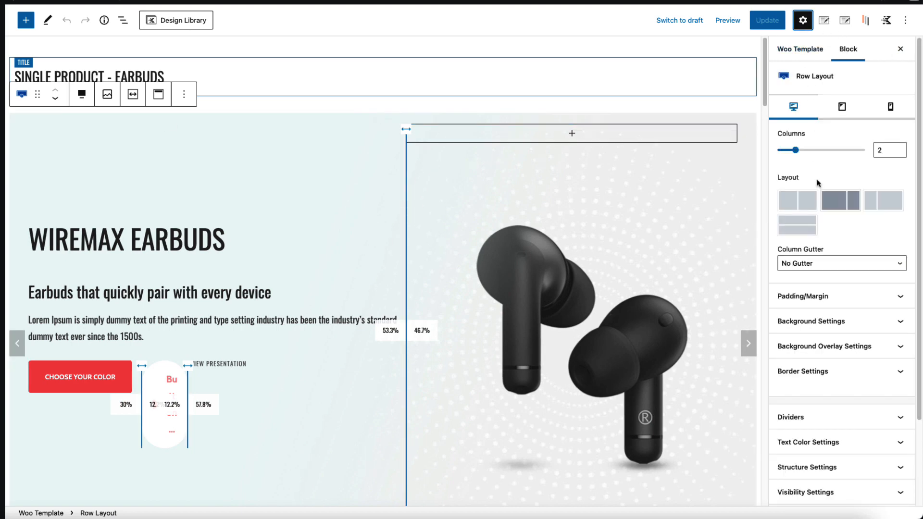
click(835, 326)
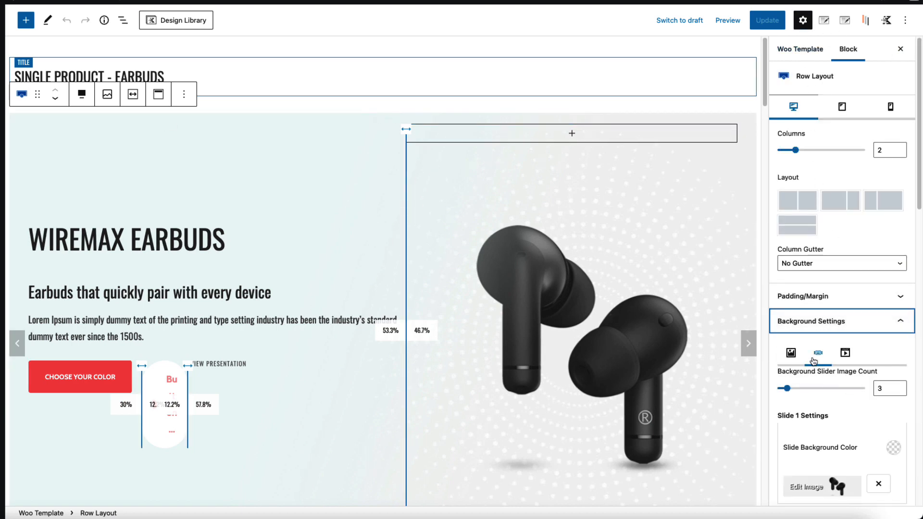
scroll(815, 356, down, 3)
scroll(820, 210, down, 3)
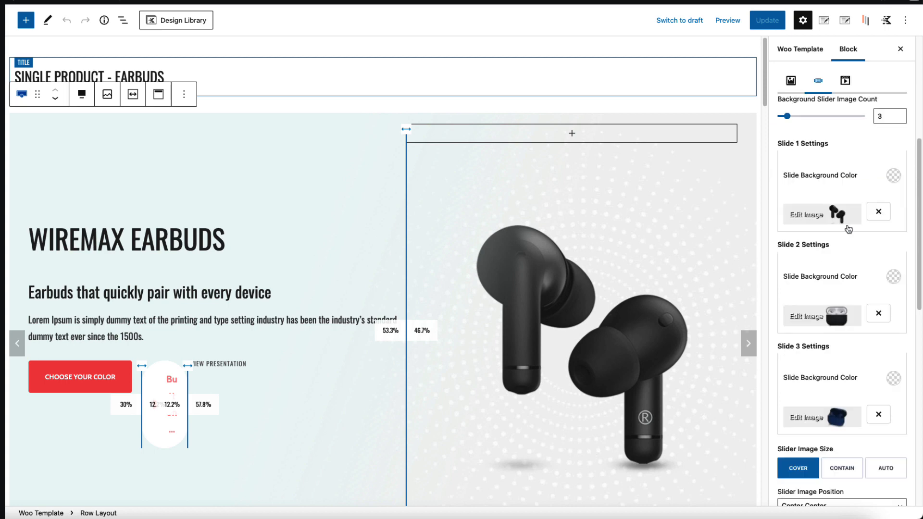
scroll(817, 325, down, 6)
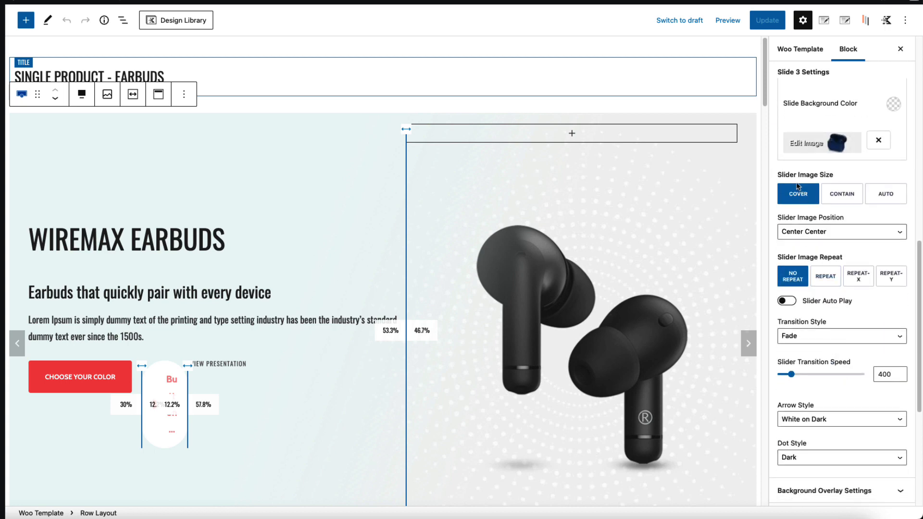
scroll(807, 198, down, 2)
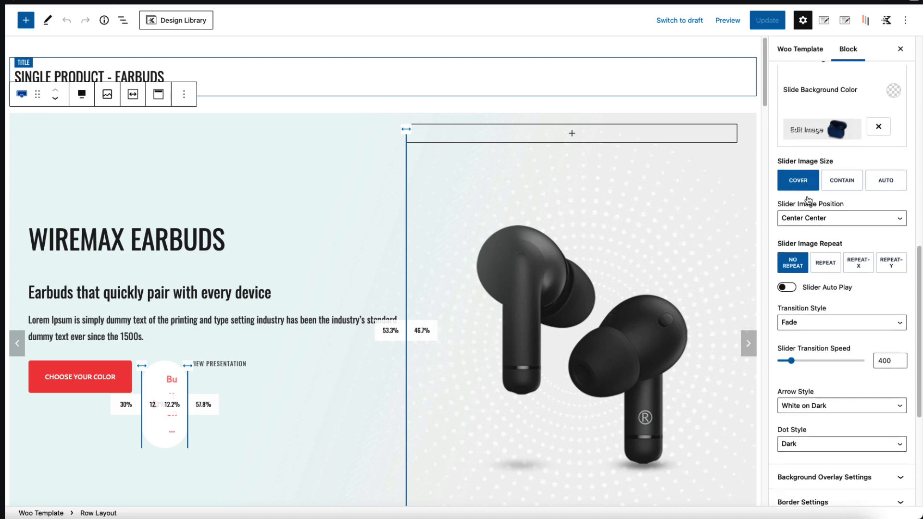
scroll(793, 242, down, 2)
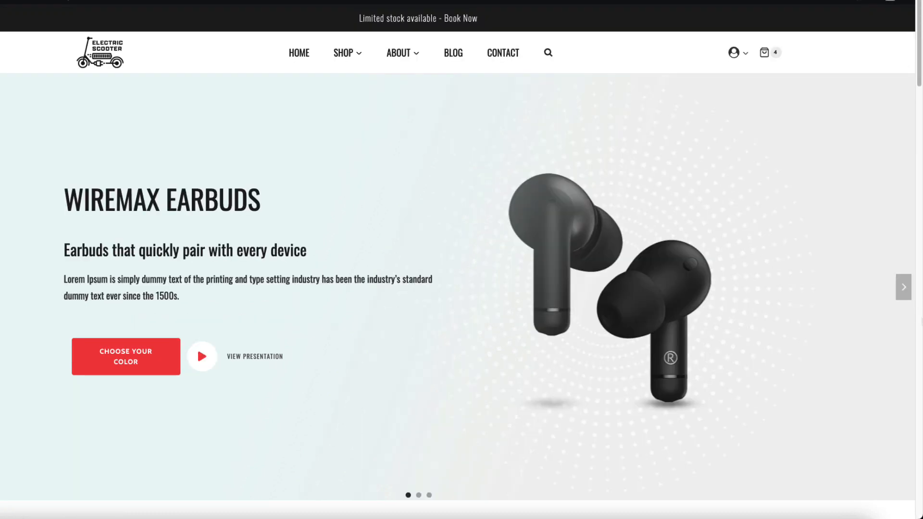
click(903, 287)
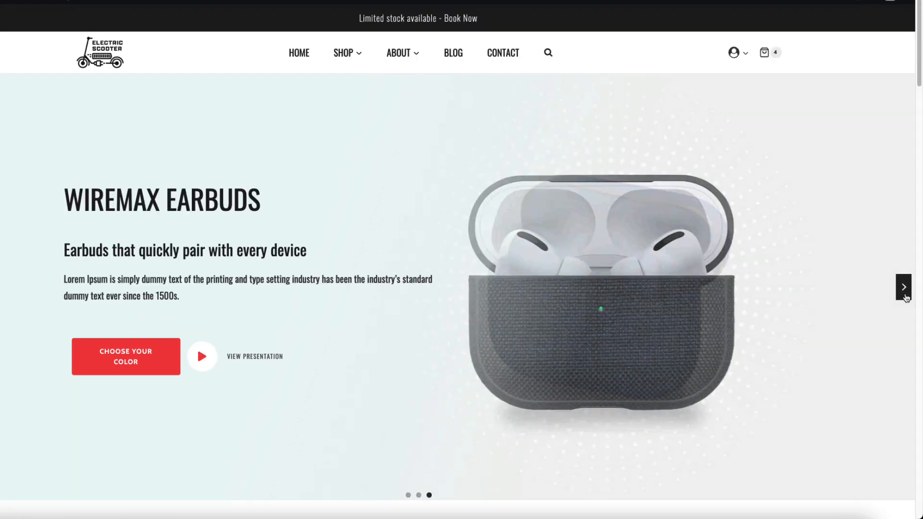
click(904, 286)
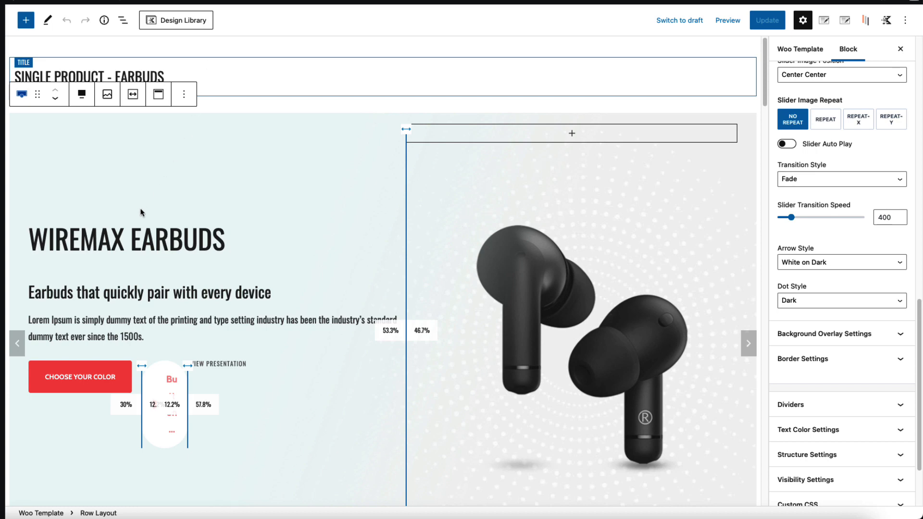
- Inspect the product title and short description blocks in the template's hero section
scroll(142, 212, down, 3)
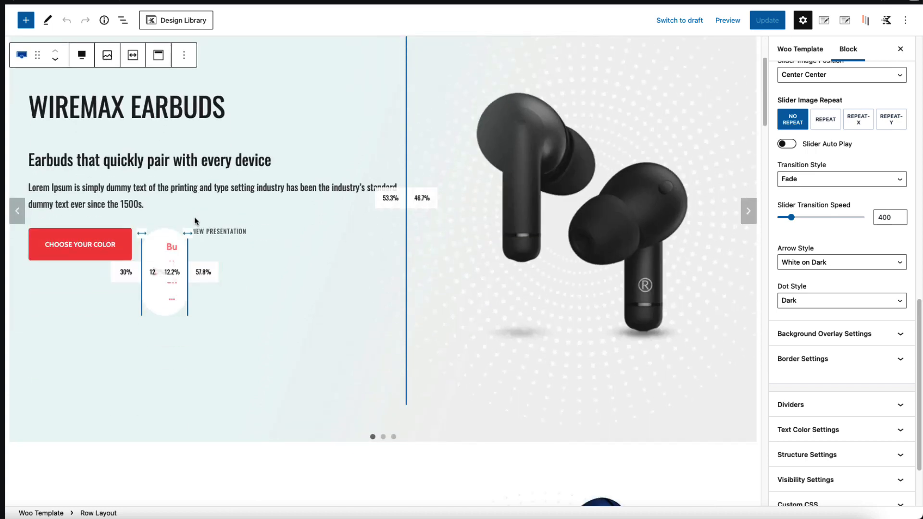
scroll(196, 220, up, 2)
click(161, 189)
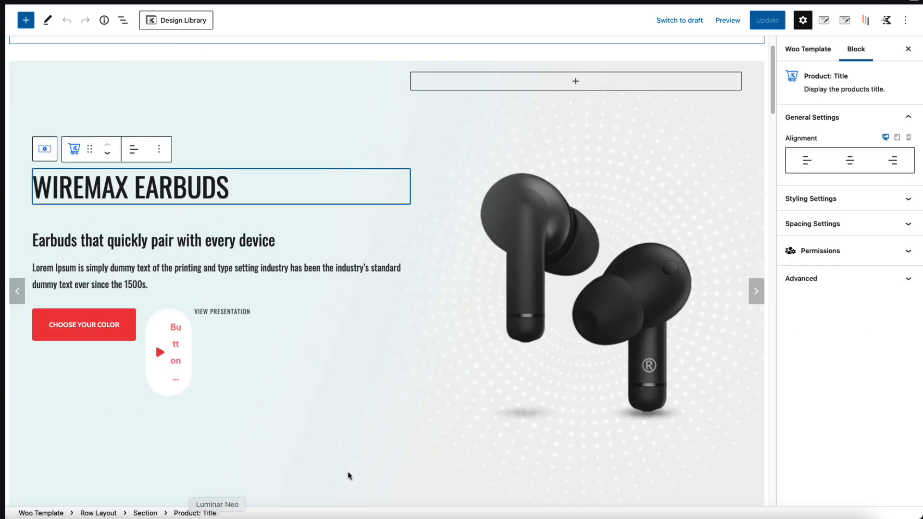
click(110, 242)
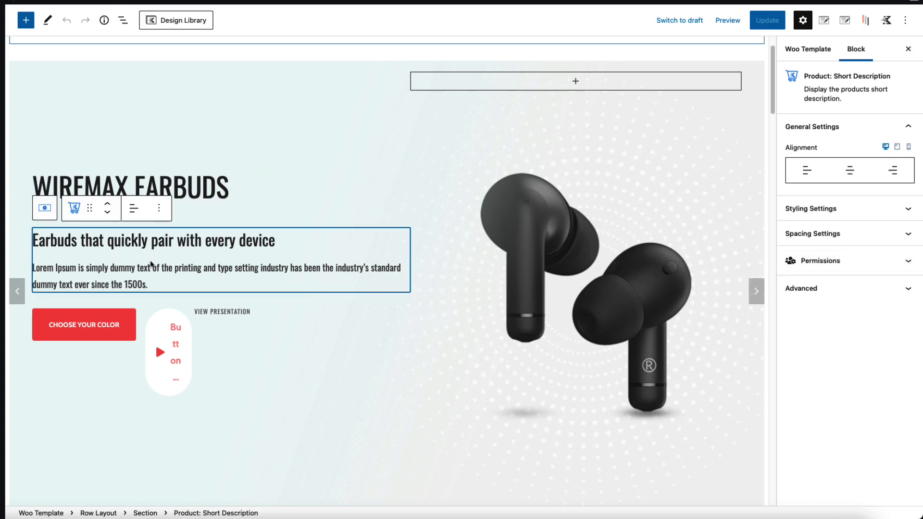
- Select the "Choose your color" button in the hero and expand its Button 1 settings to check the link
click(107, 326)
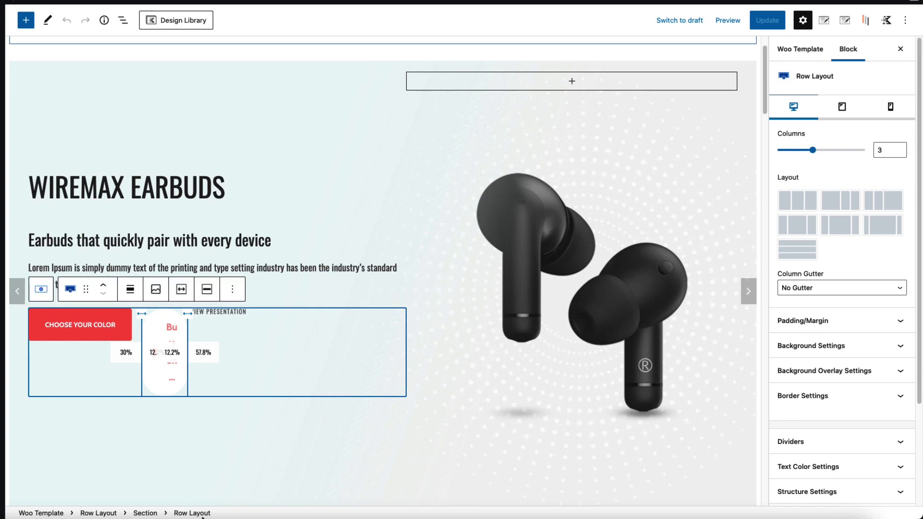
click(68, 324)
click(875, 246)
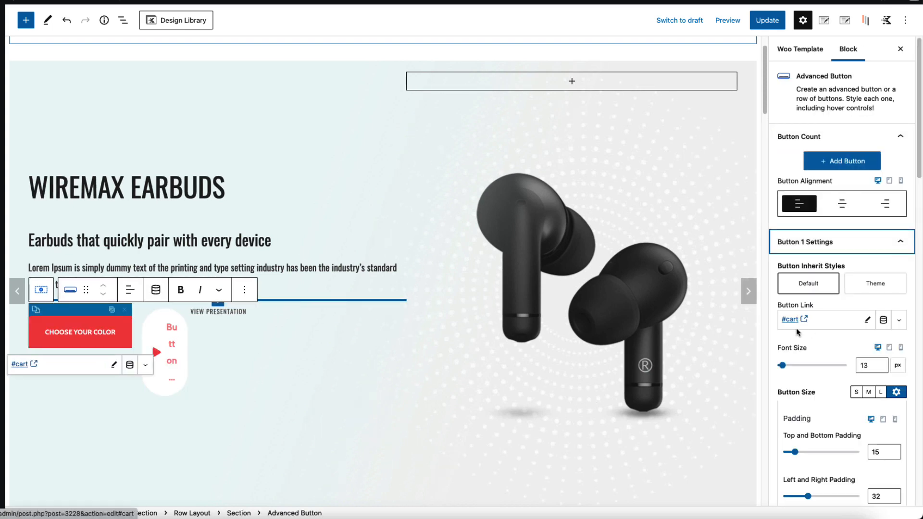
- Check the HTML anchor of the outer row holding the add-to-cart section, and test the "Choose your color" link on the live page
scroll(113, 125, down, 10)
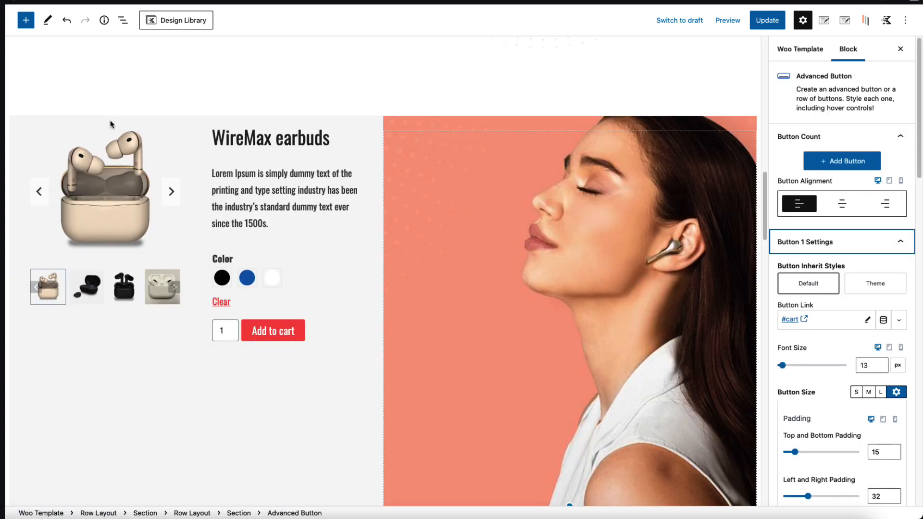
click(112, 125)
click(20, 125)
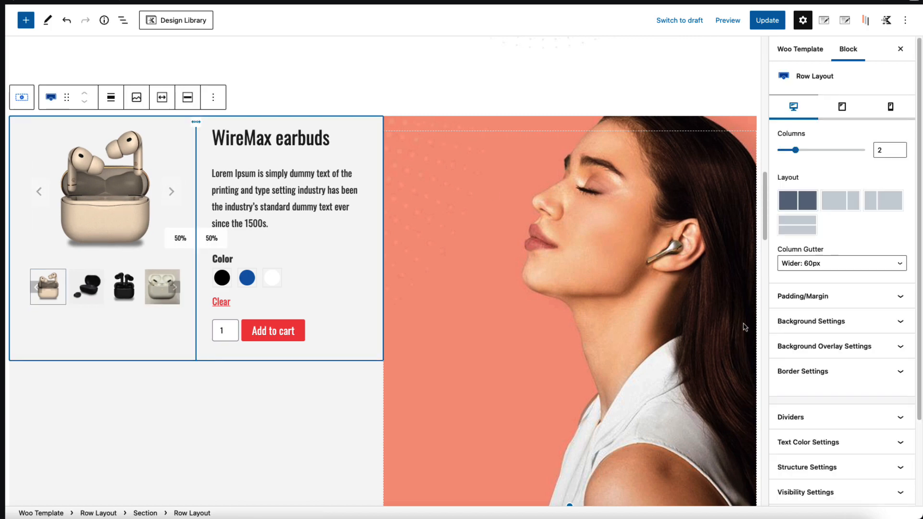
click(98, 513)
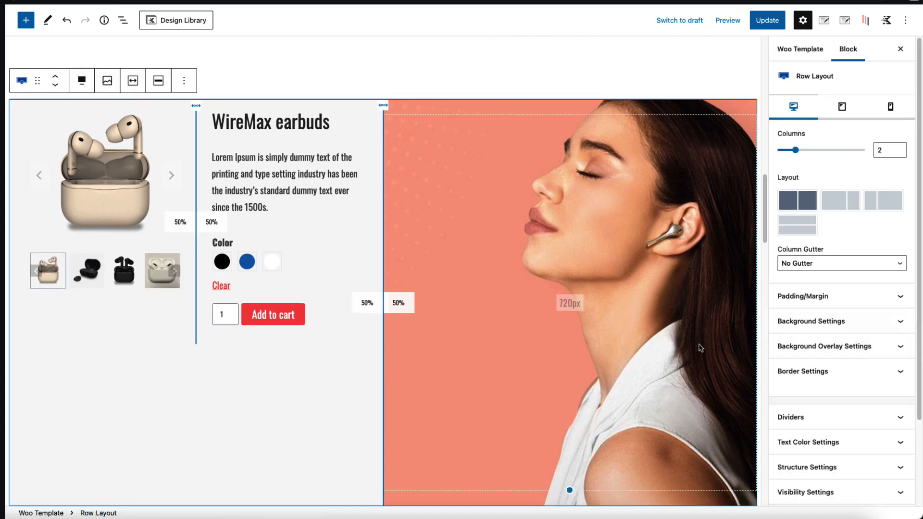
scroll(849, 410, down, 3)
click(846, 500)
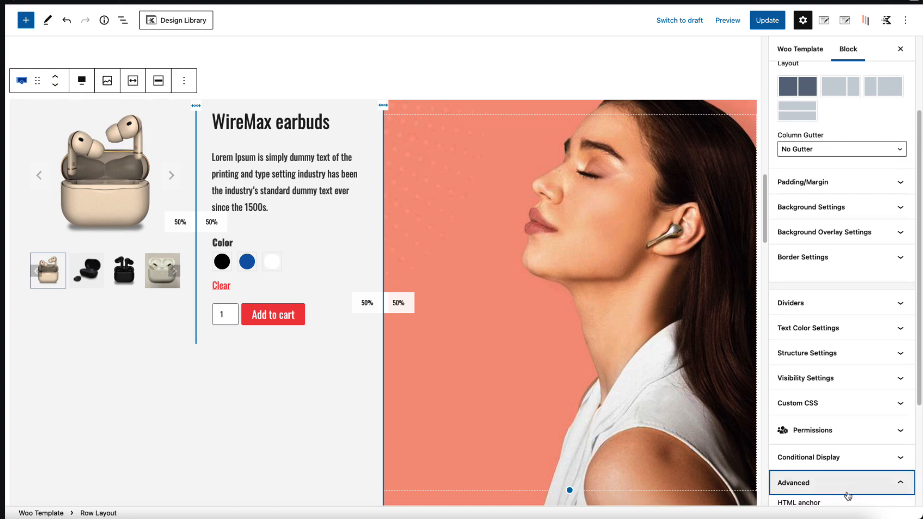
double_click(798, 371)
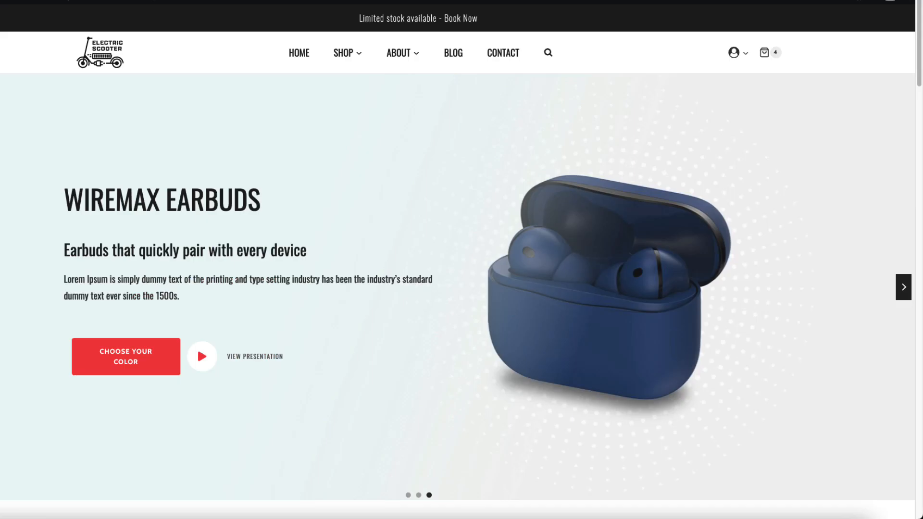
click(124, 355)
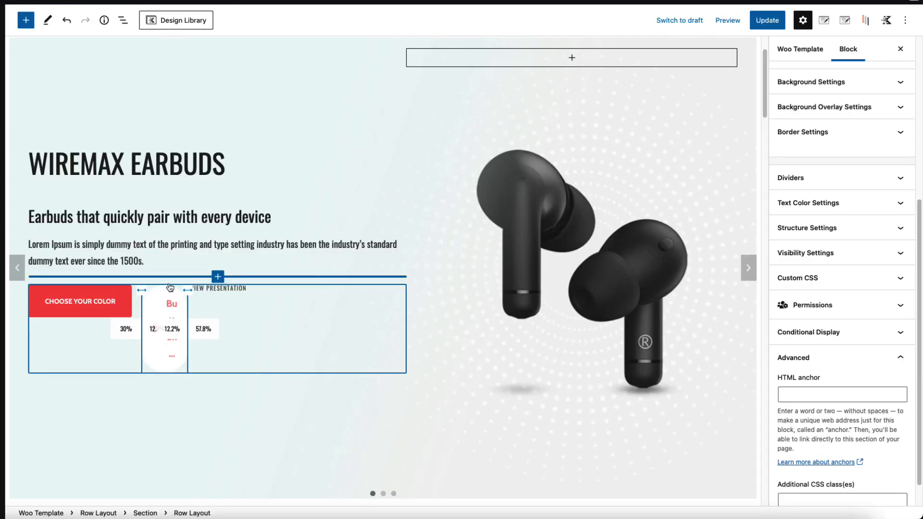
- Review the hero play button's Video Popup link target, test the popup on the live page, and select the "View presentation" text
click(159, 302)
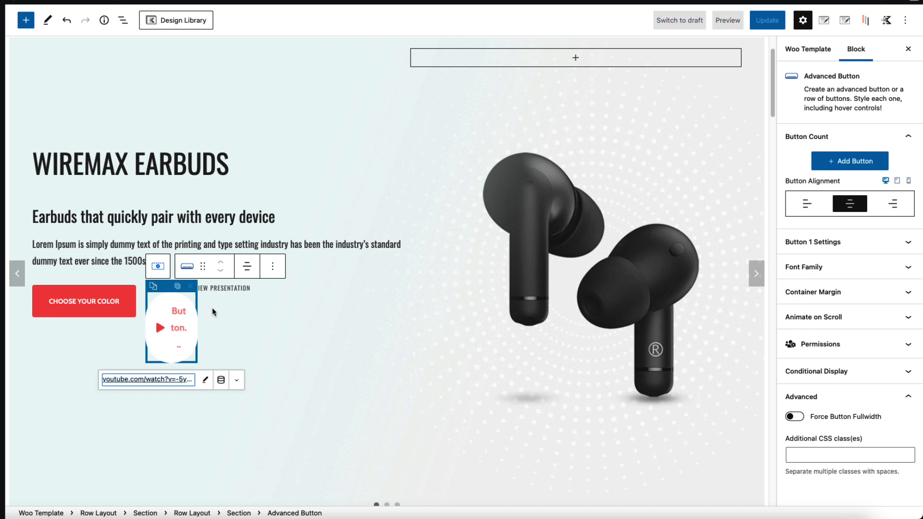
click(905, 242)
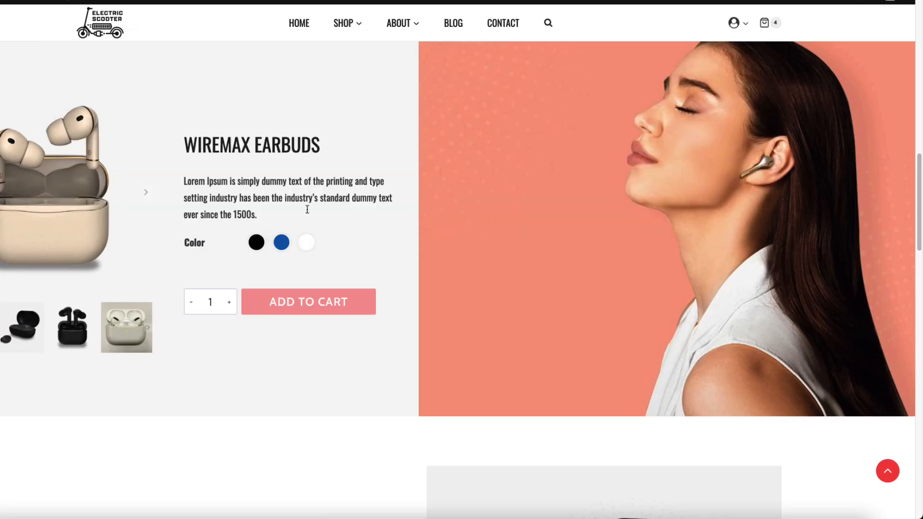
scroll(309, 207, up, 10)
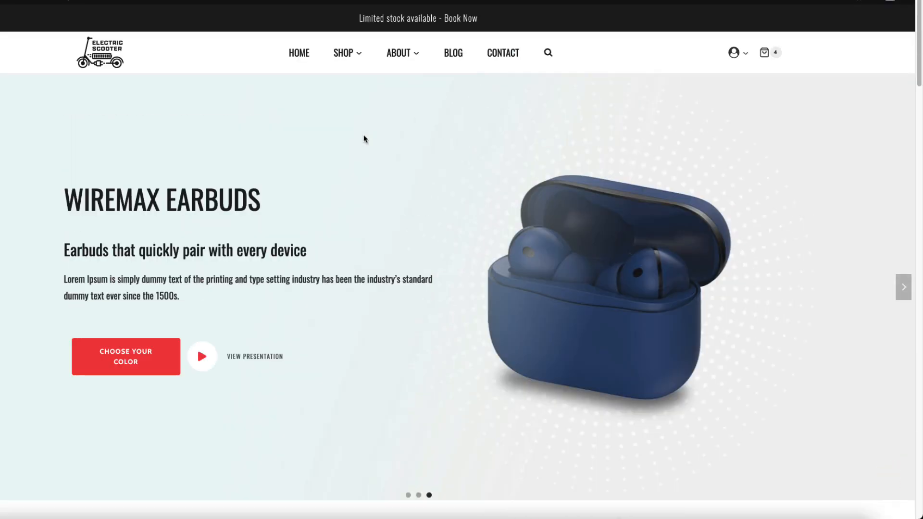
click(201, 355)
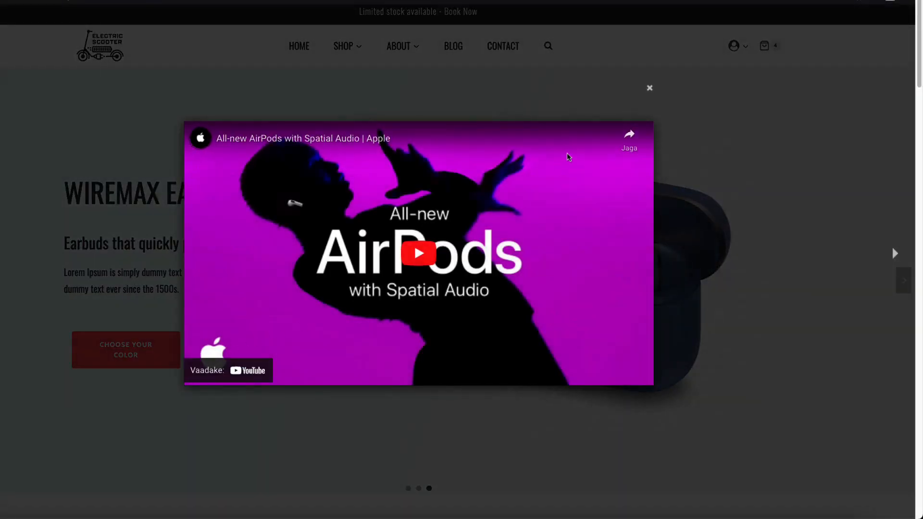
click(650, 88)
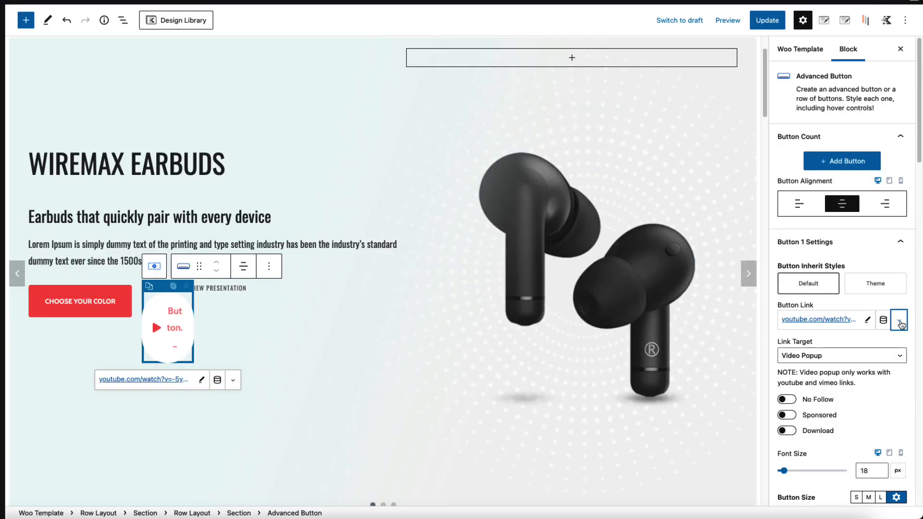
click(835, 357)
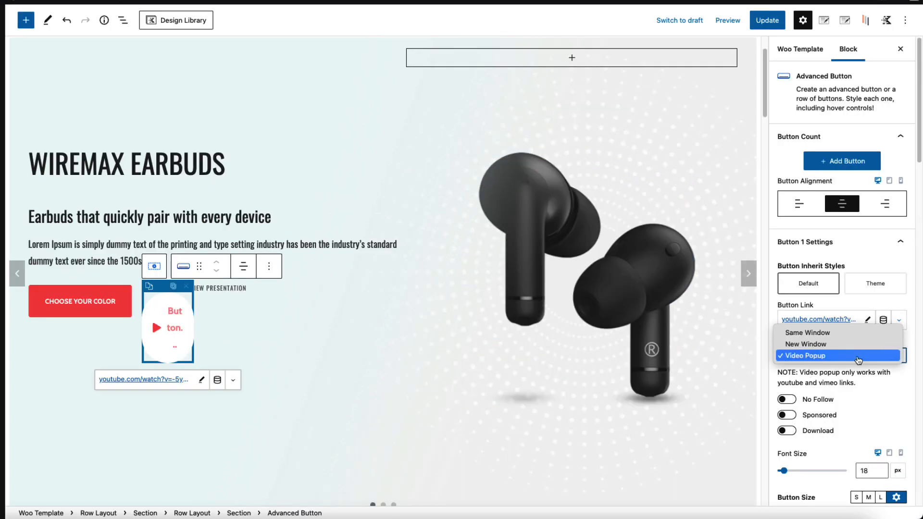
click(809, 356)
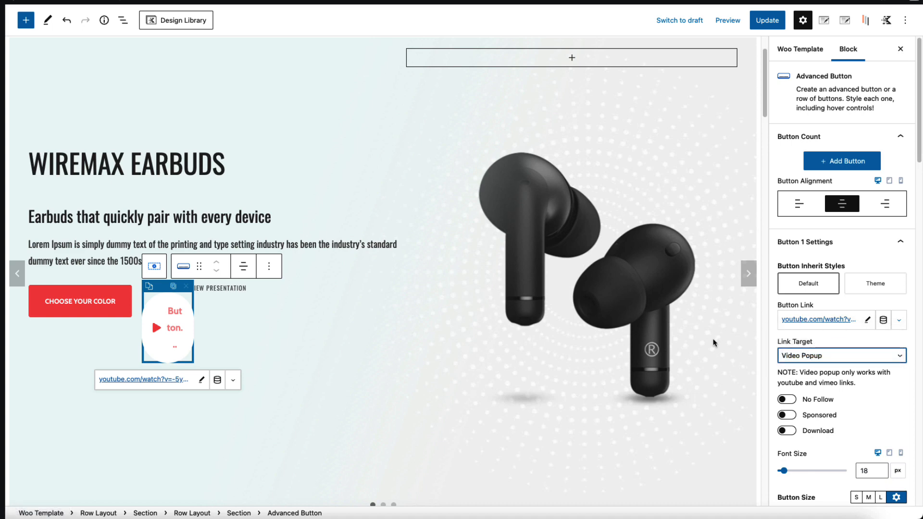
click(240, 287)
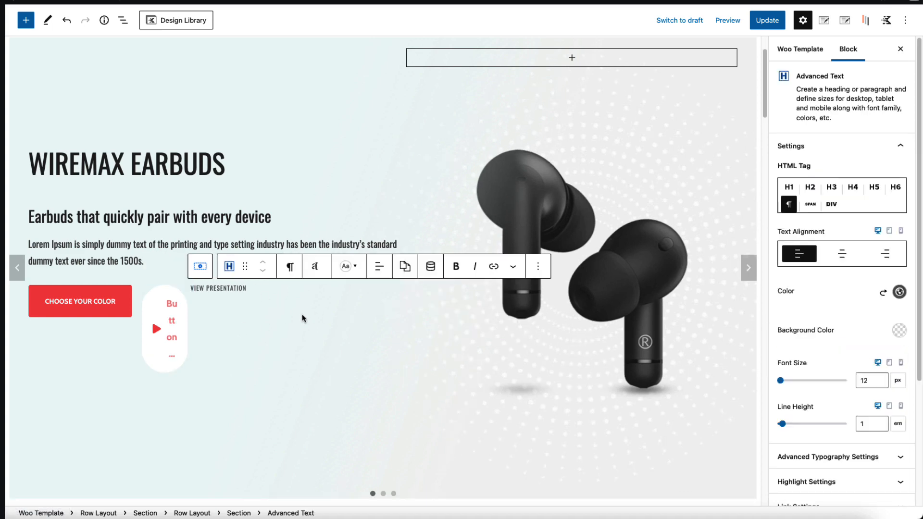
- Inspect the "Additional features" row, its heading, the Bluetooth Bliss info box and the nested two-column row holding the info boxes
scroll(302, 319, down, 8)
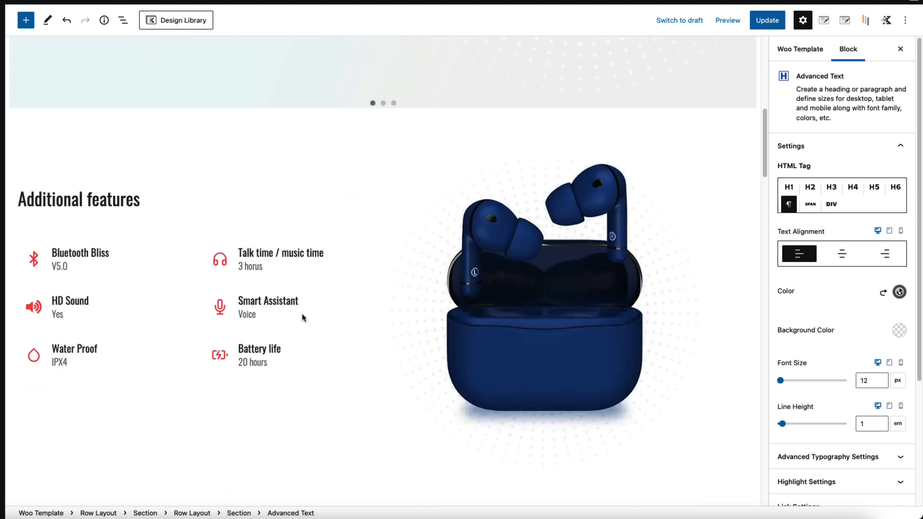
click(223, 138)
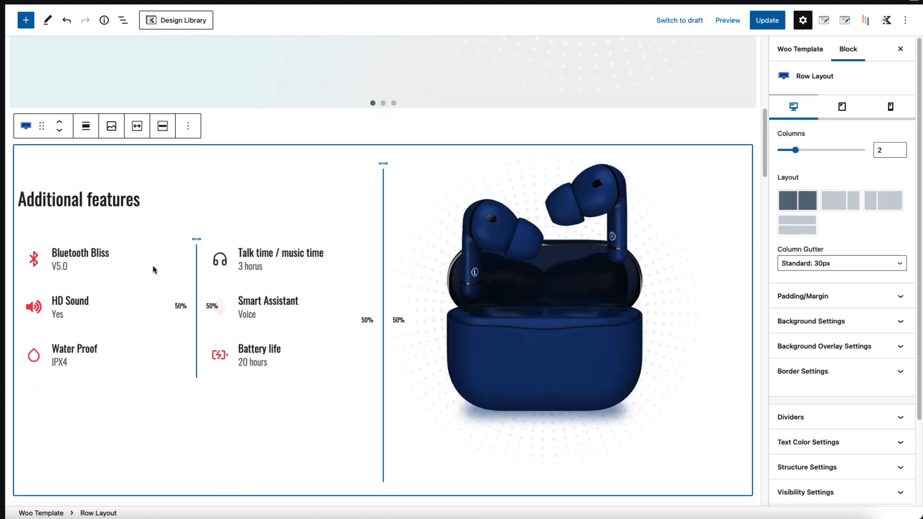
scroll(243, 287, down, 1)
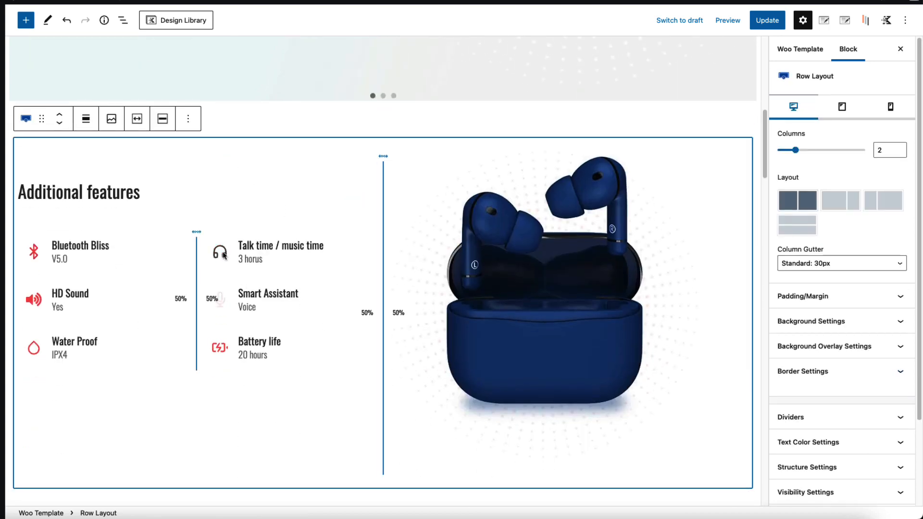
click(104, 193)
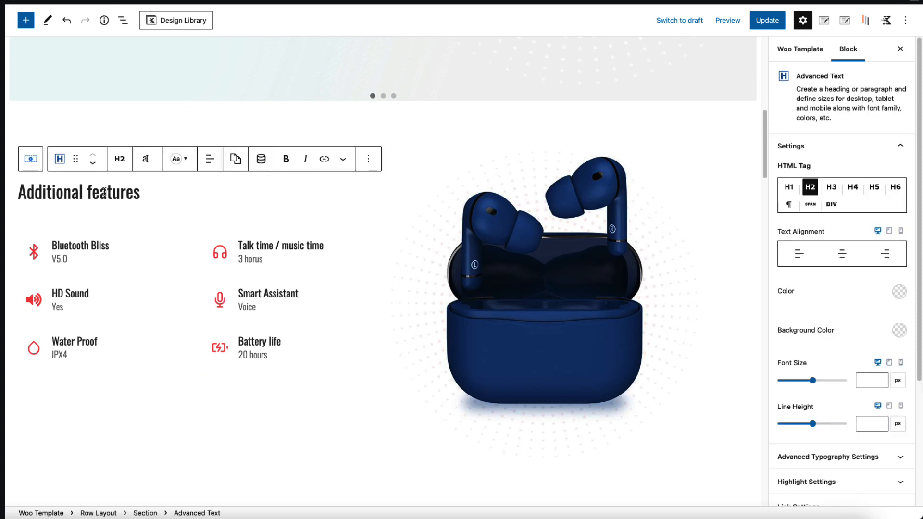
click(160, 234)
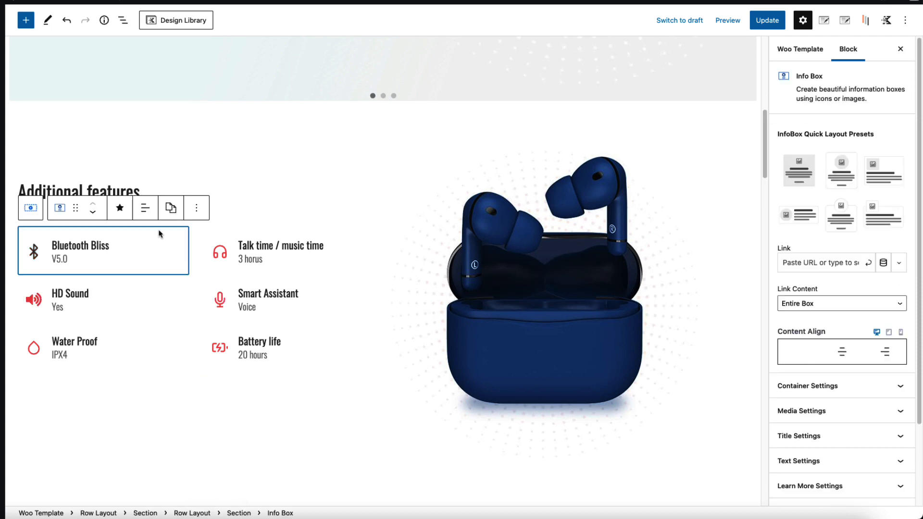
click(191, 513)
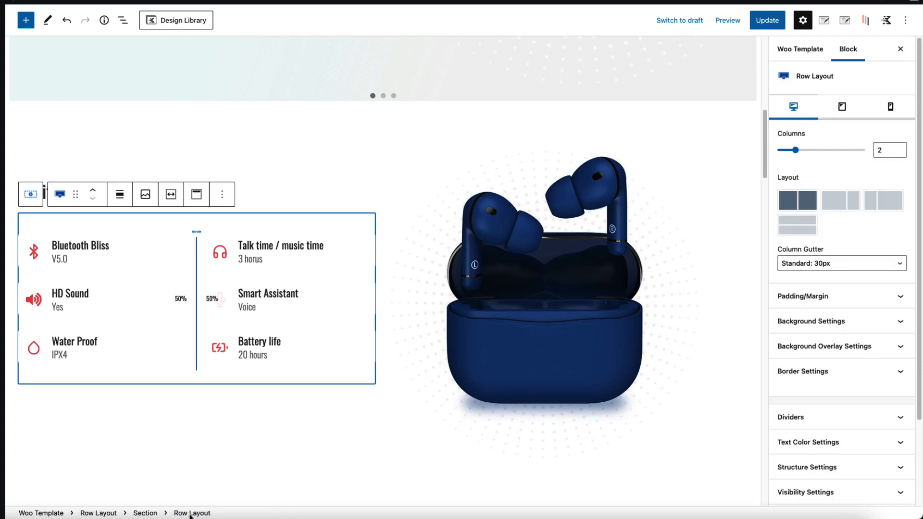
click(106, 245)
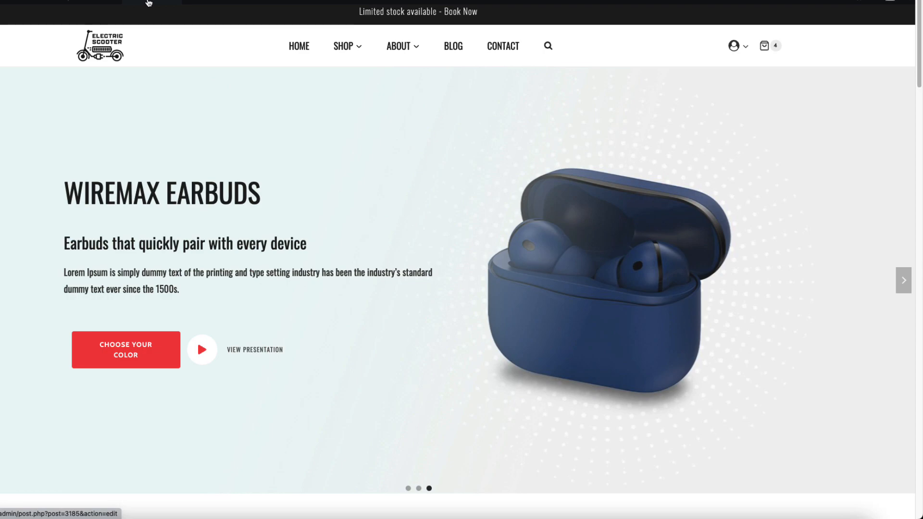
- Open the earbuds product's edit page and review the heading and text entries in the Features product fields
click(149, 3)
scroll(236, 262, down, 8)
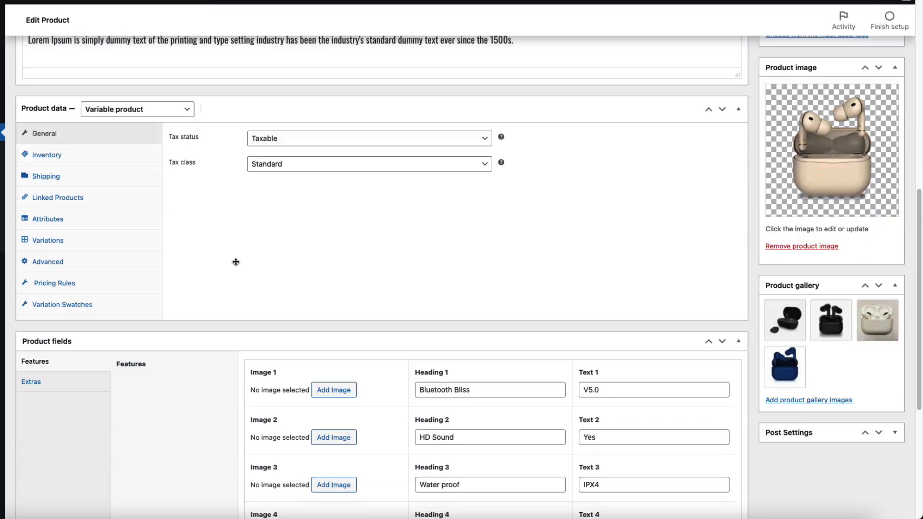
scroll(236, 262, down, 5)
scroll(202, 253, up, 2)
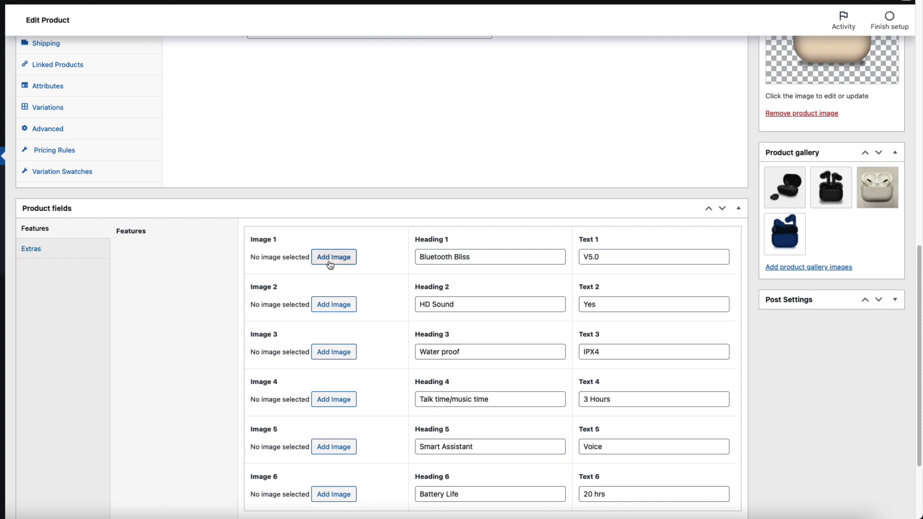
click(471, 257)
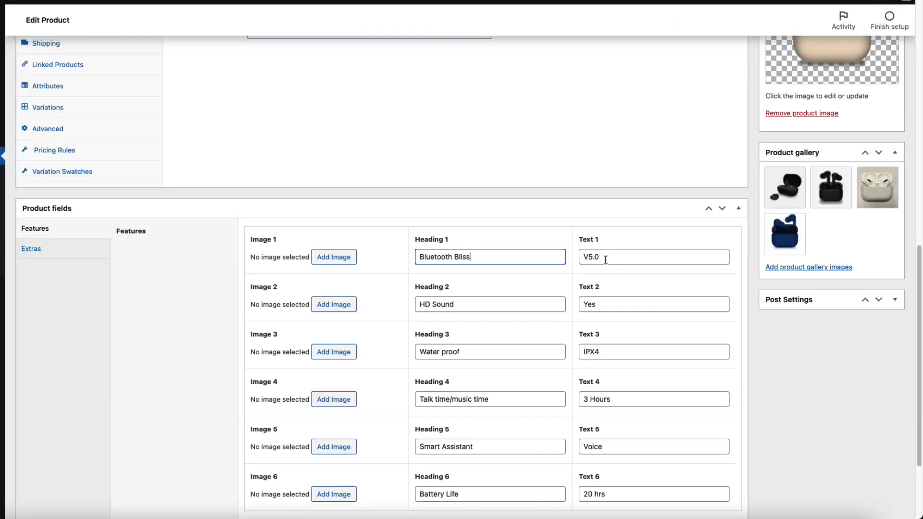
click(603, 257)
click(445, 303)
click(626, 305)
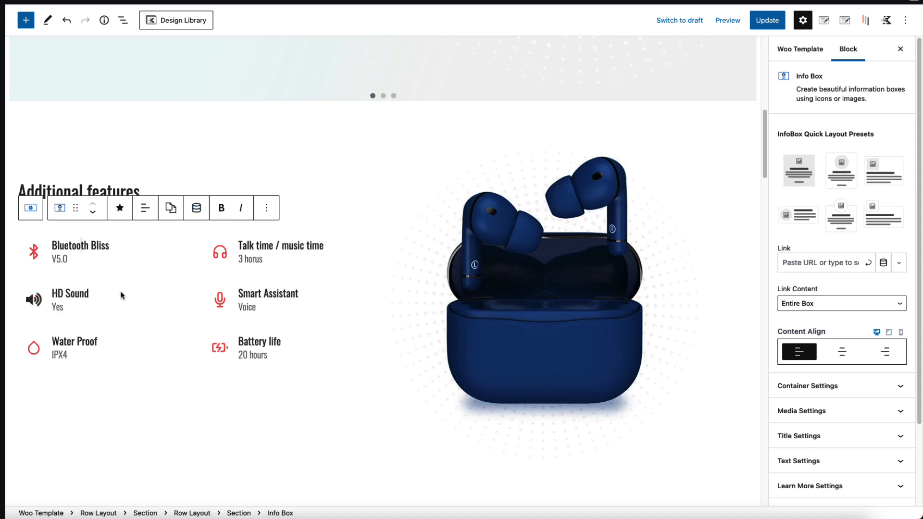
- Select the blue earbuds image beside the additional features and check its dynamic image option without enabling it
scroll(120, 278, down, 3)
scroll(119, 275, down, 8)
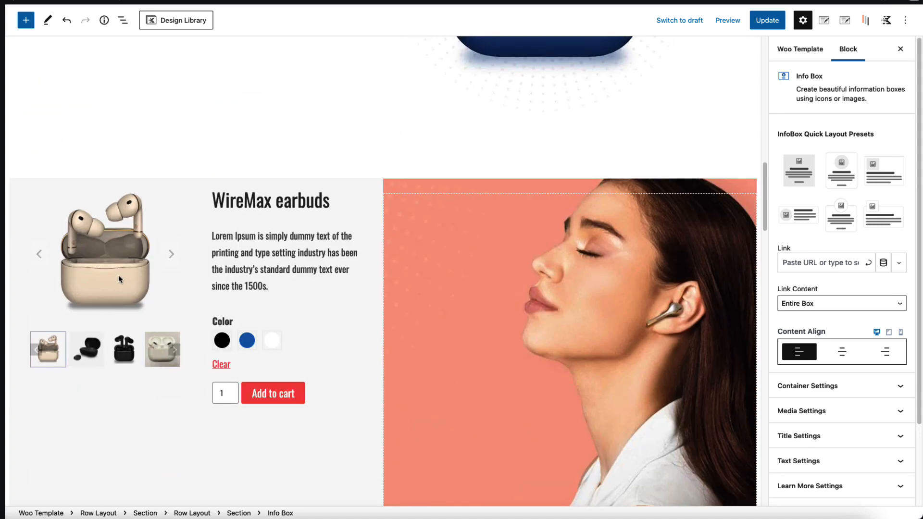
scroll(482, 171, up, 11)
click(493, 189)
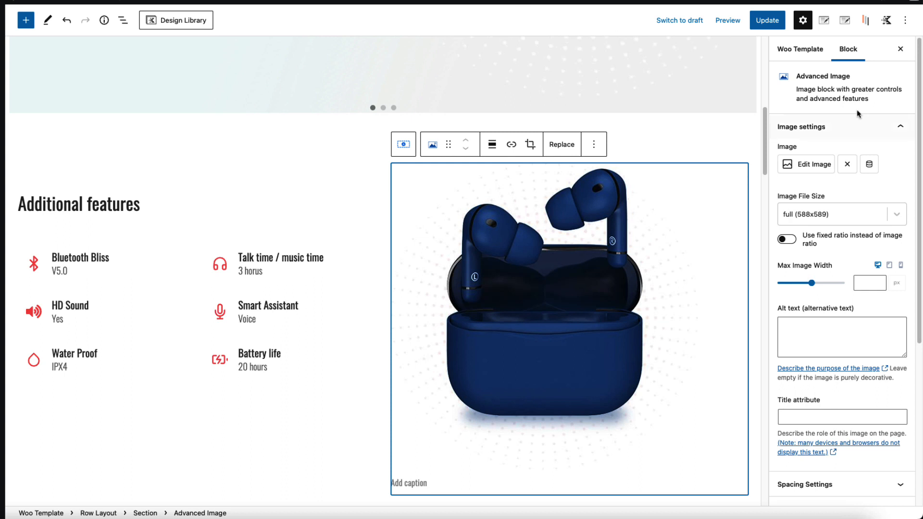
click(869, 170)
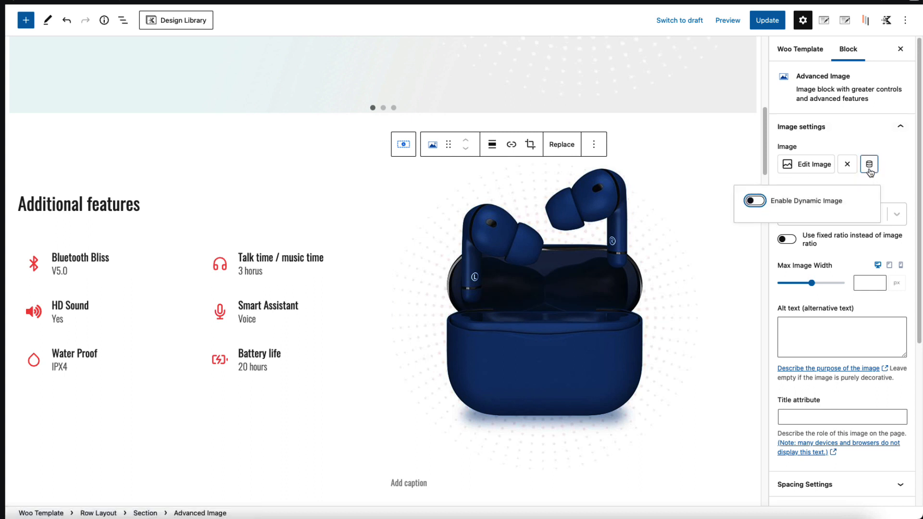
click(906, 178)
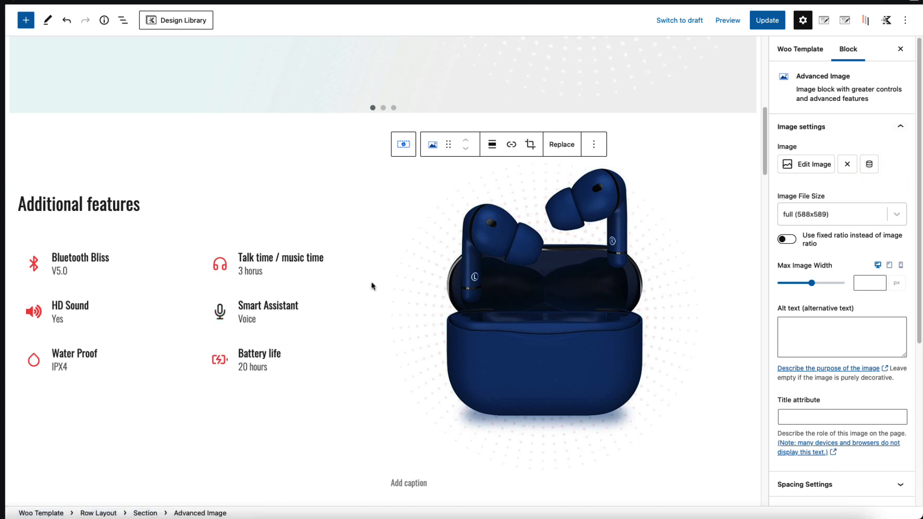
- Inspect the add-to-cart area's containing section and the nested two-column row that holds the gallery and product details
scroll(317, 310, down, 2)
scroll(317, 310, down, 7)
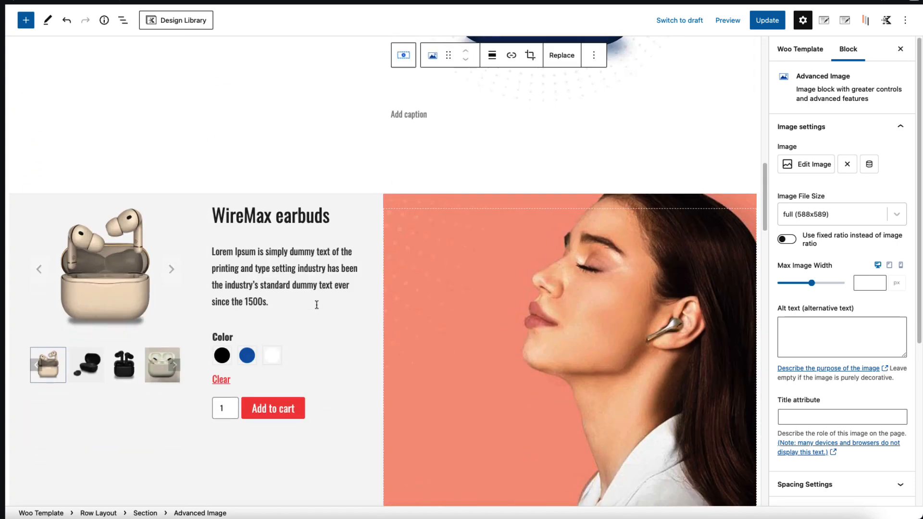
click(172, 200)
click(25, 435)
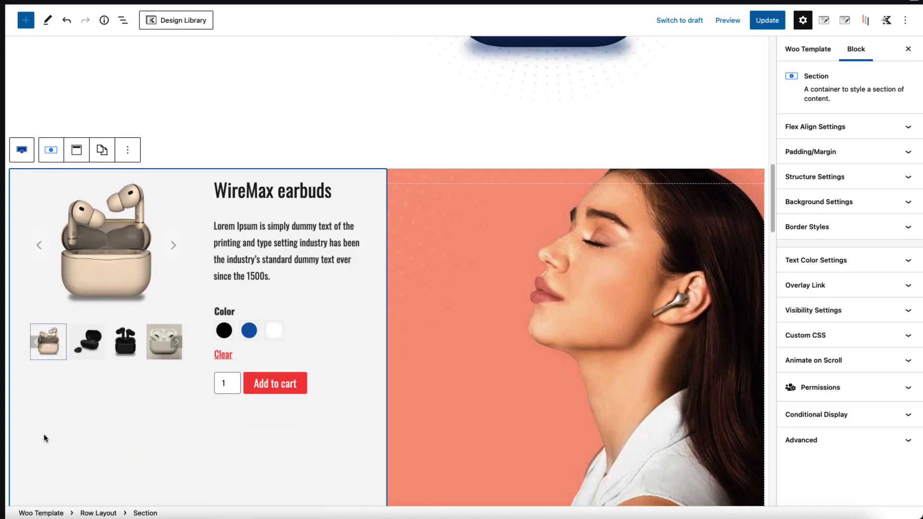
scroll(96, 440, down, 2)
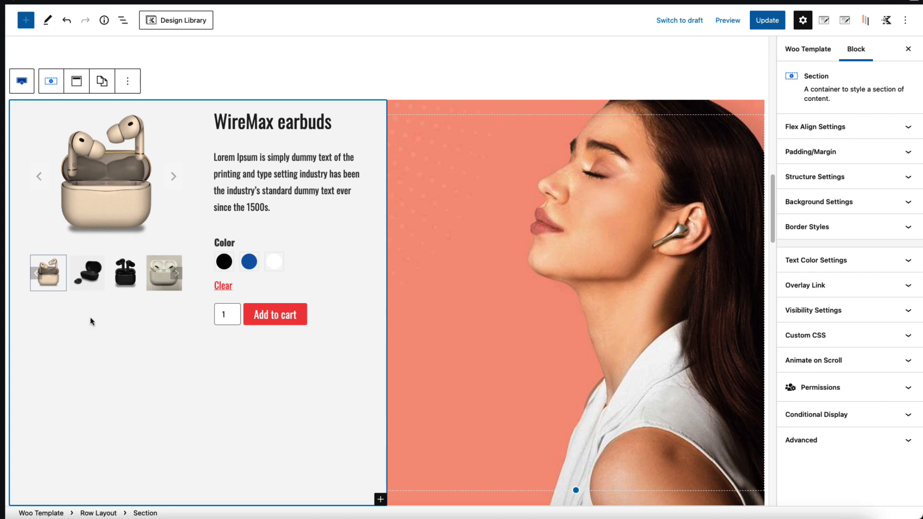
click(310, 173)
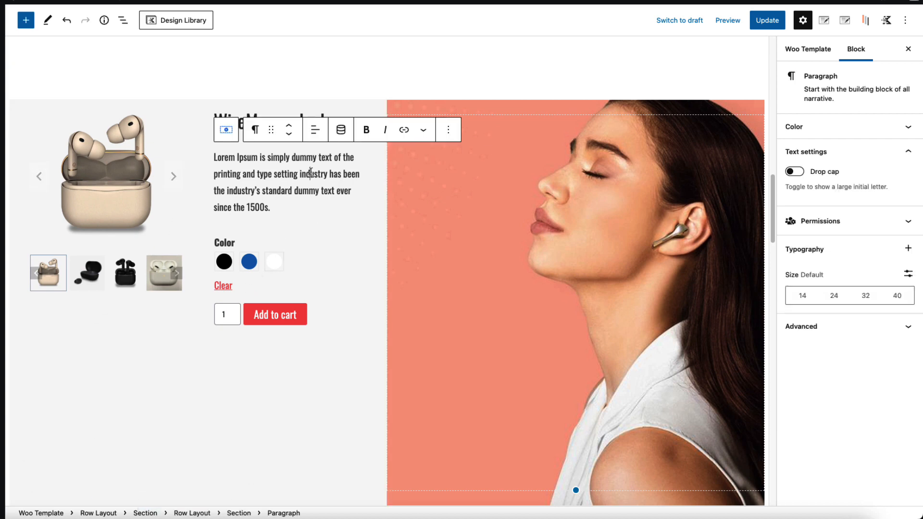
click(191, 513)
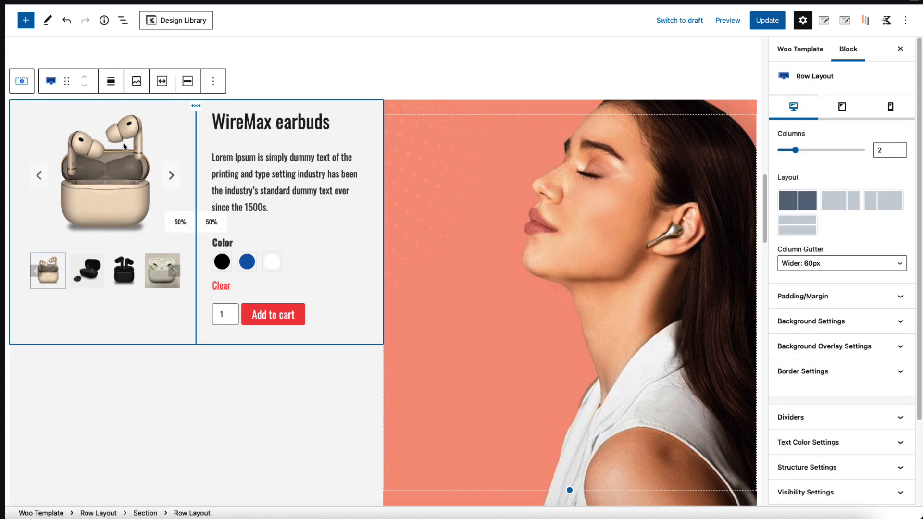
- Inspect the product gallery, title, description paragraph and add-to-cart blocks inside the nested row
click(104, 147)
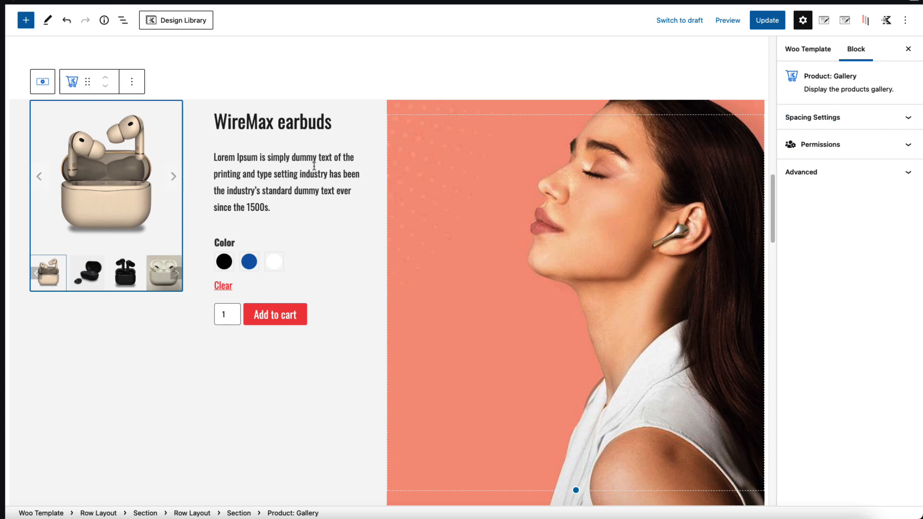
click(288, 121)
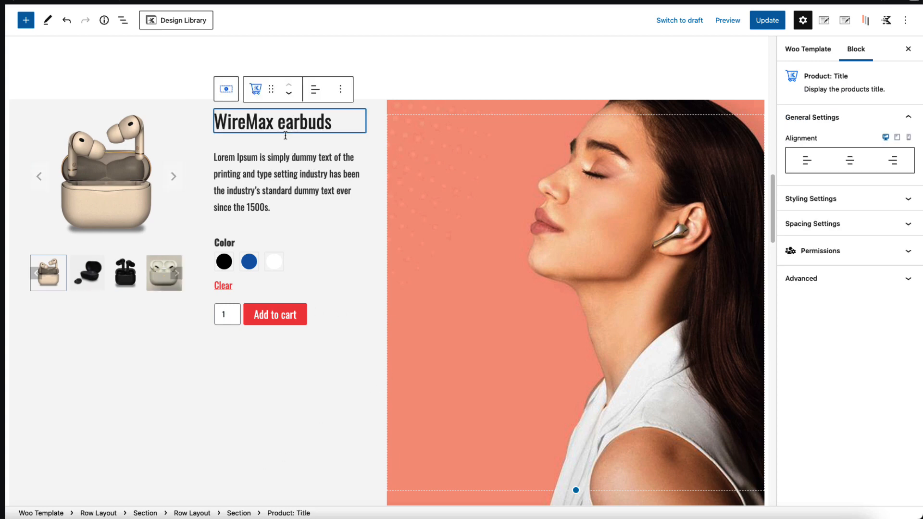
click(283, 173)
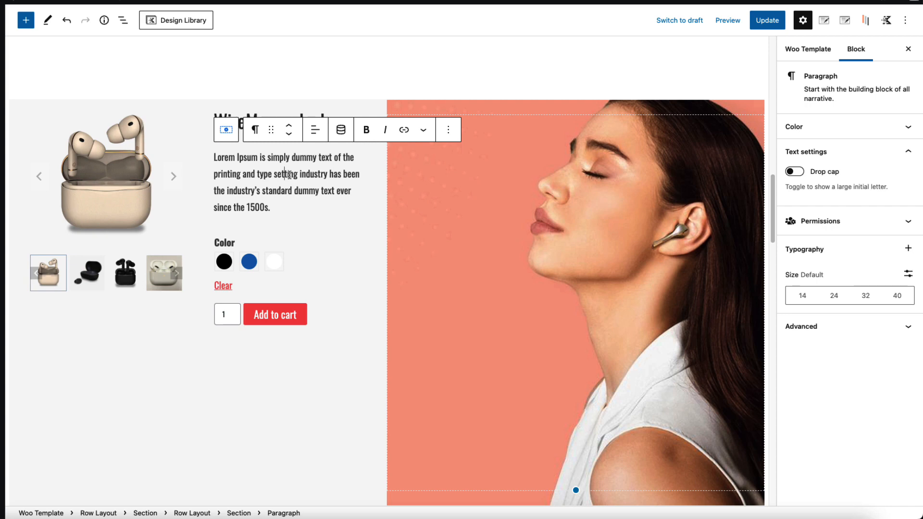
click(314, 253)
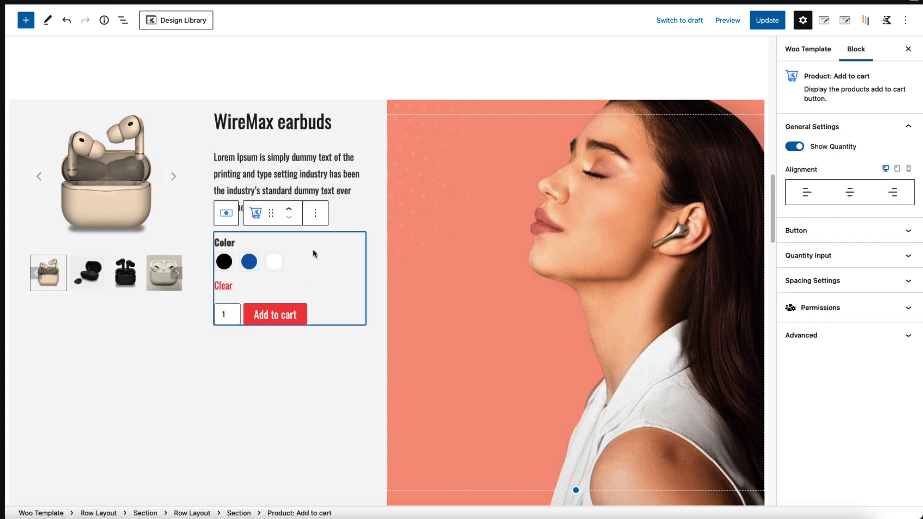
- Check the spacer over the woman's photo and expand its parent section's background settings to examine the background image
click(475, 217)
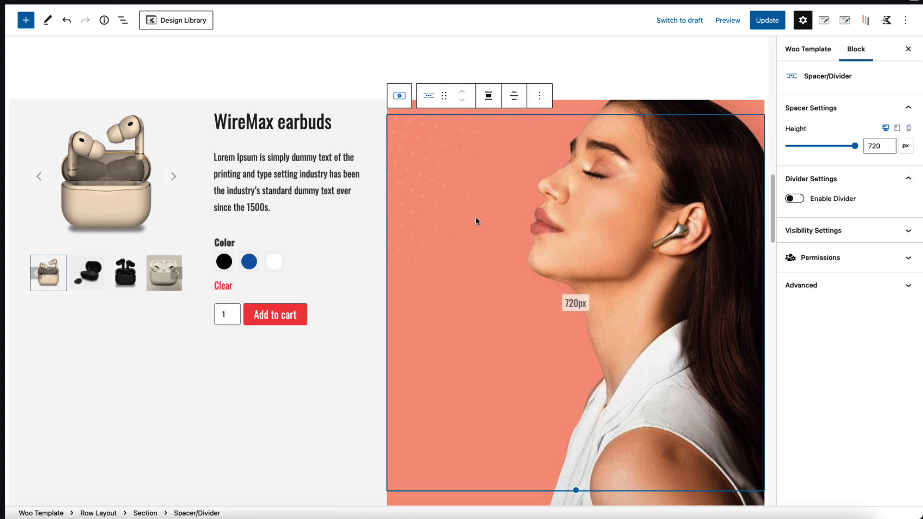
click(698, 108)
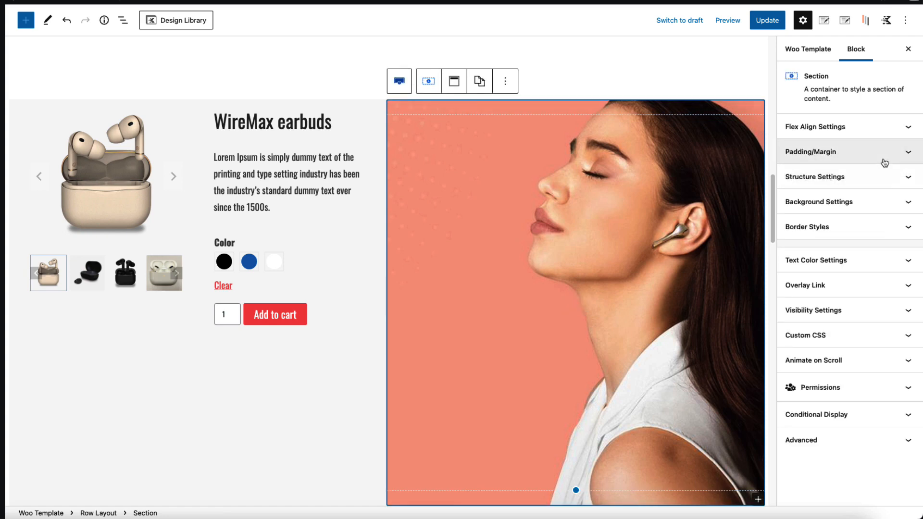
click(877, 201)
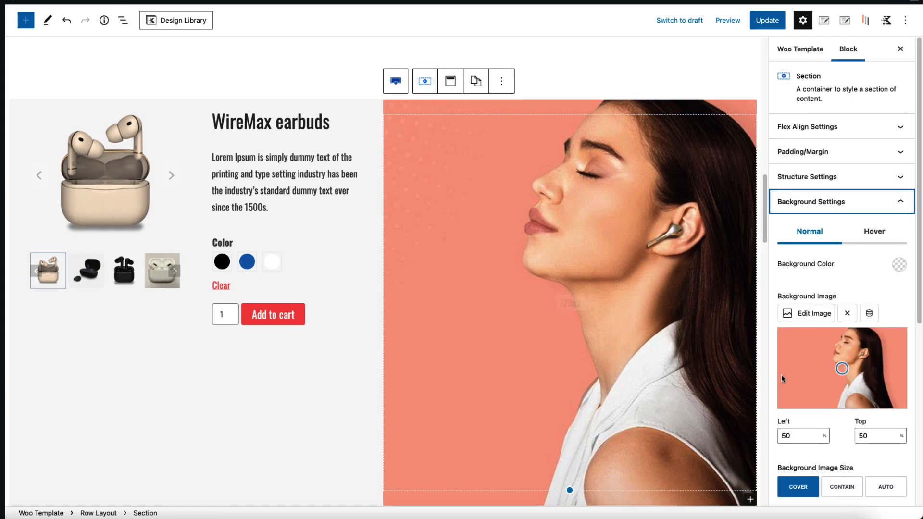
- Inspect the "Pair your earbuds quickly with every device" row, including its image, heading, paragraph, nested row and info boxes
scroll(273, 297, down, 8)
click(248, 186)
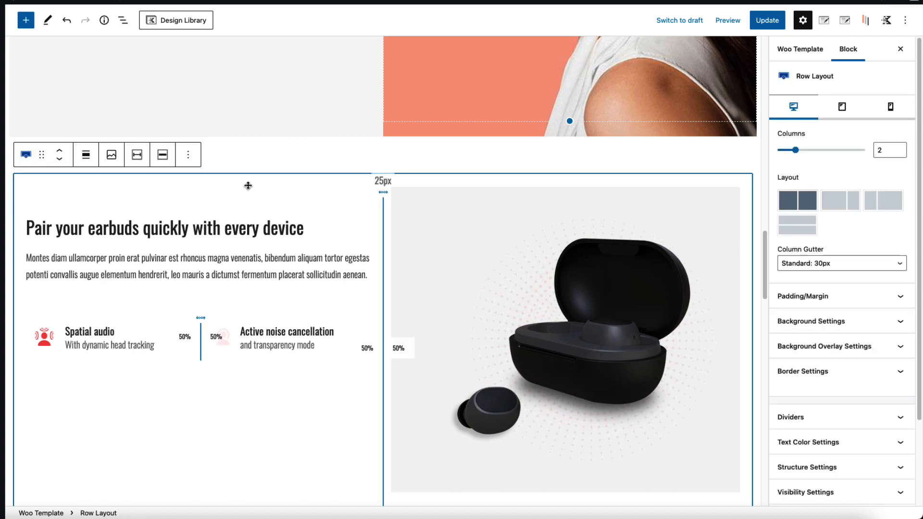
scroll(248, 185, down, 2)
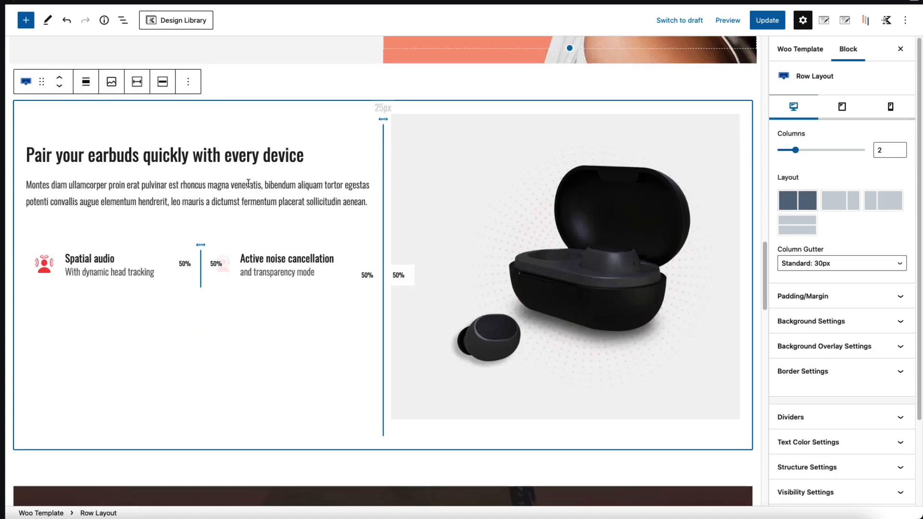
click(474, 175)
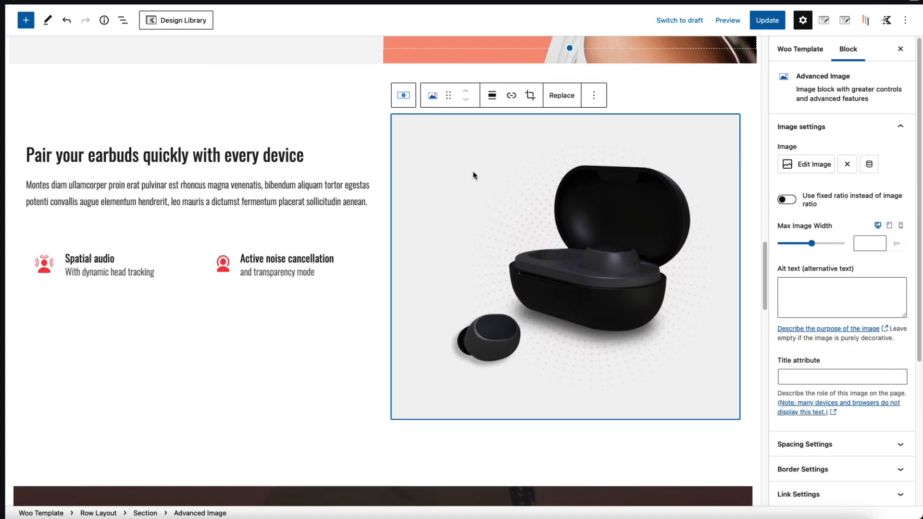
click(213, 154)
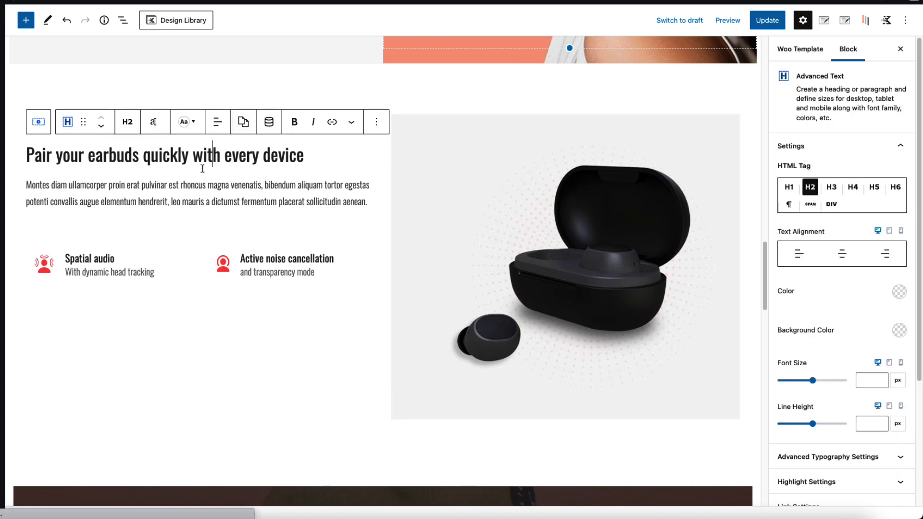
click(182, 185)
click(157, 237)
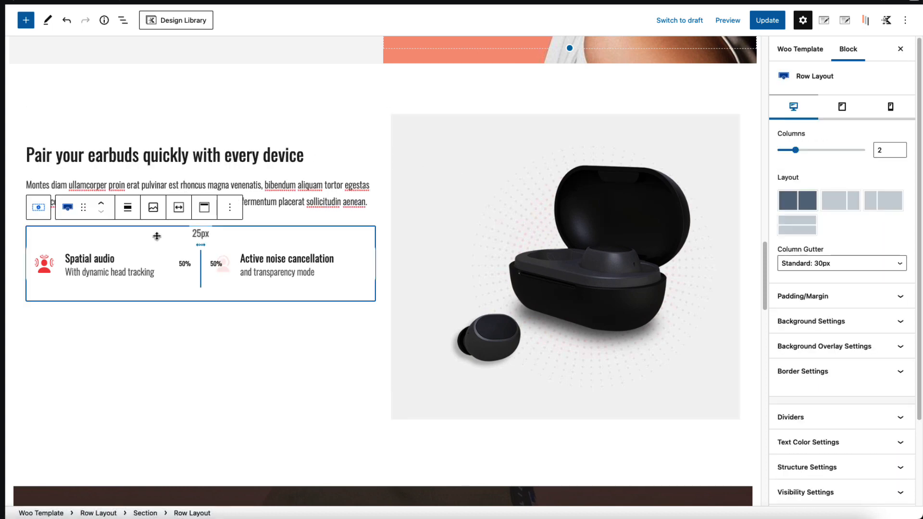
click(85, 260)
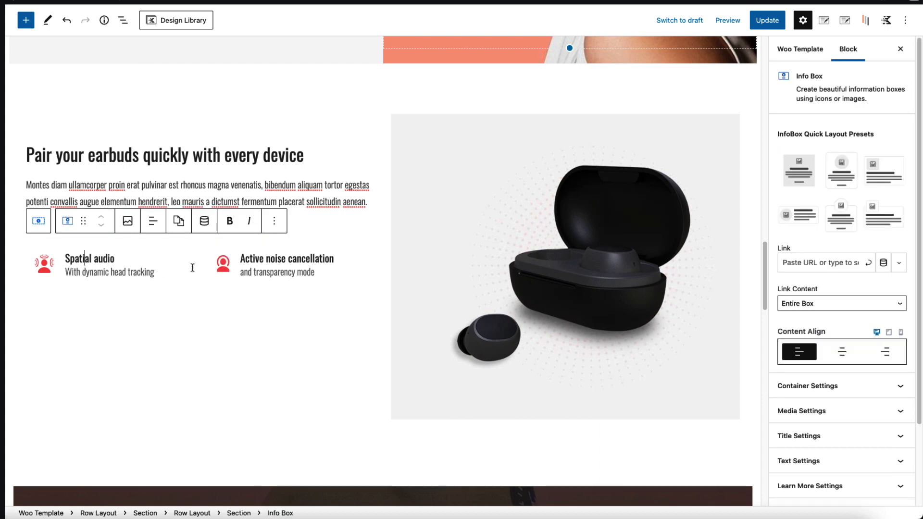
click(268, 268)
- Inspect the "Take advantage of Siri" row, including its heading, product description and video button blocks
scroll(305, 325, down, 7)
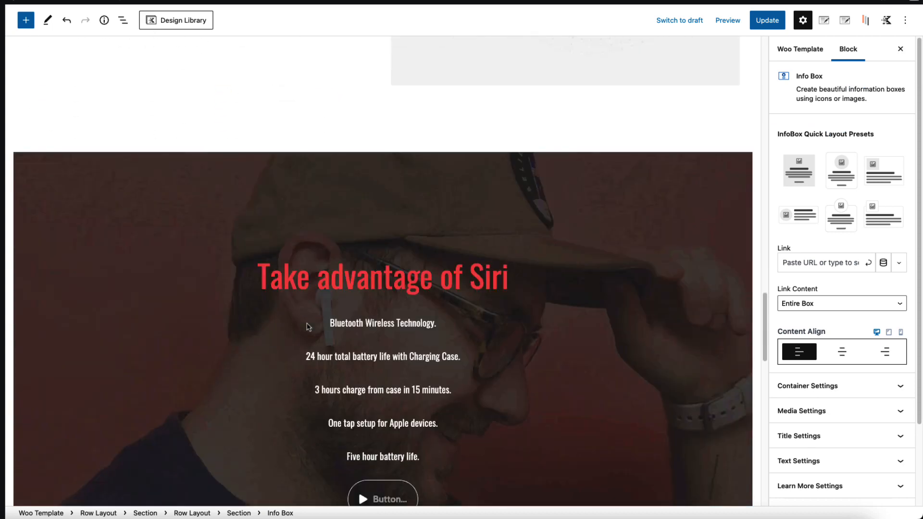
click(269, 157)
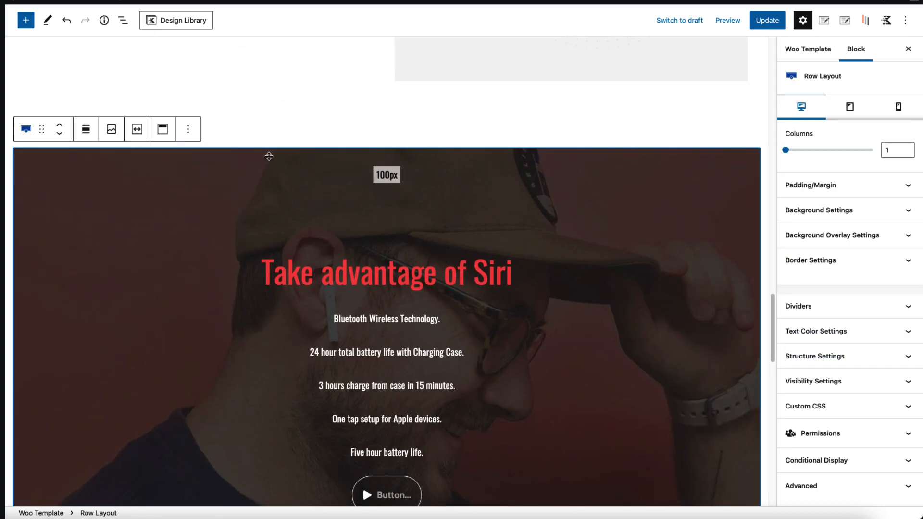
scroll(330, 189, down, 3)
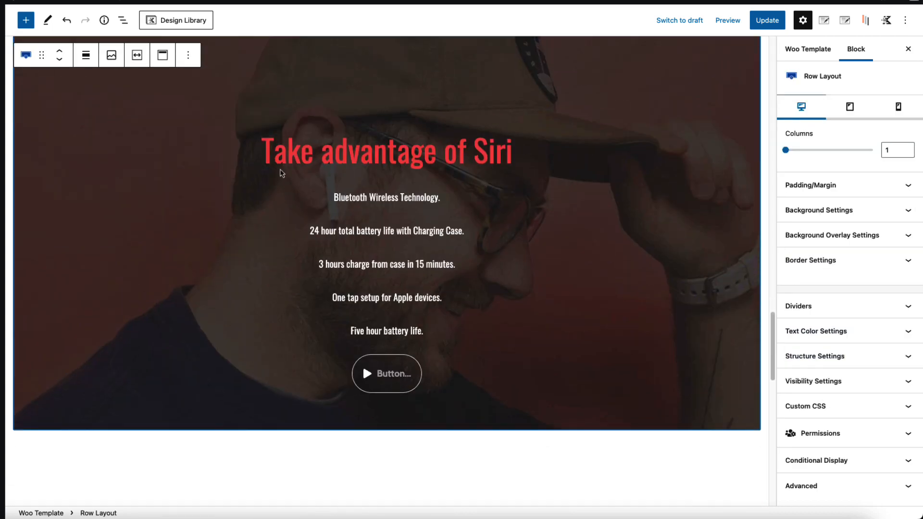
scroll(352, 210, up, 2)
click(355, 229)
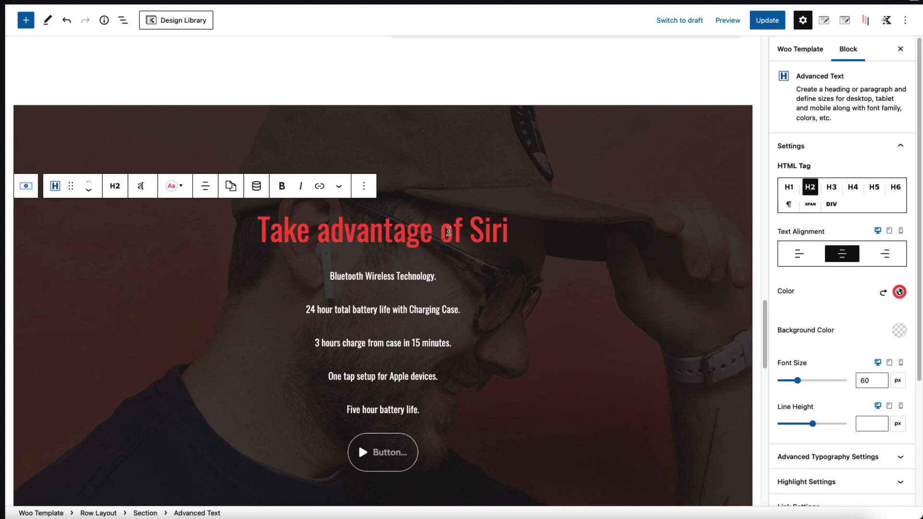
scroll(457, 240, down, 2)
click(473, 278)
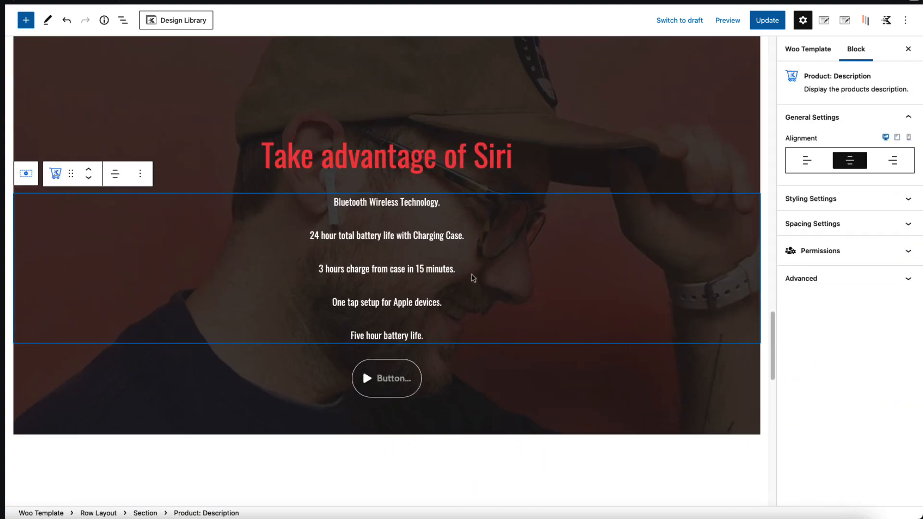
click(456, 374)
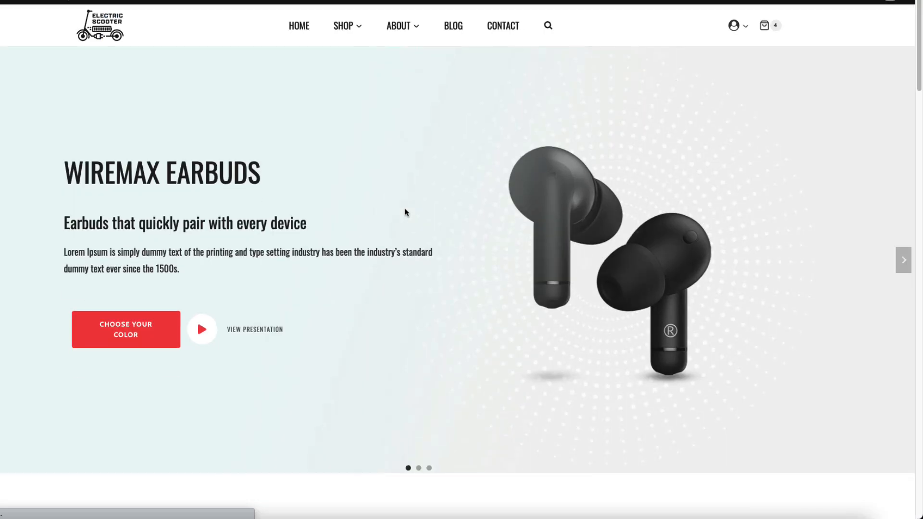
- View the "Take advantage of Siri" section on the live product page, checking its video popup and closing it
scroll(433, 259, down, 5)
scroll(450, 277, up, 1)
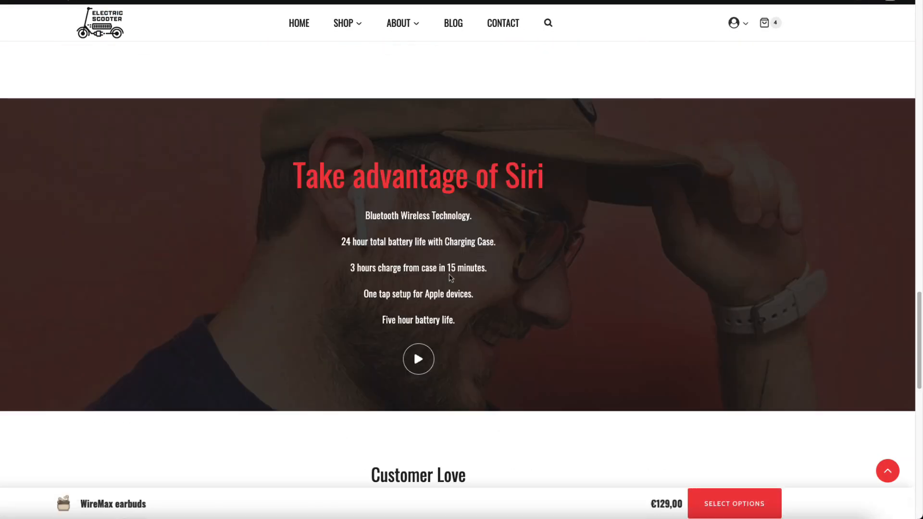
click(401, 364)
click(648, 87)
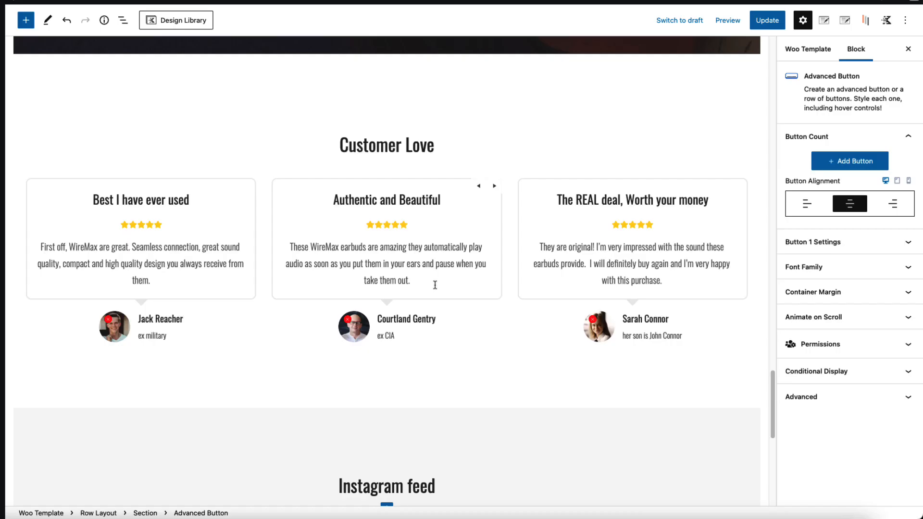
- Inspect the "Customer Love" area's containing section, heading and three-column testimonials block
scroll(305, 255, up, 2)
click(248, 217)
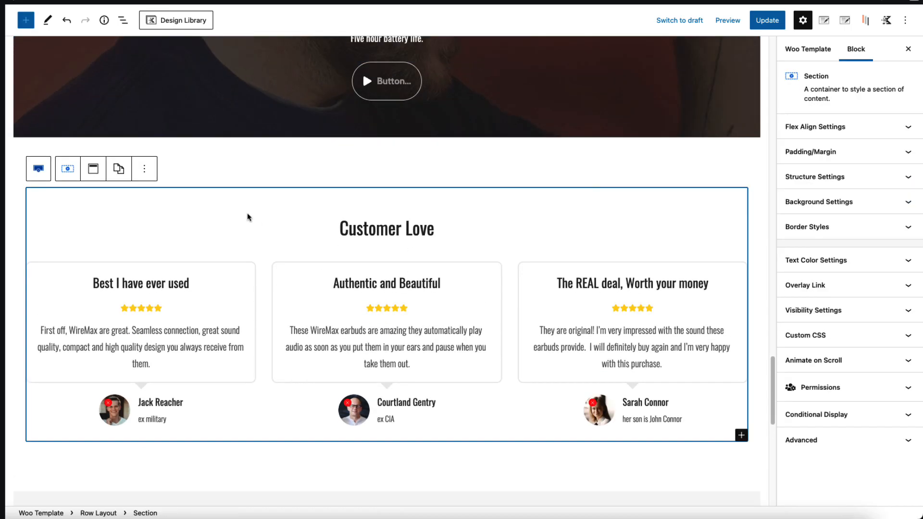
click(383, 221)
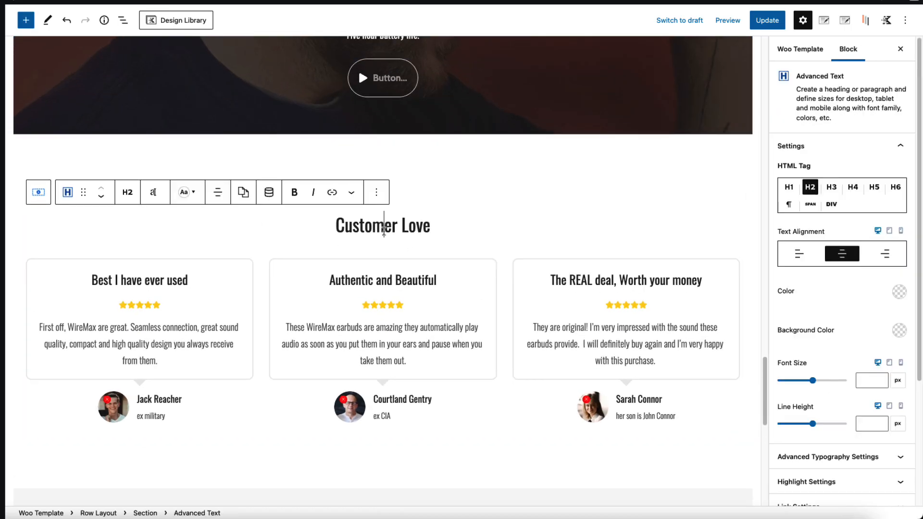
click(231, 279)
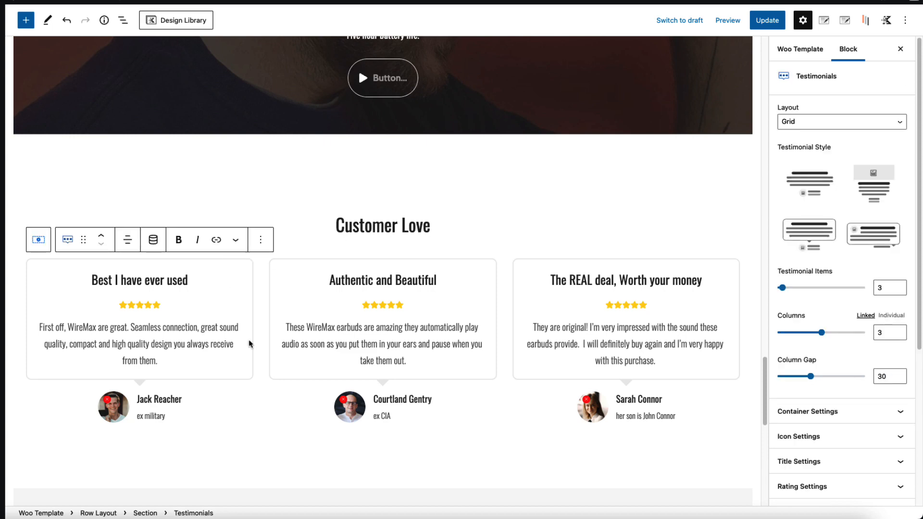
- Inspect the "Instagram feed" row, its heading and the row of earbuds images
scroll(337, 360, down, 4)
scroll(345, 363, down, 2)
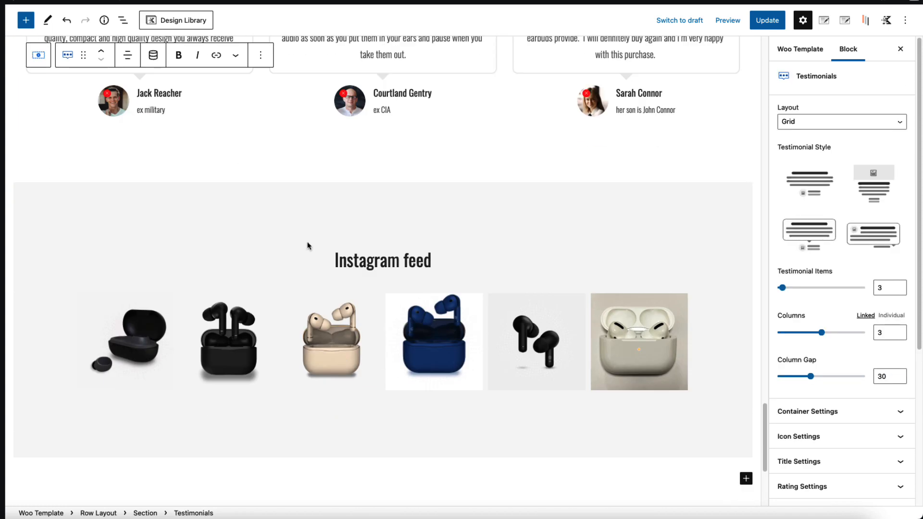
click(295, 200)
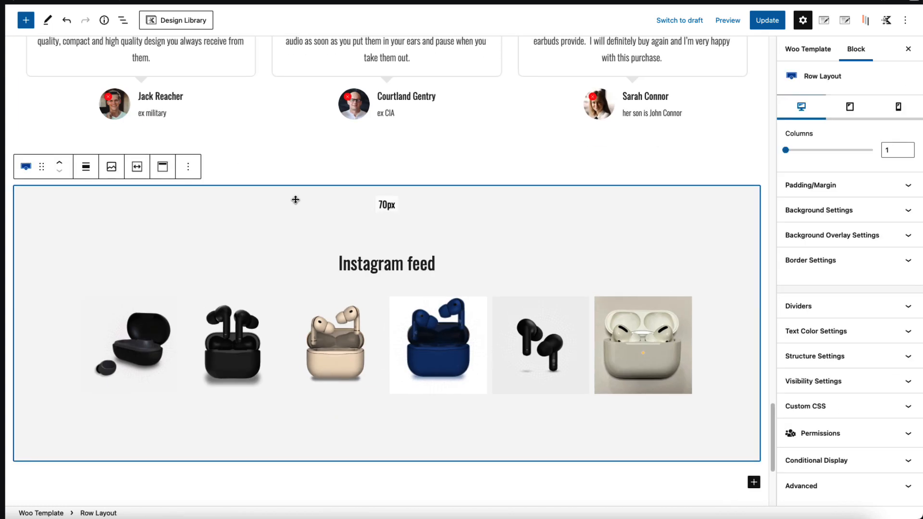
click(383, 263)
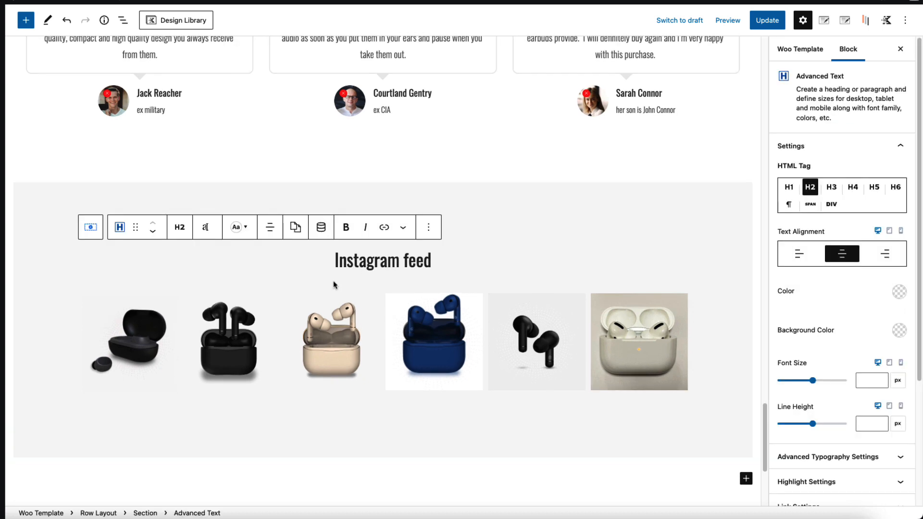
click(263, 321)
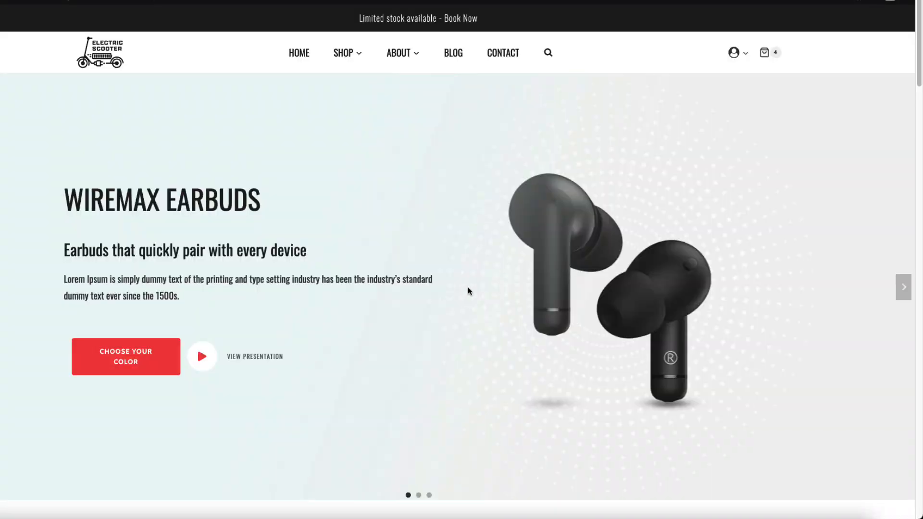
- Review the live WireMax earbuds product page from the hero slider through the additional features
scroll(469, 291, down, 10)
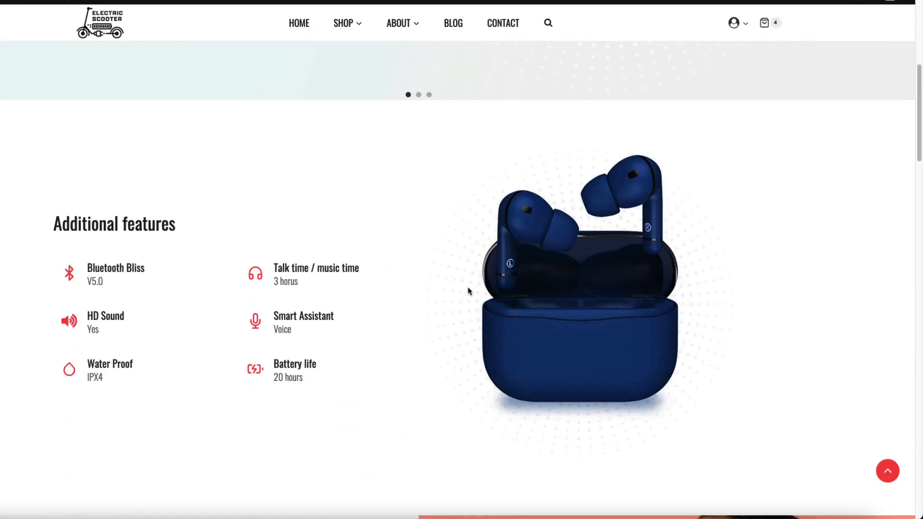
scroll(468, 290, down, 5)
scroll(468, 288, up, 8)
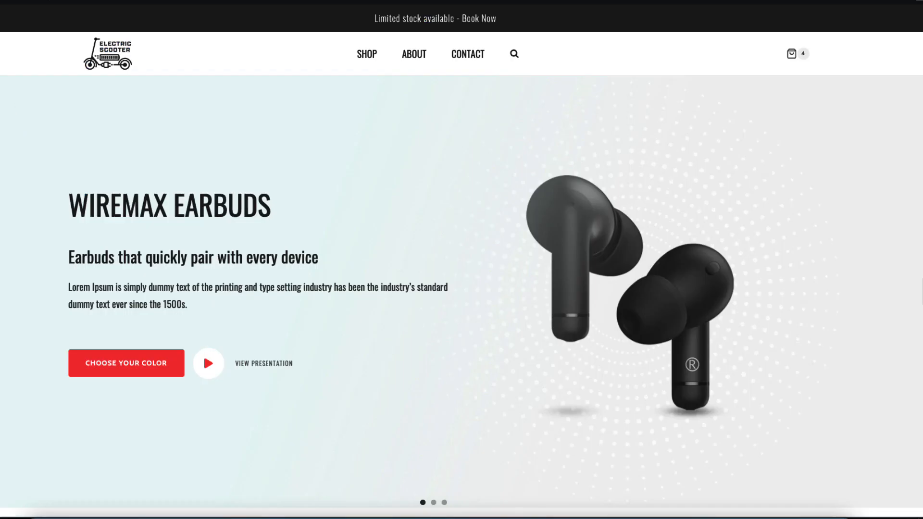
scroll(461, 288, down, 7)
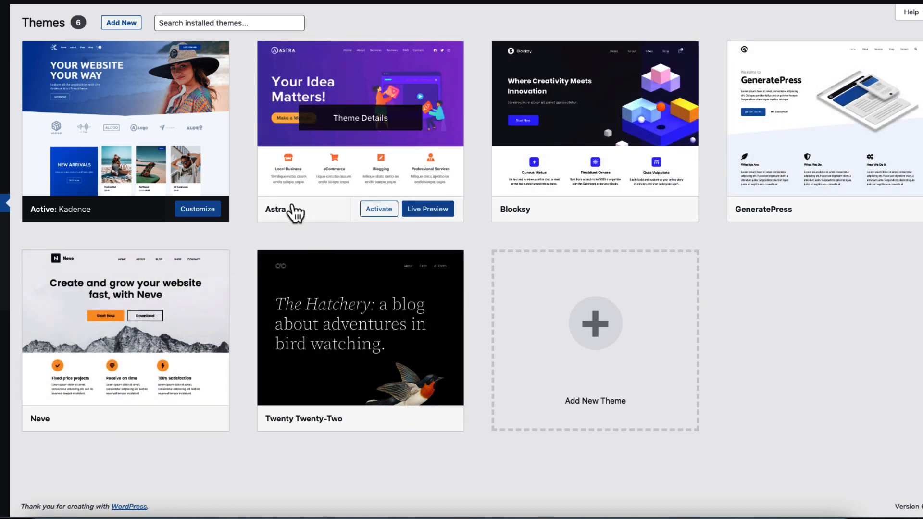
- Activate the Astra theme and review the reloaded WireMax earbuds product page, including the "Take advantage of Siri" heading's legibility
click(380, 208)
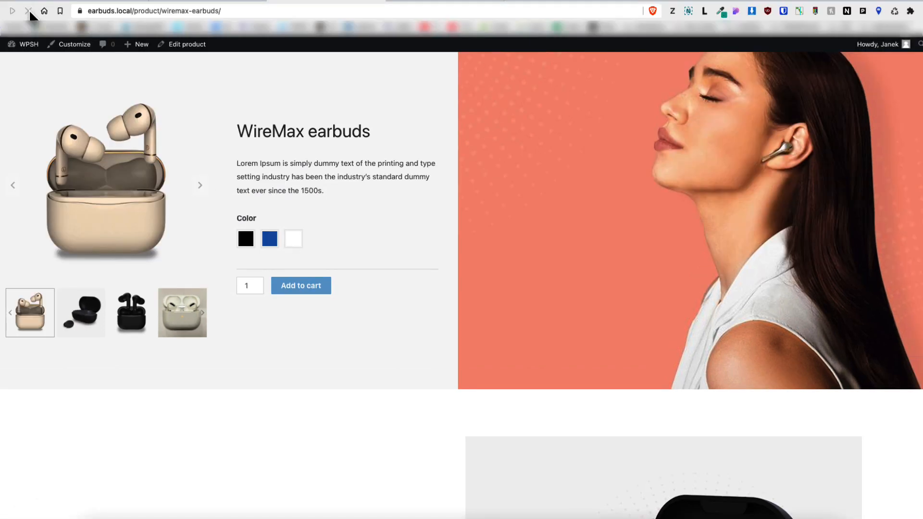
key(super+r)
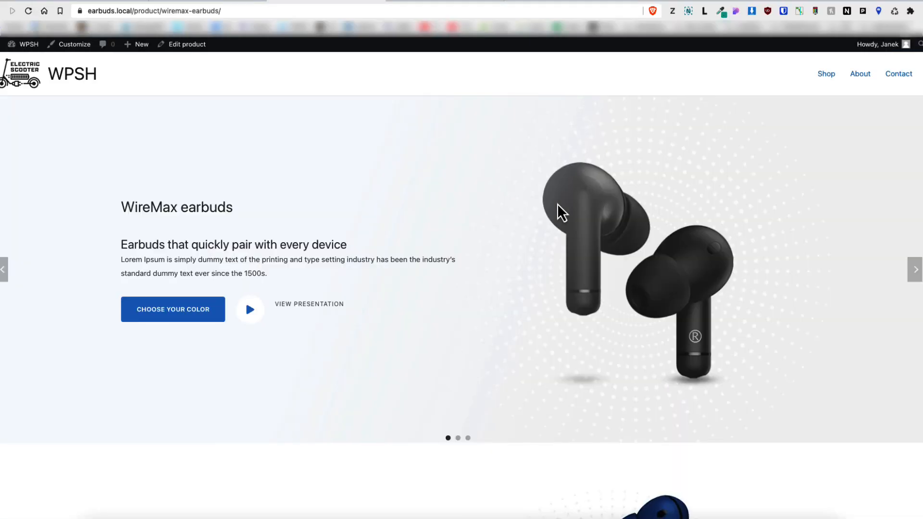
scroll(557, 203, down, 15)
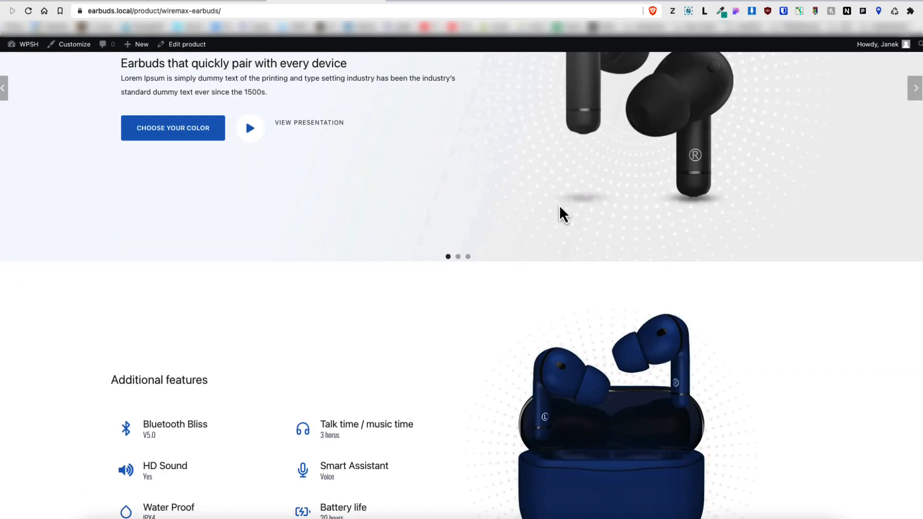
scroll(559, 205, down, 16)
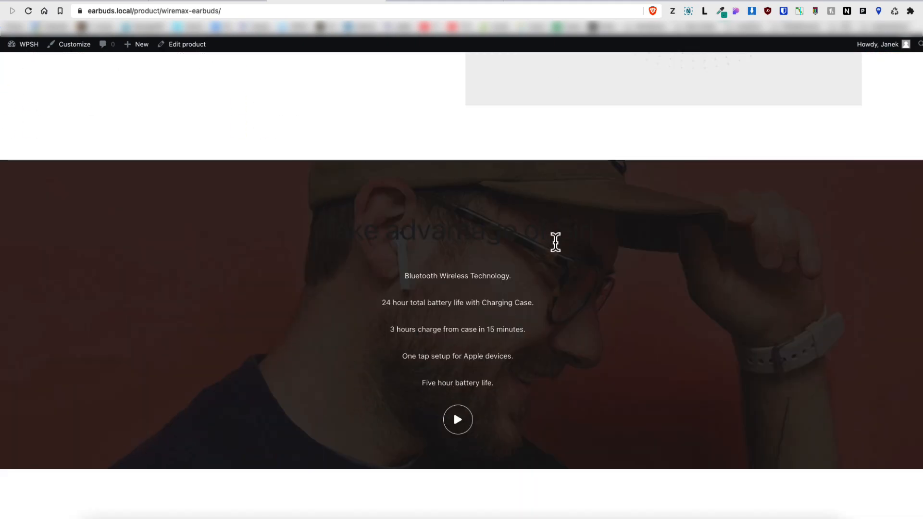
drag(571, 230, 325, 235)
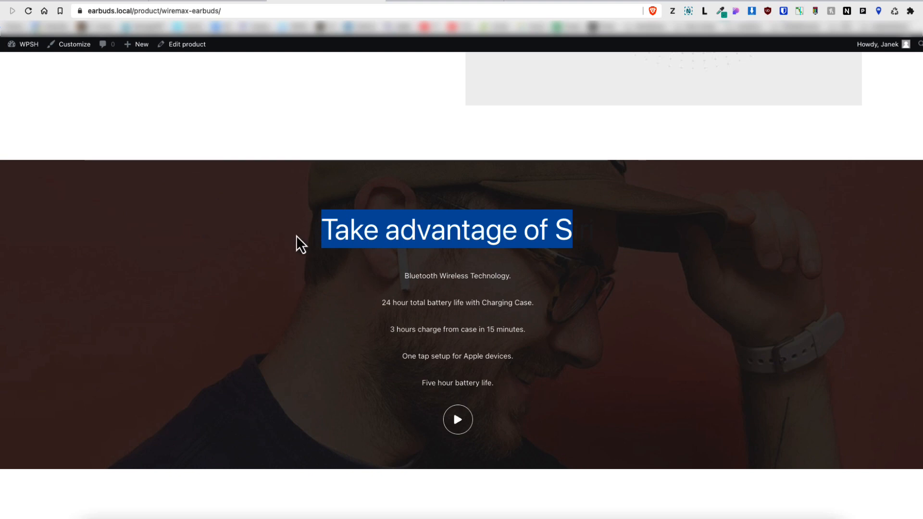
scroll(451, 216, down, 10)
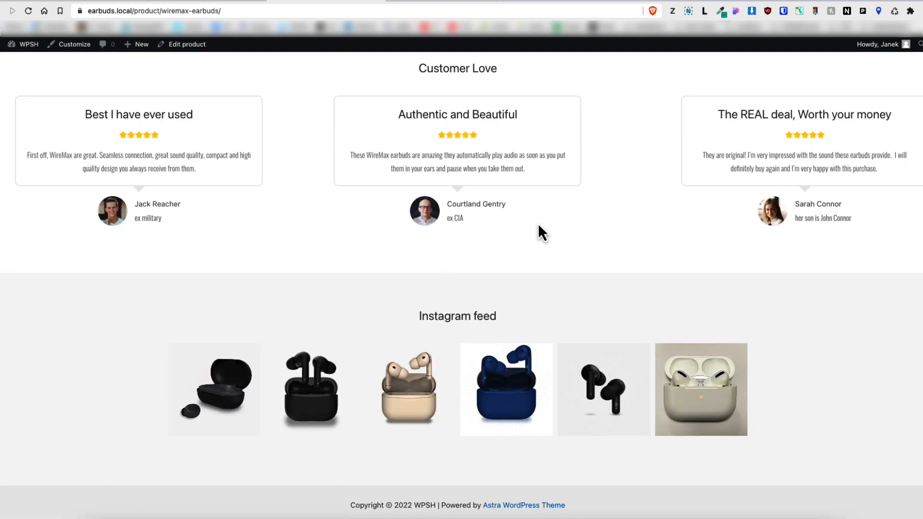
- Activate the Blocksy theme and review the reloaded WireMax earbuds product page from the hero slider to the Instagram feed
click(87, 3)
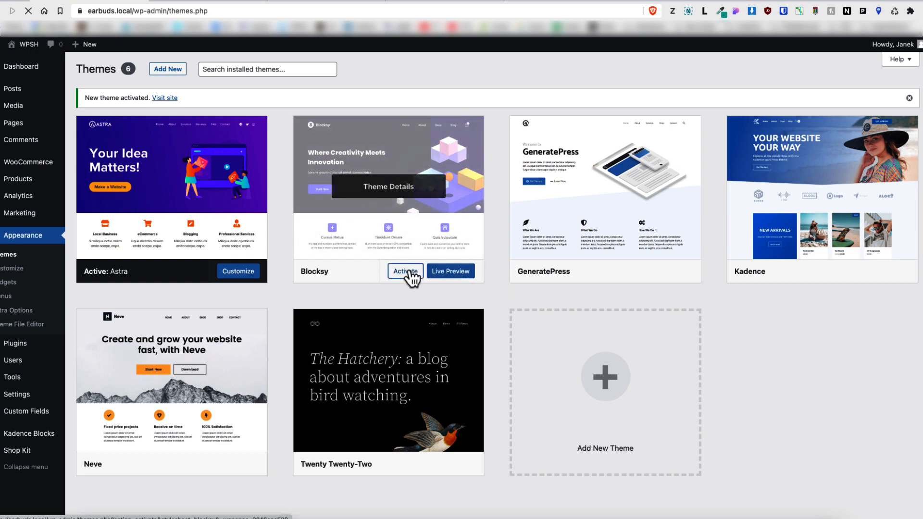
click(272, 3)
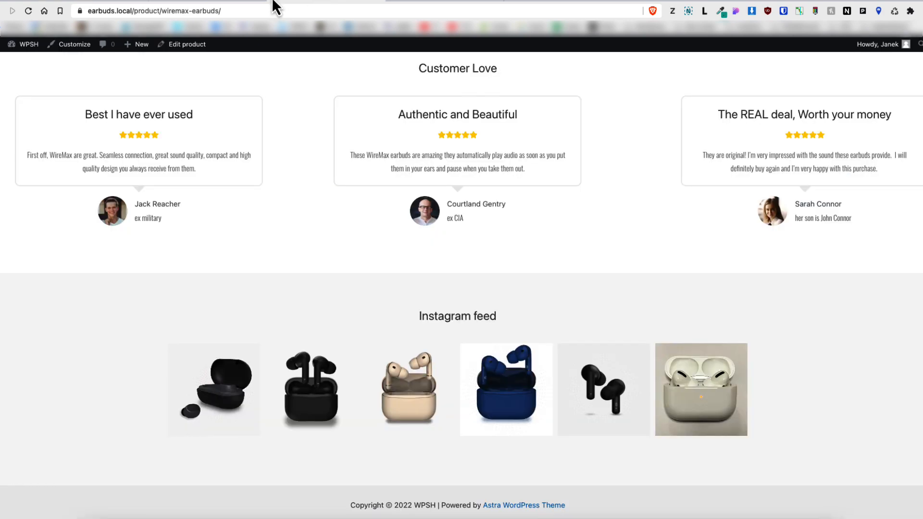
click(29, 11)
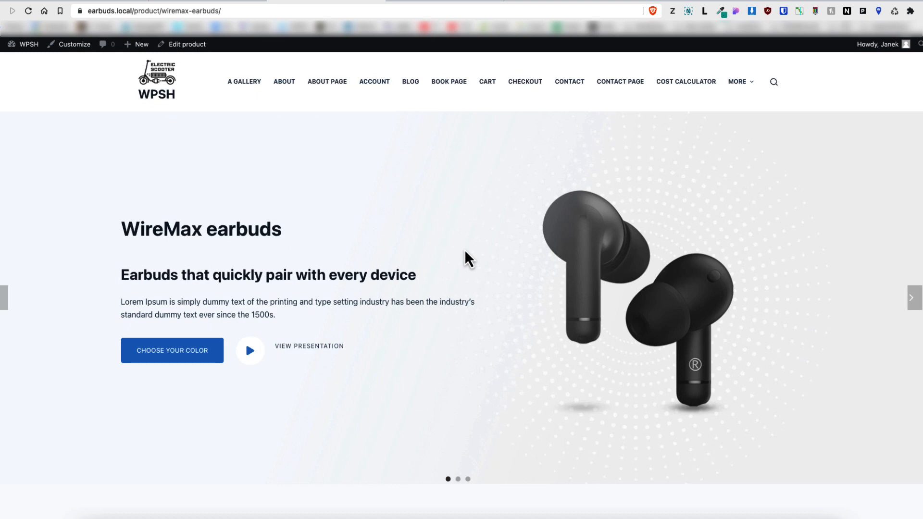
scroll(417, 221, down, 9)
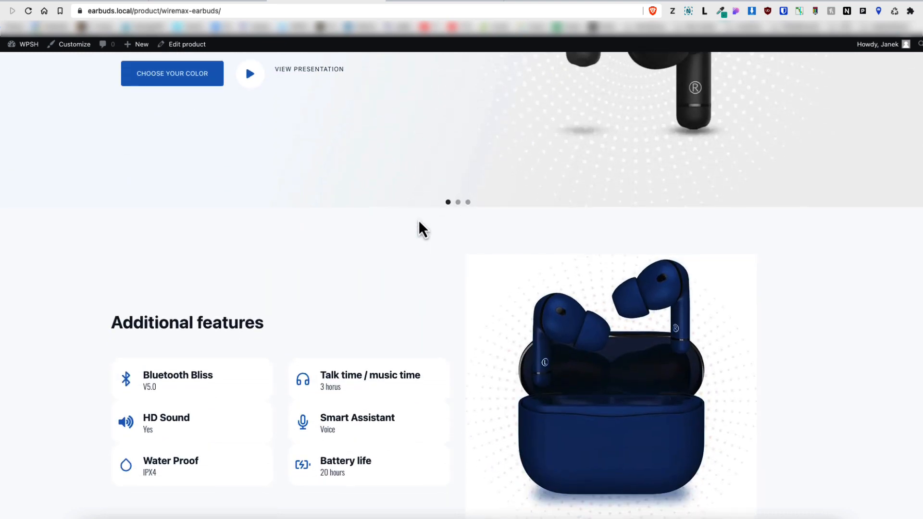
scroll(418, 221, down, 5)
scroll(419, 220, up, 7)
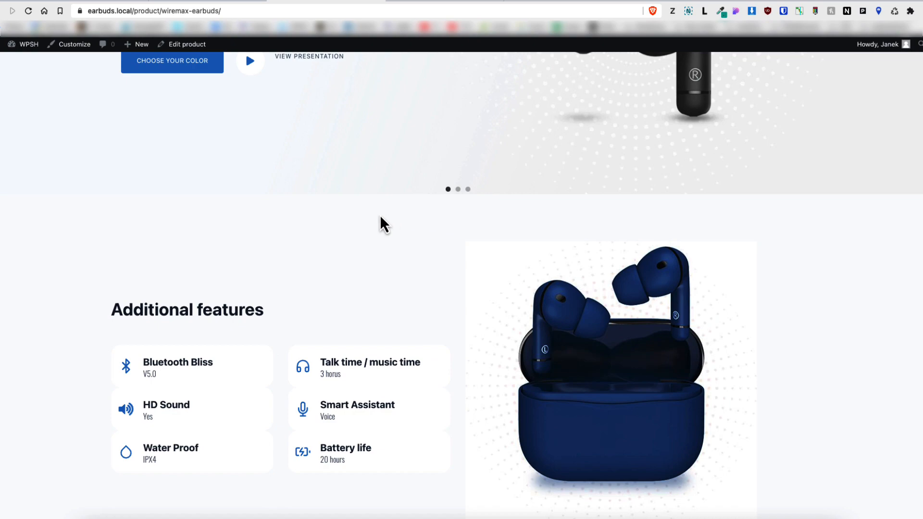
scroll(346, 262, down, 4)
scroll(346, 262, down, 18)
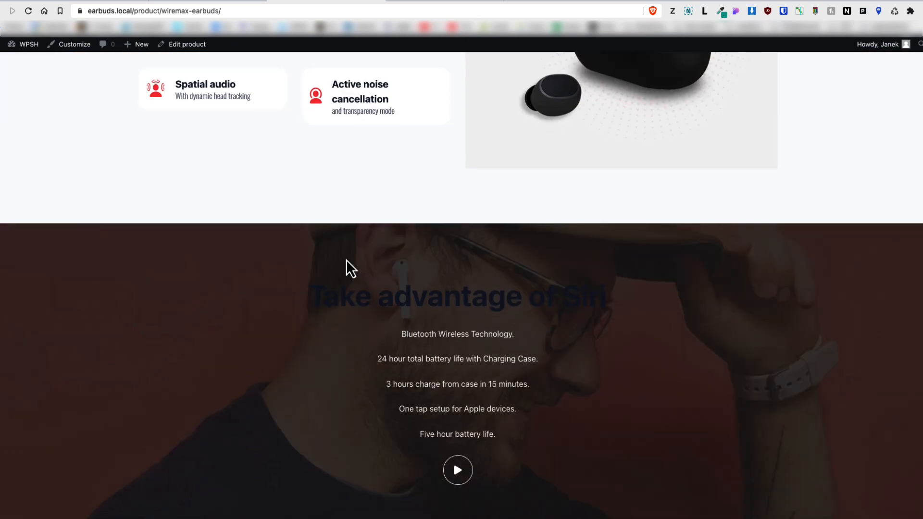
scroll(346, 260, down, 11)
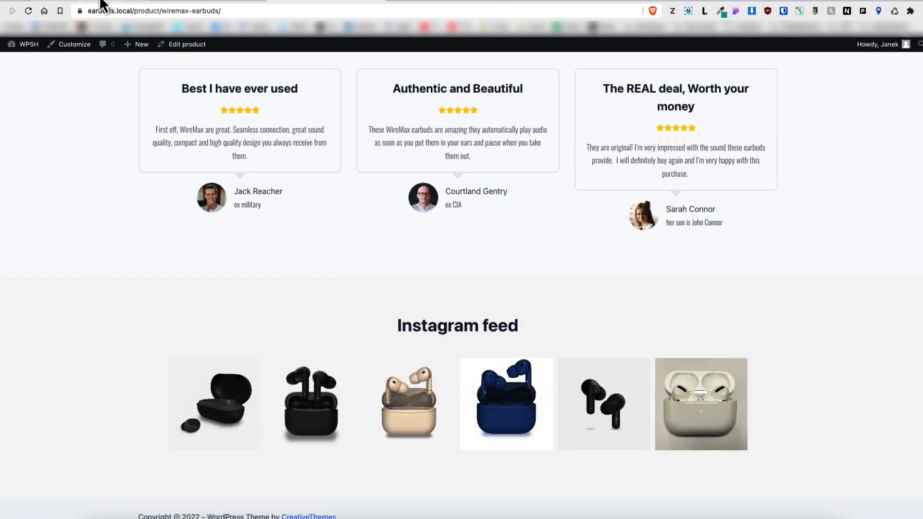
- Activate the GeneratePress theme, reload the WireMax earbuds product page and check its hero slider and additional features
click(101, 1)
click(622, 243)
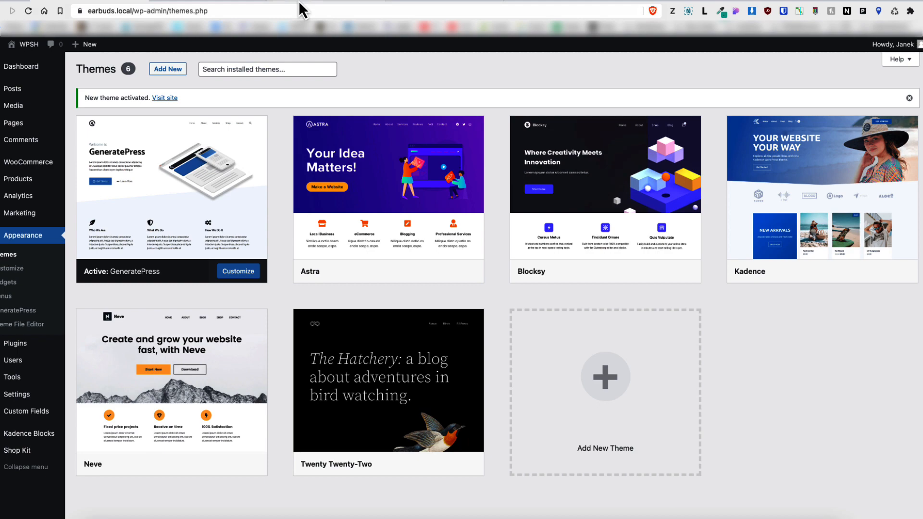
click(303, 2)
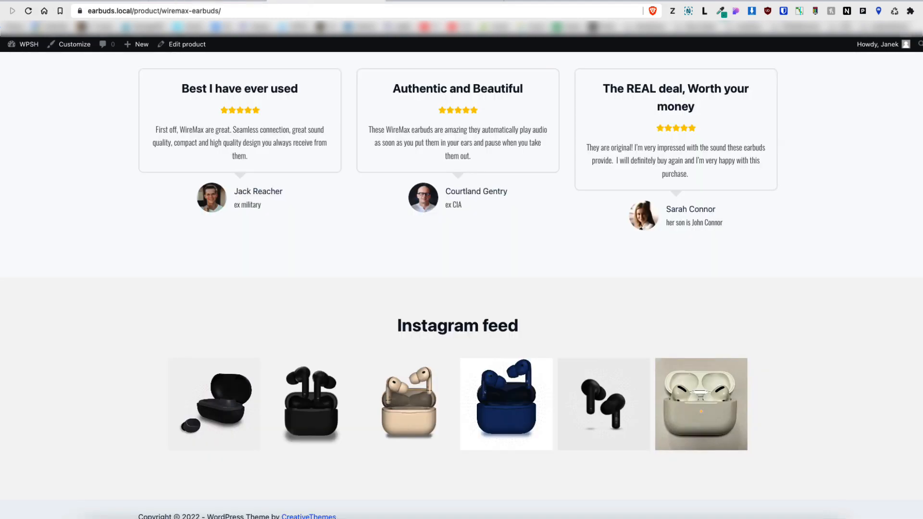
click(29, 10)
scroll(485, 171, up, 15)
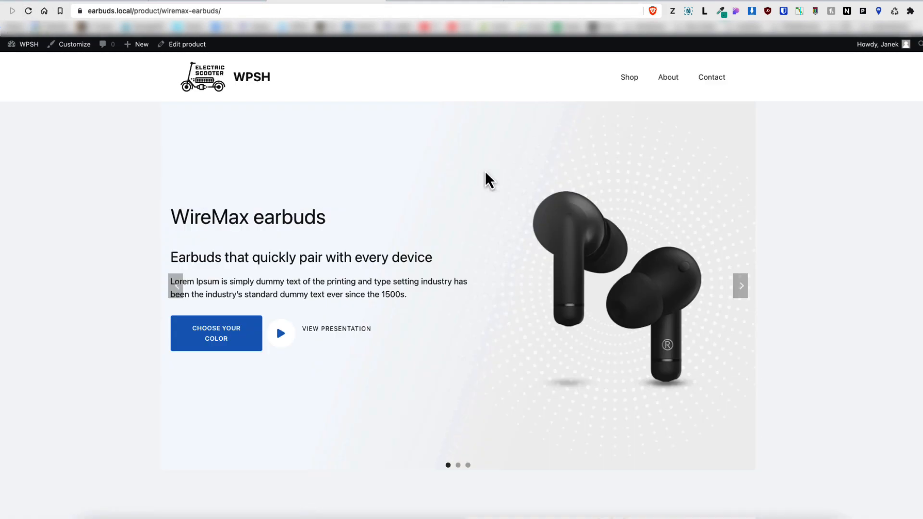
scroll(494, 226, down, 4)
scroll(494, 228, up, 4)
scroll(726, 370, down, 1)
scroll(726, 369, down, 12)
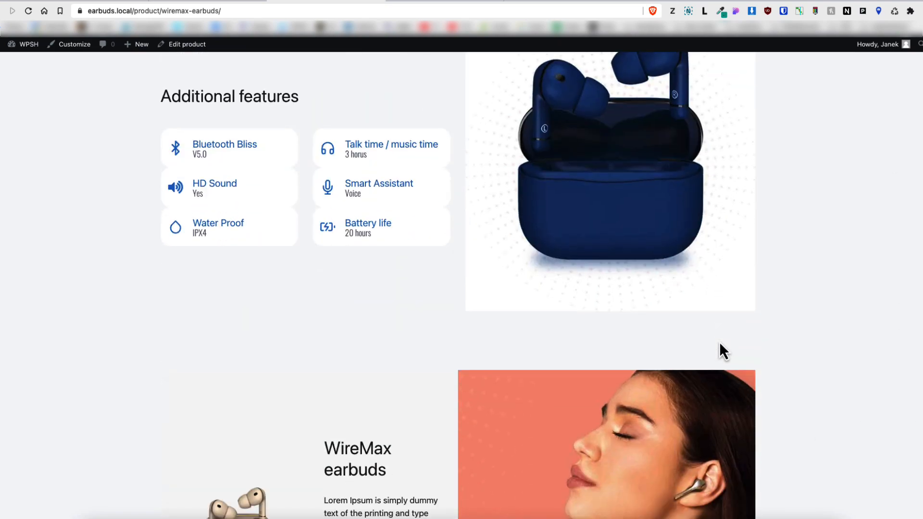
- Activate the Neve theme and review the reloaded WireMax earbuds product page from the hero slider to the Instagram feed
scroll(719, 340, down, 18)
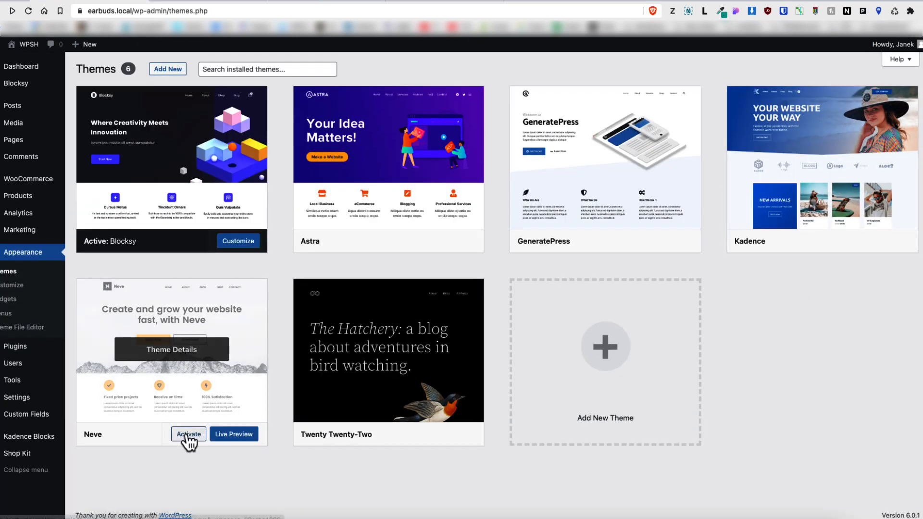
click(188, 435)
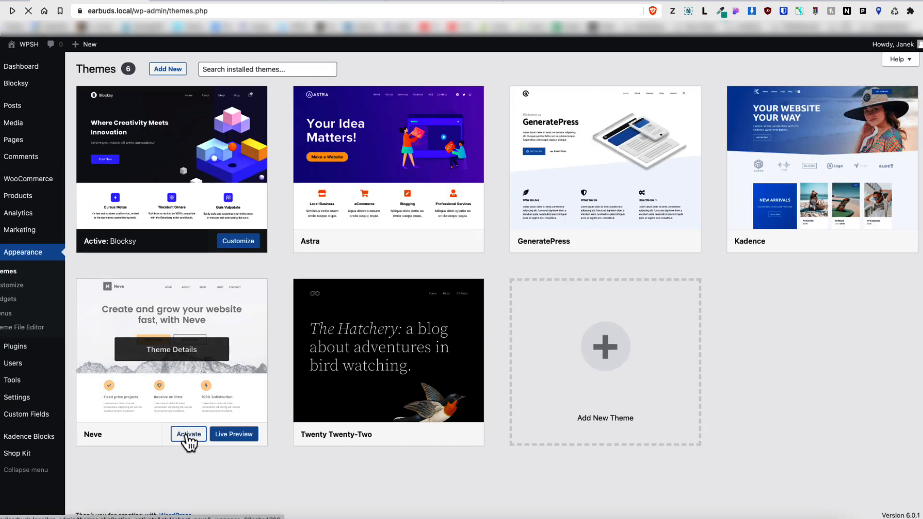
click(315, 2)
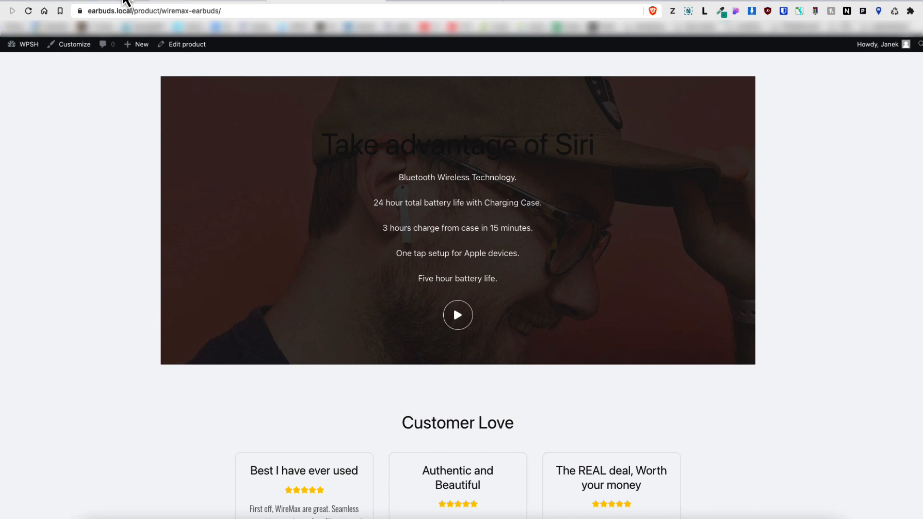
click(29, 10)
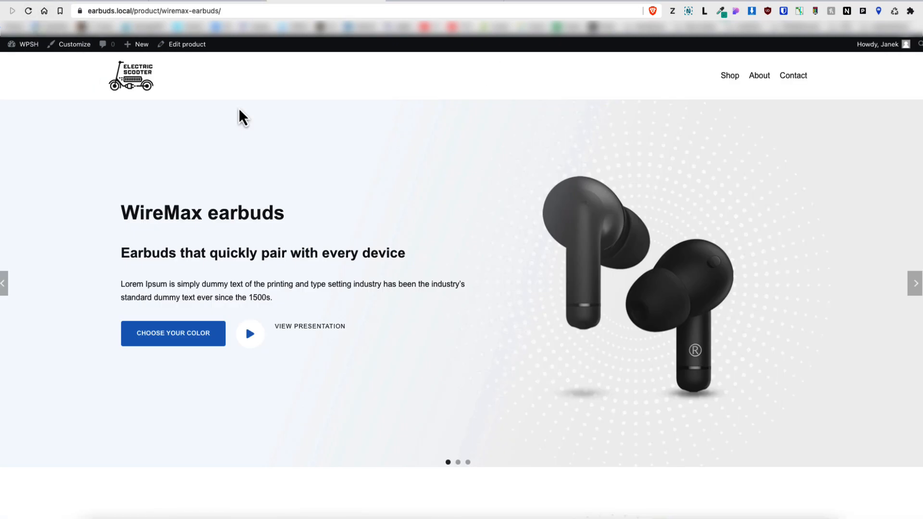
scroll(515, 197, down, 8)
scroll(515, 198, down, 15)
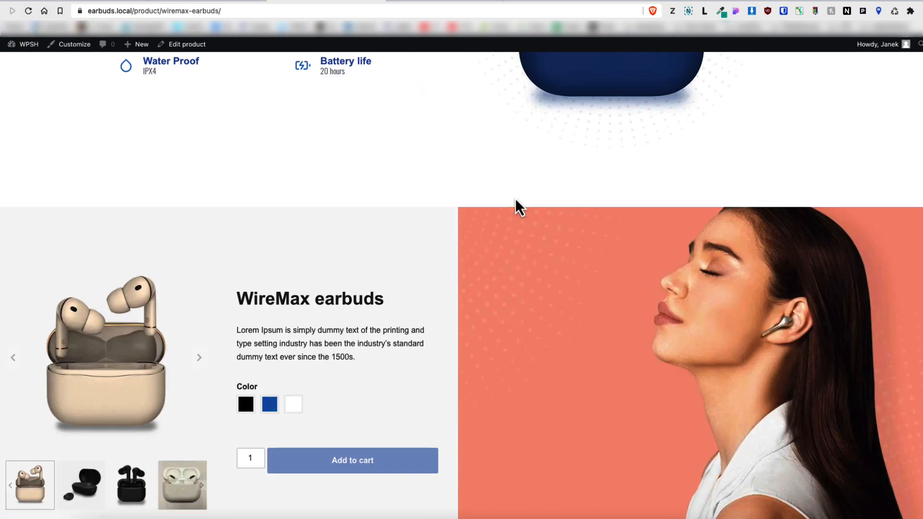
scroll(515, 198, down, 10)
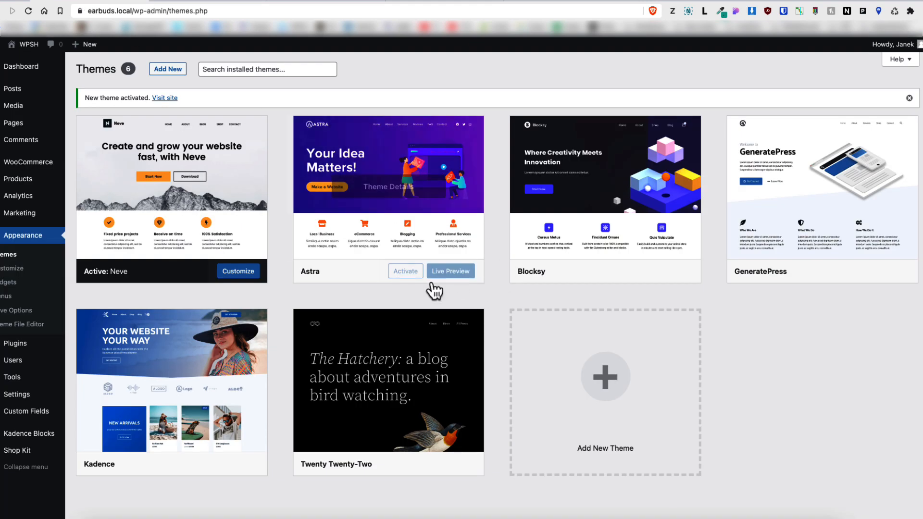
- Activate the Twenty Twenty-Two theme and review the reloaded WireMax earbuds product page from the hero slider to the Instagram feed
mouse_move(411, 370)
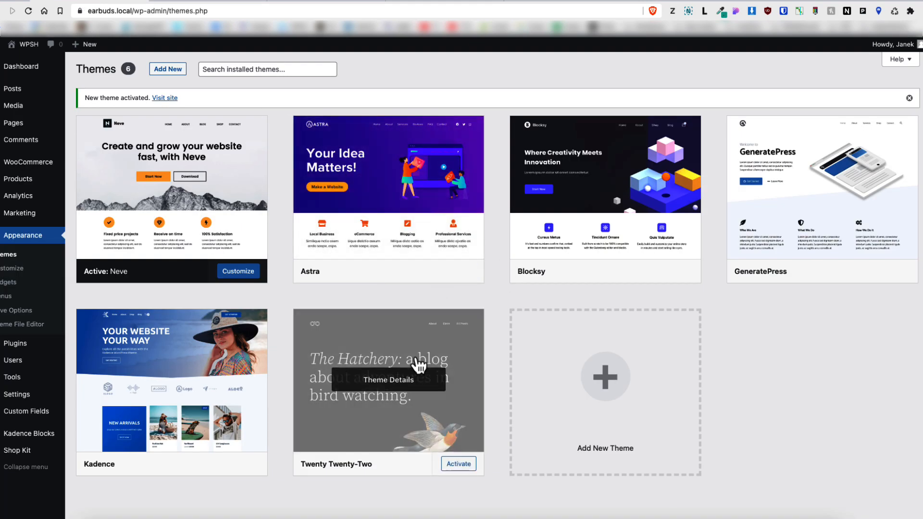
click(458, 465)
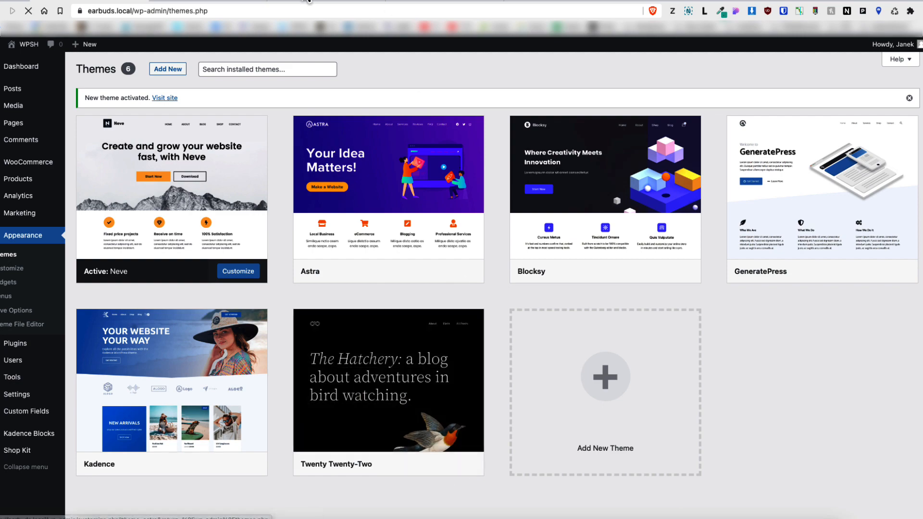
click(371, 5)
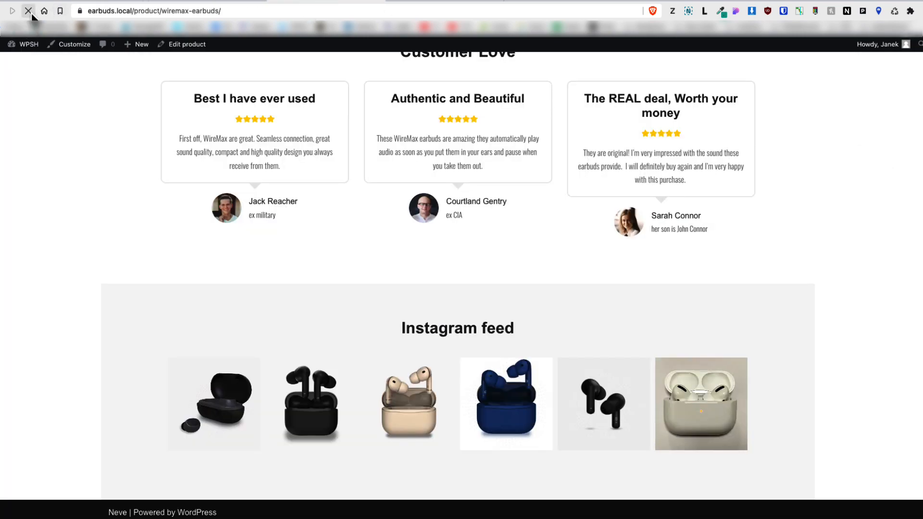
scroll(512, 307, up, 20)
scroll(500, 302, down, 3)
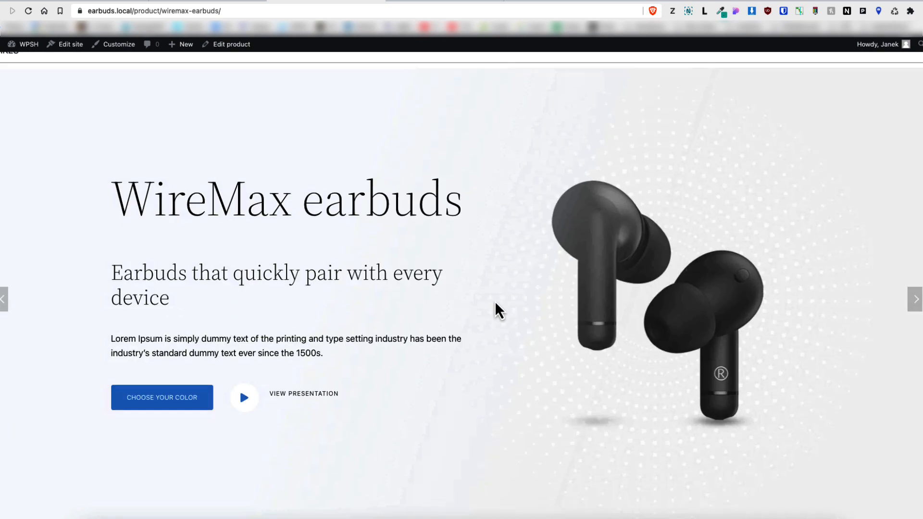
scroll(495, 301, down, 3)
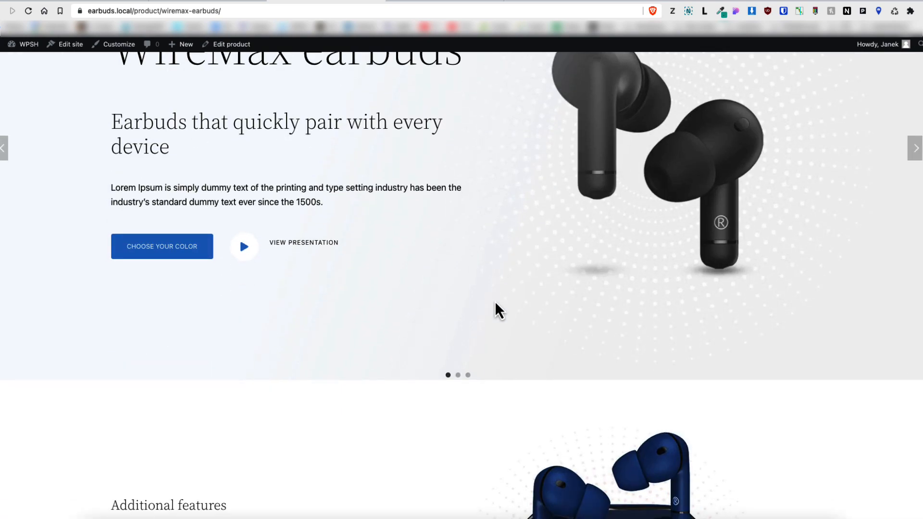
scroll(495, 301, down, 15)
scroll(494, 300, down, 20)
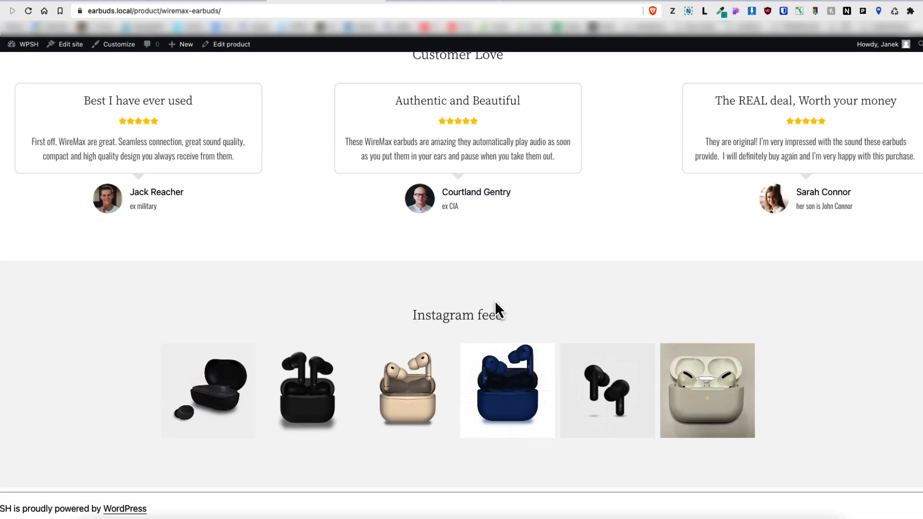
- Activate the Kadence theme, reload the WireMax earbuds product page and check its header and hero slider
click(86, 2)
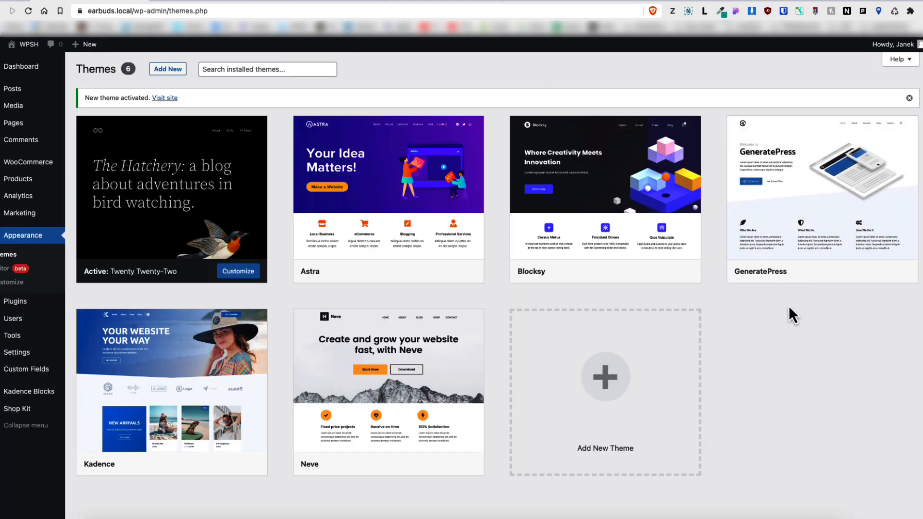
mouse_move(140, 455)
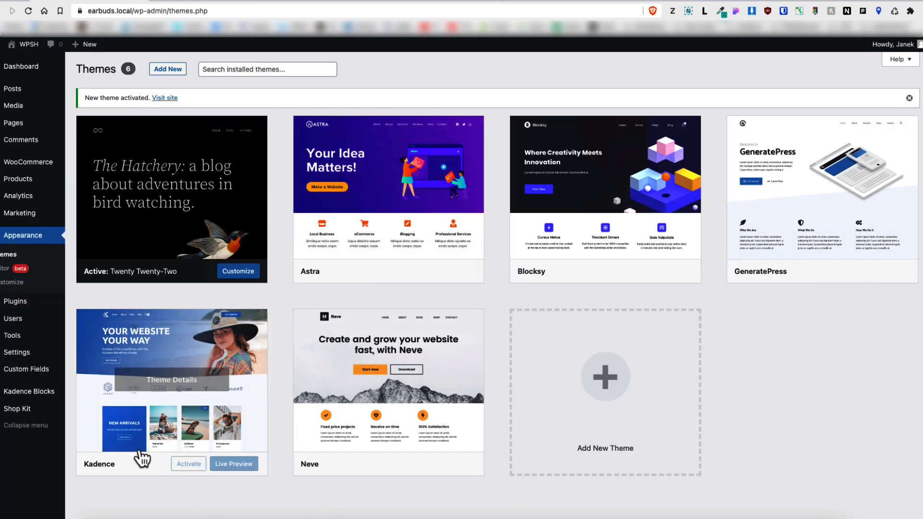
click(183, 464)
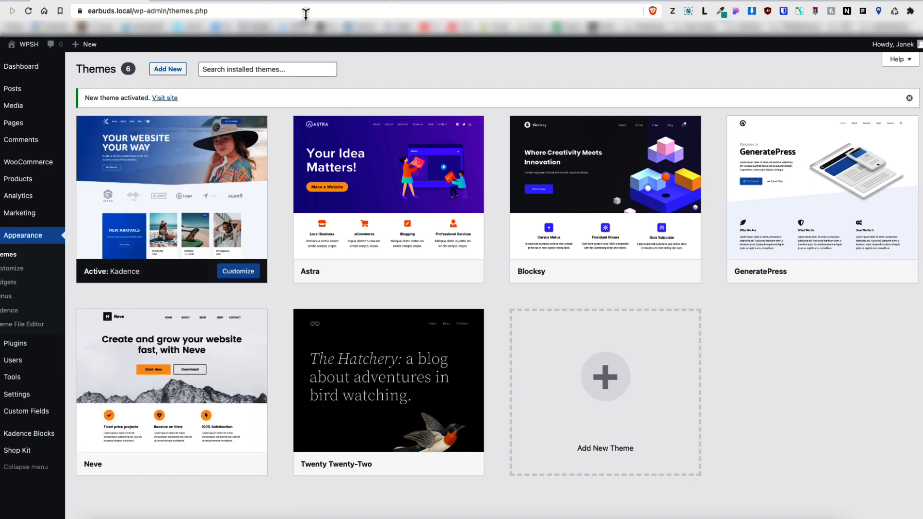
click(312, 2)
click(28, 11)
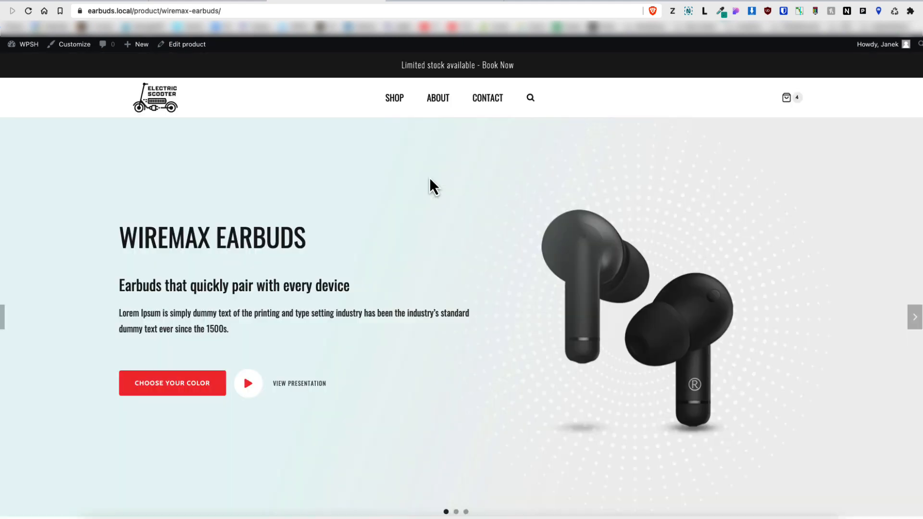
scroll(432, 182, down, 8)
scroll(445, 223, up, 8)
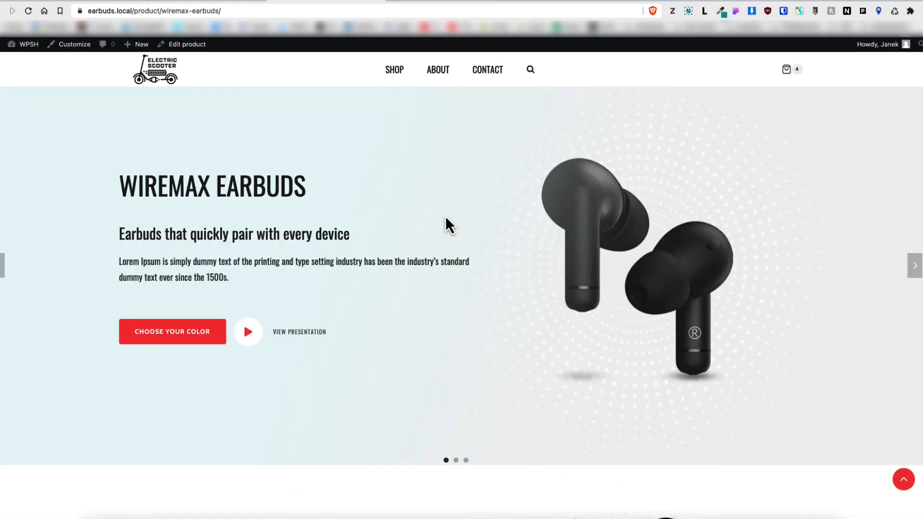